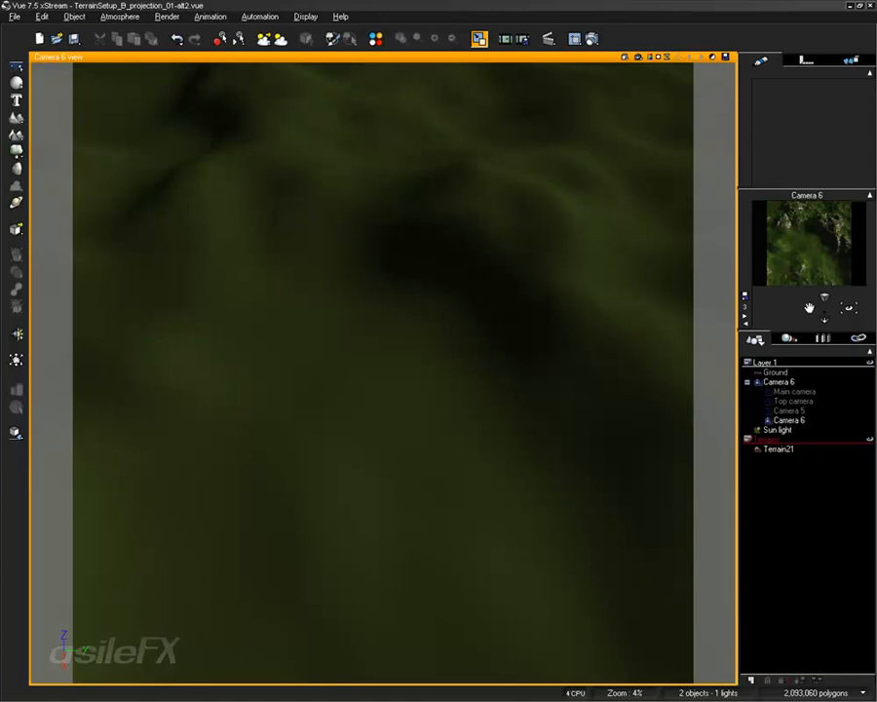
- Select Terrain21 and render the Camera 6 view on screen at 600 × 600 in Final quality
{"action": "left_click", "coordinate": [778, 448]}
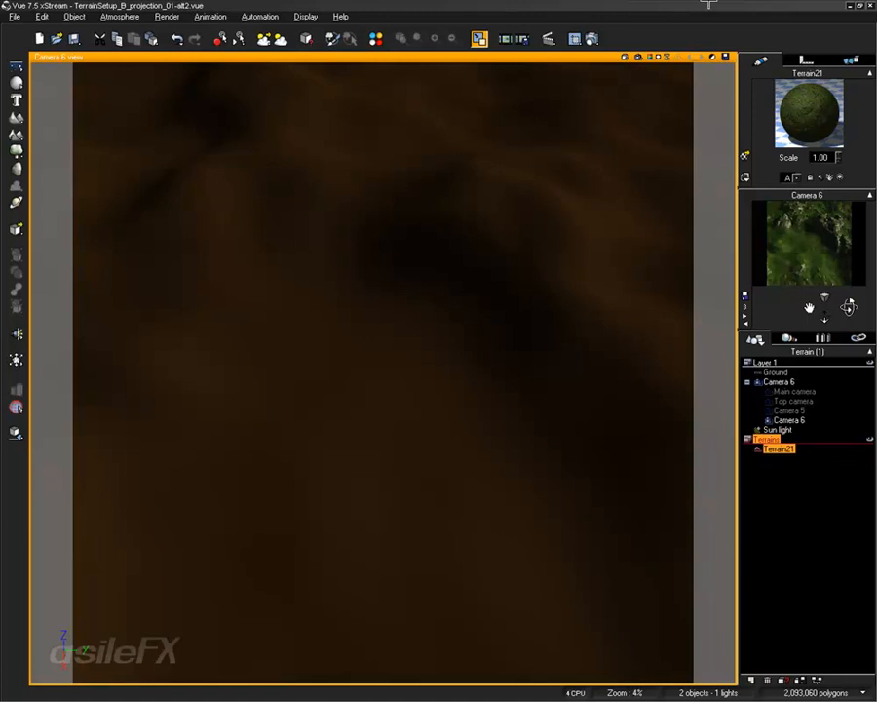
{"action": "key", "text": "ctrl+F9"}
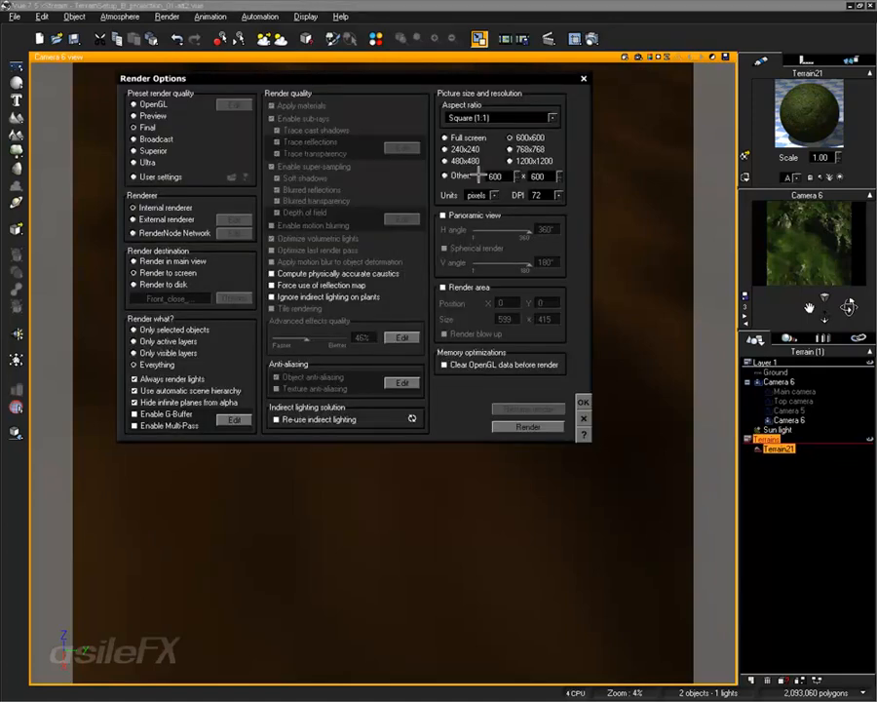
{"action": "left_click", "coordinate": [528, 426]}
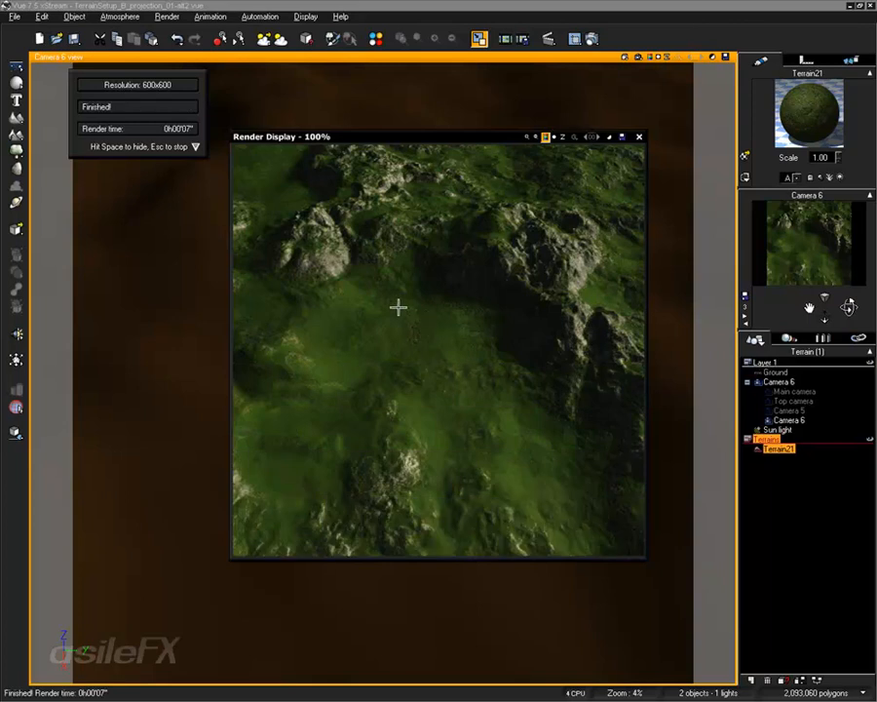
{"action": "left_click", "coordinate": [642, 136]}
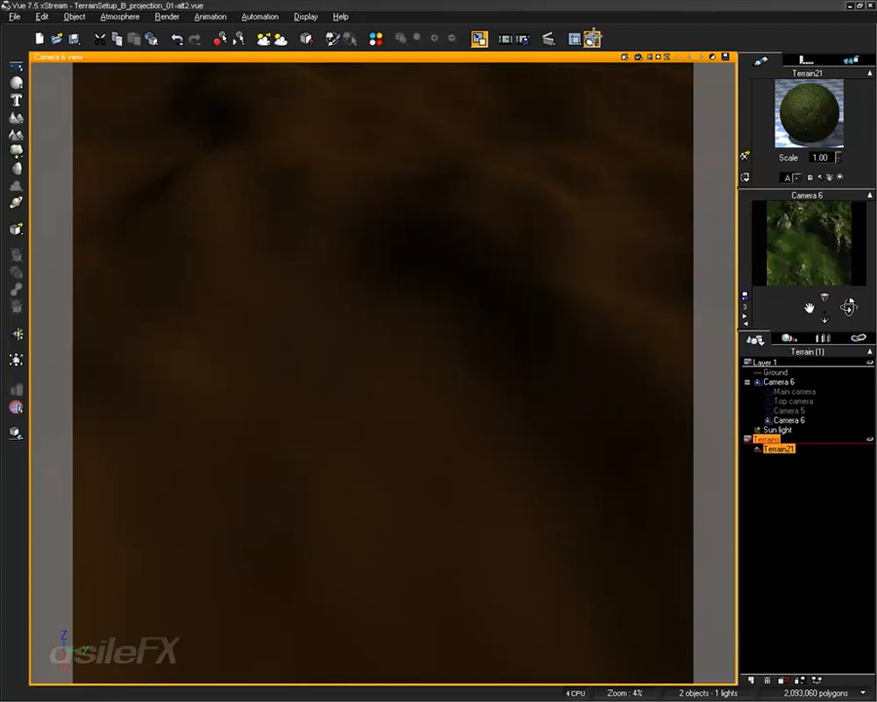
- Set a custom render size of 1000 × 1000 pixels, render the Camera 6 view again and inspect the terrain
{"action": "key", "text": "ctrl+F9"}
{"action": "double_click", "coordinate": [497, 176]}
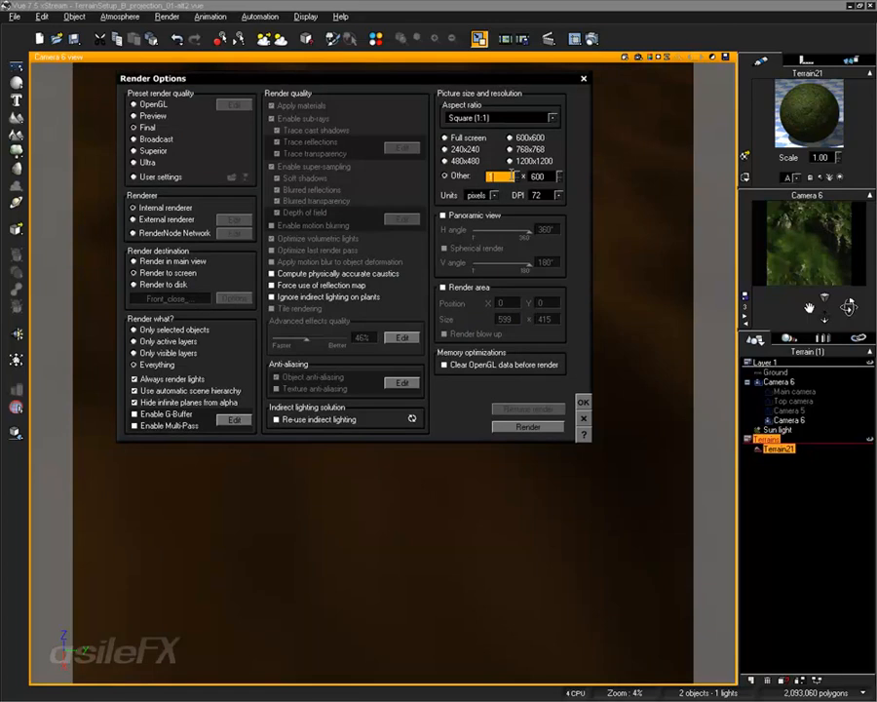
{"action": "double_click", "coordinate": [554, 176]}
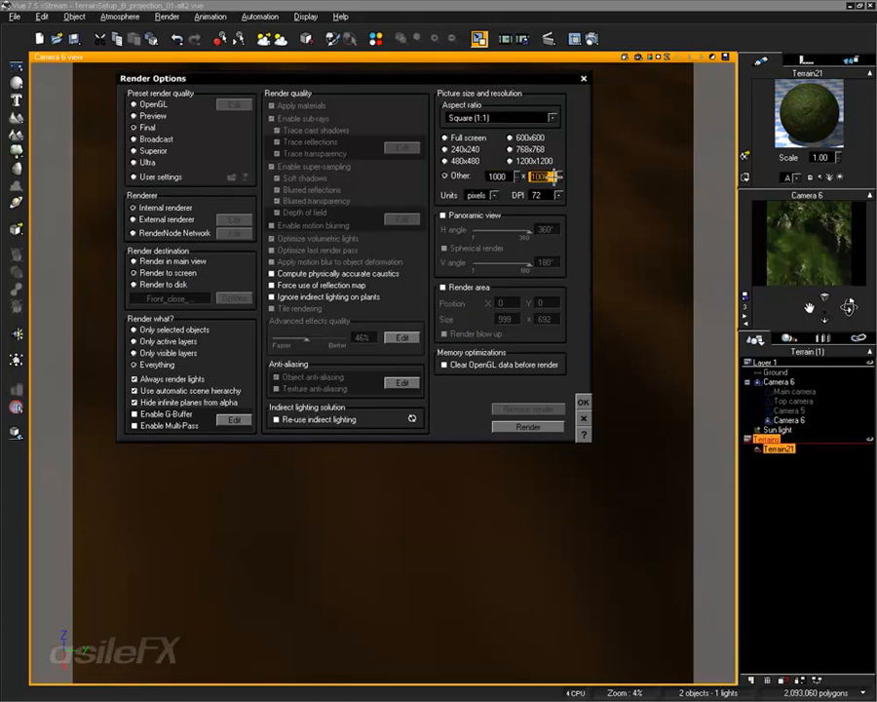
{"action": "type", "text": "1000"}
{"action": "left_click", "coordinate": [527, 426]}
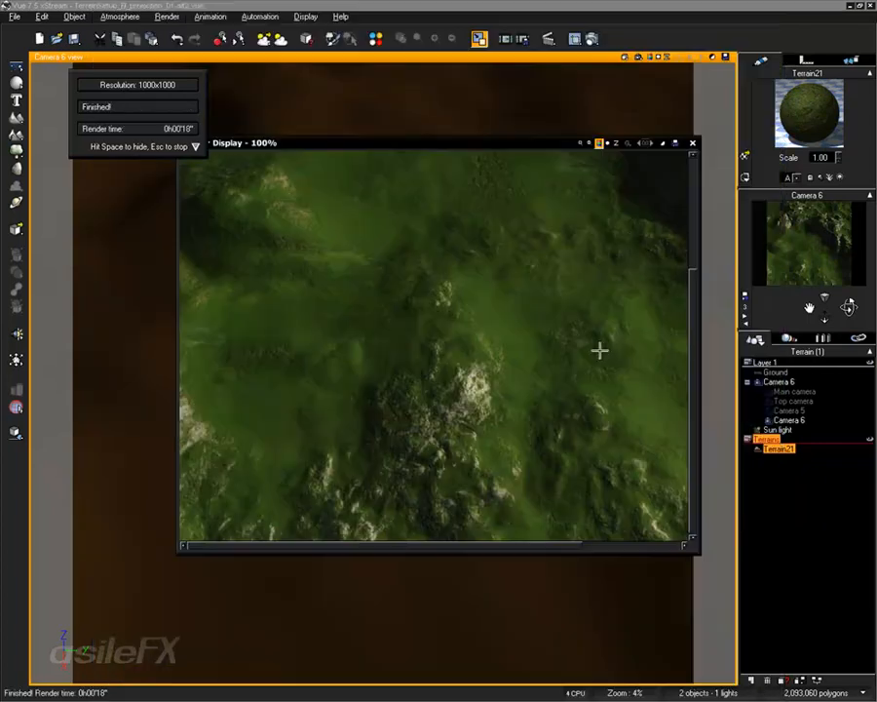
{"action": "left_click_drag", "start_coordinate": [687, 294], "coordinate": [689, 210]}
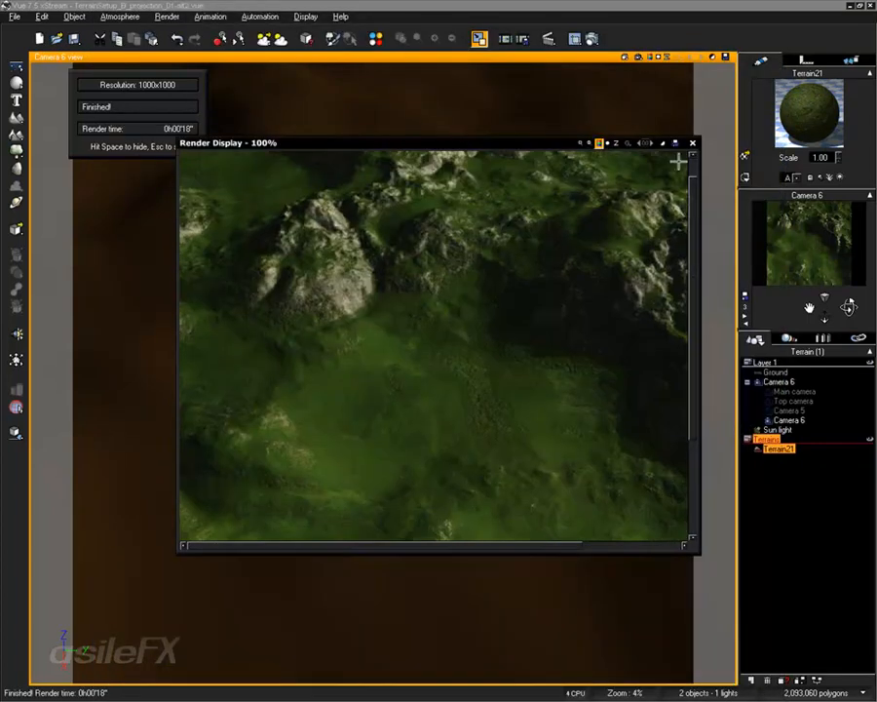
{"action": "left_click", "coordinate": [691, 143]}
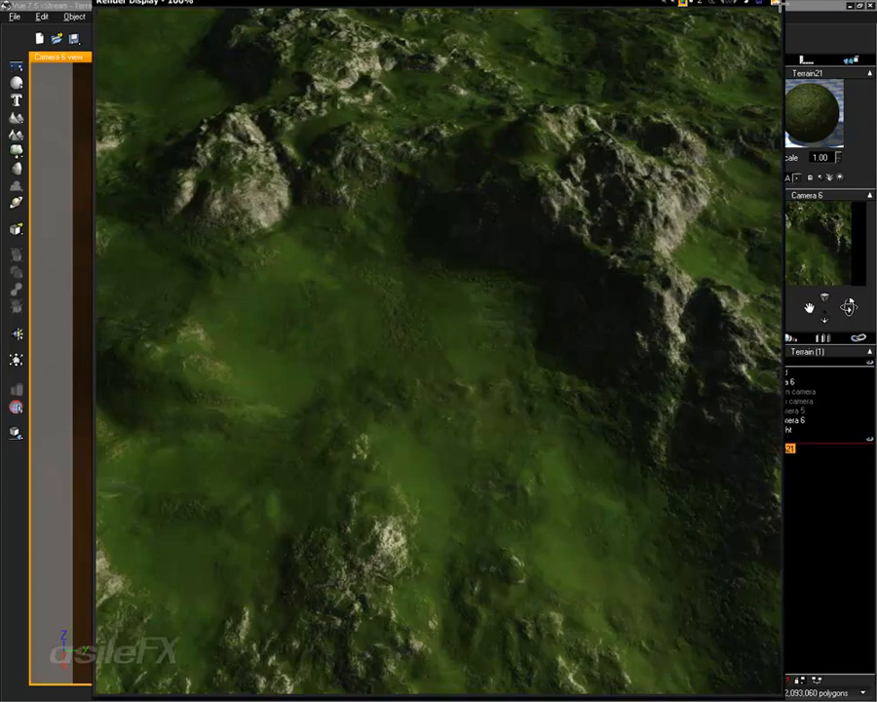
{"action": "left_click", "coordinate": [682, 3]}
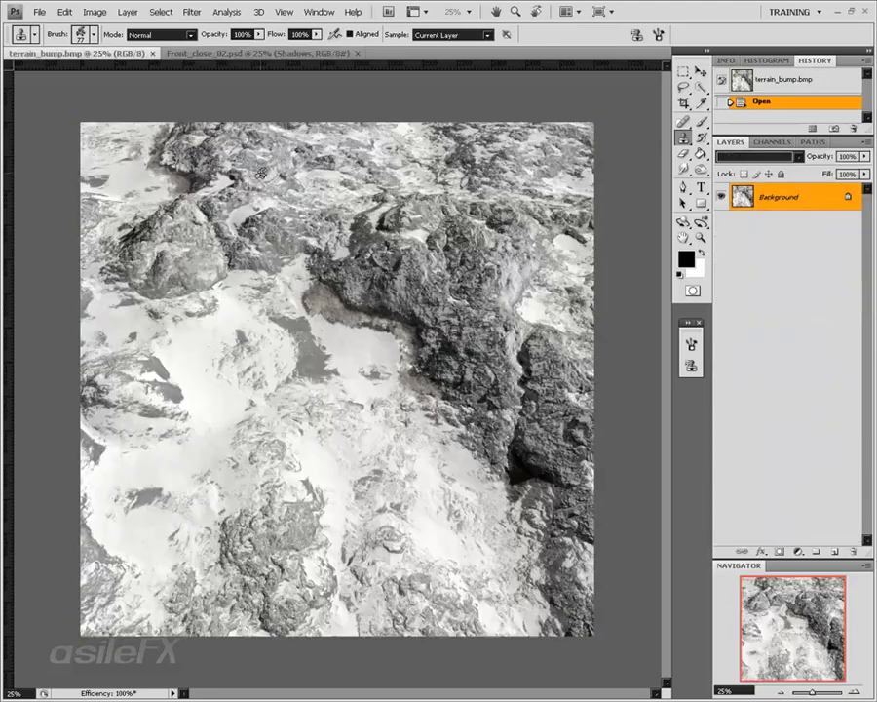
- Switch to Photoshop and examine the rock and ground detail of terrain_bump.bmp up close
{"action": "left_click", "coordinate": [68, 53]}
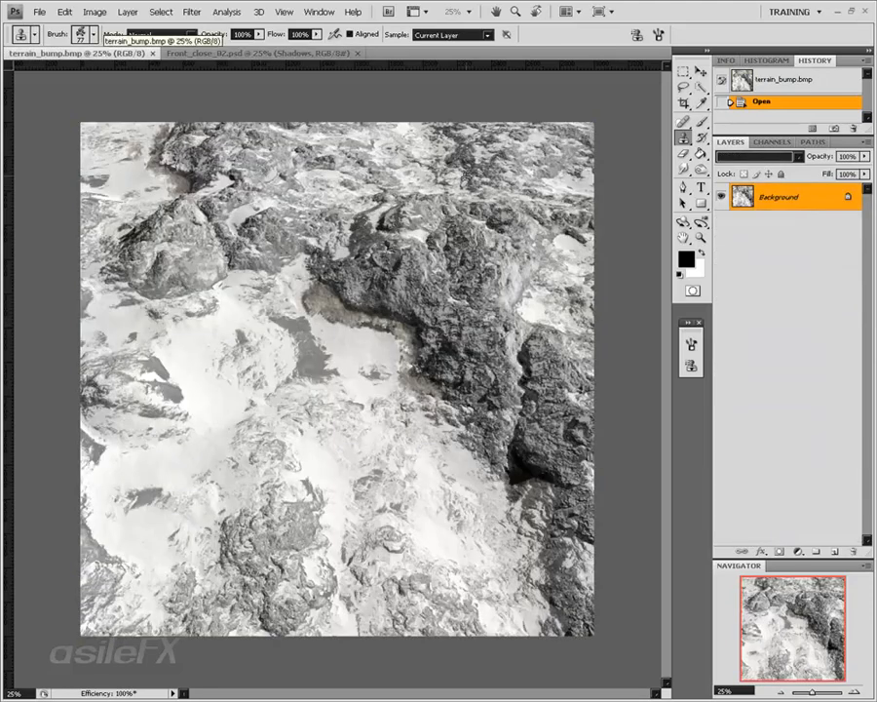
{"action": "key", "text": "ctrl+plus"}
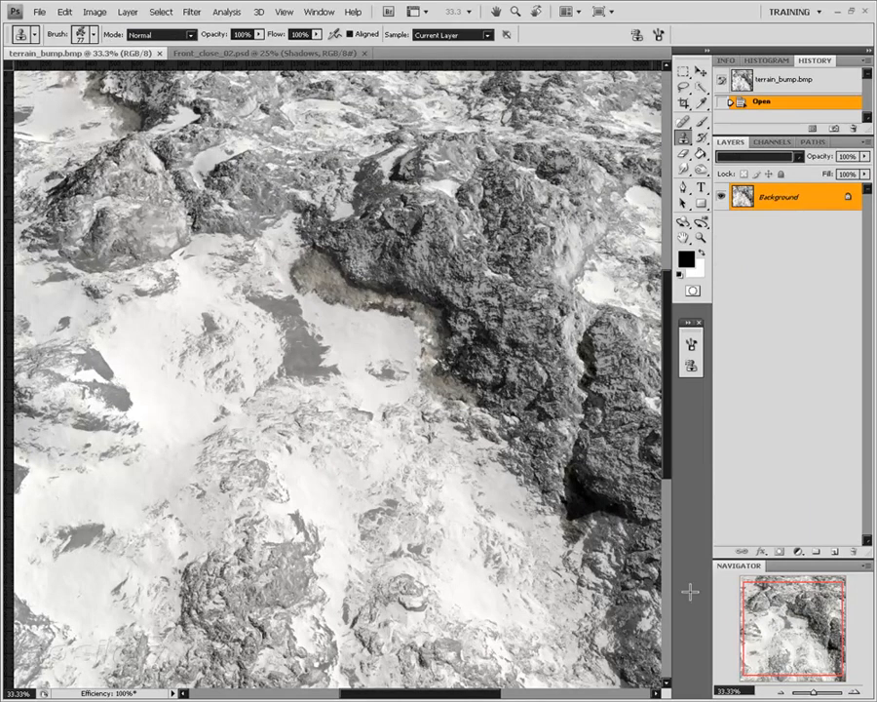
{"action": "left_click_drag", "start_coordinate": [816, 666], "coordinate": [819, 670]}
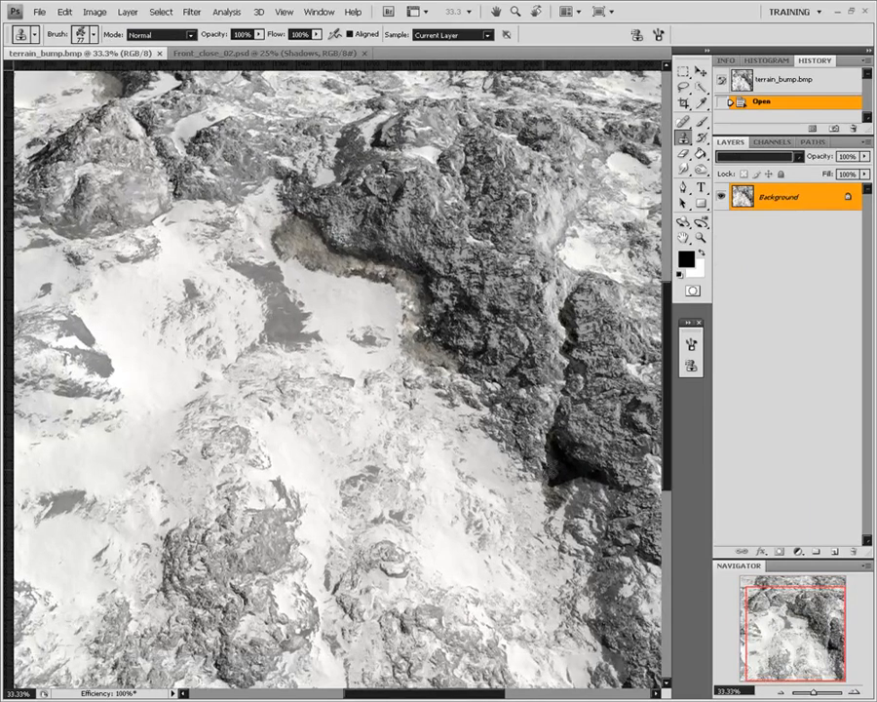
{"action": "left_click_drag", "start_coordinate": [531, 429], "coordinate": [568, 495]}
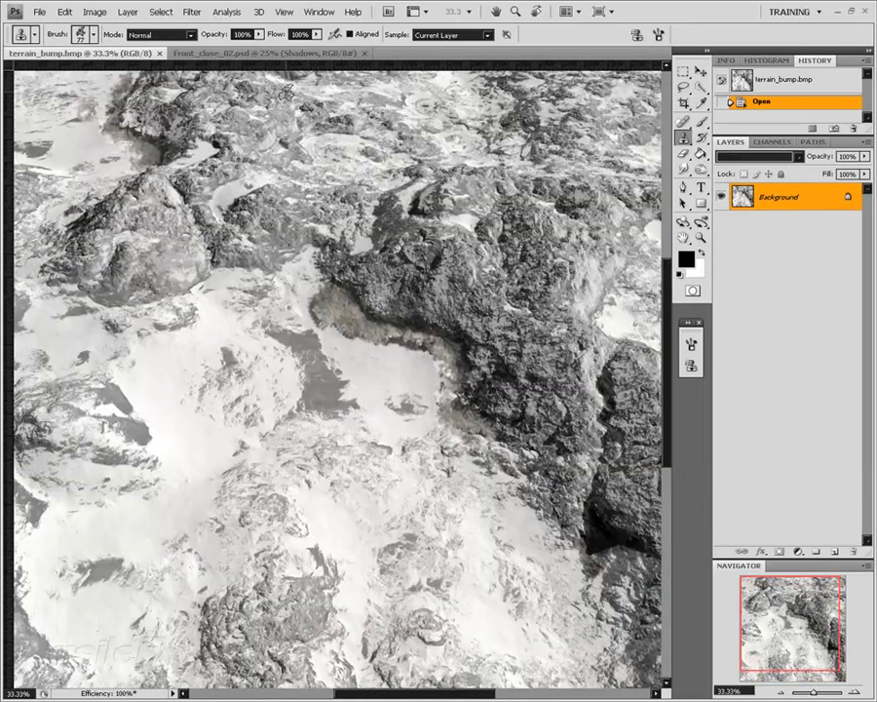
- Switch to Front_close_02.psd and select its Diffuse Lighting layer
{"action": "left_click", "coordinate": [237, 53]}
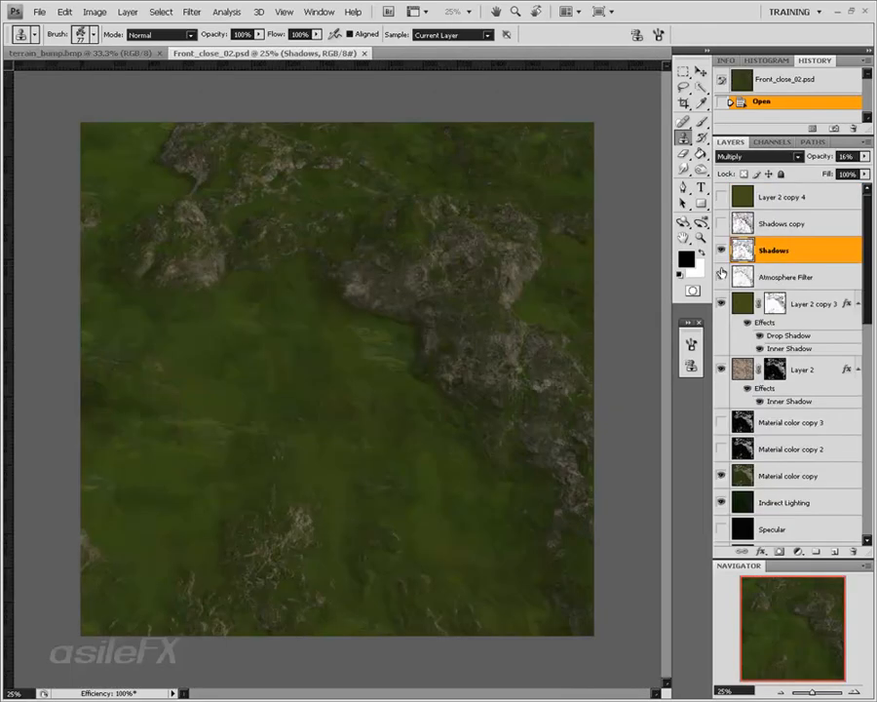
{"action": "scroll", "coordinate": [767, 417], "scroll_direction": "down", "scroll_amount": 3}
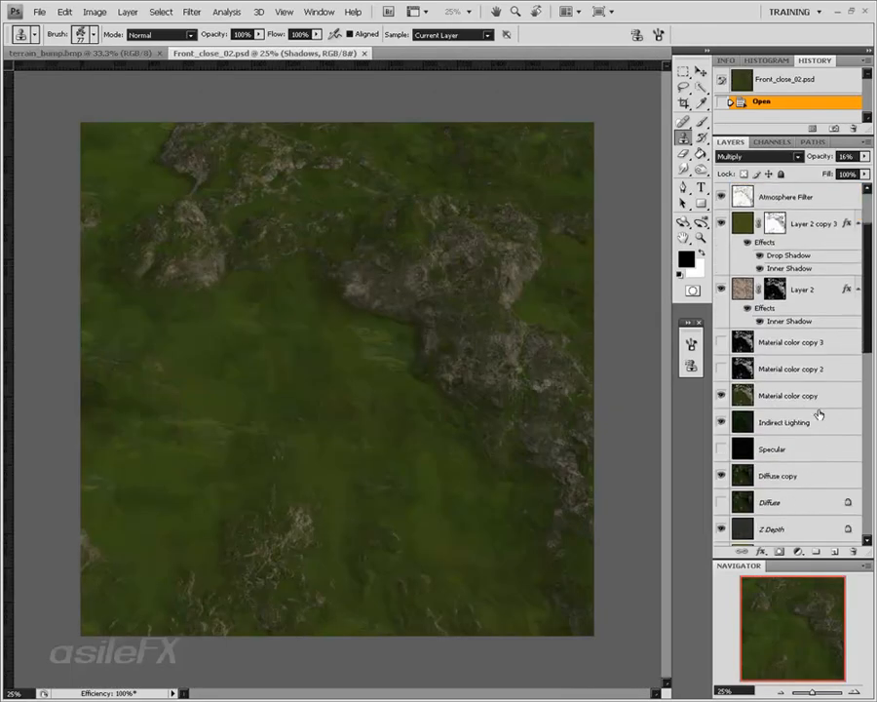
{"action": "scroll", "coordinate": [819, 416], "scroll_direction": "down", "scroll_amount": 3}
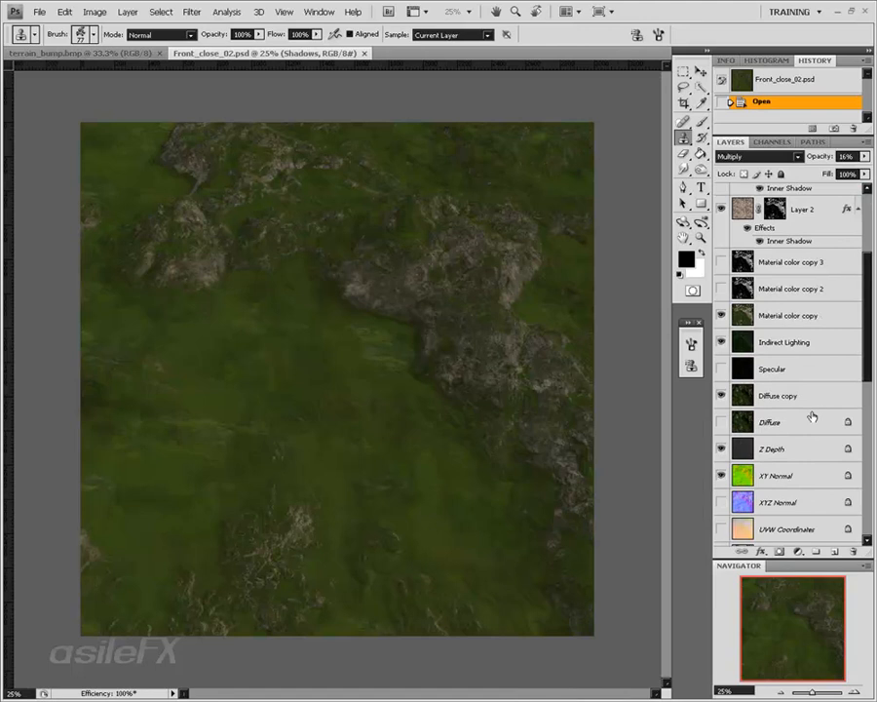
{"action": "left_click", "coordinate": [809, 394]}
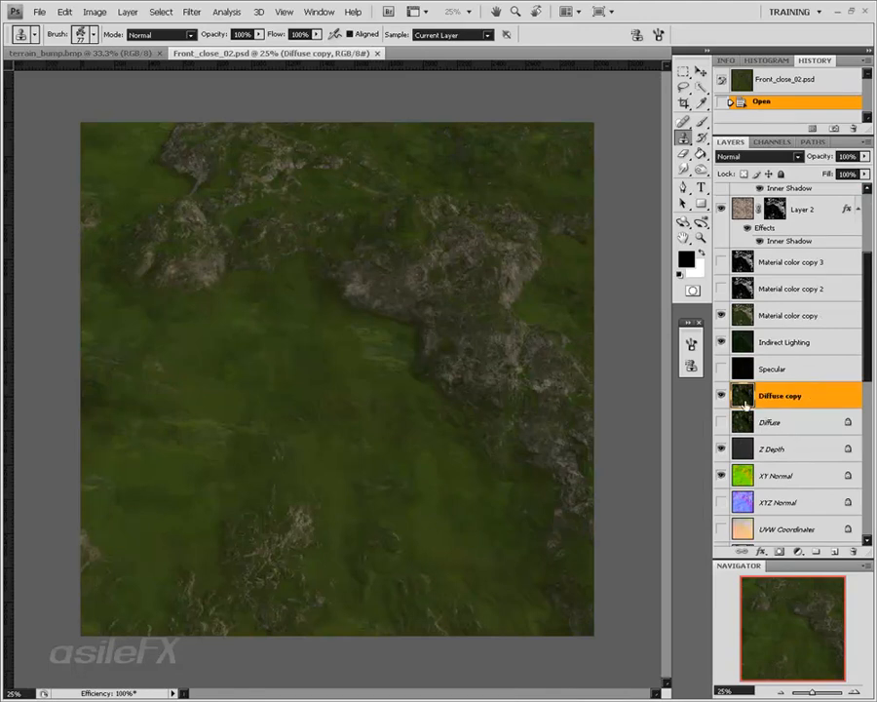
{"action": "scroll", "coordinate": [797, 409], "scroll_direction": "down", "scroll_amount": 10}
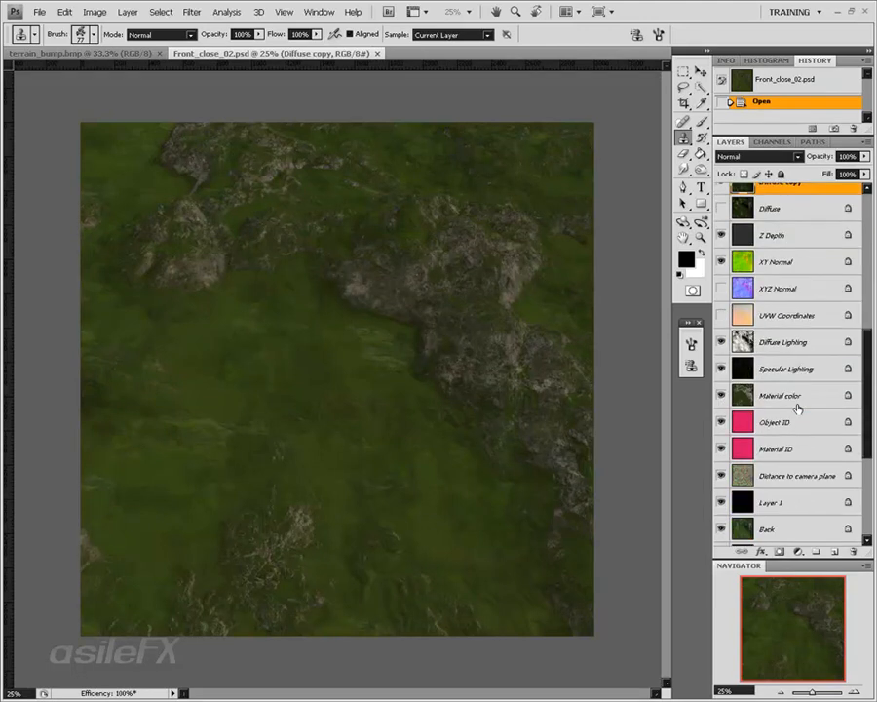
{"action": "left_click", "coordinate": [806, 297]}
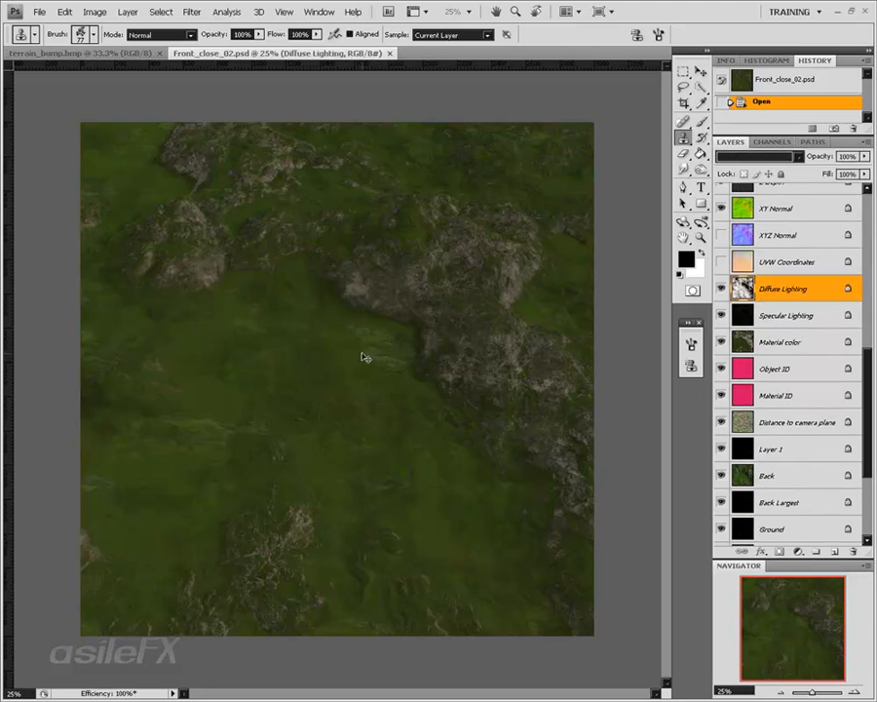
- Copy the entire Diffuse Lighting layer and paste it into a new transparent 3000 × 3000 pixel RGB document
{"action": "key", "text": "ctrl+a"}
{"action": "key", "text": "ctrl+c"}
{"action": "key", "text": "ctrl+n"}
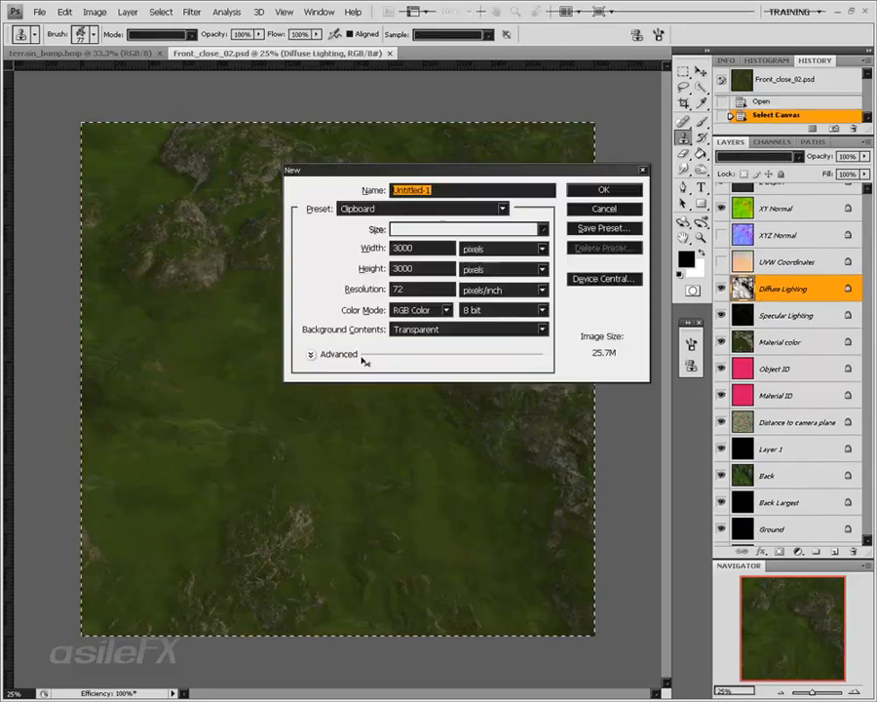
{"action": "key", "text": "Return"}
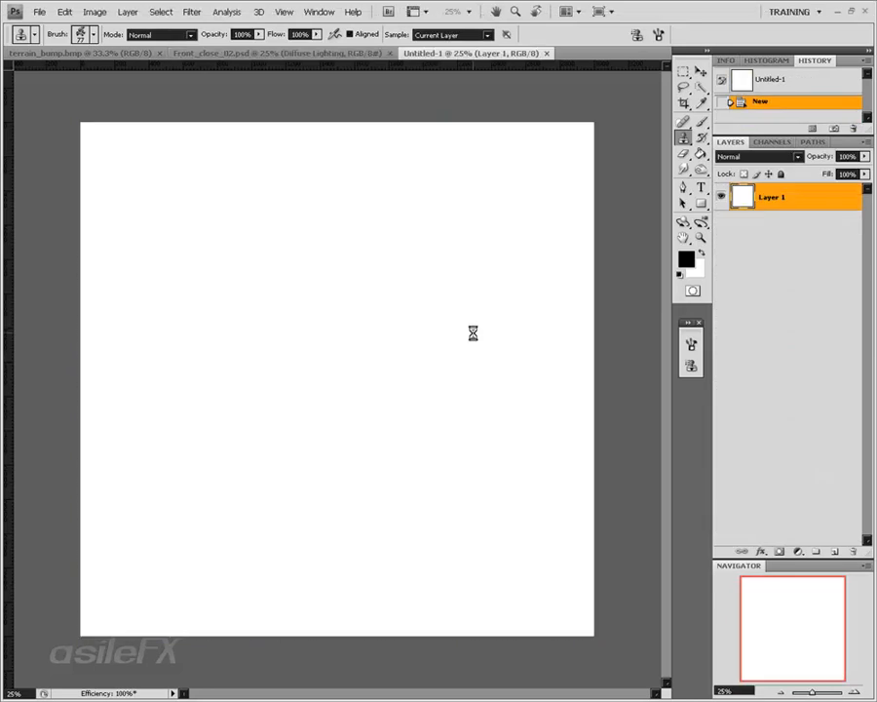
{"action": "key", "text": "ctrl+v"}
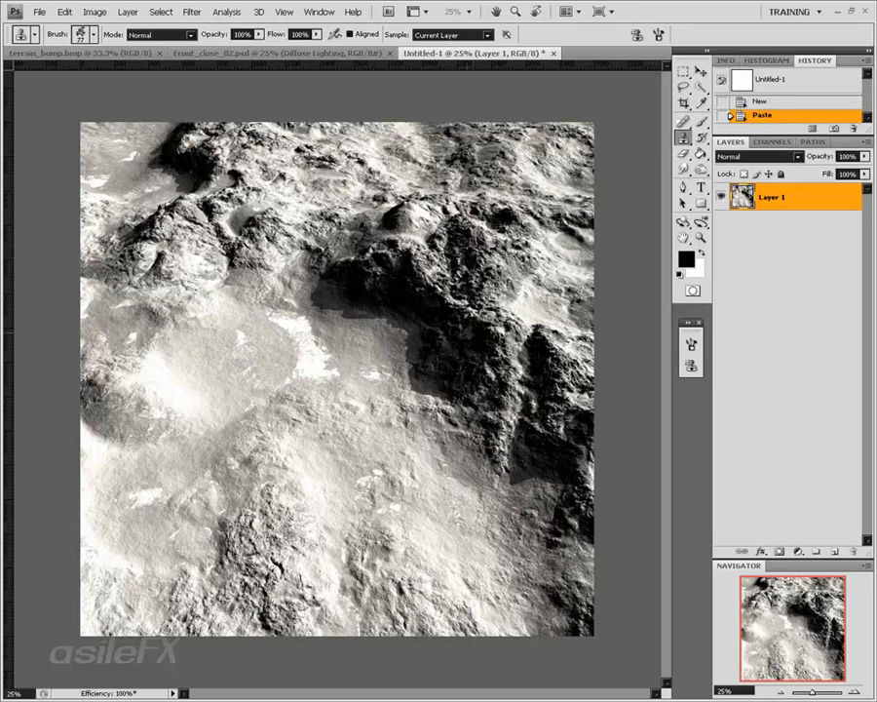
{"action": "left_click", "coordinate": [37, 11]}
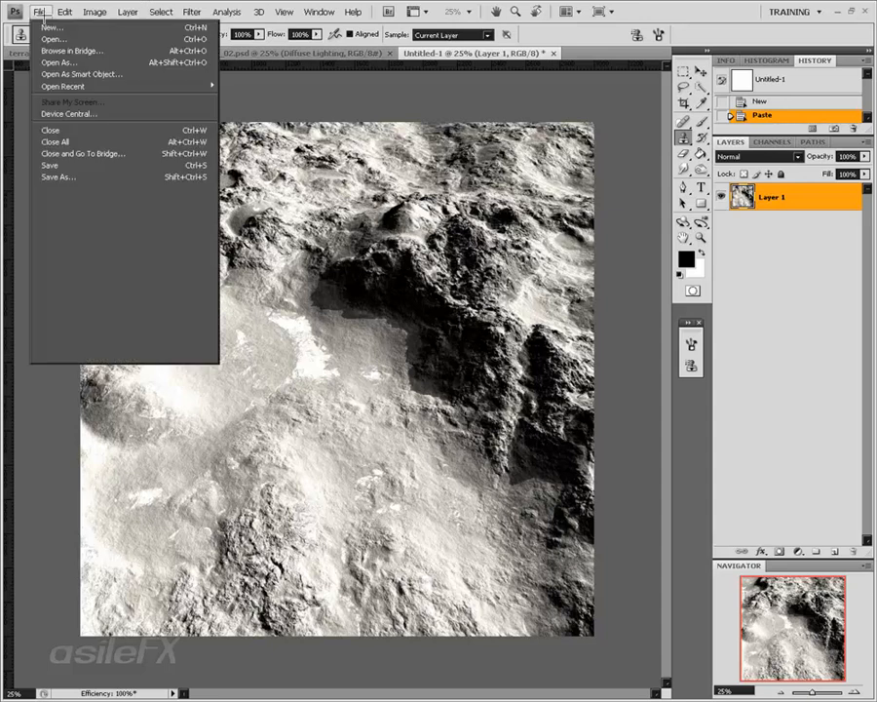
{"action": "left_click", "coordinate": [35, 11]}
{"action": "key", "text": "ctrl+n"}
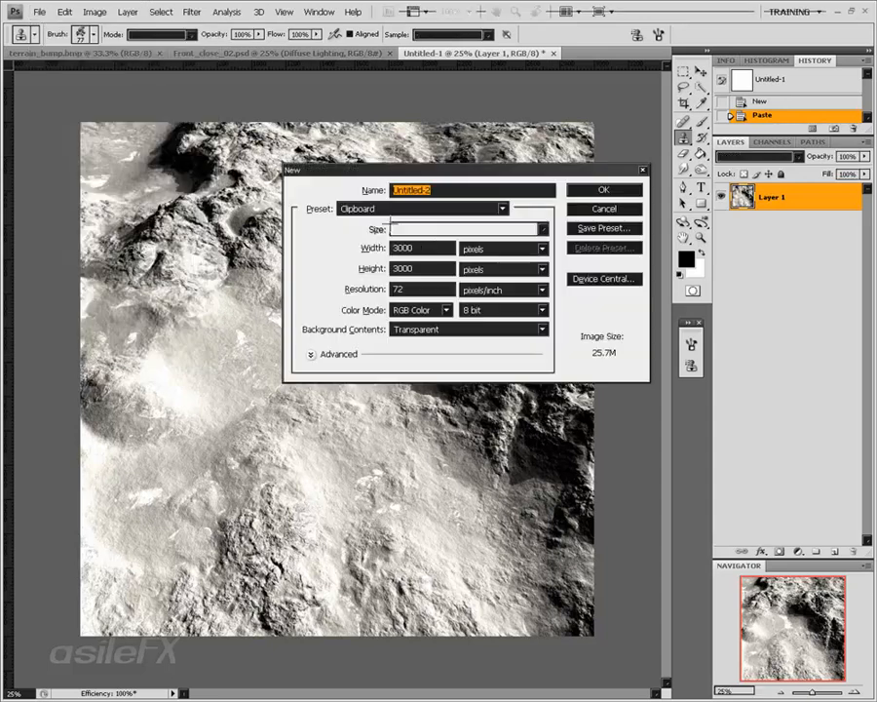
{"action": "left_click", "coordinate": [426, 249]}
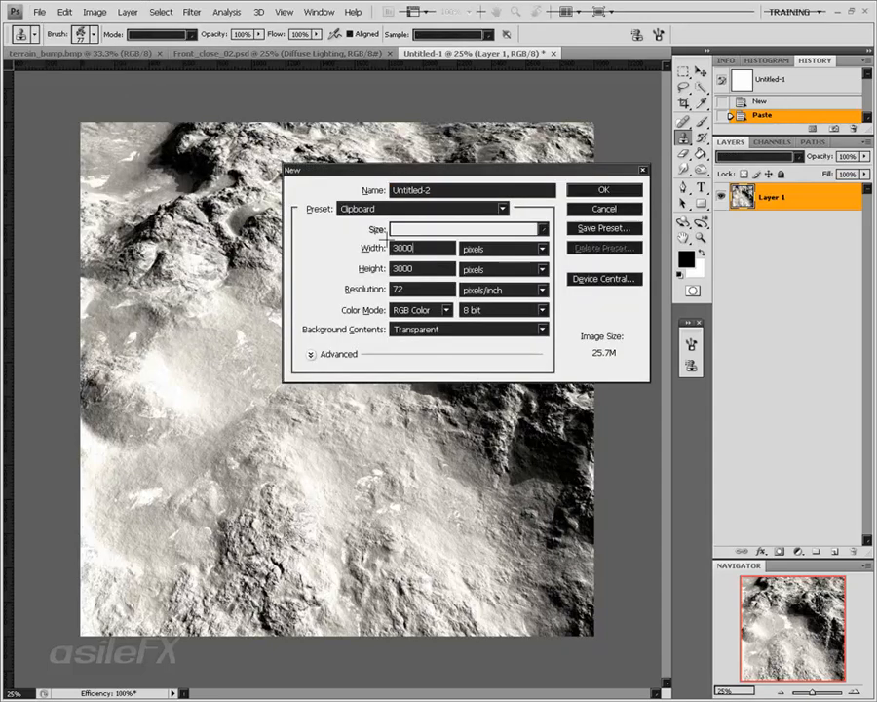
{"action": "left_click", "coordinate": [606, 209]}
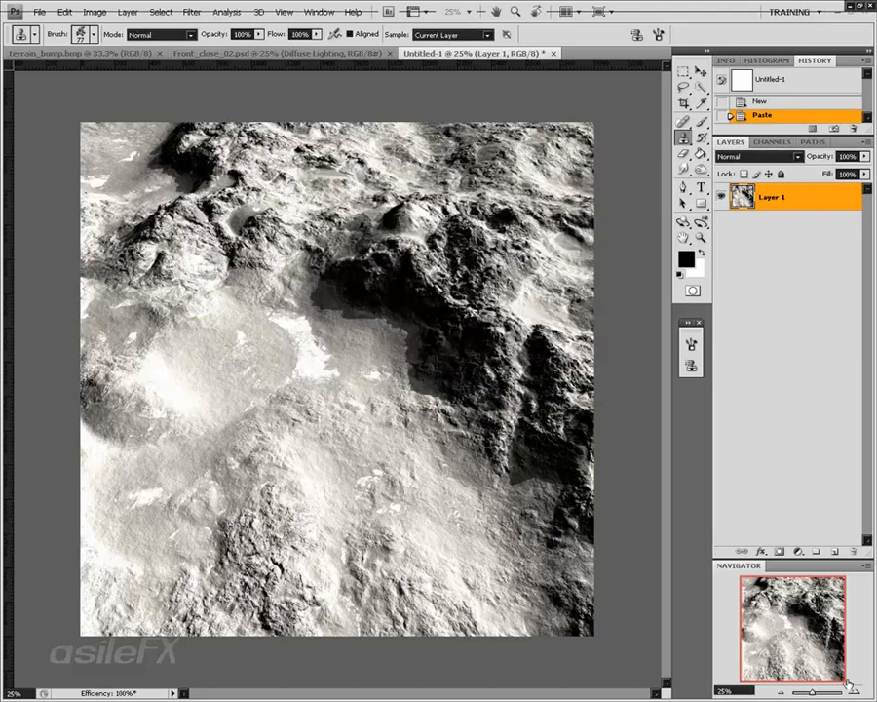
- Set the Clone Stamp brush to the 662 px textured tip at 80 px diameter and sample the grey ground below the dark cliff
{"action": "key", "text": "ctrl+plus"}
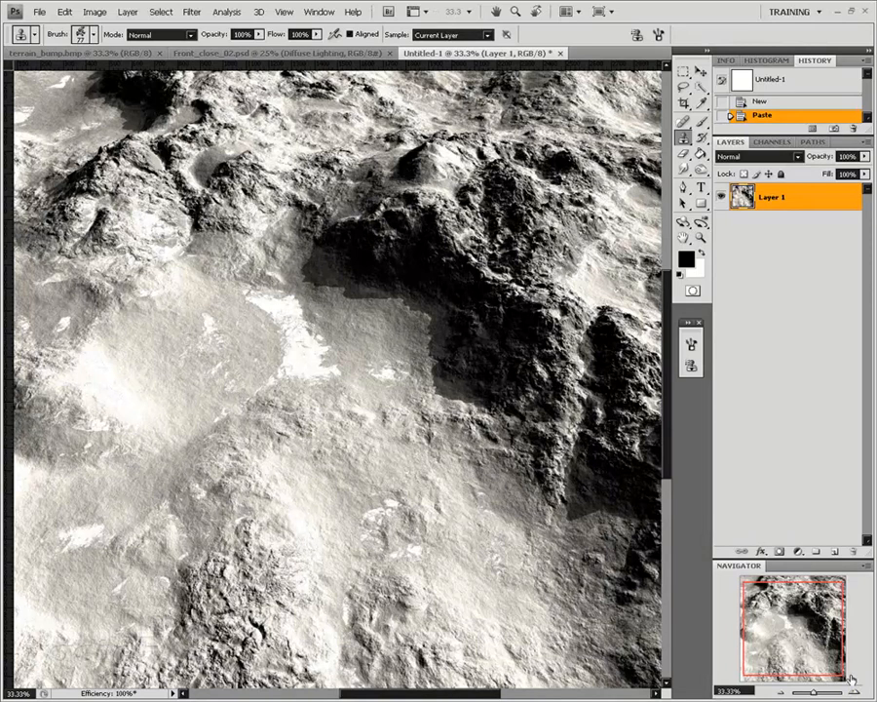
{"action": "left_click_drag", "start_coordinate": [853, 679], "coordinate": [856, 673]}
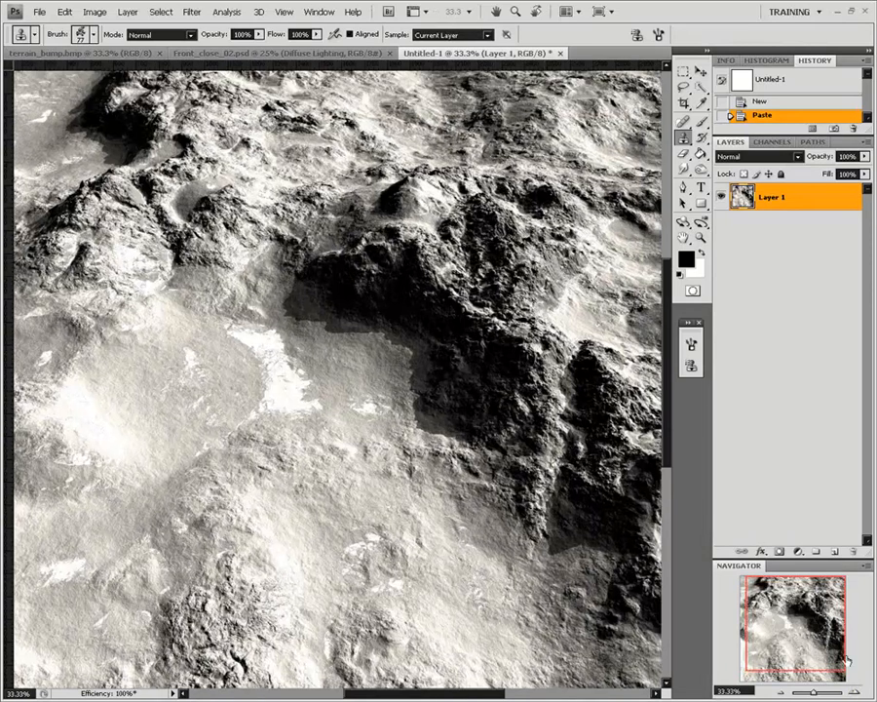
{"action": "left_click", "coordinate": [854, 692]}
{"action": "left_click_drag", "start_coordinate": [827, 632], "coordinate": [817, 588]}
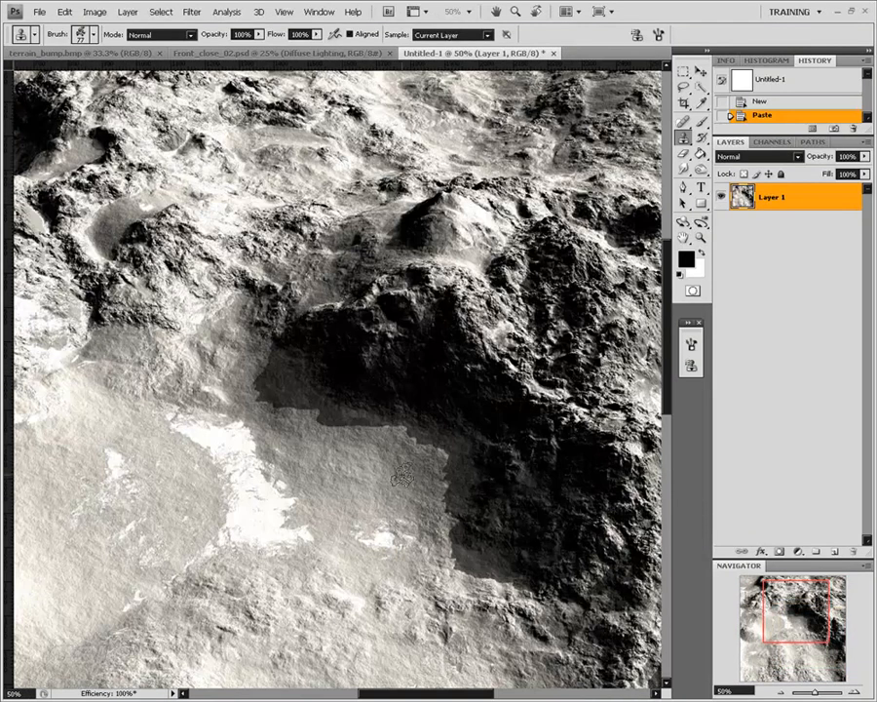
{"action": "right_click", "coordinate": [340, 476]}
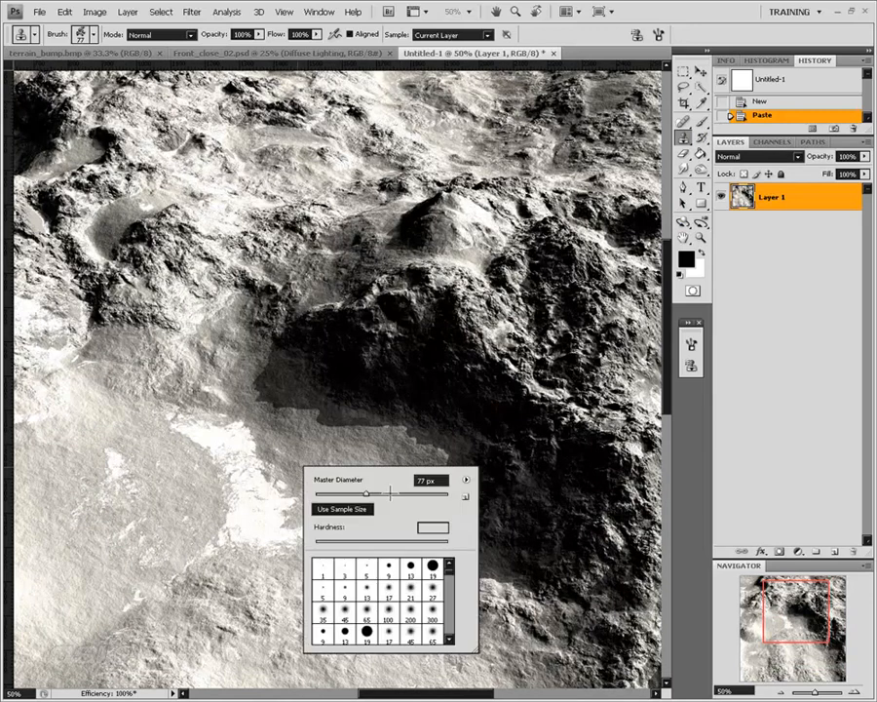
{"action": "left_click_drag", "start_coordinate": [370, 493], "coordinate": [372, 493]}
{"action": "left_click_drag", "start_coordinate": [451, 566], "coordinate": [461, 643]}
{"action": "left_click", "coordinate": [322, 612]}
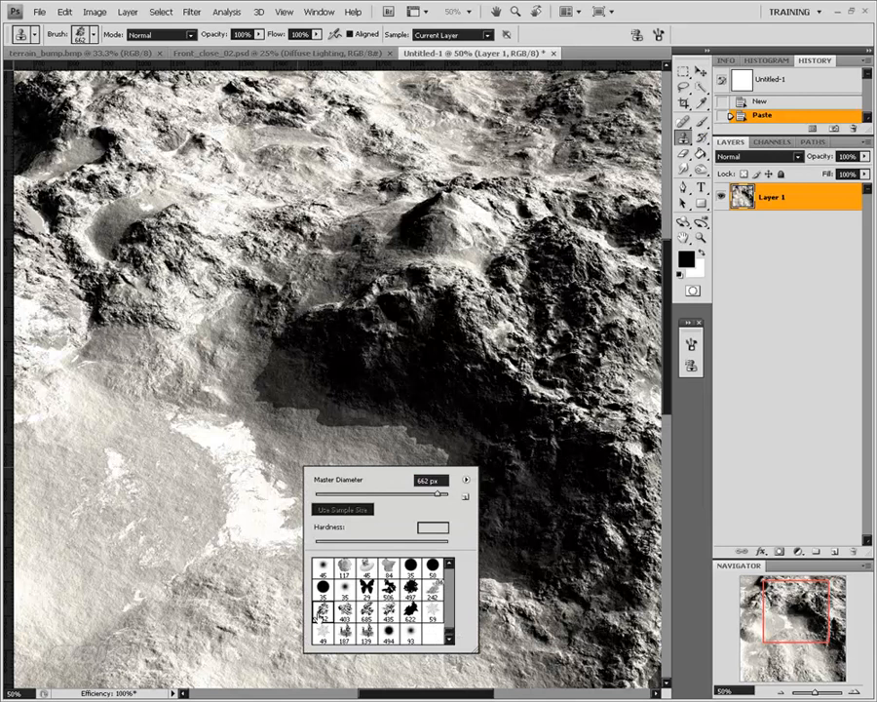
{"action": "left_click", "coordinate": [351, 493]}
{"action": "left_click_drag", "start_coordinate": [367, 496], "coordinate": [369, 495]}
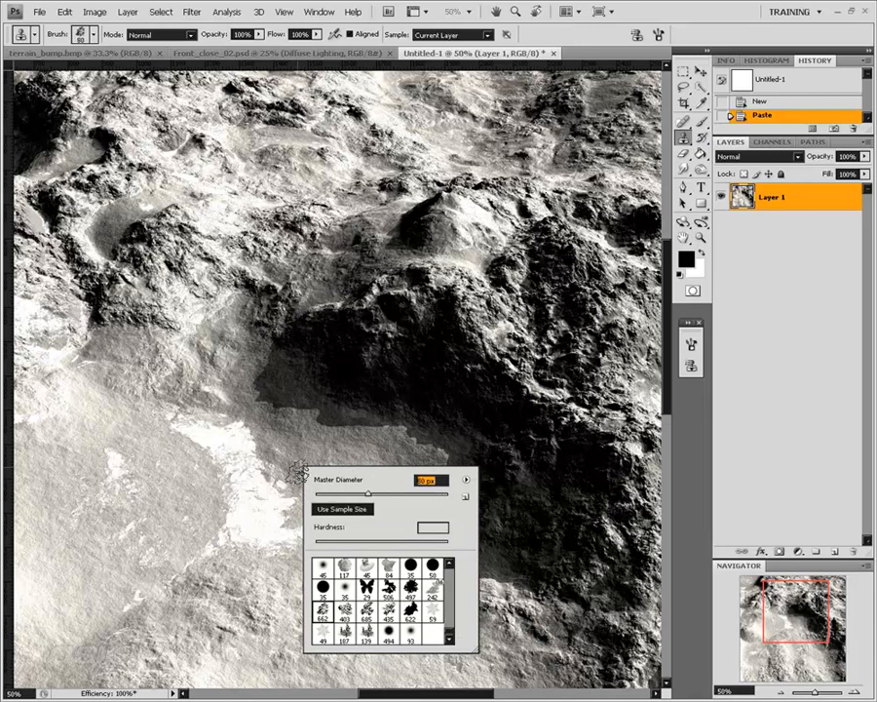
{"action": "key", "text": "Return"}
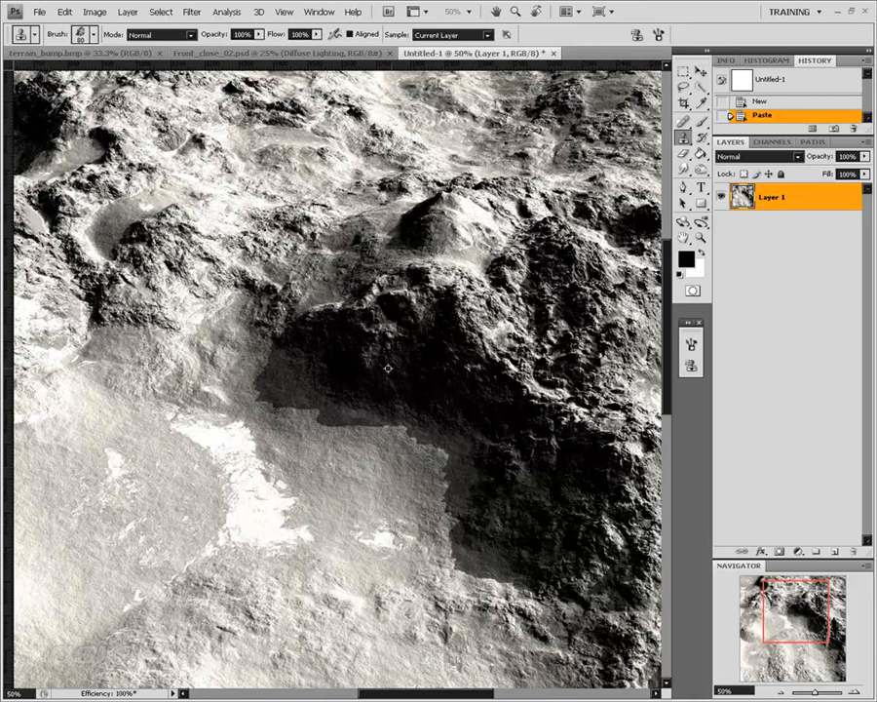
{"action": "left_click", "coordinate": [311, 490], "text": "alt"}
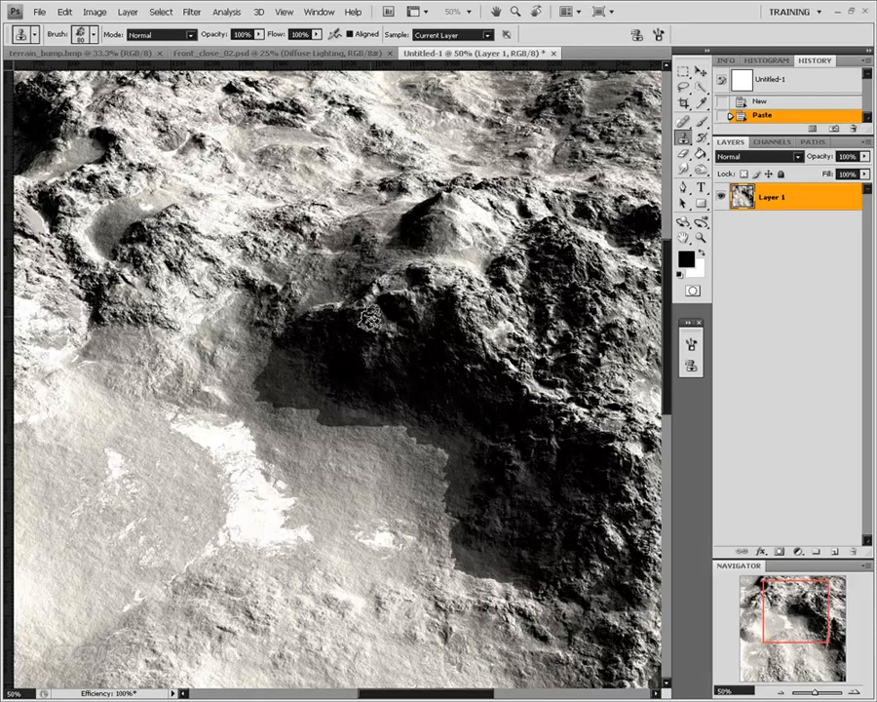
- Lasso an irregular patch of dark, rough rock on the ridge above the shadowed cliff
{"action": "left_click_drag", "start_coordinate": [795, 610], "coordinate": [811, 606]}
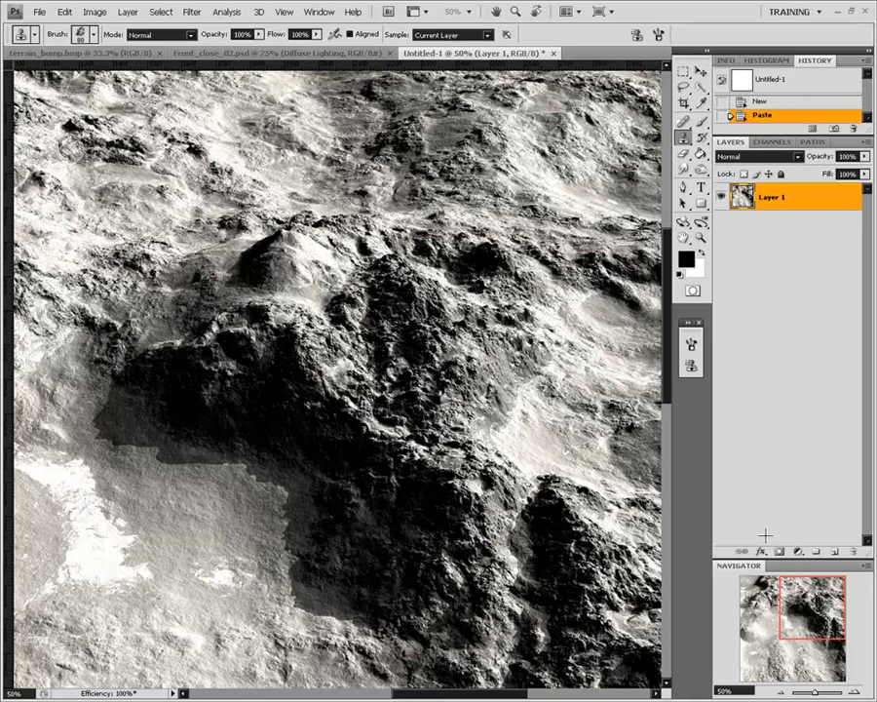
{"action": "key", "text": "ctrl+plus"}
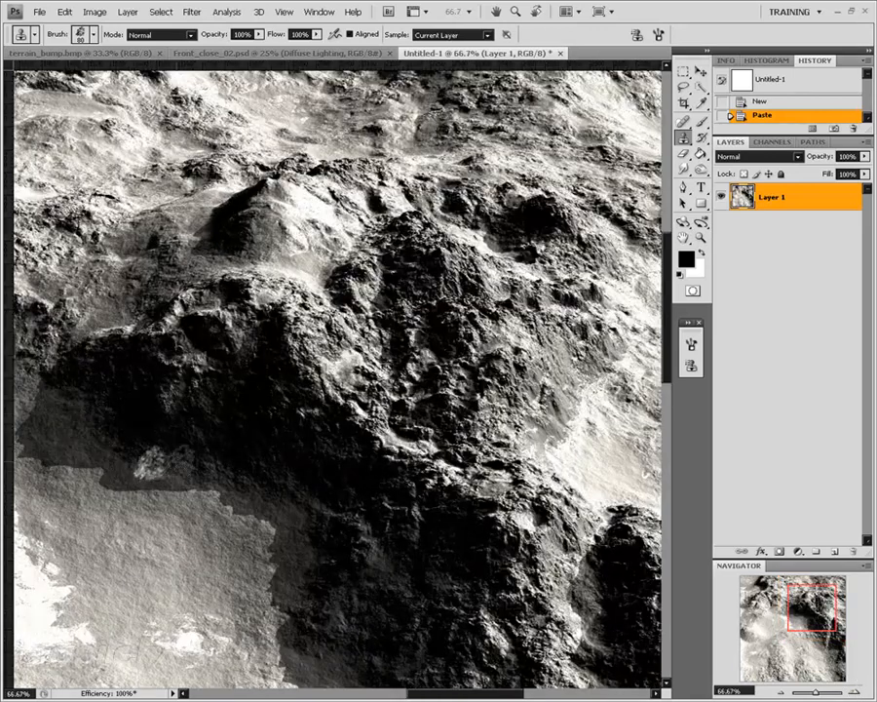
{"action": "key", "text": "m"}
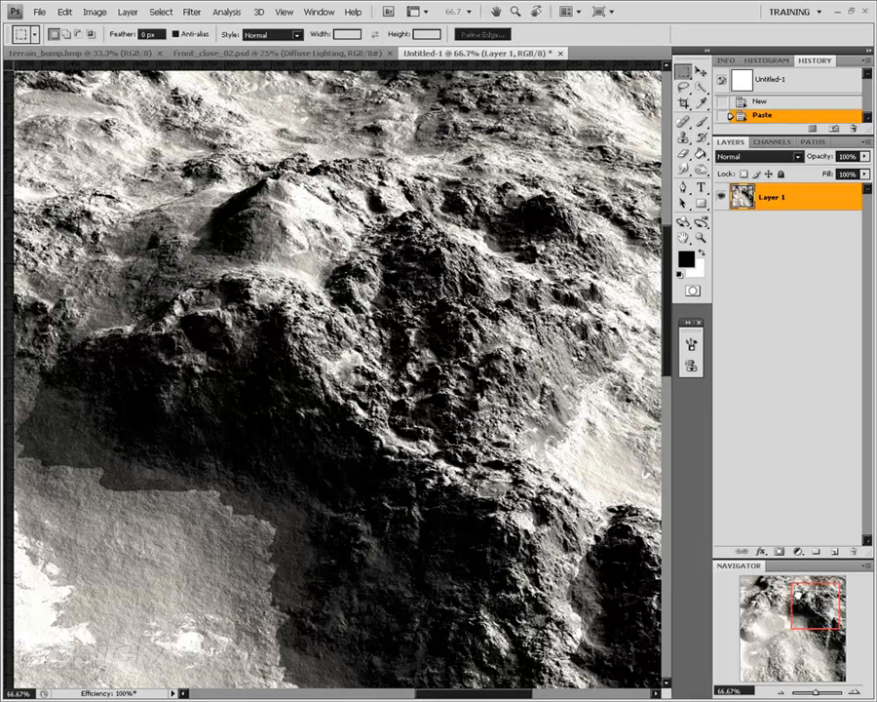
{"action": "left_click_drag", "start_coordinate": [814, 593], "coordinate": [822, 585]}
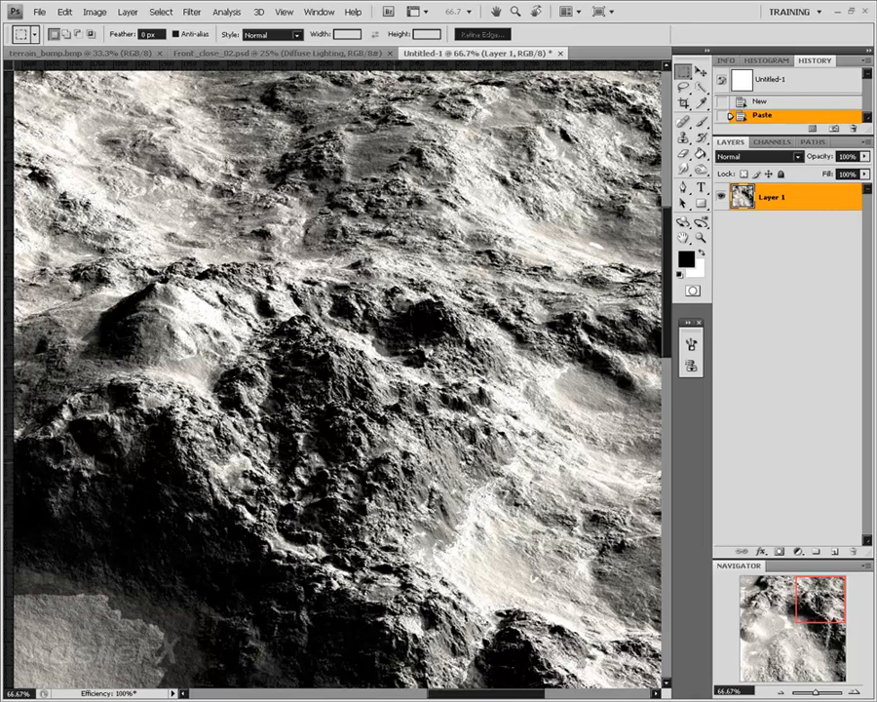
{"action": "key", "text": "l"}
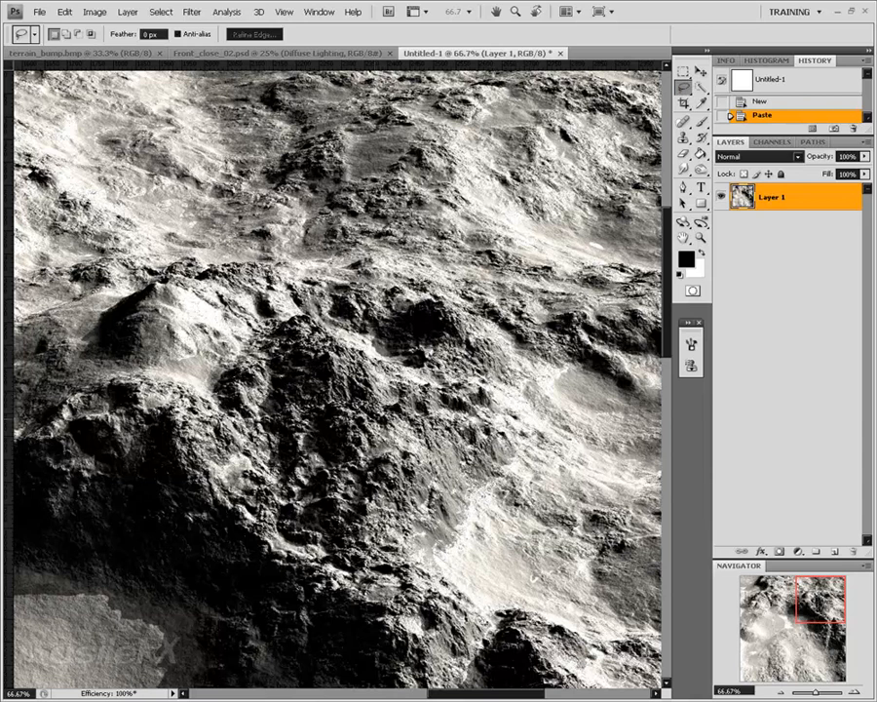
{"action": "left_click_drag", "start_coordinate": [308, 435], "coordinate": [324, 482]}
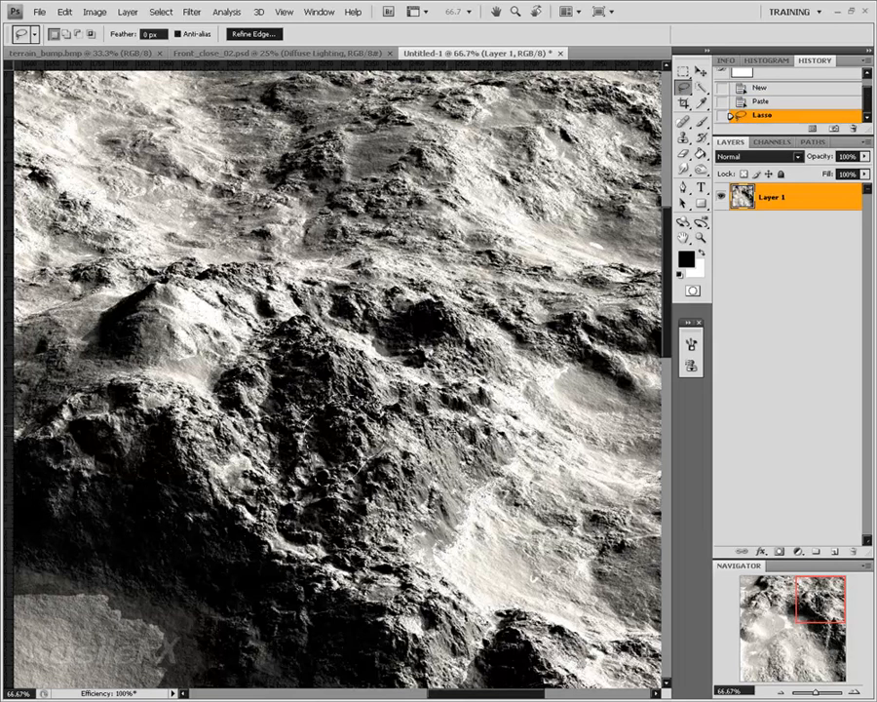
- Copy the lassoed rock patch and paste it into a new document
{"action": "key", "text": "ctrl+c"}
{"action": "key", "text": "ctrl+n"}
{"action": "key", "text": "Return"}
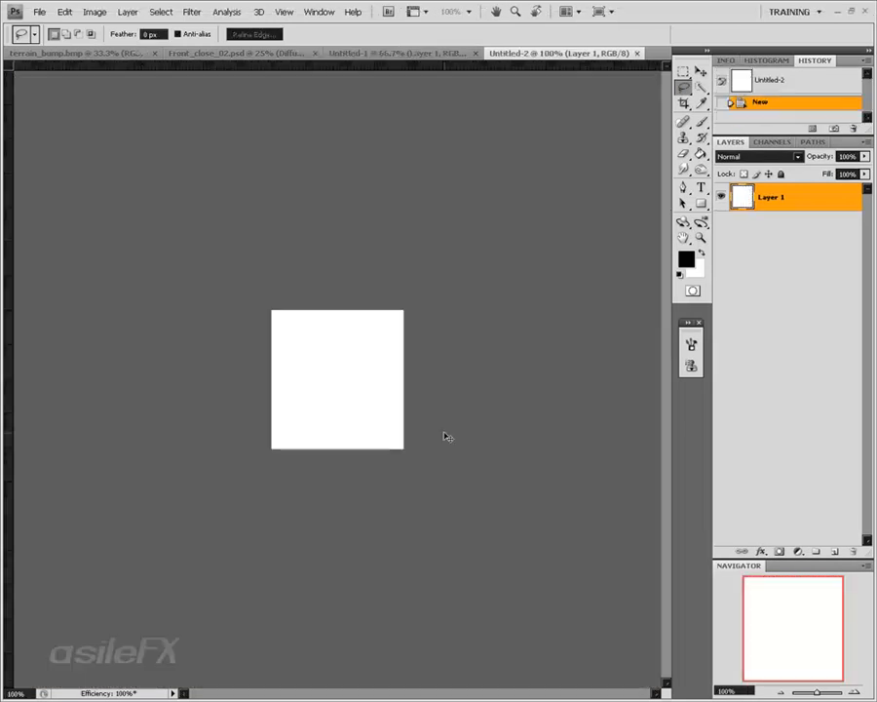
{"action": "key", "text": "ctrl+v"}
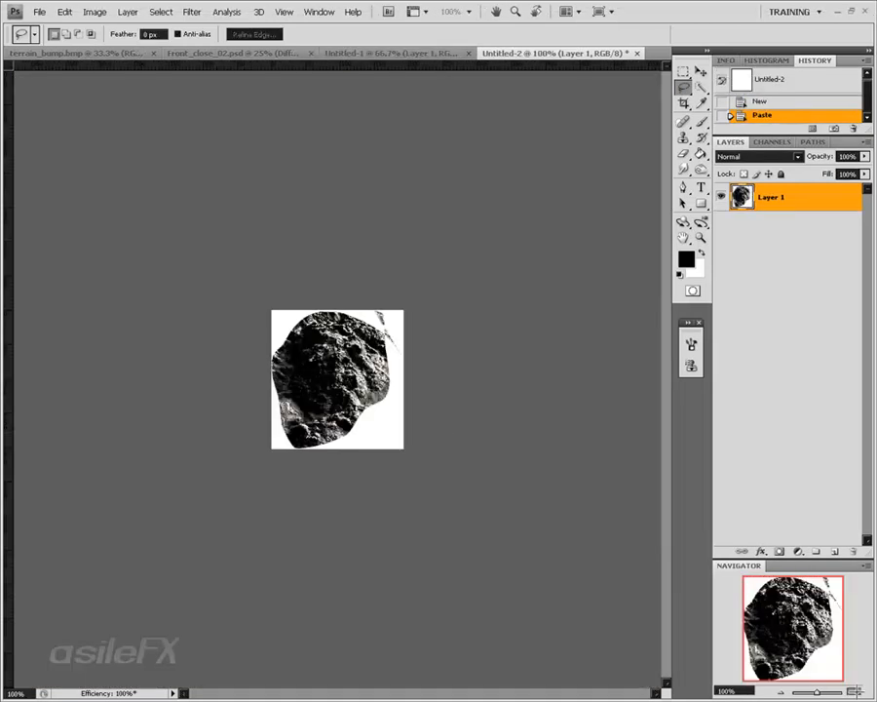
{"action": "key", "text": "ctrl+plus"}
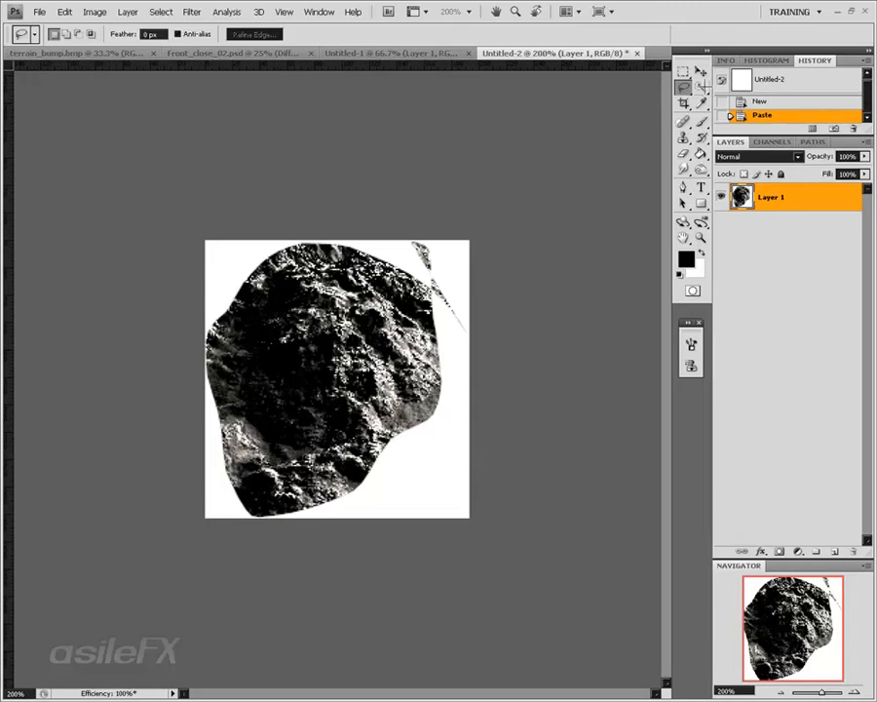
{"action": "key", "text": "w"}
{"action": "mouse_move", "coordinate": [455, 368]}
{"action": "left_mouse_down"}
{"action": "mouse_move", "coordinate": [455, 479]}
{"action": "mouse_move", "coordinate": [481, 516]}
{"action": "mouse_move", "coordinate": [480, 404]}
{"action": "mouse_move", "coordinate": [458, 265]}
{"action": "mouse_move", "coordinate": [419, 191]}
{"action": "mouse_move", "coordinate": [283, 210]}
{"action": "mouse_move", "coordinate": [224, 200]}
{"action": "mouse_move", "coordinate": [195, 259]}
{"action": "mouse_move", "coordinate": [179, 429]}
{"action": "mouse_move", "coordinate": [215, 509]}
{"action": "mouse_move", "coordinate": [363, 499]}
{"action": "mouse_move", "coordinate": [415, 525]}
{"action": "left_mouse_up"}
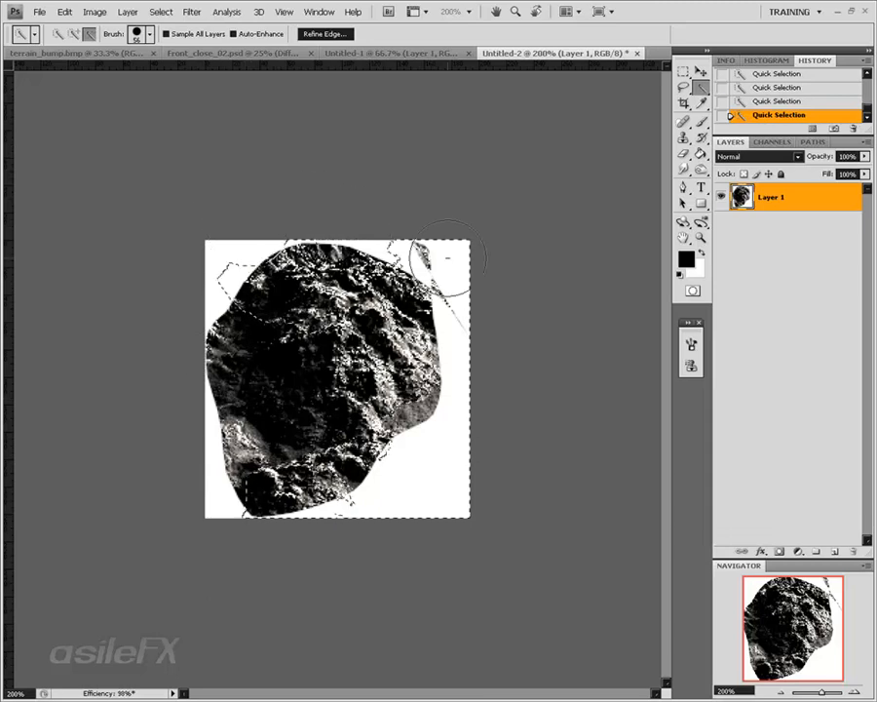
{"action": "key", "text": "m"}
{"action": "key", "text": "Delete"}
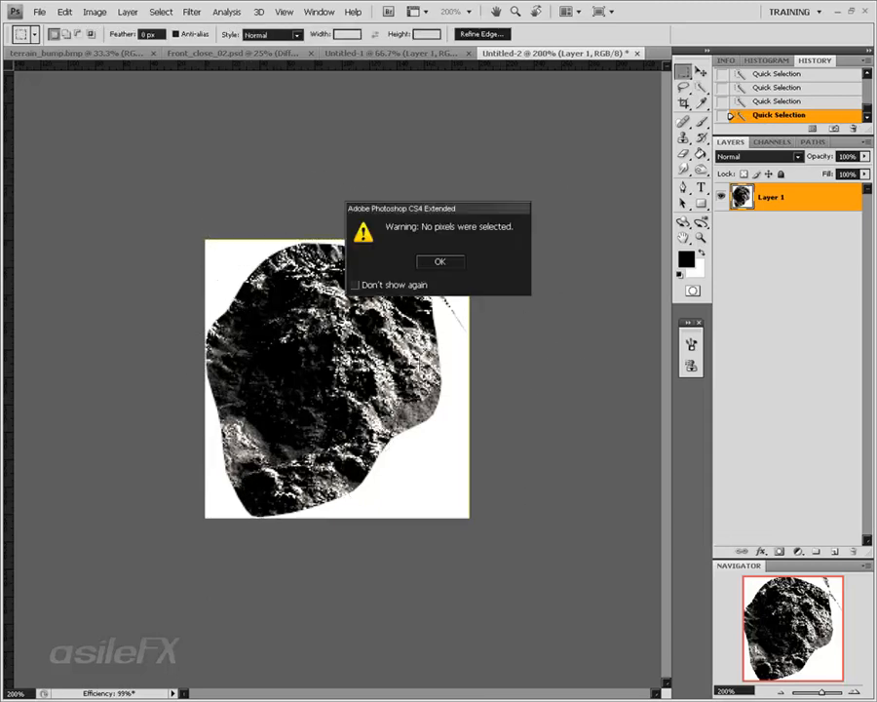
{"action": "left_click", "coordinate": [440, 259]}
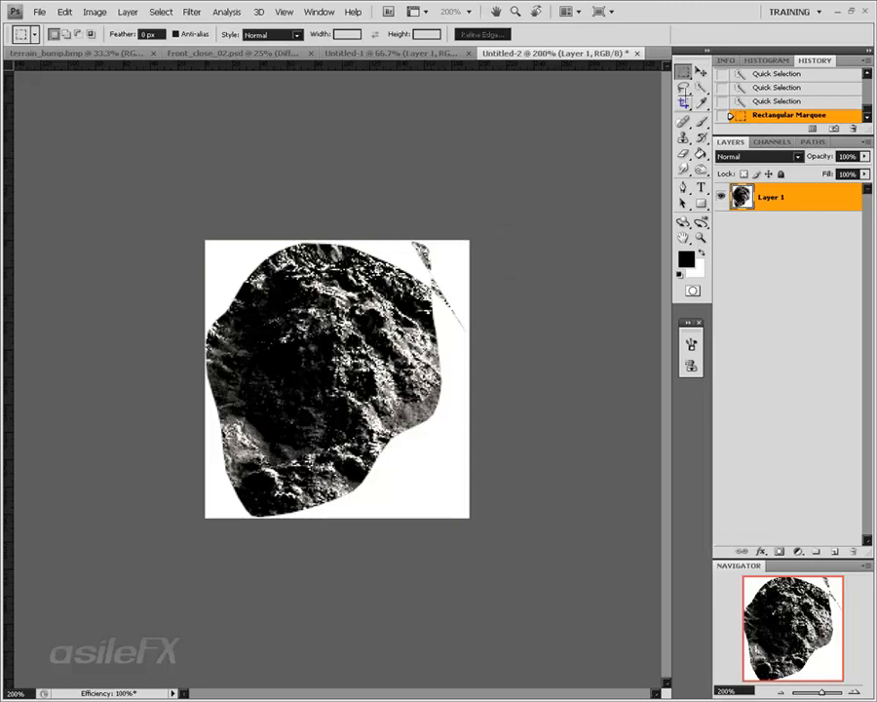
- Quick-select the white background and the outer rim of the rock patch with a 23 px selection brush
{"action": "key", "text": "w"}
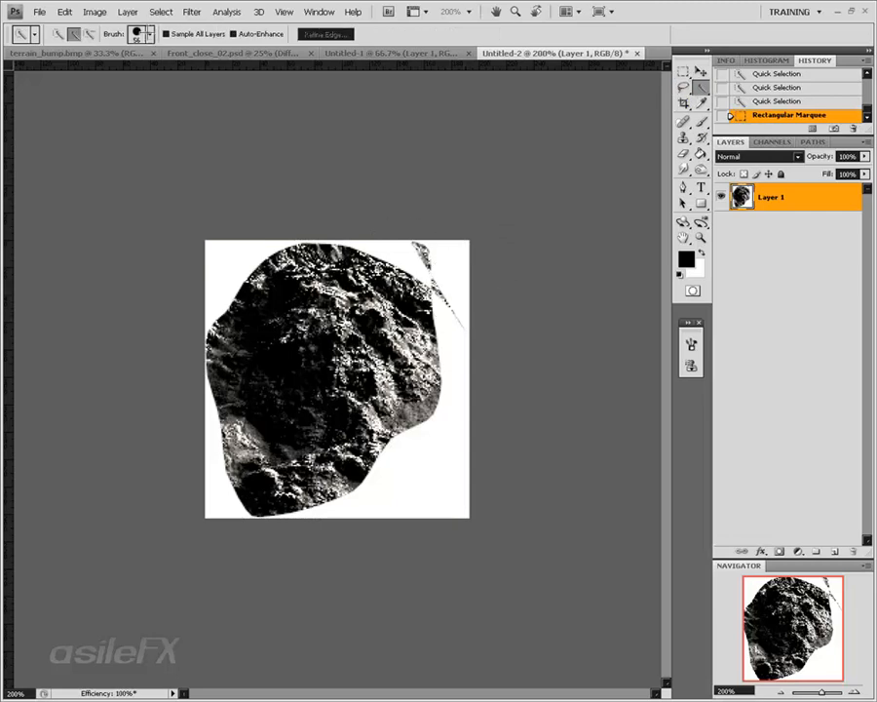
{"action": "left_click", "coordinate": [150, 34]}
{"action": "key", "text": "Return"}
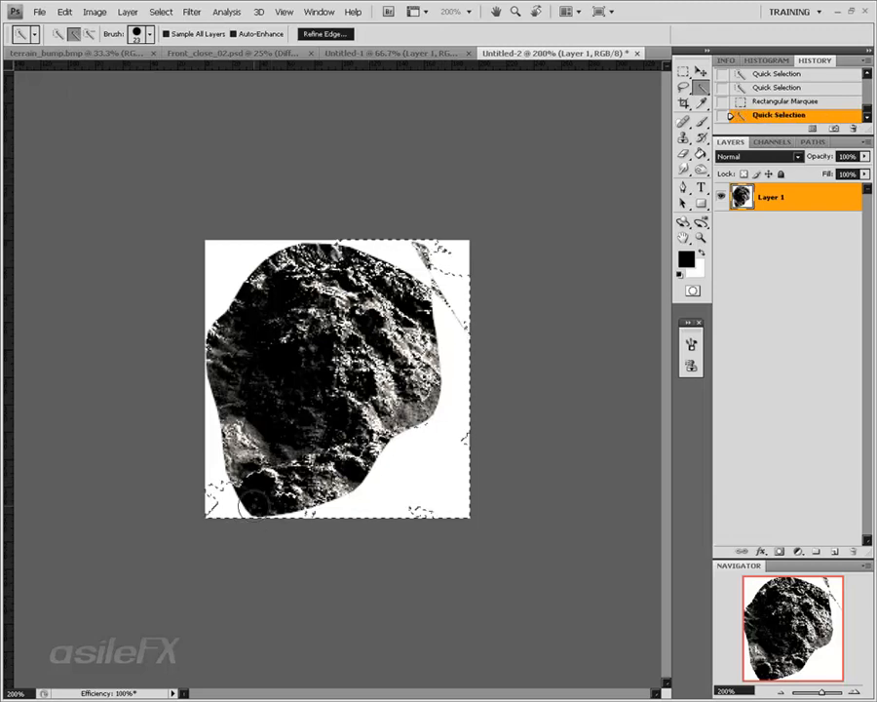
{"action": "mouse_move", "coordinate": [222, 471]}
{"action": "left_mouse_down"}
{"action": "mouse_move", "coordinate": [216, 289]}
{"action": "mouse_move", "coordinate": [230, 258]}
{"action": "mouse_move", "coordinate": [280, 251]}
{"action": "left_mouse_up"}
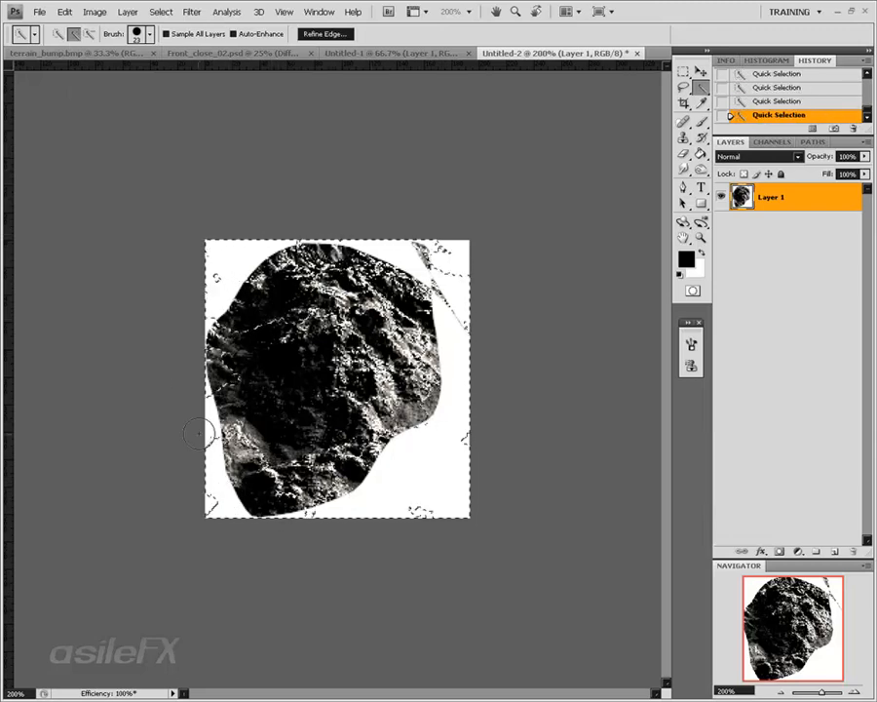
{"action": "left_click_drag", "start_coordinate": [208, 458], "coordinate": [302, 416]}
- Refine the selection edge with Smooth at 13, then clear the selected surroundings of the rock and deselect
{"action": "right_click", "coordinate": [361, 347]}
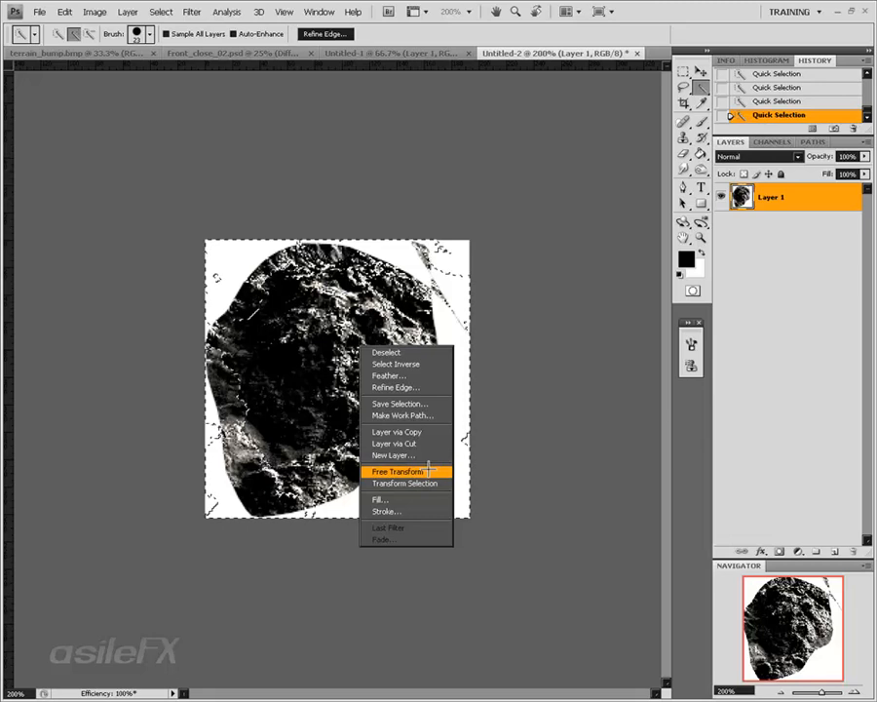
{"action": "left_click", "coordinate": [434, 387]}
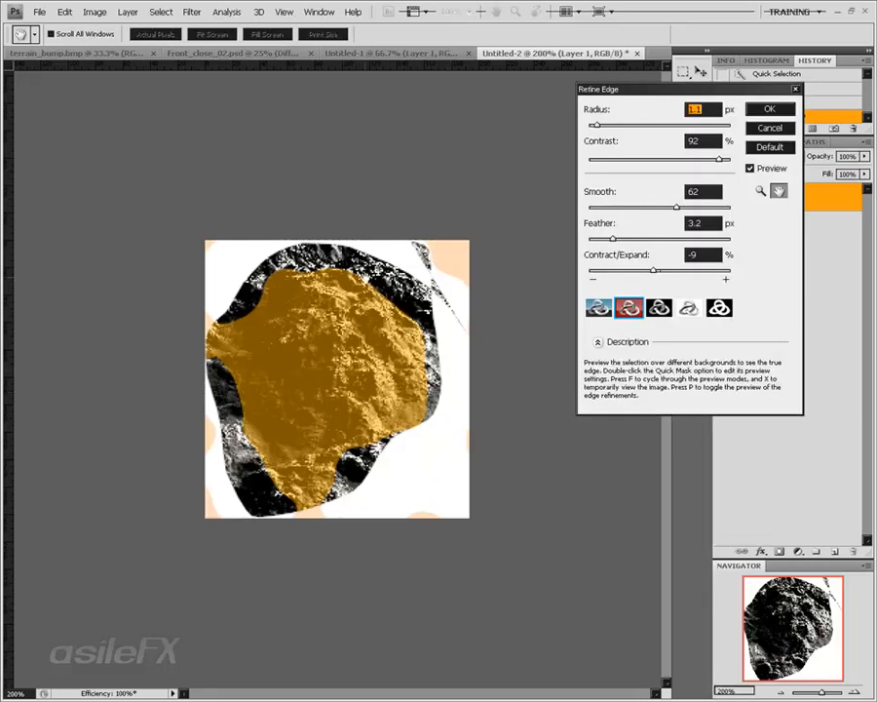
{"action": "left_click_drag", "start_coordinate": [635, 207], "coordinate": [606, 203]}
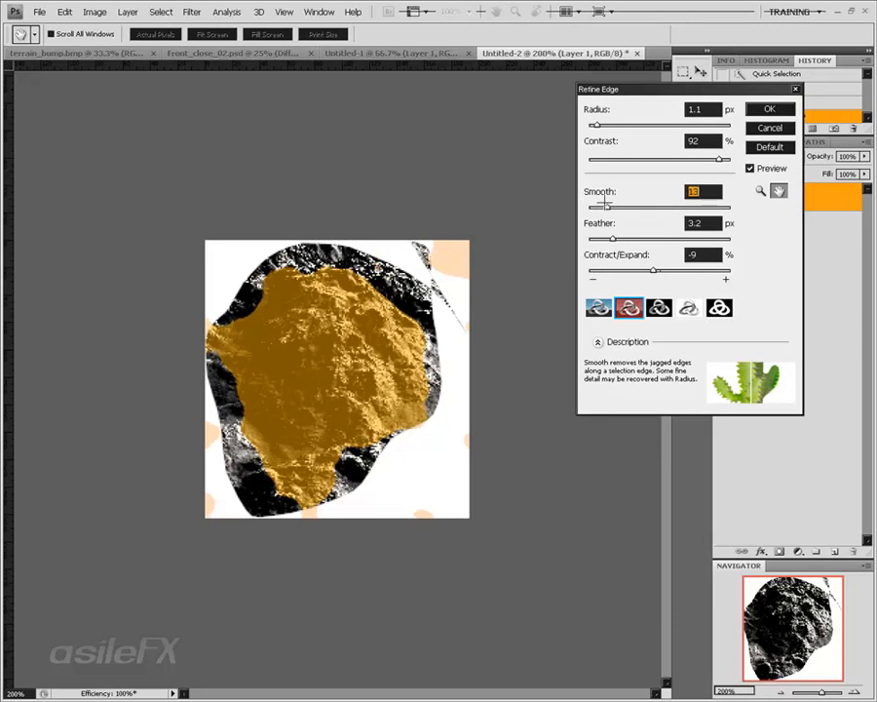
{"action": "key", "text": "Return"}
{"action": "key", "text": "Delete"}
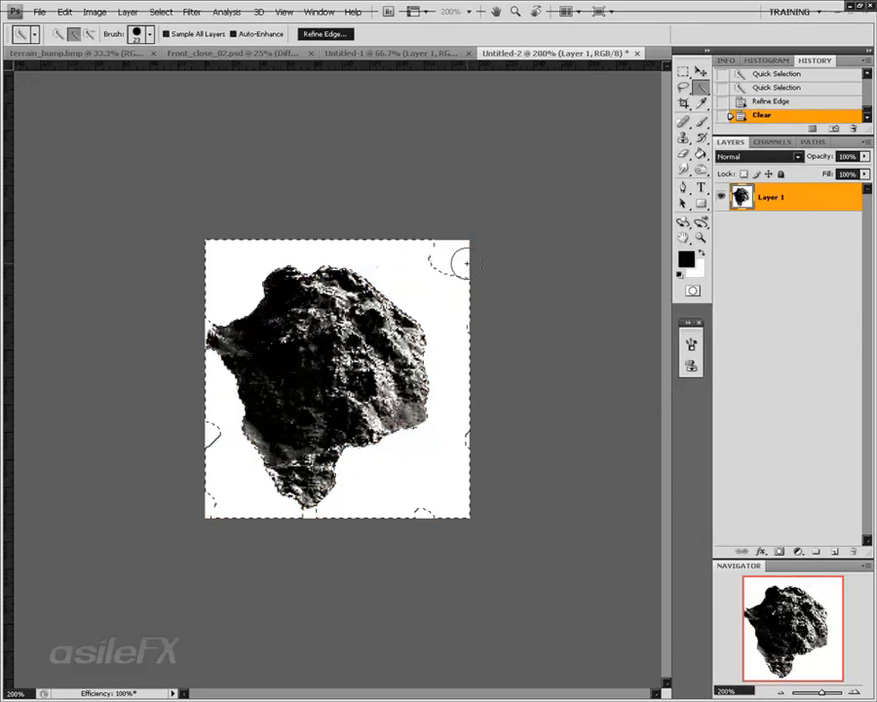
{"action": "key", "text": "m"}
{"action": "left_click", "coordinate": [515, 244]}
{"action": "left_click", "coordinate": [454, 260]}
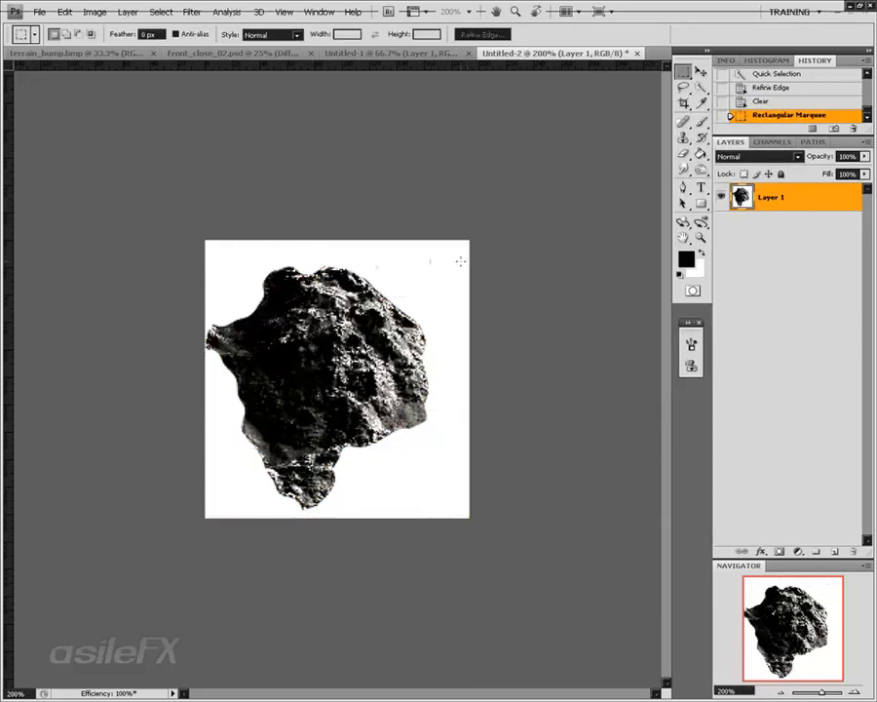
- Raise the rock patch's contrast with Levels, using a midtone input of 2.74 and a white input of 57
{"action": "key", "text": "ctrl+l"}
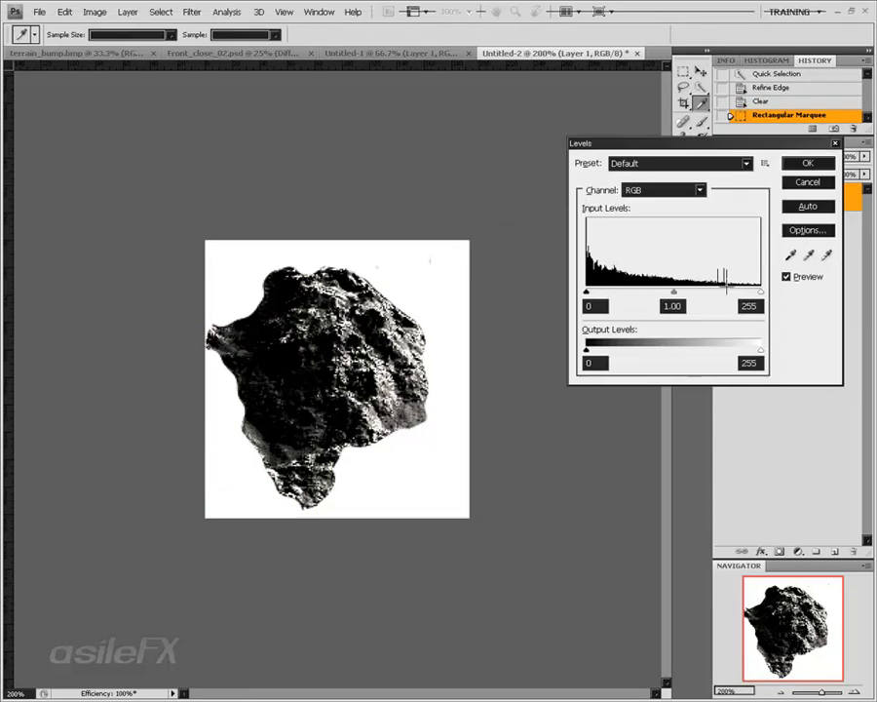
{"action": "left_click_drag", "start_coordinate": [675, 290], "coordinate": [587, 290]}
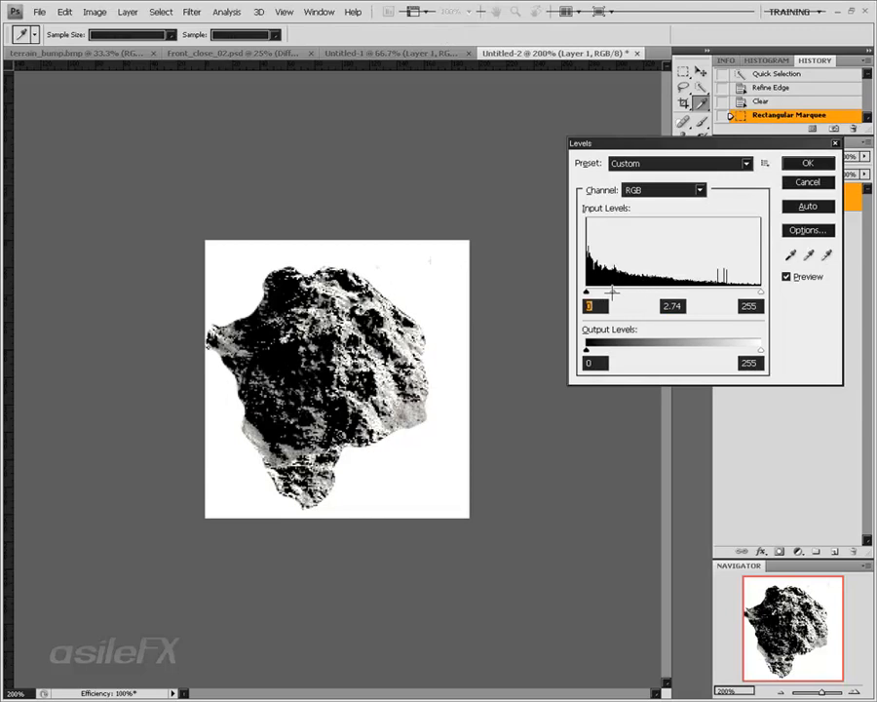
{"action": "left_click_drag", "start_coordinate": [760, 290], "coordinate": [623, 289]}
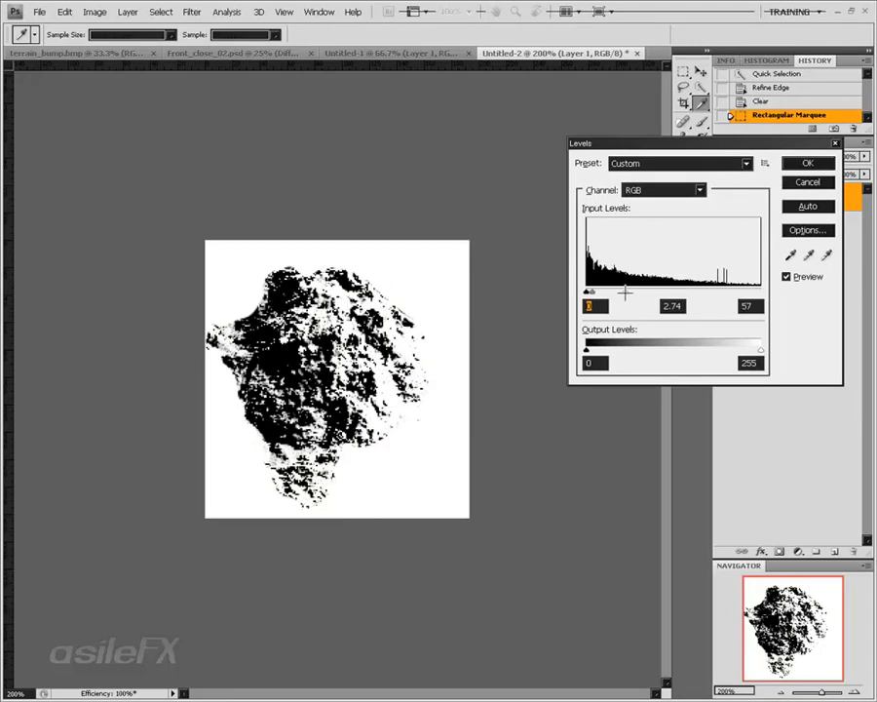
{"action": "key", "text": "Return"}
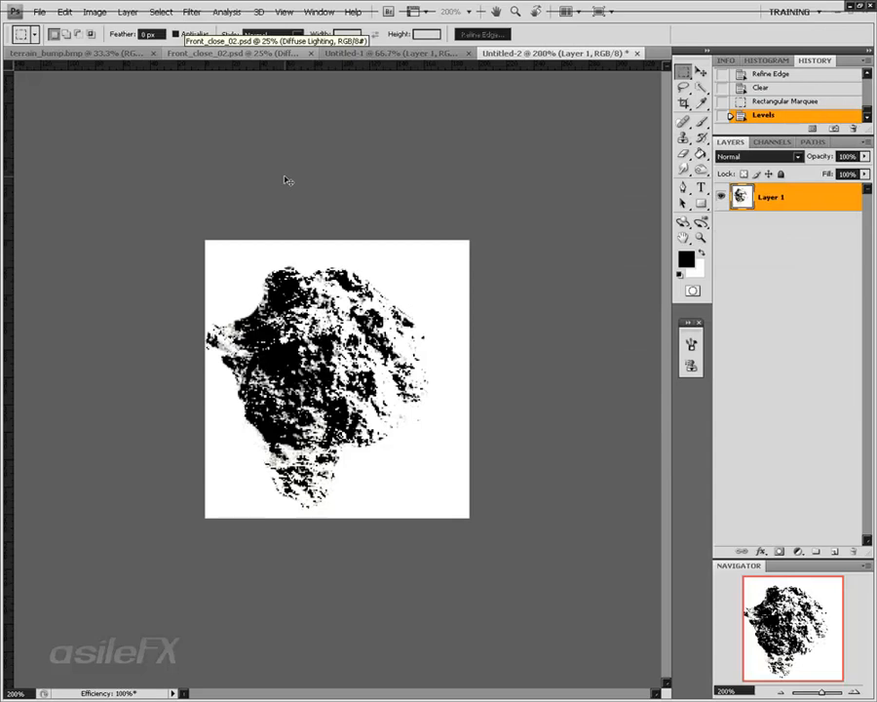
- Select the whole canvas and define it as a brush preset named Sampled Brush 2
{"action": "key", "text": "ctrl+a"}
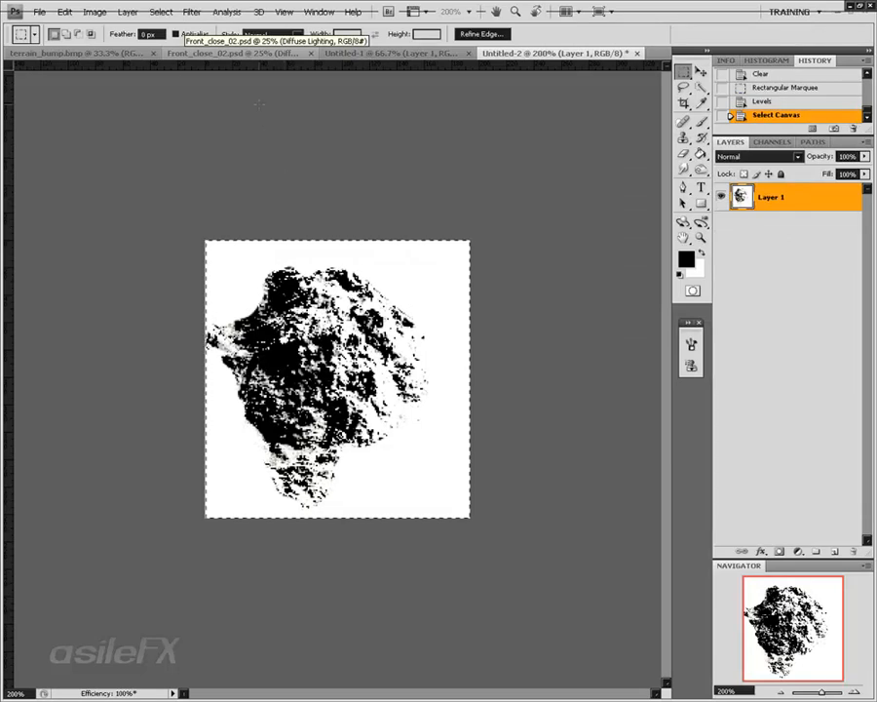
{"action": "left_click", "coordinate": [94, 12]}
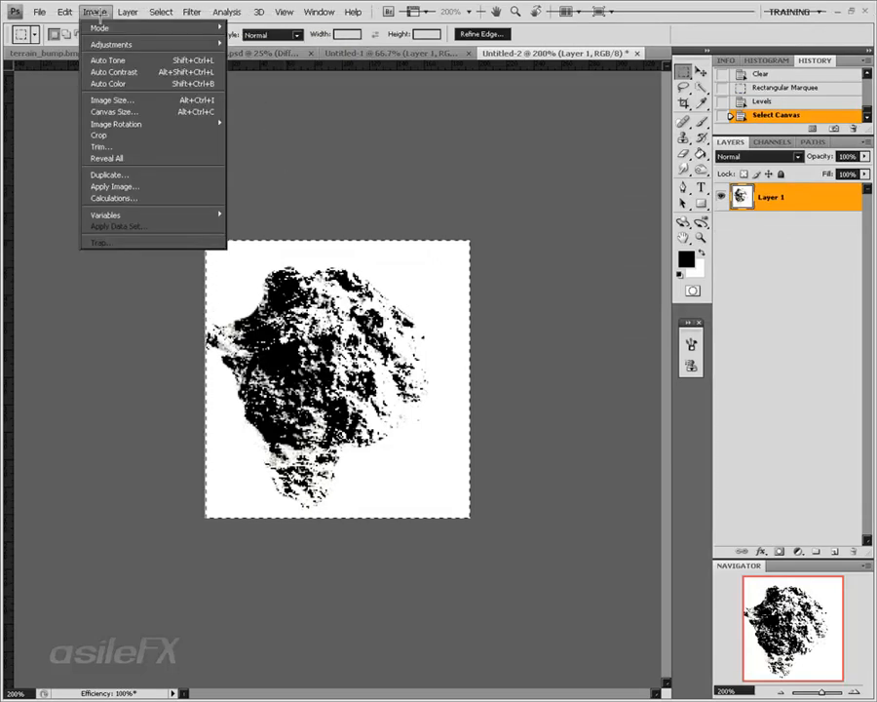
{"action": "mouse_move", "coordinate": [128, 12]}
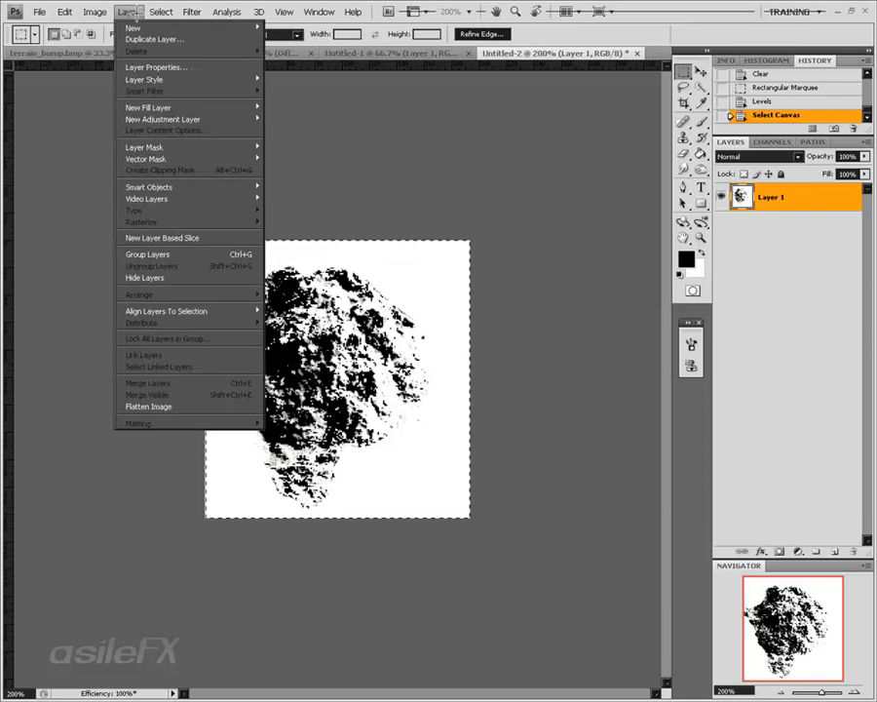
{"action": "mouse_move", "coordinate": [64, 11]}
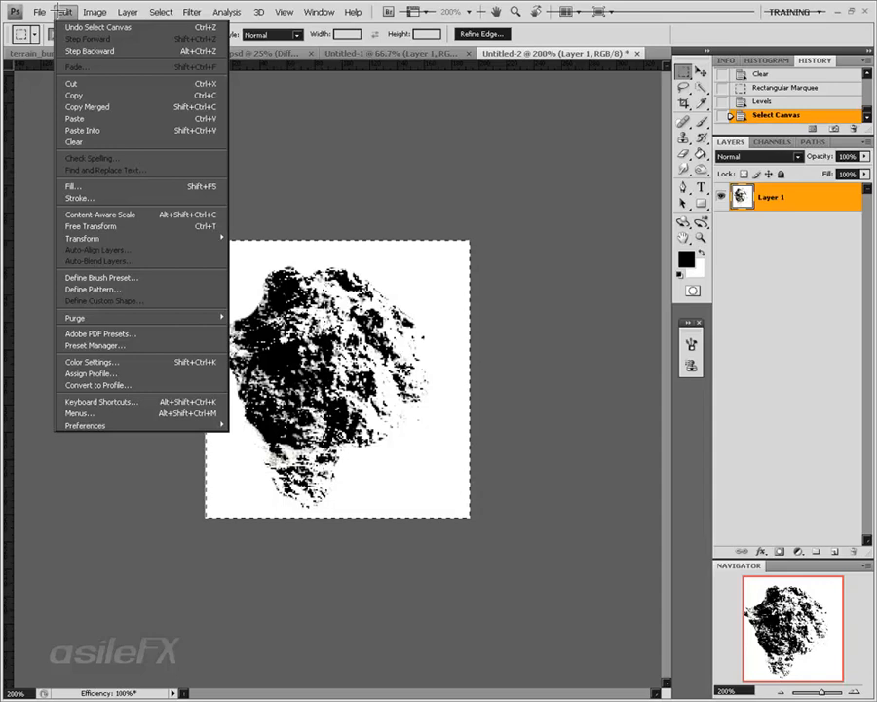
{"action": "left_click", "coordinate": [115, 278]}
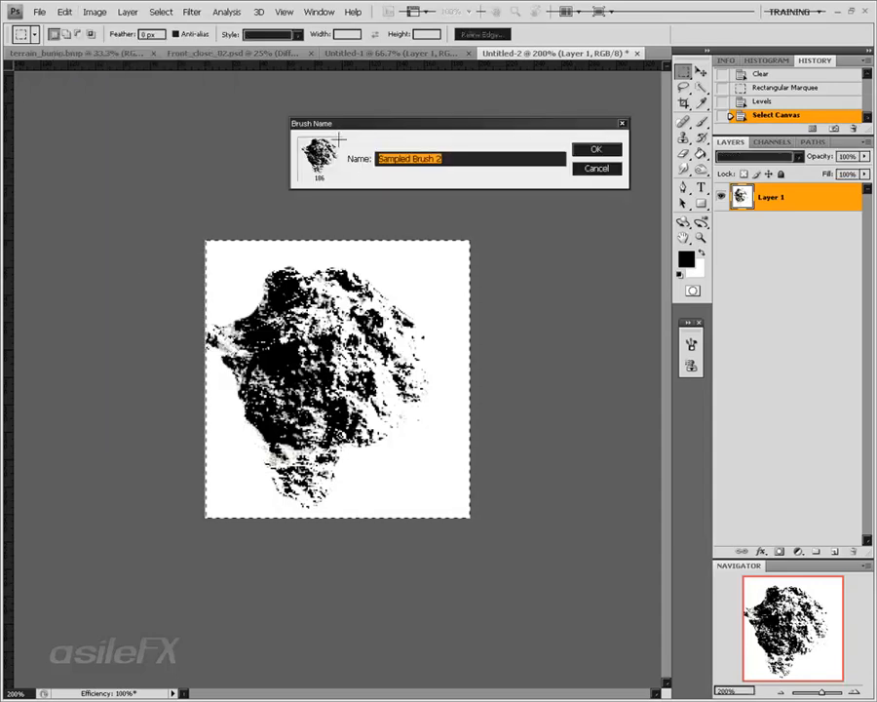
{"action": "left_click", "coordinate": [620, 149]}
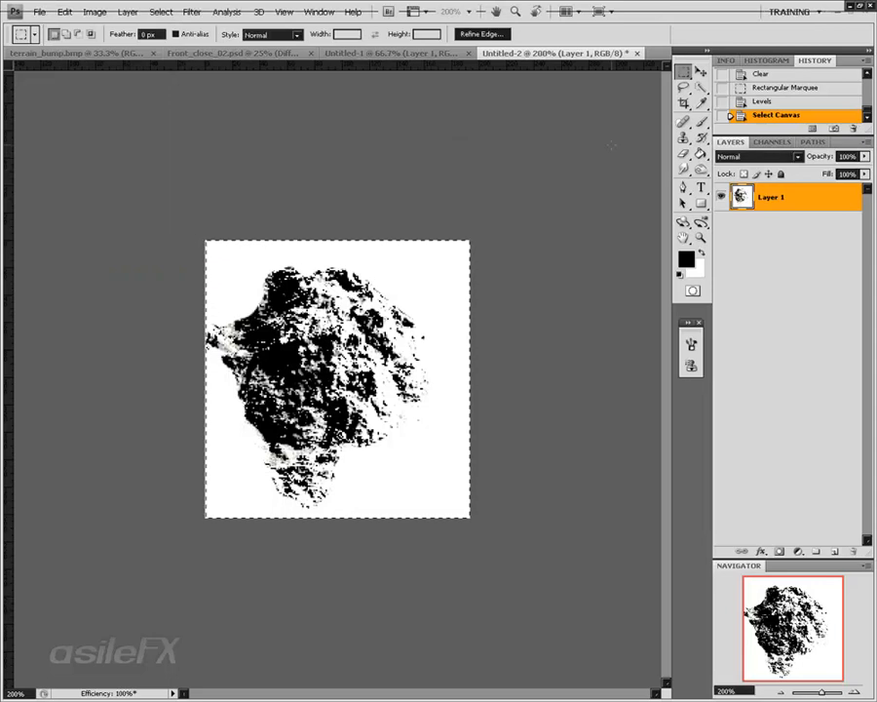
- Return to Untitled-1, remove the lasso selection and set the Clone Stamp to the new 186 px rock brush
{"action": "left_click", "coordinate": [426, 52]}
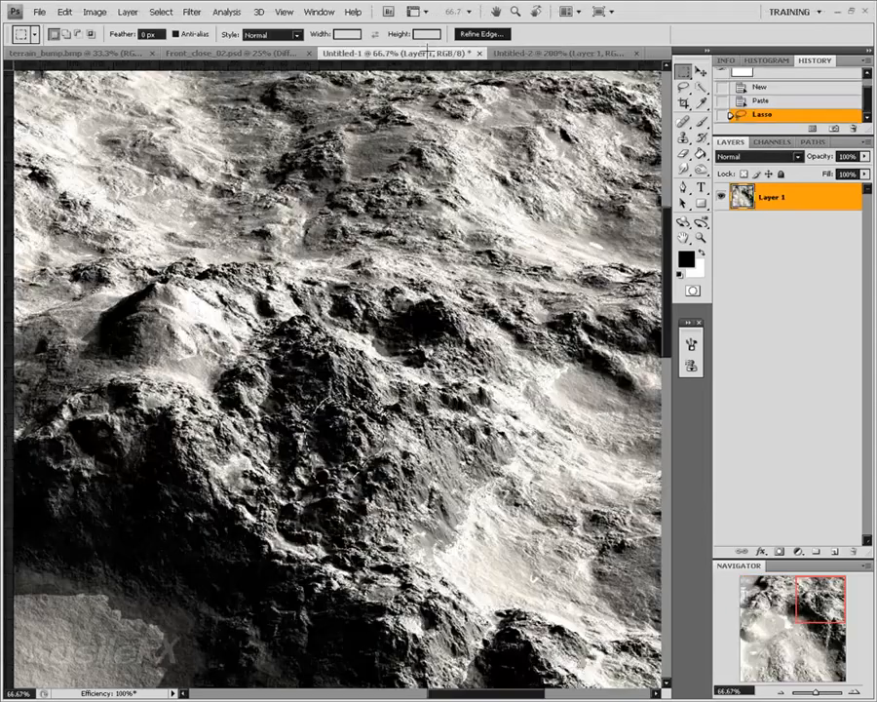
{"action": "key", "text": "ctrl+d"}
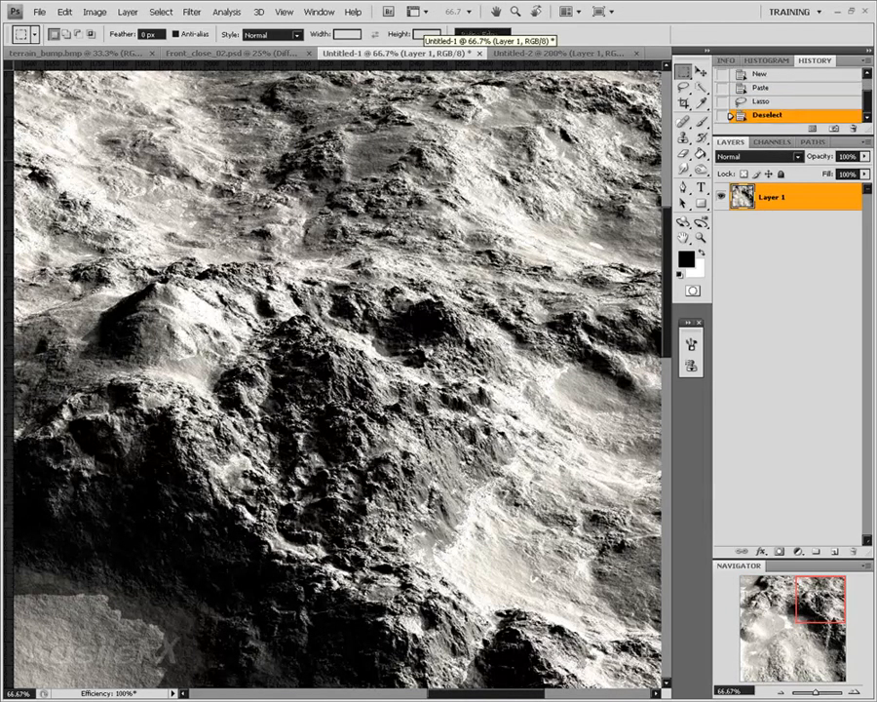
{"action": "key", "text": "s"}
{"action": "right_click", "coordinate": [297, 335]}
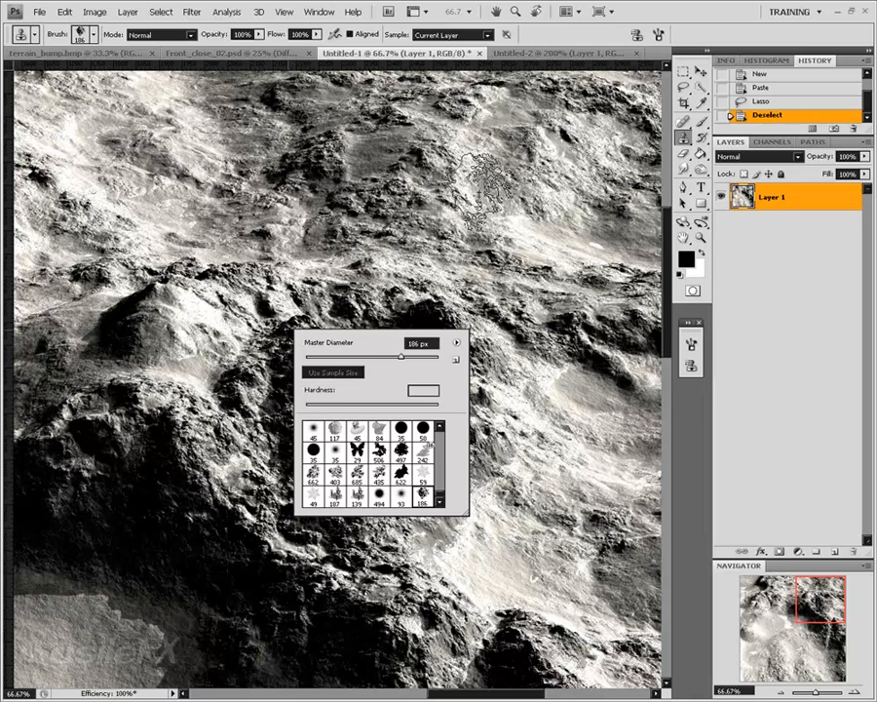
{"action": "key", "text": "Escape"}
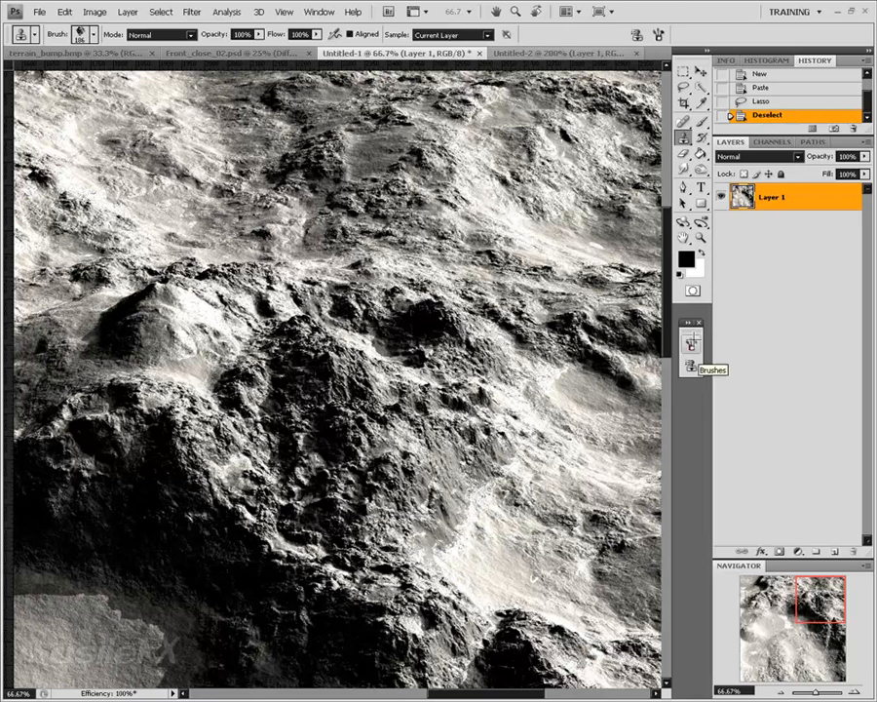
- Enable Scattering on the rock brush with 32% scatter and 16% count jitter
{"action": "left_click", "coordinate": [692, 343]}
{"action": "left_click", "coordinate": [319, 12]}
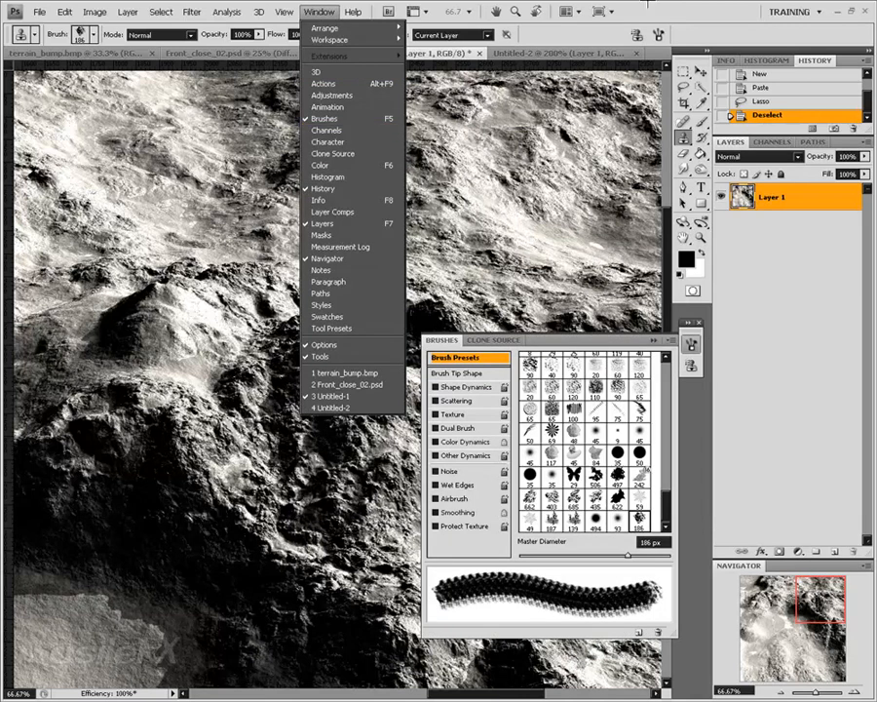
{"action": "left_click", "coordinate": [325, 118]}
{"action": "left_click", "coordinate": [458, 401]}
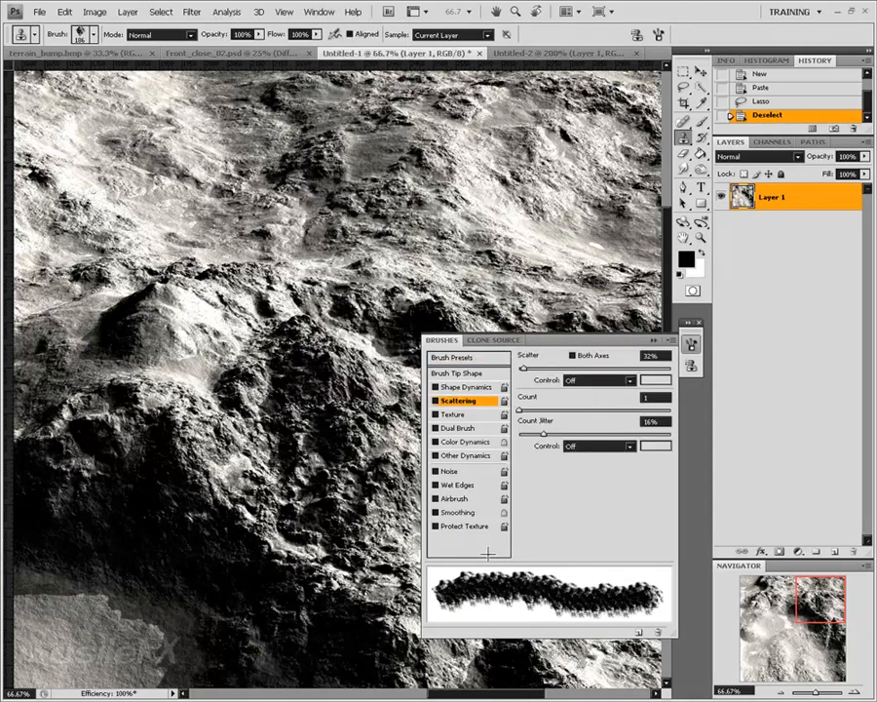
- Turn on Shape Dynamics for the rock brush with 43% angle jitter and 41% size jitter, then close the brush settings
{"action": "left_click", "coordinate": [464, 387]}
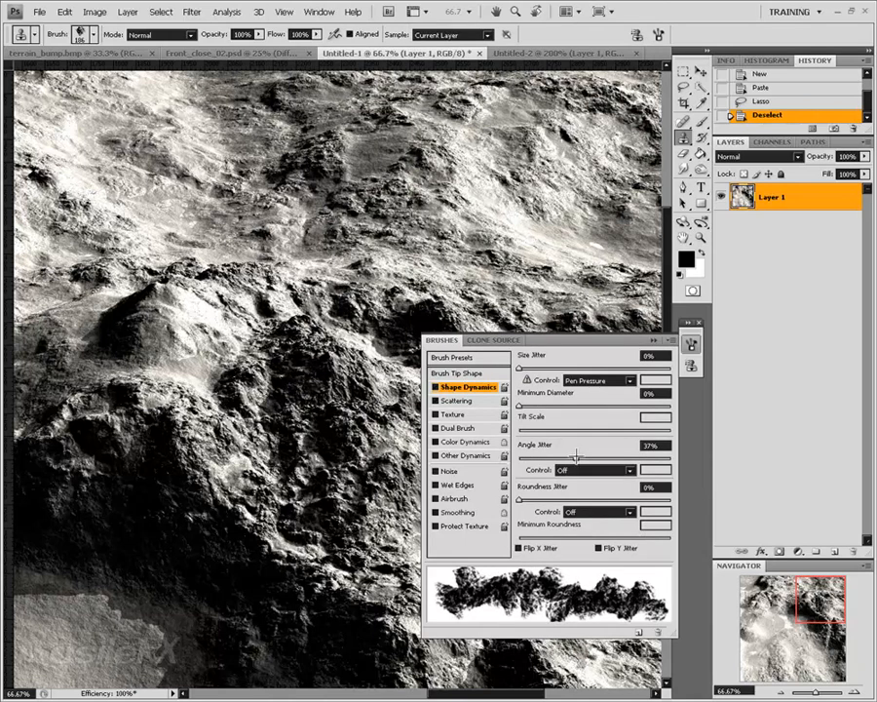
{"action": "mouse_move", "coordinate": [576, 457]}
{"action": "left_mouse_down"}
{"action": "mouse_move", "coordinate": [602, 450]}
{"action": "mouse_move", "coordinate": [584, 451]}
{"action": "left_mouse_up"}
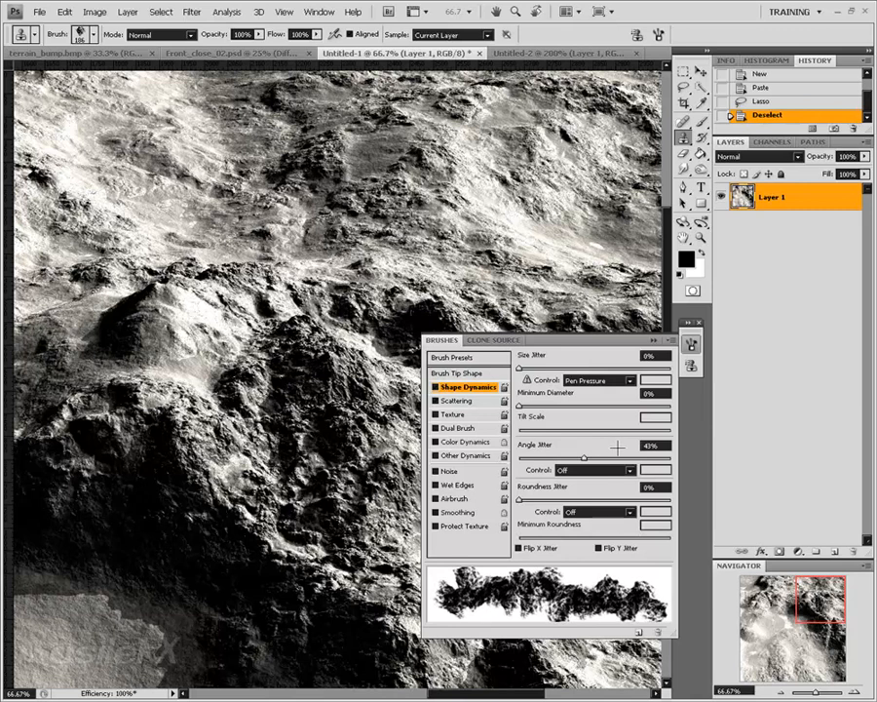
{"action": "left_click_drag", "start_coordinate": [535, 368], "coordinate": [584, 372]}
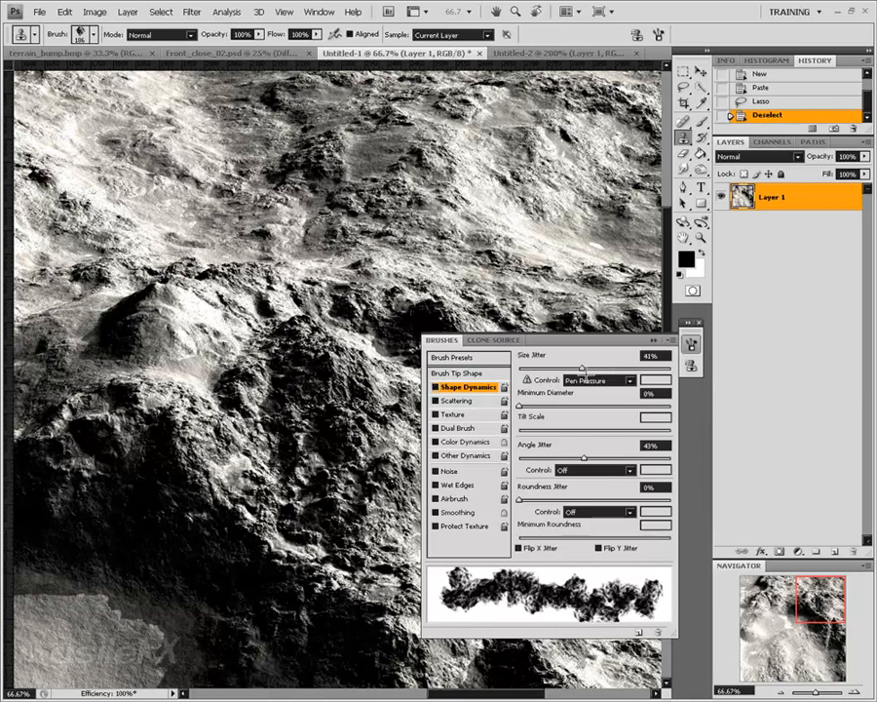
{"action": "left_click", "coordinate": [657, 340]}
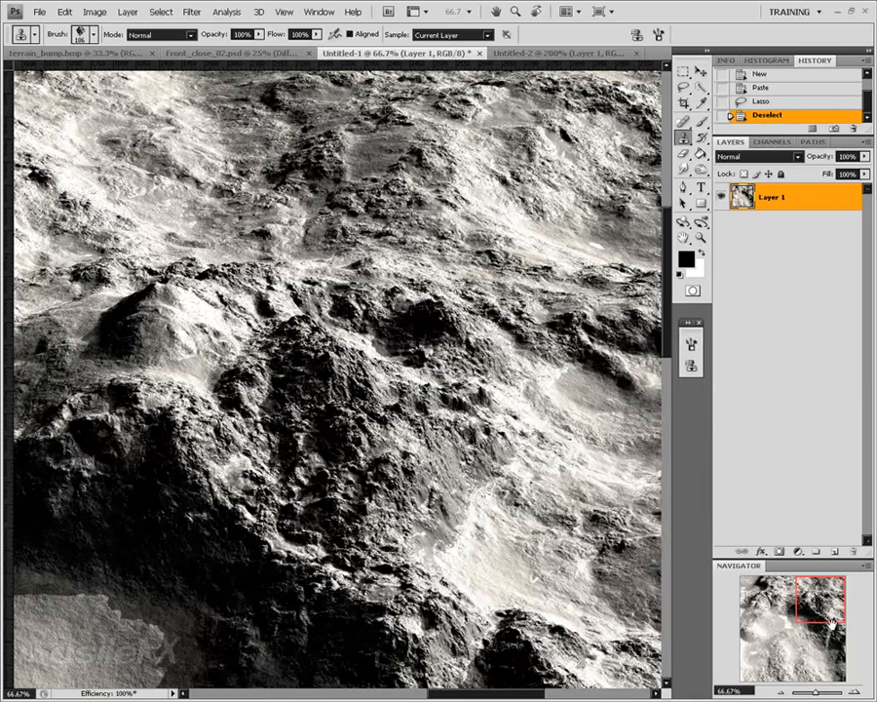
- Reduce the rock brush to 106 px and clone lit ground texture over the shadow edge along the foot of the central ridge
{"action": "left_click_drag", "start_coordinate": [817, 607], "coordinate": [797, 617]}
{"action": "right_click", "coordinate": [292, 390]}
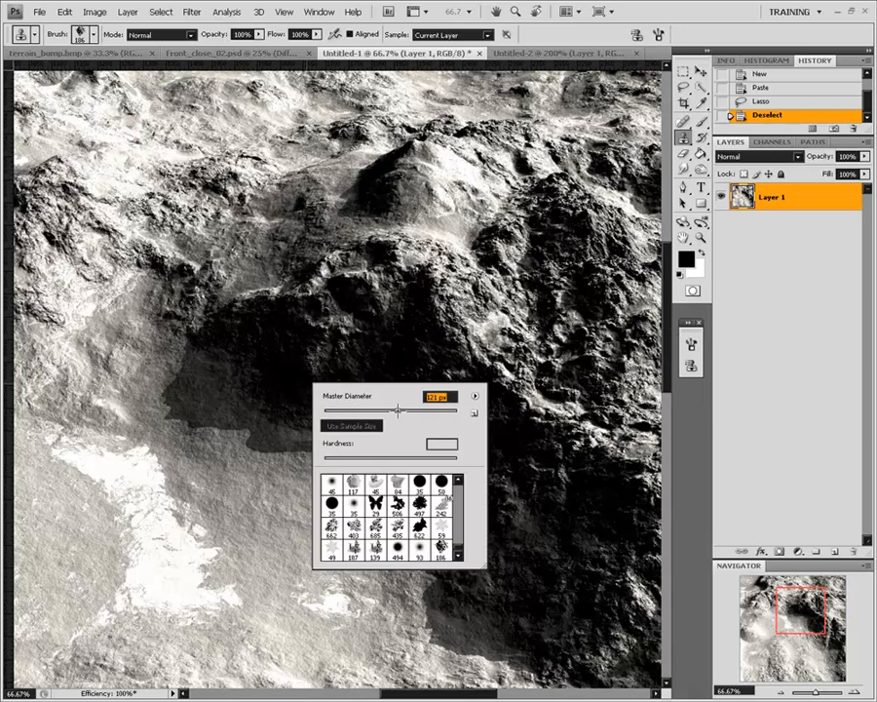
{"action": "key", "text": "Return"}
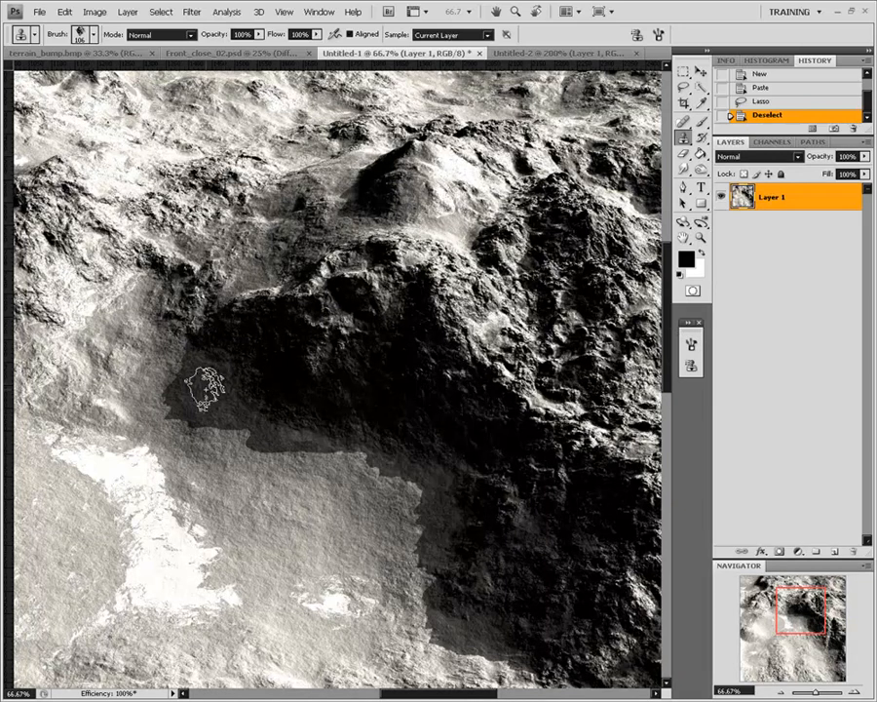
{"action": "mouse_move", "coordinate": [185, 368]}
{"action": "left_mouse_down"}
{"action": "mouse_move", "coordinate": [210, 390]}
{"action": "mouse_move", "coordinate": [214, 361]}
{"action": "mouse_move", "coordinate": [255, 450]}
{"action": "left_mouse_up"}
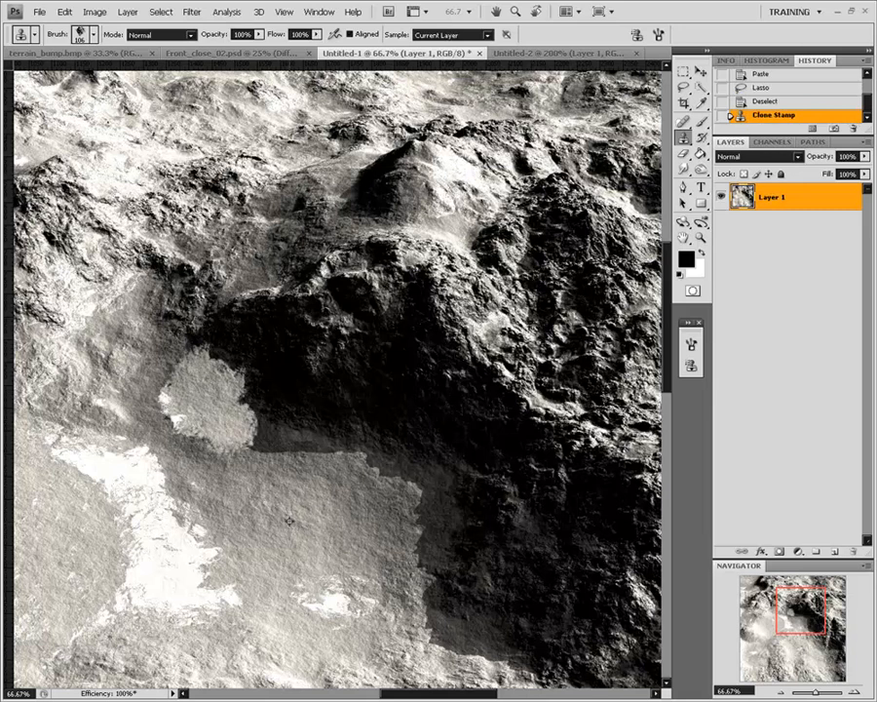
{"action": "mouse_move", "coordinate": [191, 473]}
{"action": "left_mouse_down"}
{"action": "mouse_move", "coordinate": [210, 415]}
{"action": "mouse_move", "coordinate": [200, 376]}
{"action": "left_mouse_up"}
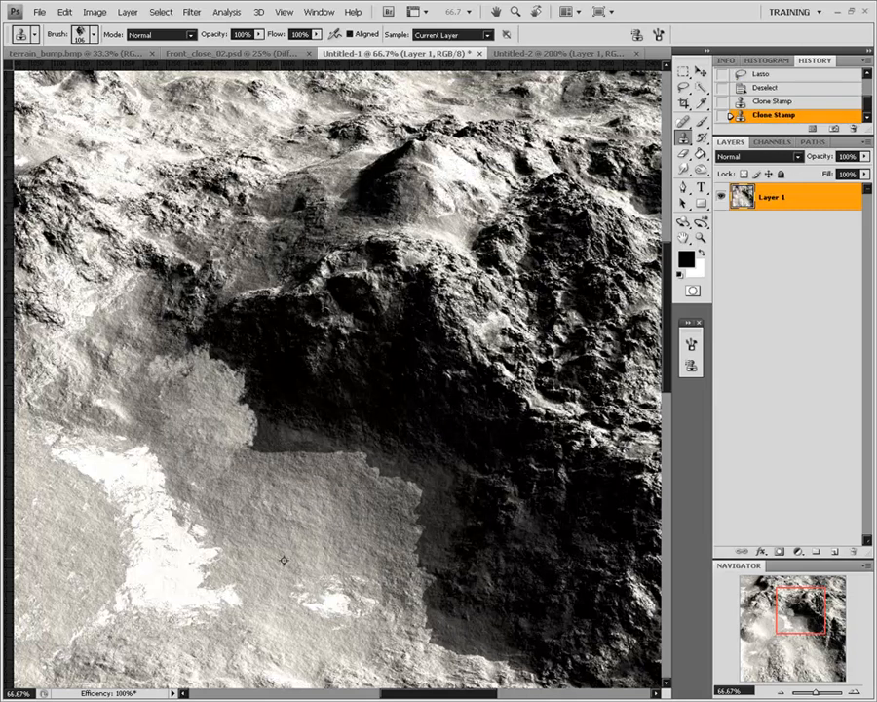
{"action": "mouse_move", "coordinate": [254, 404]}
{"action": "left_mouse_down"}
{"action": "mouse_move", "coordinate": [336, 443]}
{"action": "mouse_move", "coordinate": [312, 463]}
{"action": "mouse_move", "coordinate": [322, 473]}
{"action": "left_mouse_up"}
{"action": "mouse_move", "coordinate": [400, 492]}
{"action": "left_mouse_down"}
{"action": "mouse_move", "coordinate": [447, 533]}
{"action": "mouse_move", "coordinate": [419, 458]}
{"action": "mouse_move", "coordinate": [438, 482]}
{"action": "mouse_move", "coordinate": [429, 459]}
{"action": "left_mouse_up"}
{"action": "mouse_move", "coordinate": [302, 327]}
{"action": "left_mouse_down"}
{"action": "mouse_move", "coordinate": [312, 449]}
{"action": "mouse_move", "coordinate": [322, 444]}
{"action": "left_mouse_up"}
- Continue cloning lit ground over the lower end of the shadow edge beside the dark ridge
{"action": "left_click", "coordinate": [766, 606]}
{"action": "left_click_drag", "start_coordinate": [765, 605], "coordinate": [819, 629]}
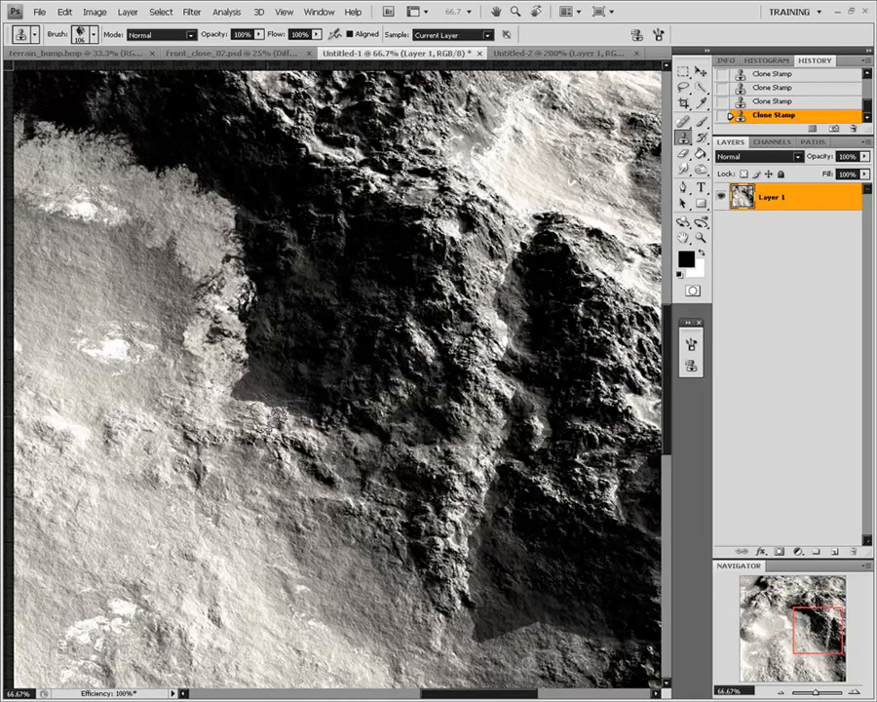
{"action": "mouse_move", "coordinate": [271, 418]}
{"action": "left_mouse_down"}
{"action": "mouse_move", "coordinate": [249, 356]}
{"action": "mouse_move", "coordinate": [268, 312]}
{"action": "left_mouse_up"}
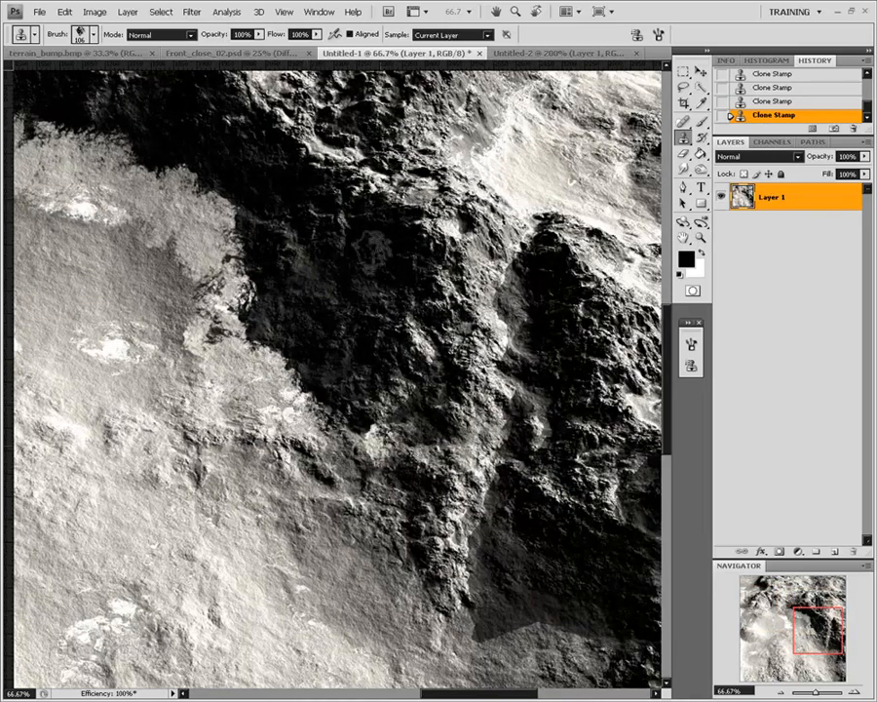
- Sample the bright slope and clone it over the grey shadow wedge and up the gully between the two dark ridges
{"action": "left_click_drag", "start_coordinate": [314, 633], "coordinate": [275, 559]}
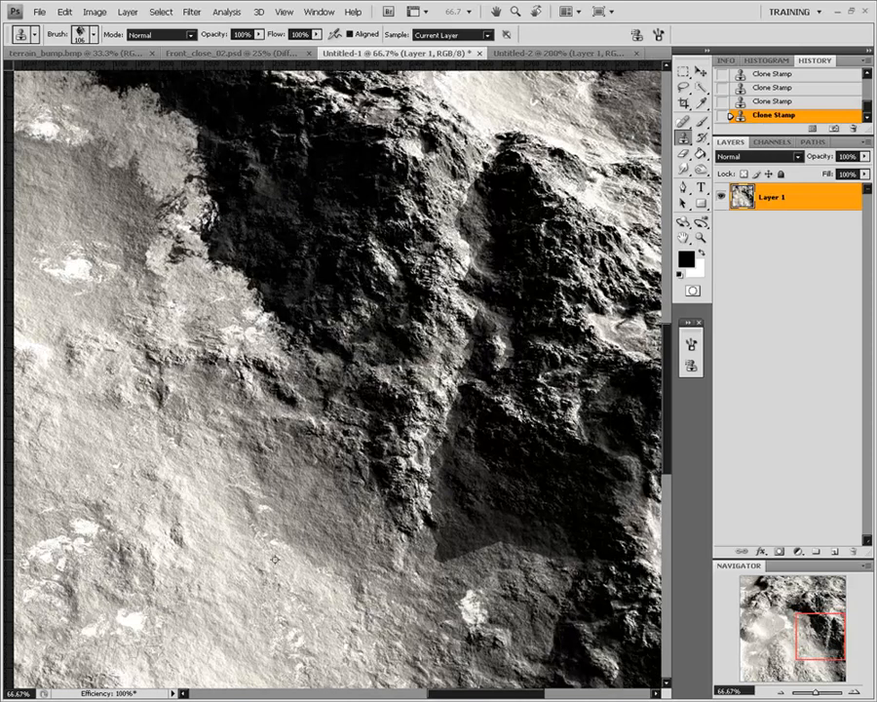
{"action": "mouse_move", "coordinate": [495, 541]}
{"action": "left_mouse_down"}
{"action": "mouse_move", "coordinate": [450, 495]}
{"action": "mouse_move", "coordinate": [577, 539]}
{"action": "left_mouse_up"}
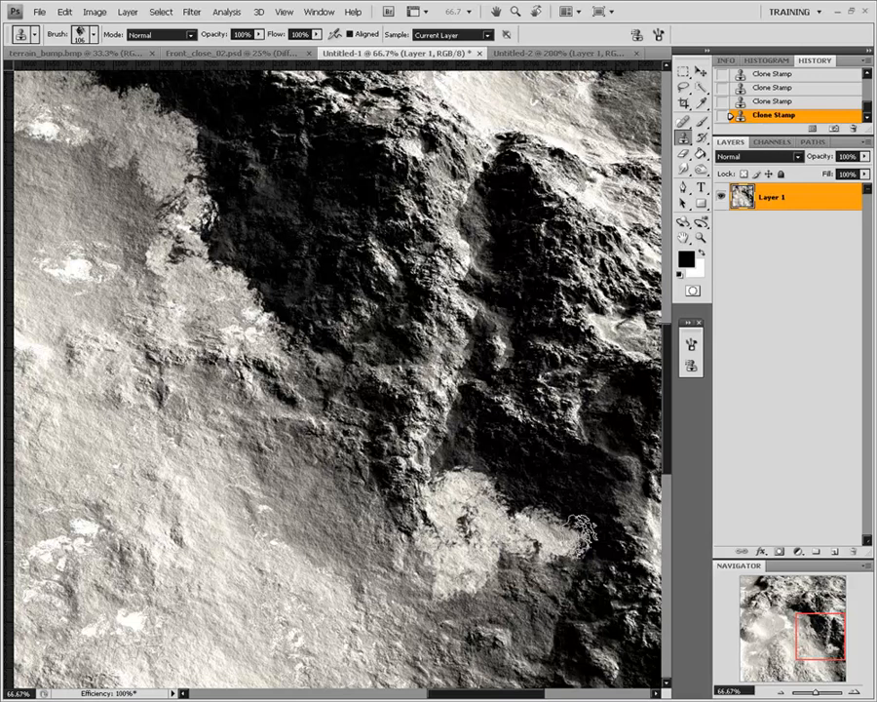
{"action": "mouse_move", "coordinate": [512, 531]}
{"action": "left_mouse_down"}
{"action": "mouse_move", "coordinate": [478, 443]}
{"action": "mouse_move", "coordinate": [482, 453]}
{"action": "mouse_move", "coordinate": [502, 390]}
{"action": "mouse_move", "coordinate": [492, 409]}
{"action": "mouse_move", "coordinate": [502, 439]}
{"action": "mouse_move", "coordinate": [487, 346]}
{"action": "left_mouse_up"}
{"action": "mouse_move", "coordinate": [473, 268]}
{"action": "left_mouse_down"}
{"action": "mouse_move", "coordinate": [454, 234]}
{"action": "mouse_move", "coordinate": [527, 362]}
{"action": "left_mouse_up"}
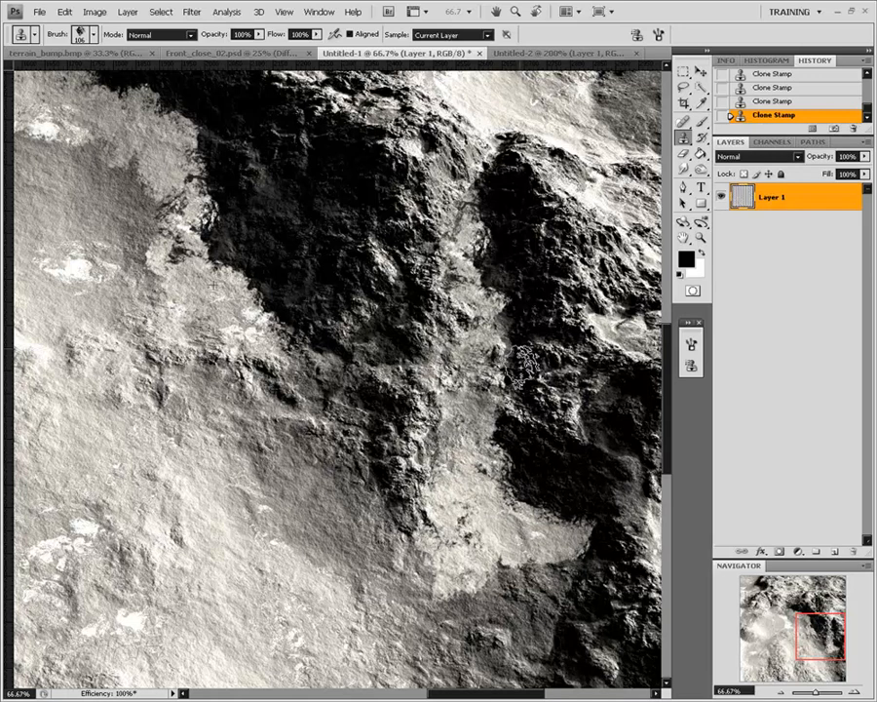
- Clone lit ground over the cast shadows around the rock outcrop in the image's upper-left area
{"action": "left_click", "coordinate": [765, 599]}
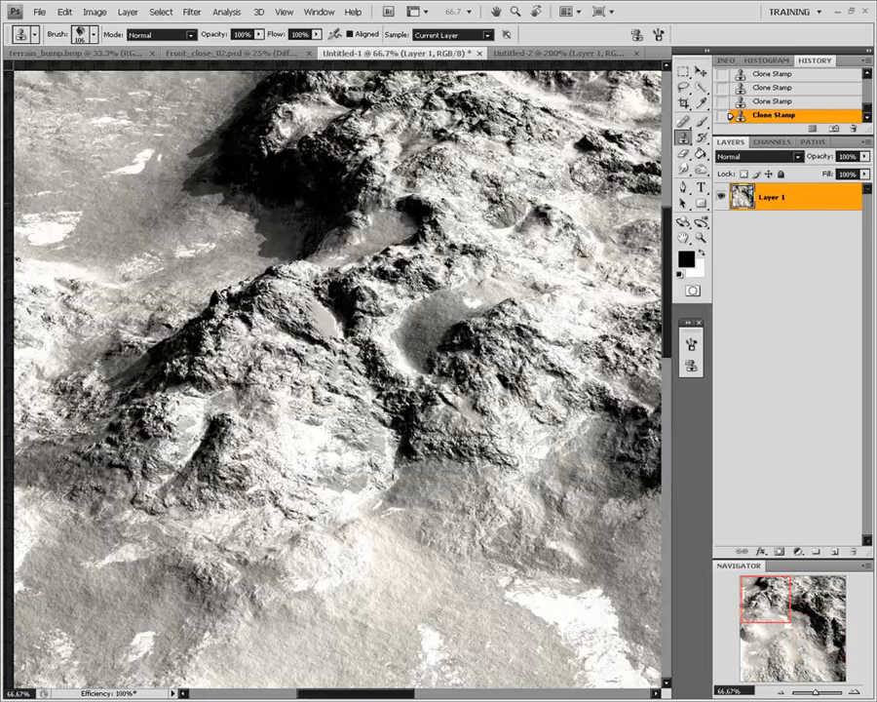
{"action": "mouse_move", "coordinate": [231, 132]}
{"action": "left_mouse_down"}
{"action": "mouse_move", "coordinate": [222, 160]}
{"action": "mouse_move", "coordinate": [229, 135]}
{"action": "mouse_move", "coordinate": [234, 161]}
{"action": "mouse_move", "coordinate": [254, 186]}
{"action": "mouse_move", "coordinate": [321, 207]}
{"action": "mouse_move", "coordinate": [156, 156]}
{"action": "mouse_move", "coordinate": [177, 125]}
{"action": "mouse_move", "coordinate": [289, 370]}
{"action": "mouse_move", "coordinate": [314, 403]}
{"action": "left_mouse_up"}
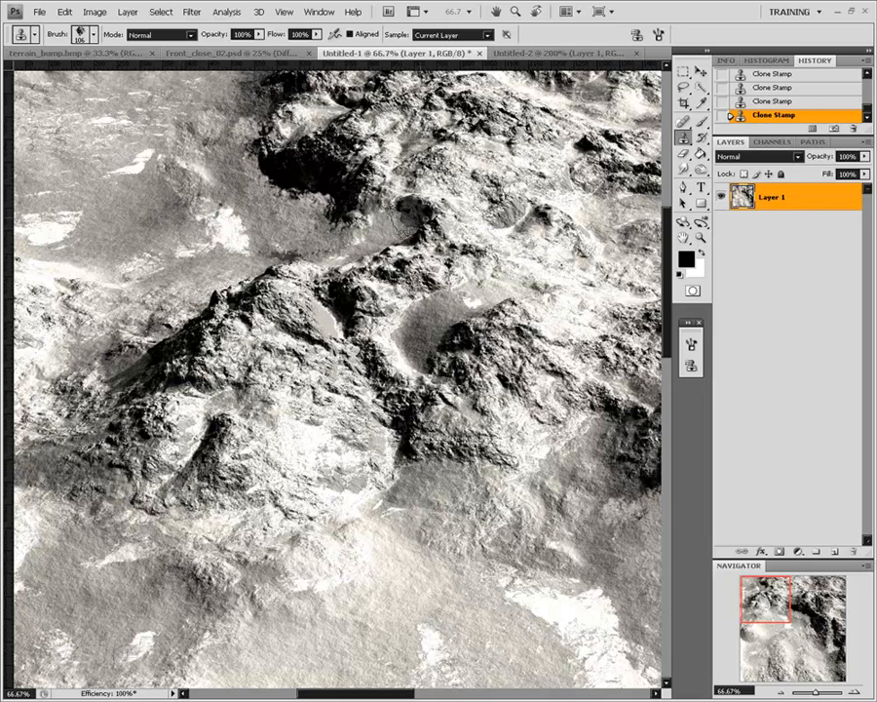
{"action": "left_click_drag", "start_coordinate": [775, 602], "coordinate": [819, 633]}
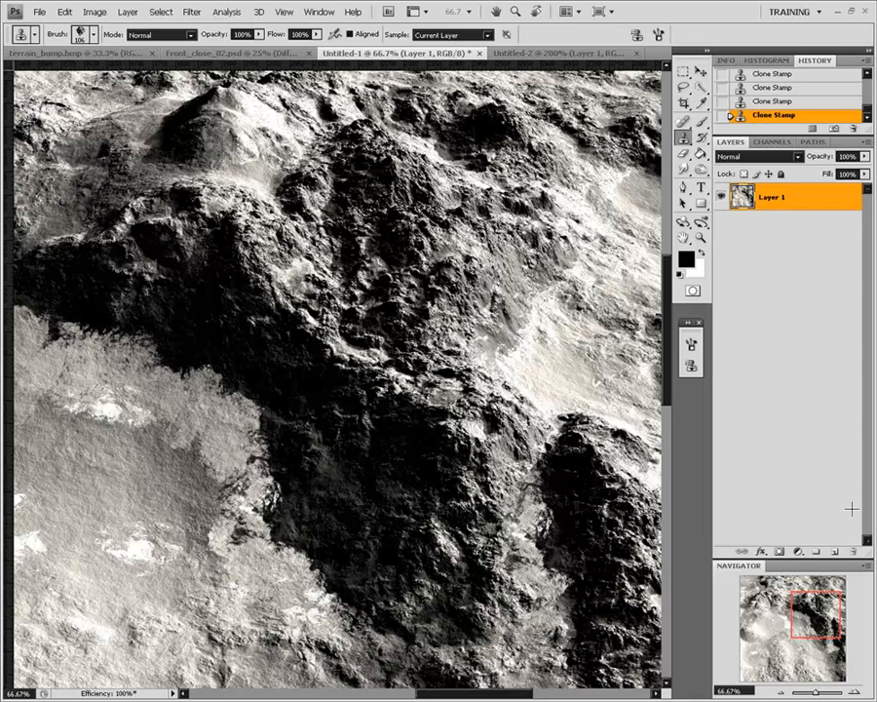
{"action": "left_click", "coordinate": [779, 691]}
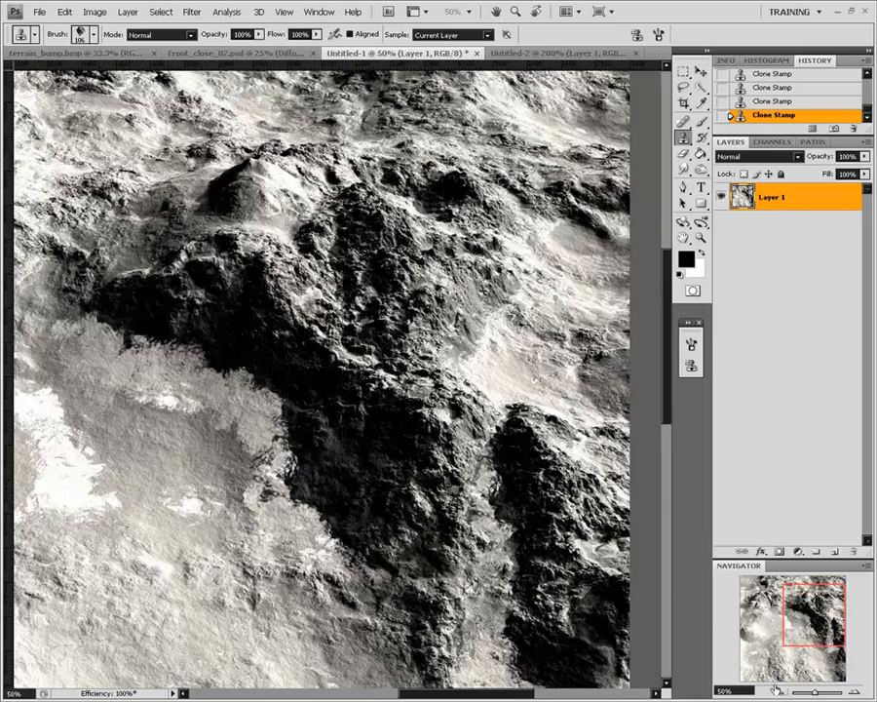
- Check terrain_bump.bmp, then move the Material color copy 3 layer to the top of Front_close_02.psd and make it visible
{"action": "left_click", "coordinate": [122, 53]}
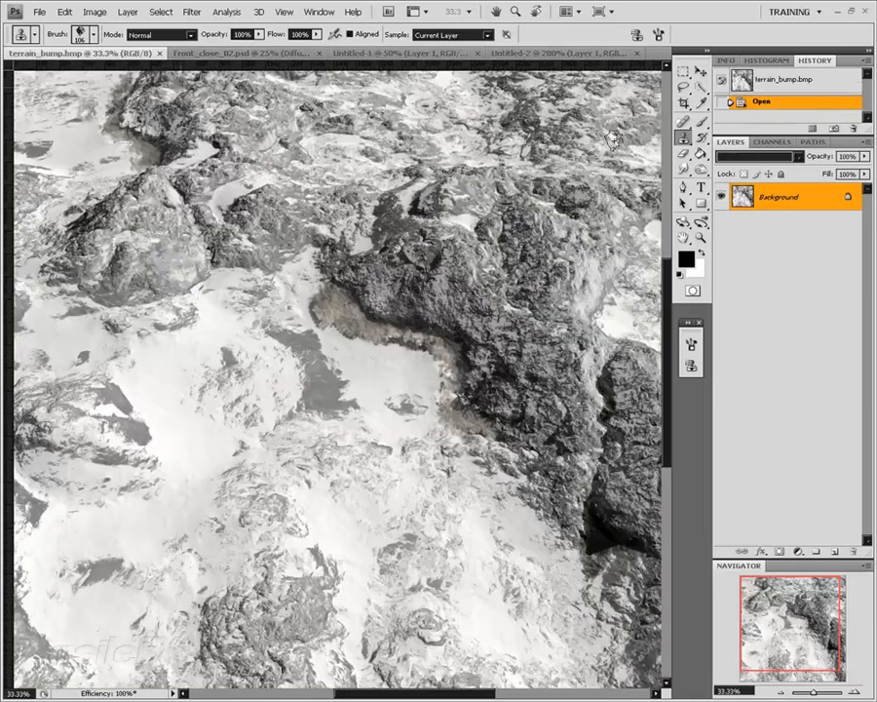
{"action": "left_click", "coordinate": [259, 48]}
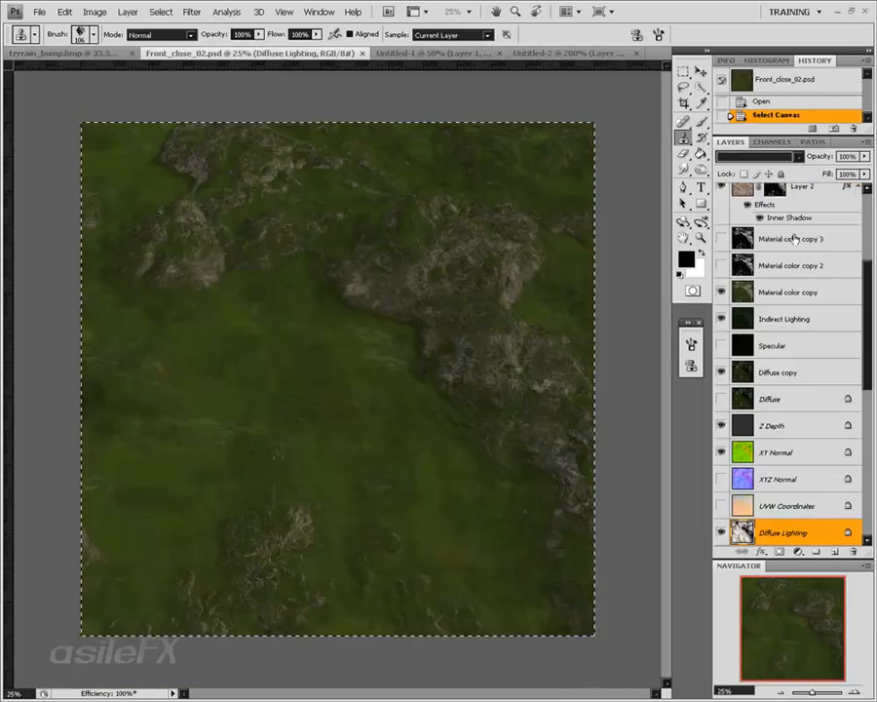
{"action": "scroll", "coordinate": [737, 230], "scroll_direction": "up", "scroll_amount": 3}
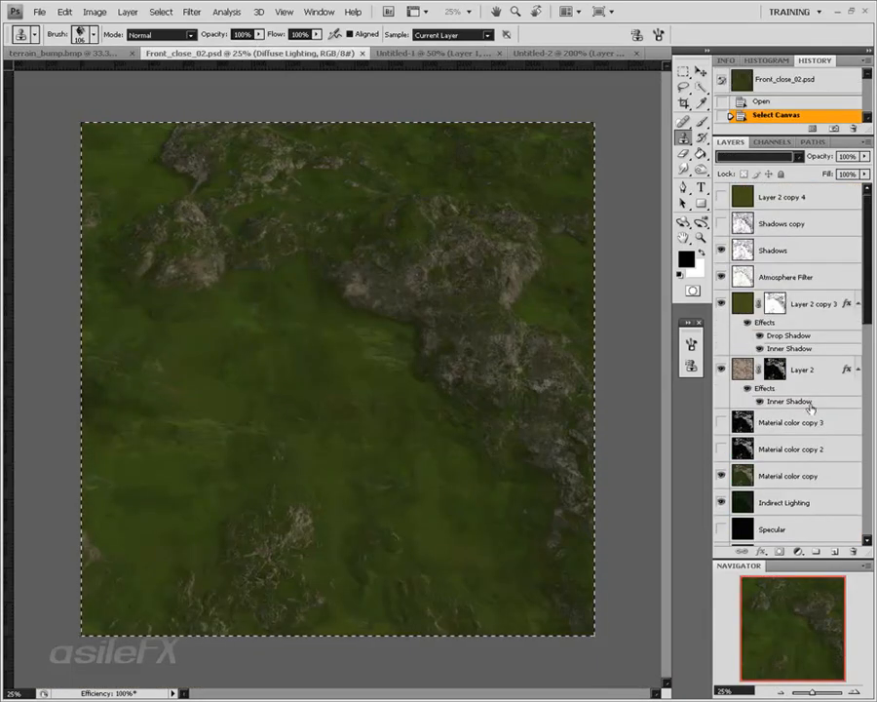
{"action": "left_click_drag", "start_coordinate": [801, 422], "coordinate": [814, 187]}
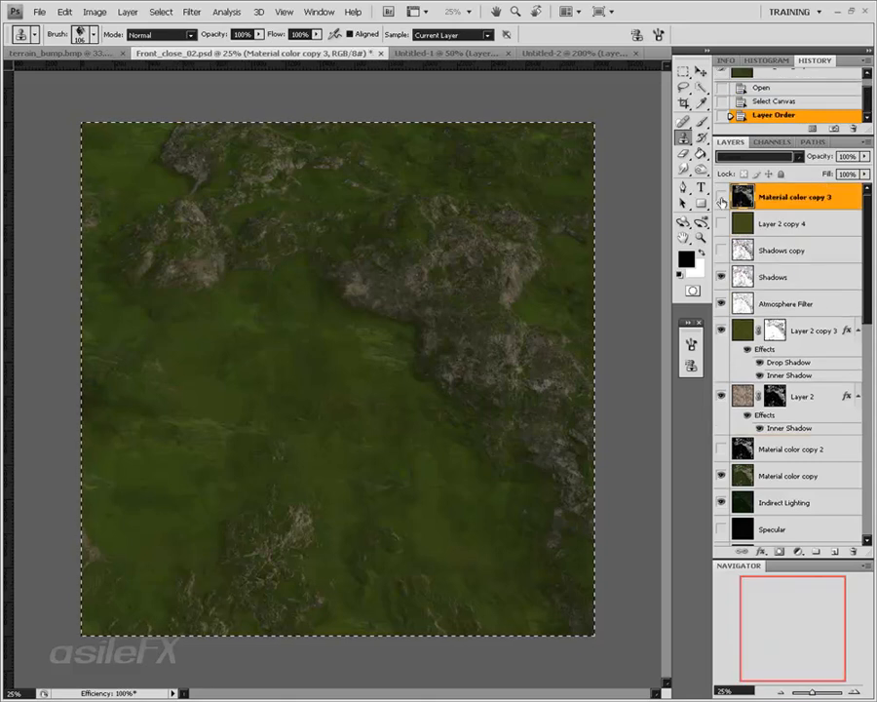
{"action": "left_click", "coordinate": [722, 197]}
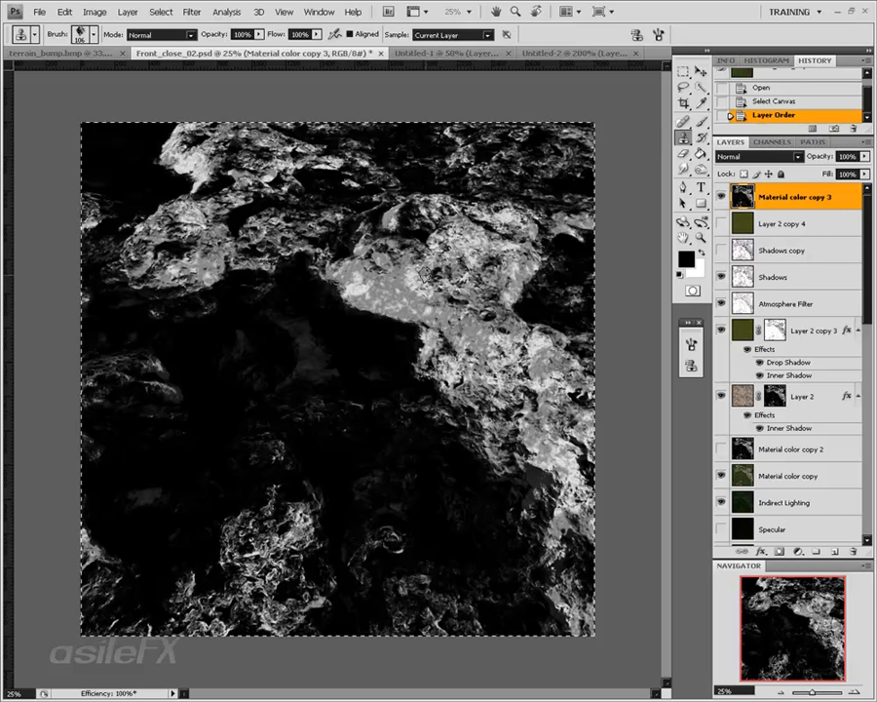
- Return to Untitled-1 and clone more ground texture along the ridge's remaining shadow boundary
{"action": "left_click", "coordinate": [583, 53]}
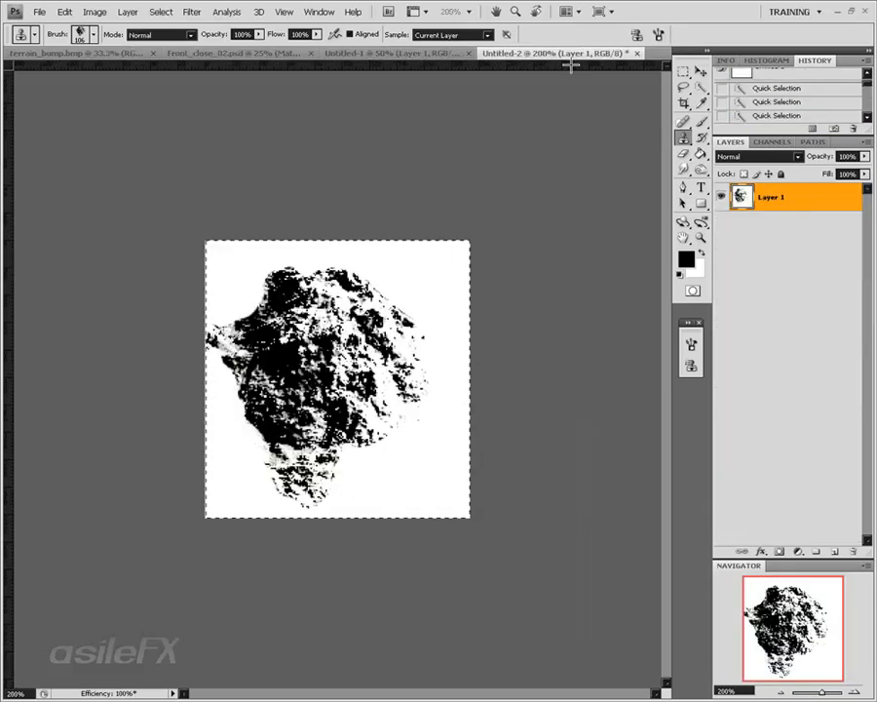
{"action": "left_click", "coordinate": [395, 53]}
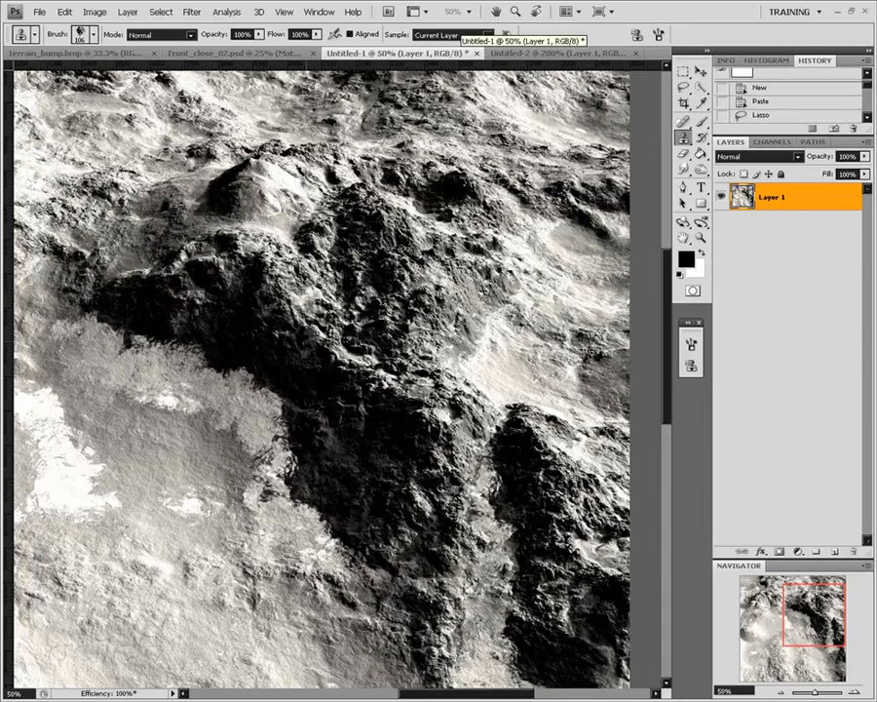
{"action": "left_click_drag", "start_coordinate": [827, 612], "coordinate": [841, 679]}
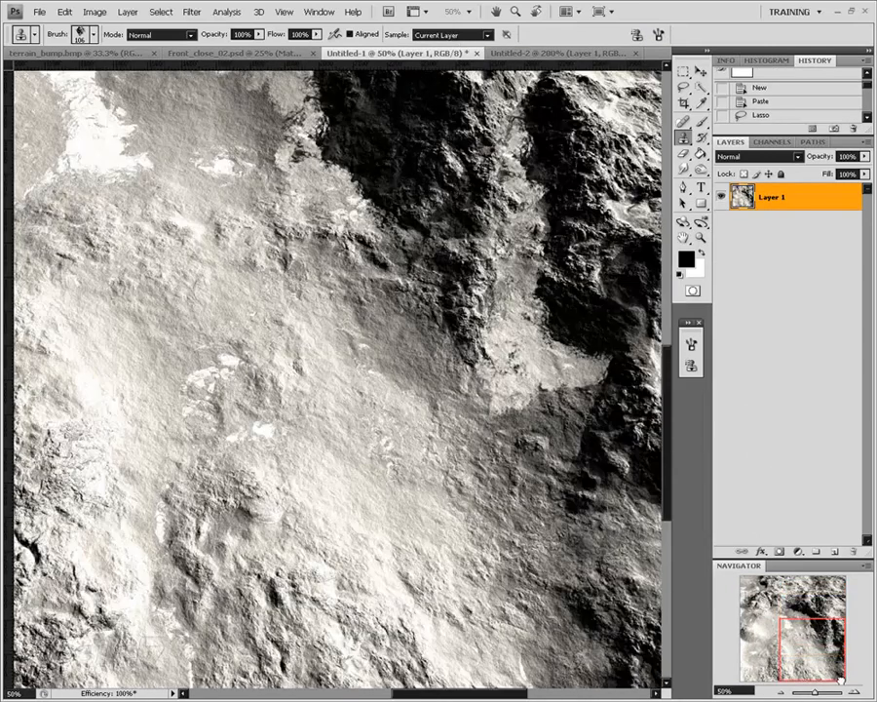
{"action": "left_click_drag", "start_coordinate": [782, 645], "coordinate": [796, 588]}
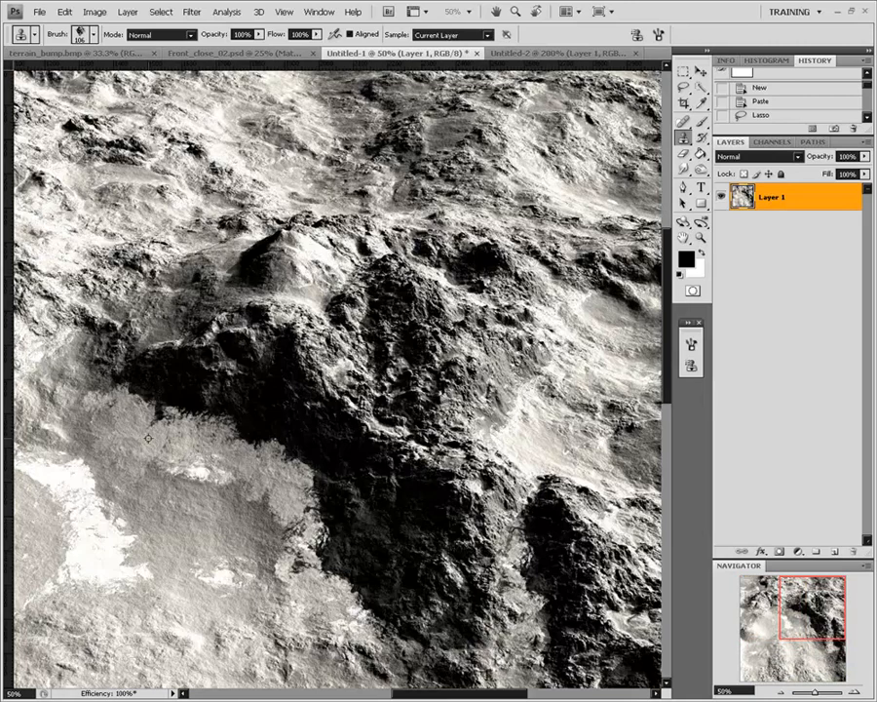
{"action": "left_click_drag", "start_coordinate": [165, 419], "coordinate": [305, 503]}
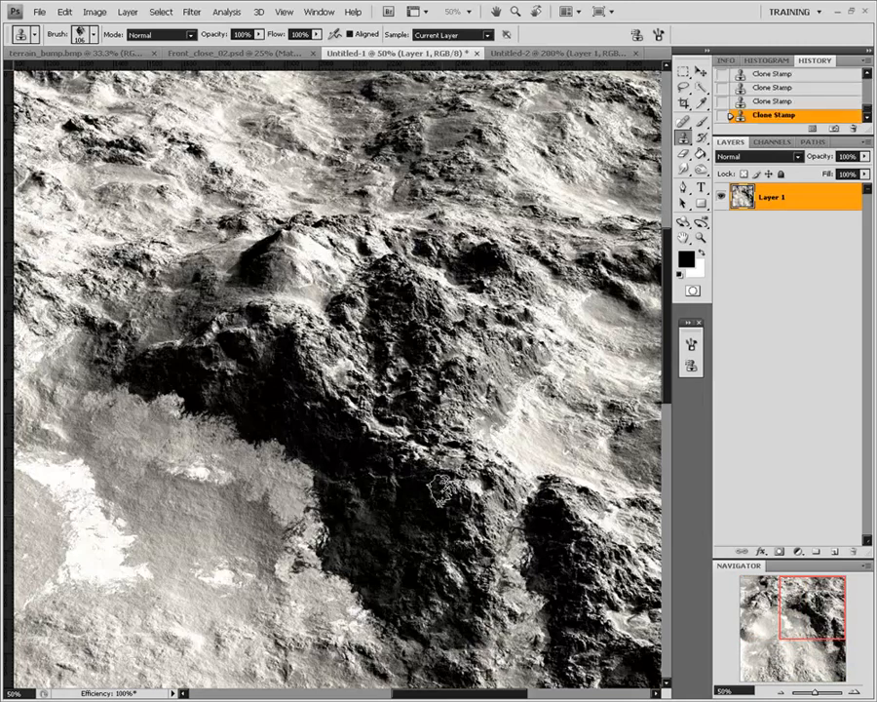
- Apply Shadows/Highlights to the terrain layer with the shadows' tonal width at 77% and radius at 33 px
{"action": "left_click", "coordinate": [94, 11]}
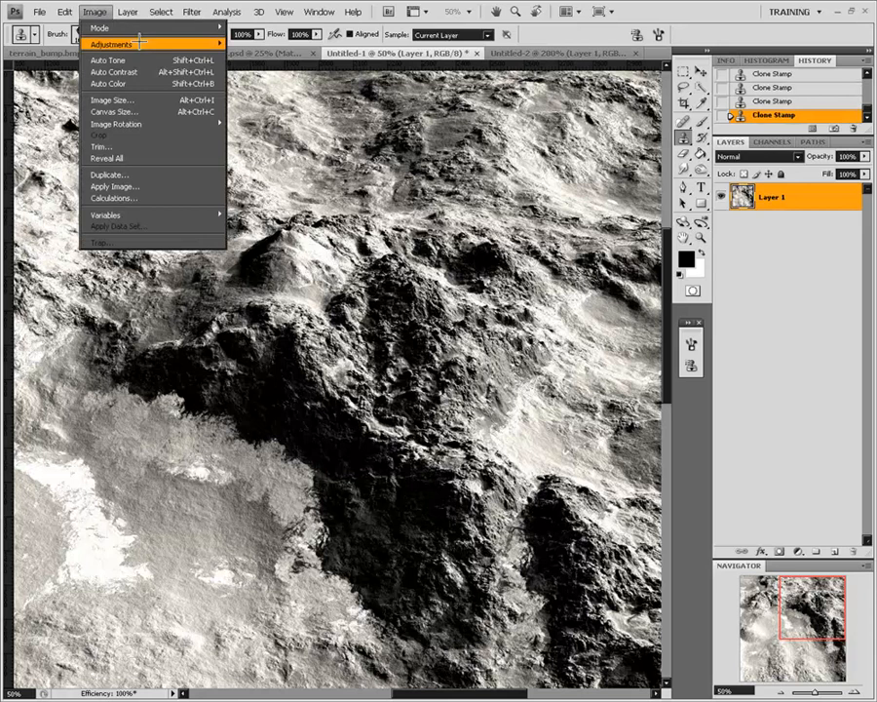
{"action": "mouse_move", "coordinate": [143, 43]}
{"action": "left_click", "coordinate": [290, 233]}
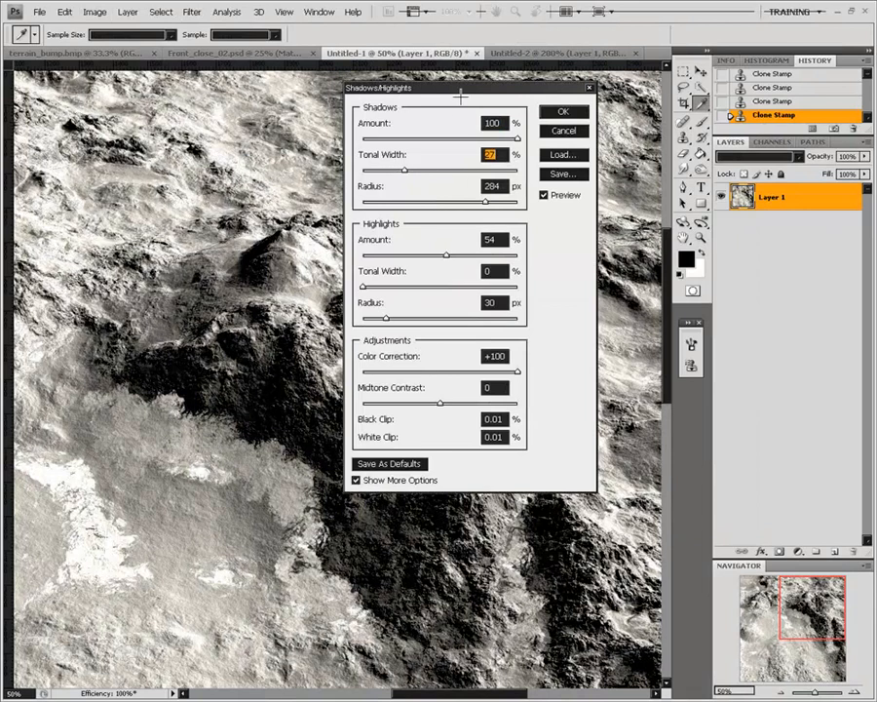
{"action": "left_click_drag", "start_coordinate": [478, 88], "coordinate": [556, 100]}
{"action": "type", "text": "77"}
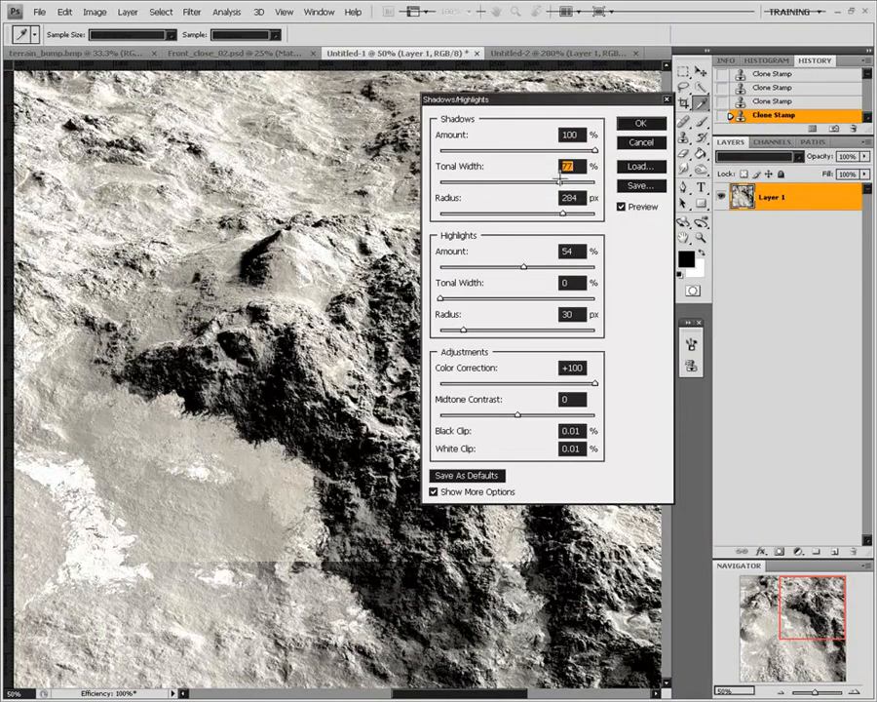
{"action": "key", "text": "Tab"}
{"action": "type", "text": "33"}
- Set the highlights to an amount of 27%, a tonal width of 57% and a radius of 139 px
{"action": "left_click", "coordinate": [482, 265]}
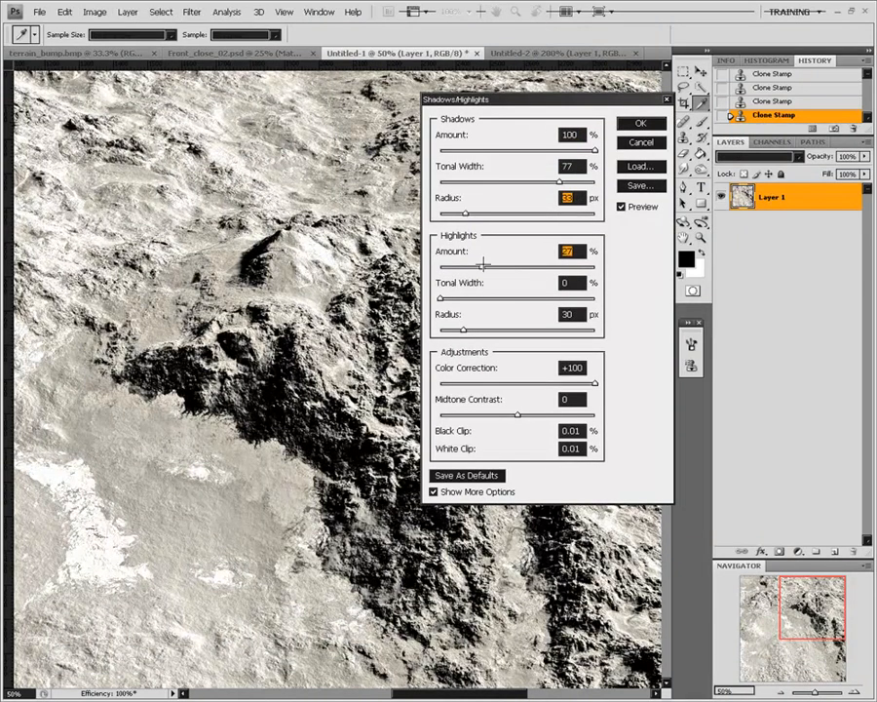
{"action": "left_click", "coordinate": [528, 299]}
{"action": "left_click", "coordinate": [509, 329]}
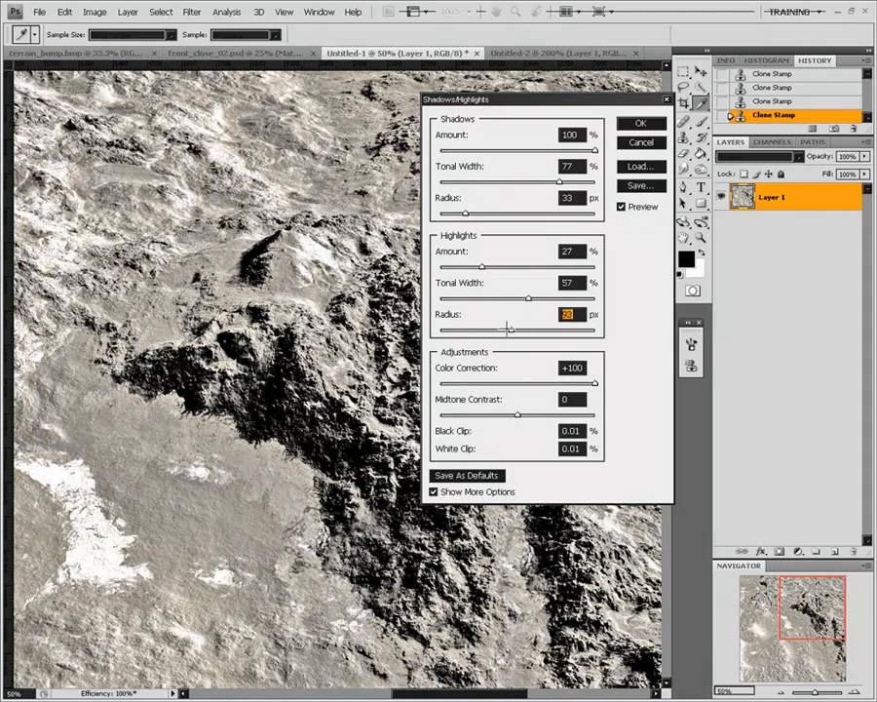
{"action": "type", "text": "3"}
{"action": "left_click", "coordinate": [532, 330]}
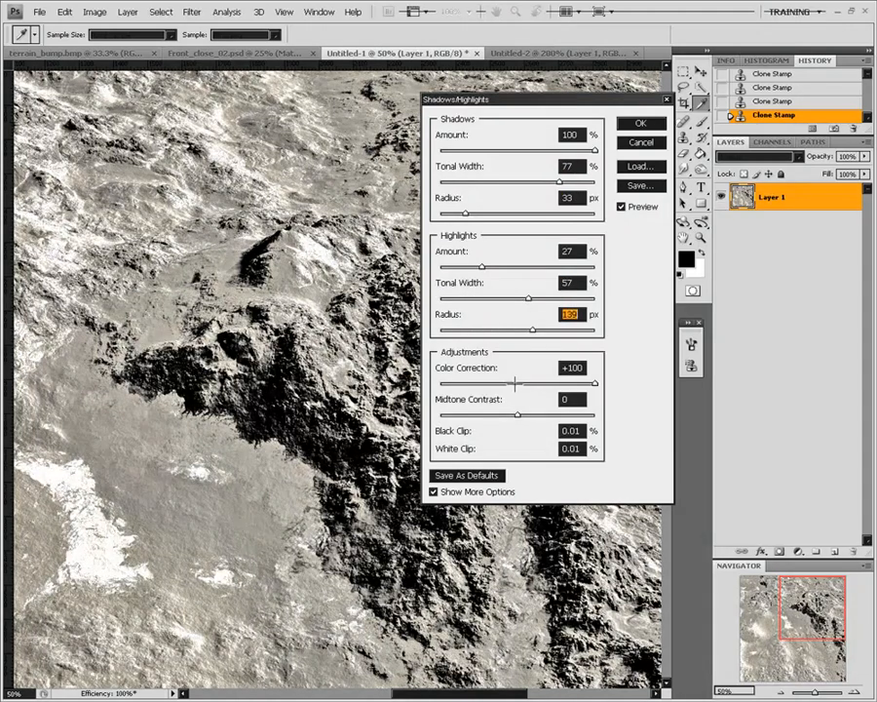
- Set the Shadows/Highlights color correction to -28 and midtone contrast to -100
{"action": "key", "text": "Tab"}
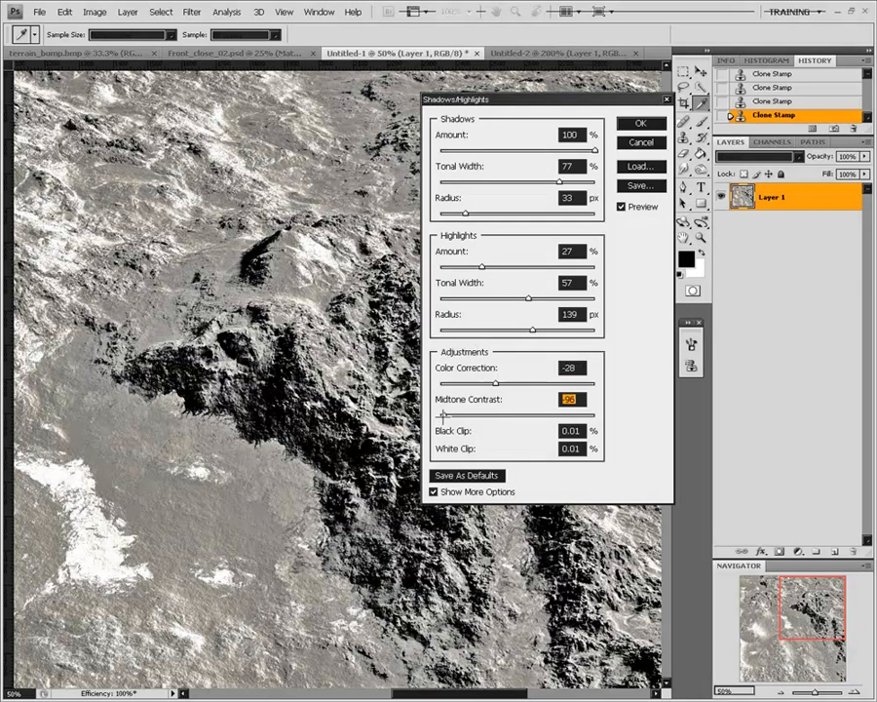
{"action": "type", "text": "+70"}
{"action": "left_click_drag", "start_coordinate": [554, 415], "coordinate": [440, 415]}
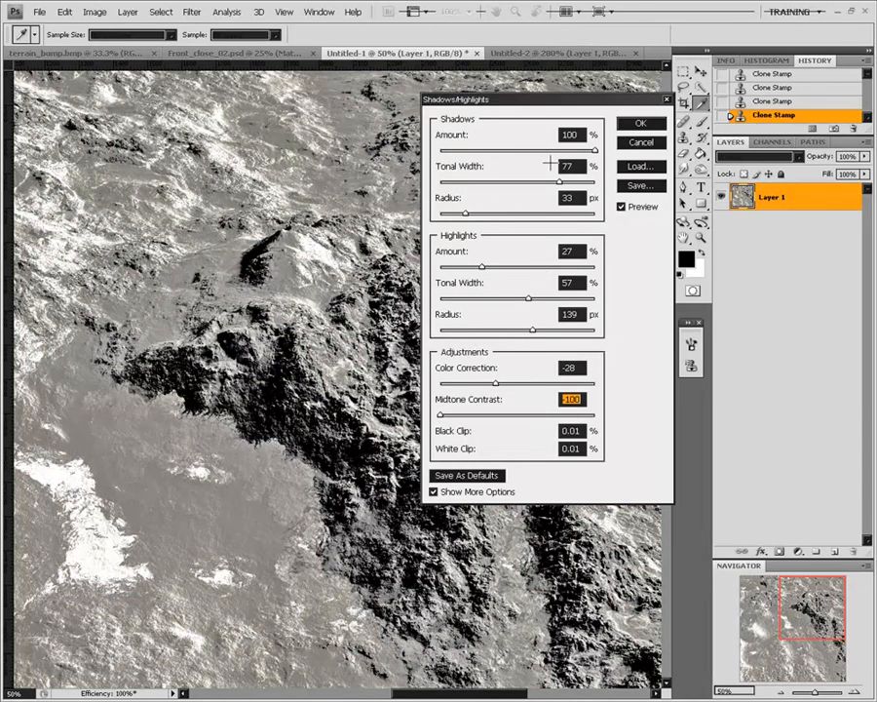
- Set the shadows' radius to 38 px and their tonal width to 72%
{"action": "left_click_drag", "start_coordinate": [526, 212], "coordinate": [470, 212]}
{"action": "key", "text": "shift+Tab"}
{"action": "key", "text": "shift+Down"}
{"action": "key", "text": "shift+Down"}
{"action": "key", "text": "shift+Down"}
{"action": "key", "text": "shift+Down"}
{"action": "key", "text": "shift+Down"}
{"action": "key", "text": "shift+Down"}
{"action": "key", "text": "shift+Down"}
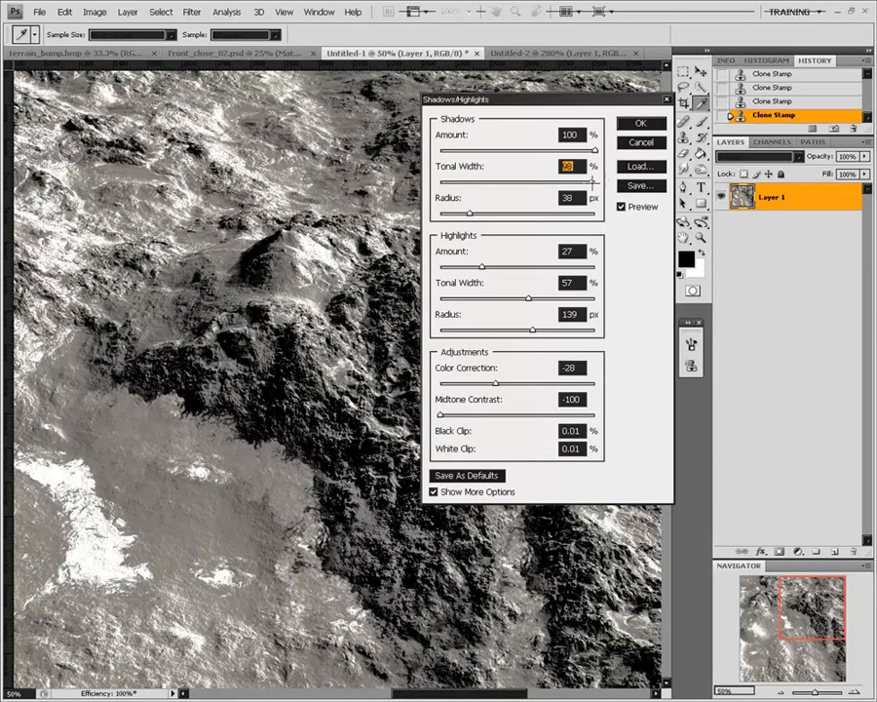
{"action": "left_click", "coordinate": [594, 181]}
{"action": "left_click", "coordinate": [553, 181]}
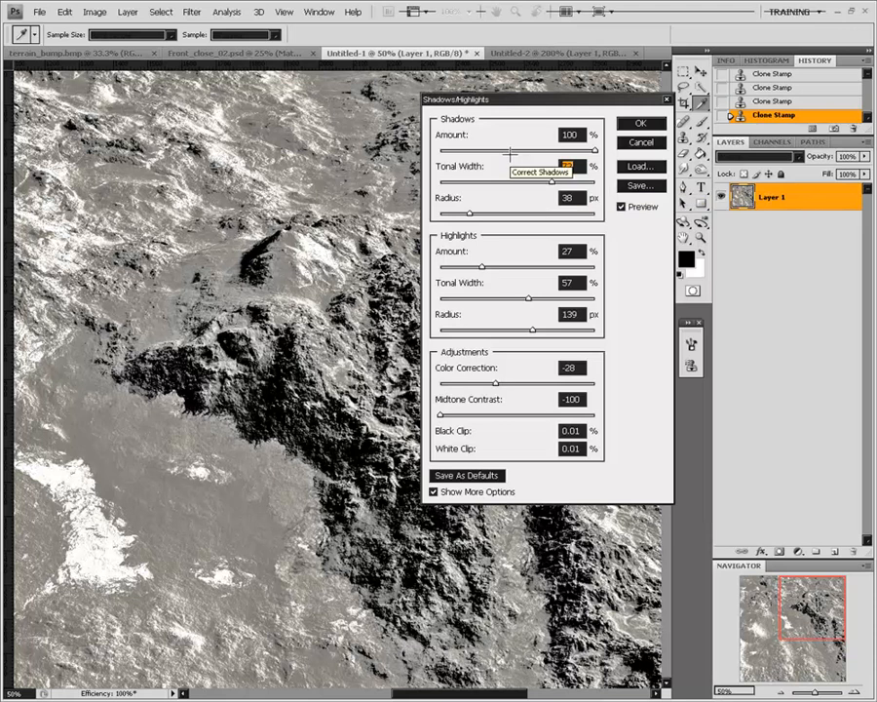
- Set the highlights to an amount of 100%, tonal width of 50% and radius of 95 px, and apply the Shadows/Highlights adjustment
{"action": "left_click", "coordinate": [596, 266]}
{"action": "left_click", "coordinate": [517, 298]}
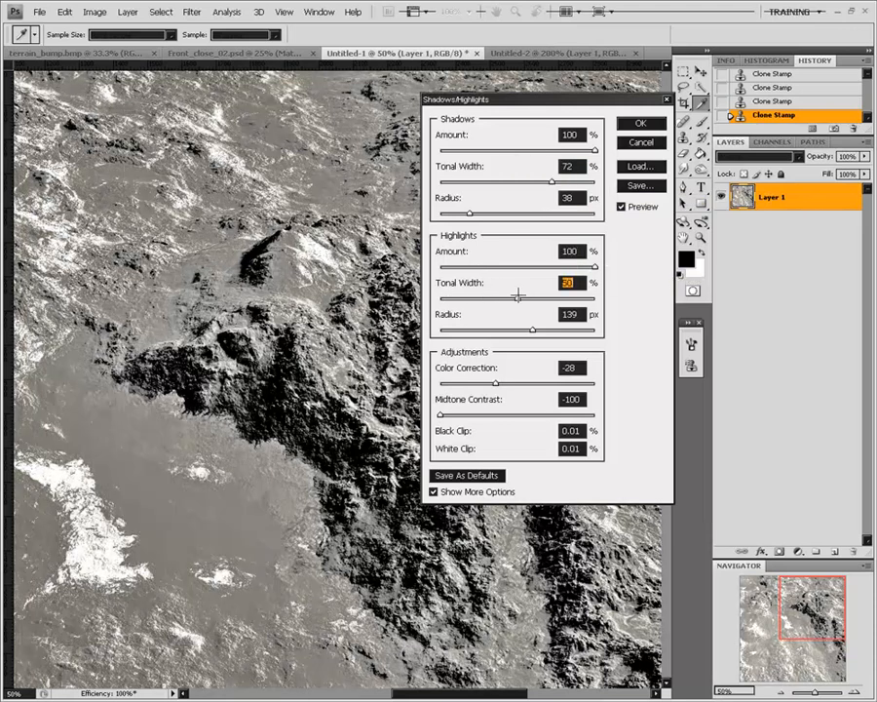
{"action": "left_click", "coordinate": [472, 329]}
{"action": "left_click", "coordinate": [513, 329]}
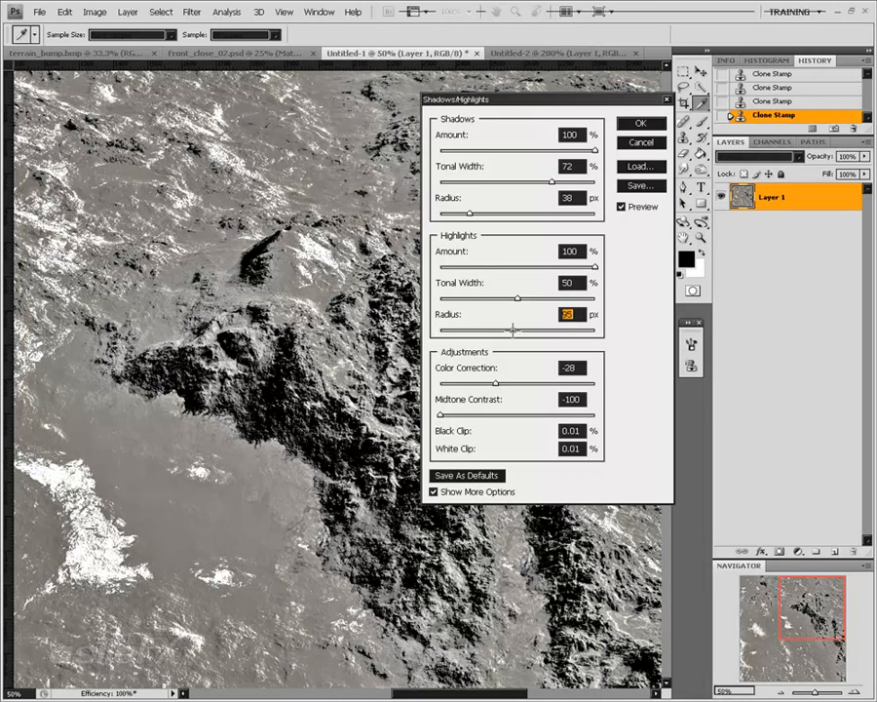
{"action": "left_click_drag", "start_coordinate": [555, 110], "coordinate": [585, 130]}
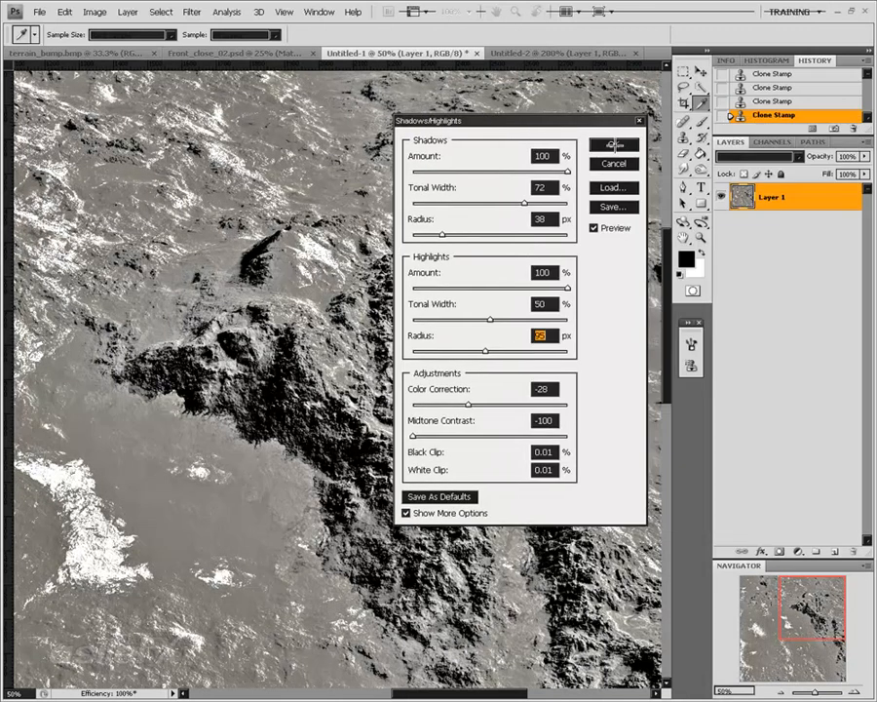
{"action": "left_click", "coordinate": [614, 145]}
- Zoom the terrain image out to 33.33%, undock the Navigator panel and collapse the History panel
{"action": "mouse_move", "coordinate": [803, 619]}
{"action": "left_mouse_down"}
{"action": "mouse_move", "coordinate": [764, 625]}
{"action": "mouse_move", "coordinate": [764, 661]}
{"action": "mouse_move", "coordinate": [802, 622]}
{"action": "left_mouse_up"}
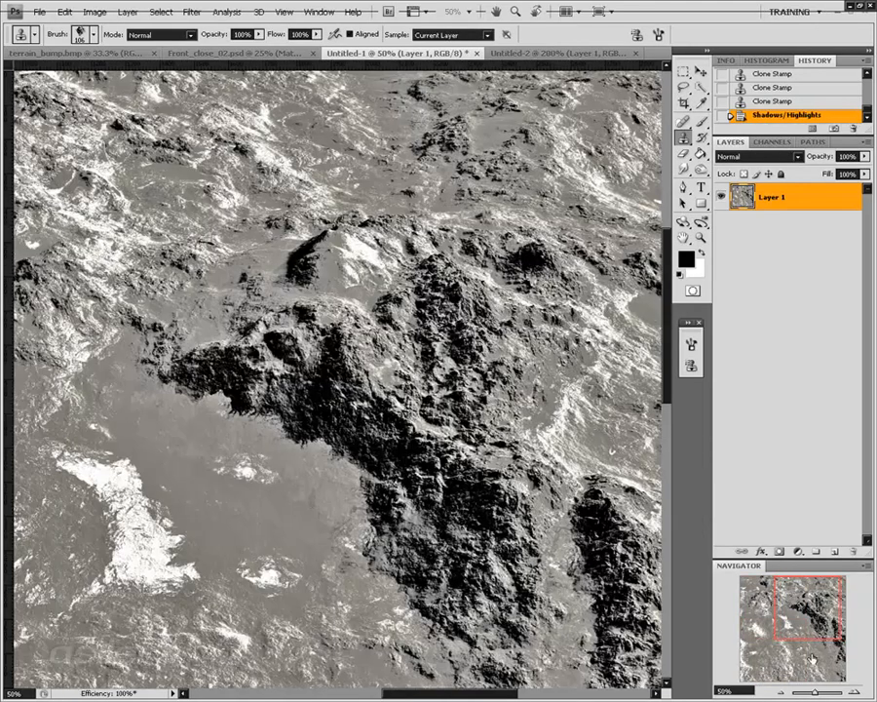
{"action": "left_click", "coordinate": [782, 692]}
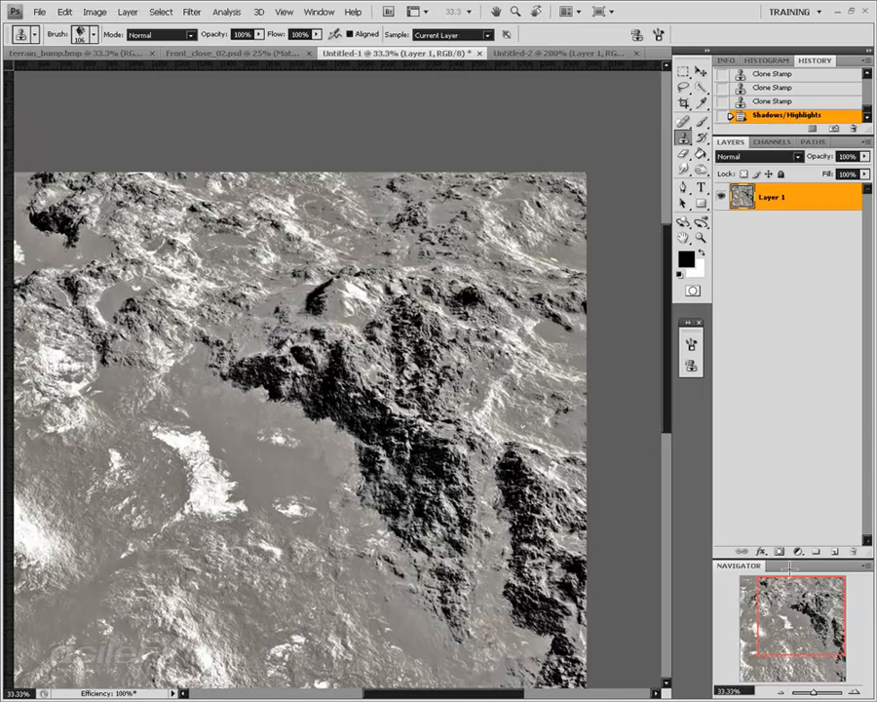
{"action": "left_click_drag", "start_coordinate": [791, 565], "coordinate": [779, 569]}
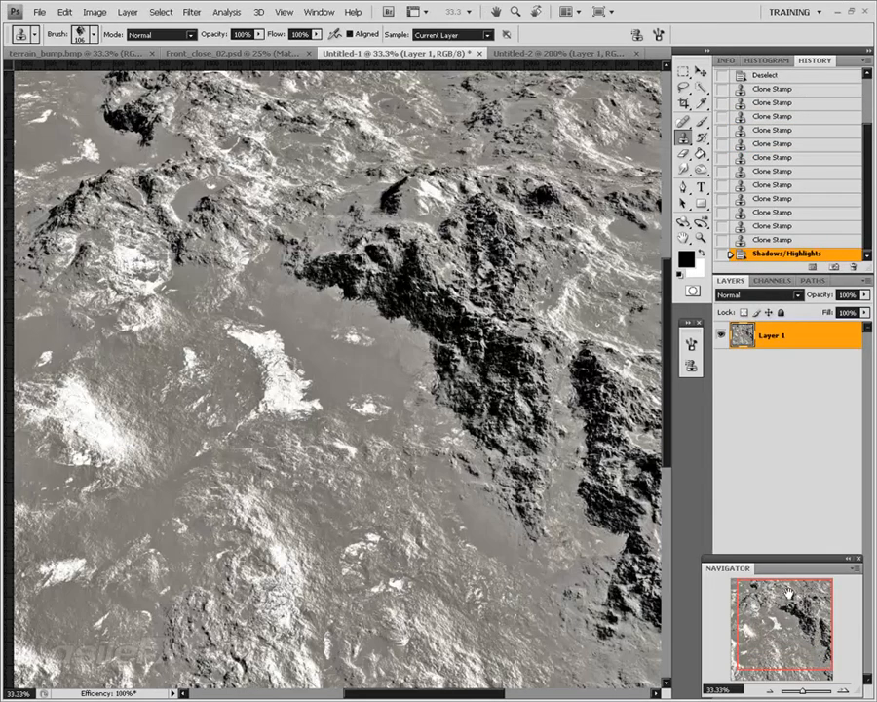
{"action": "double_click", "coordinate": [846, 61]}
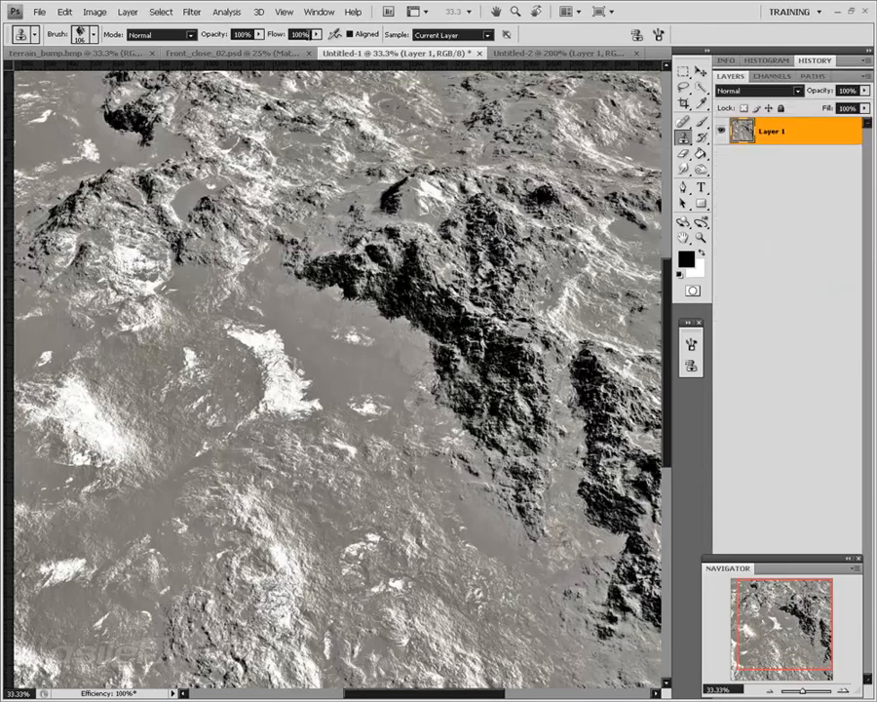
- Copy the Shadows layer of Front_close_02.psd into Untitled-1 as a new layer, closing Untitled-2 without saving
{"action": "left_click", "coordinate": [222, 53]}
{"action": "left_click", "coordinate": [792, 211]}
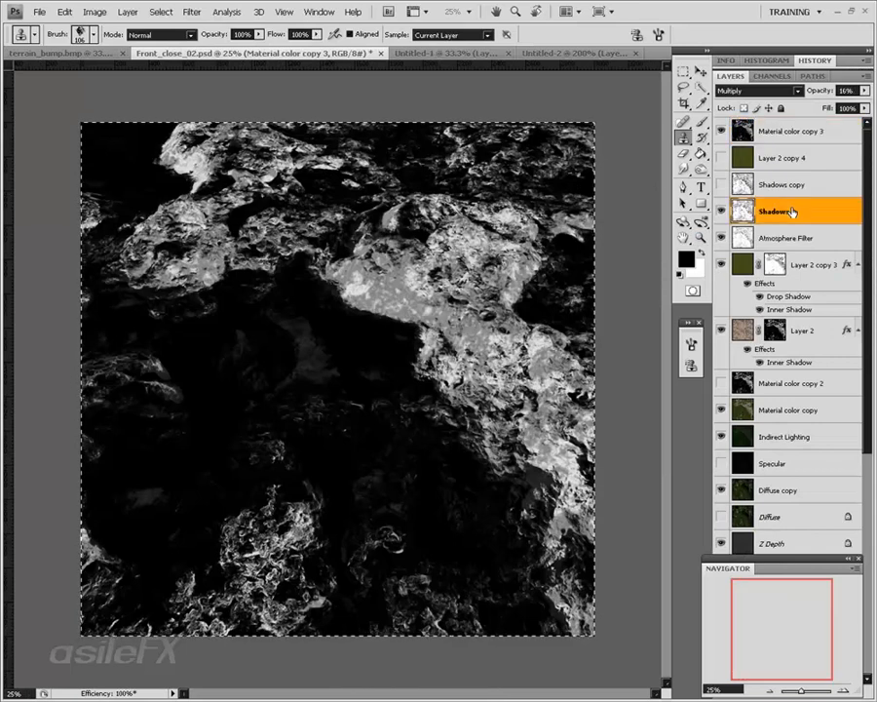
{"action": "left_click", "coordinate": [549, 52]}
{"action": "key", "text": "ctrl+w"}
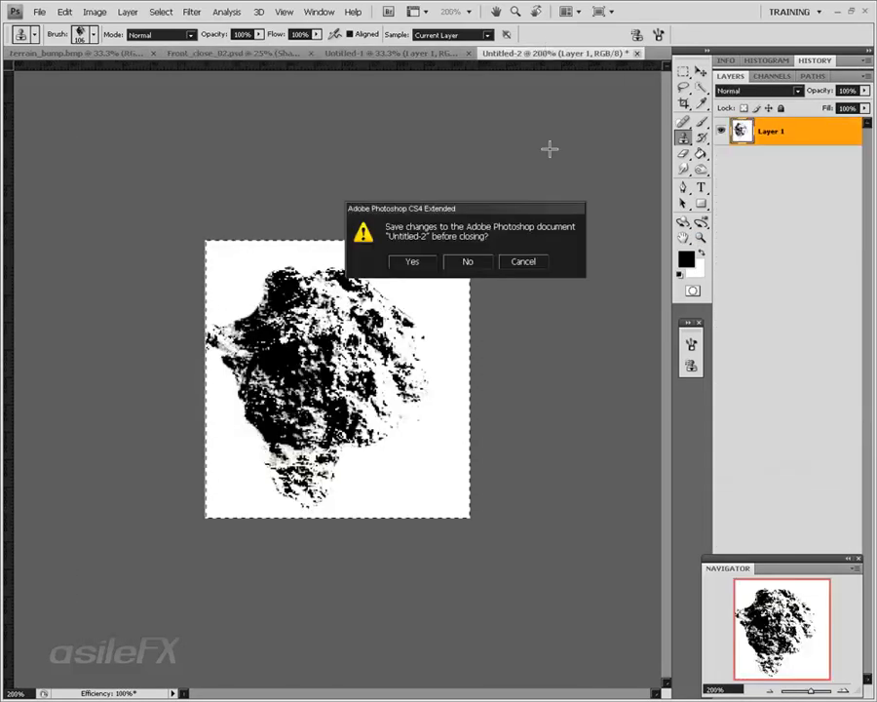
{"action": "left_click", "coordinate": [468, 262]}
{"action": "left_click", "coordinate": [434, 52]}
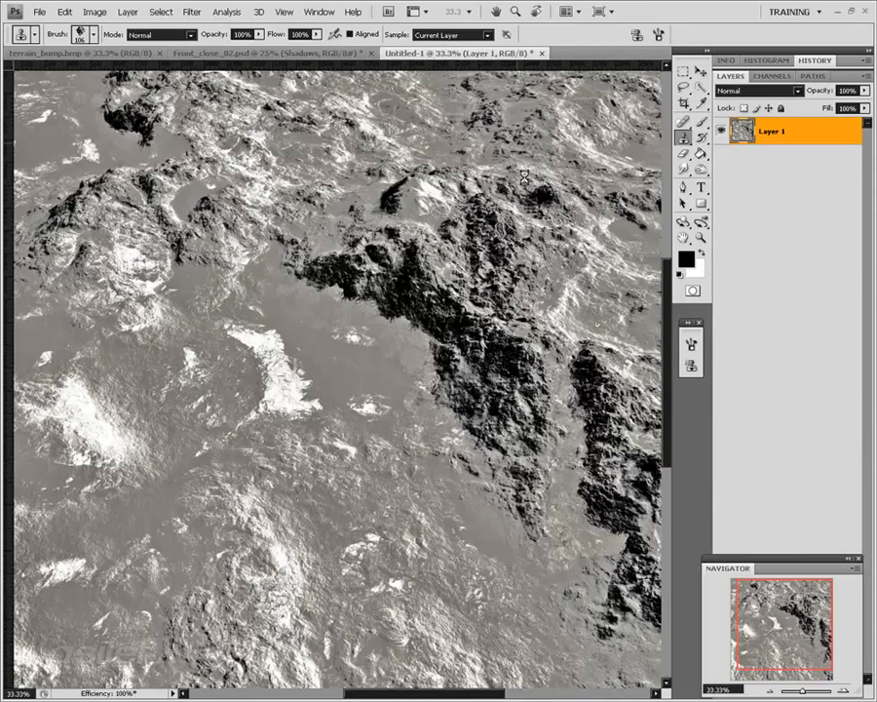
{"action": "key", "text": "ctrl+v"}
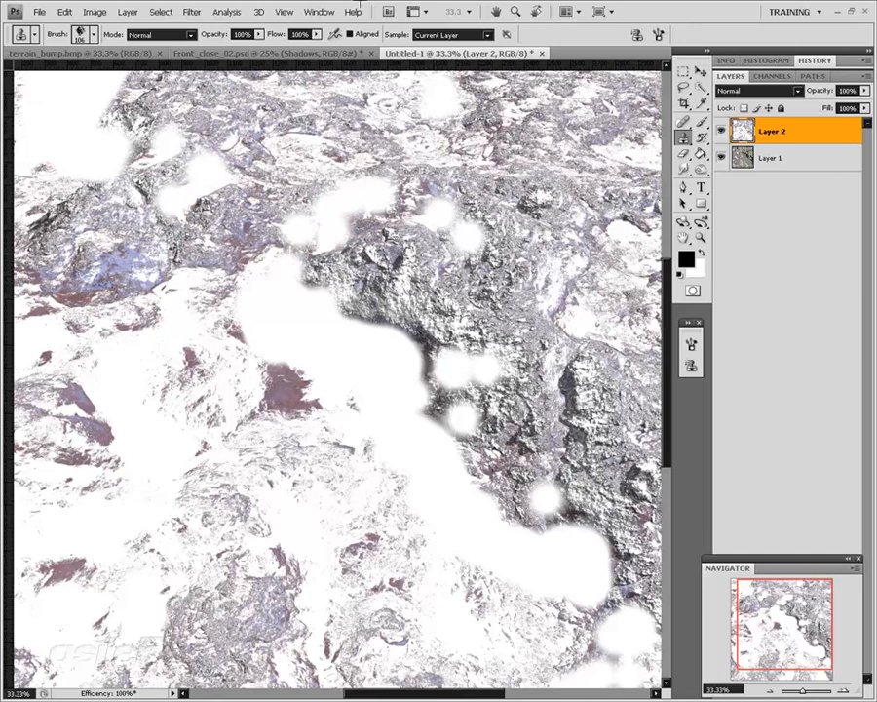
- Convert Untitled-1 to Grayscale mode without merging its layers
{"action": "left_click", "coordinate": [95, 12]}
{"action": "mouse_move", "coordinate": [117, 30]}
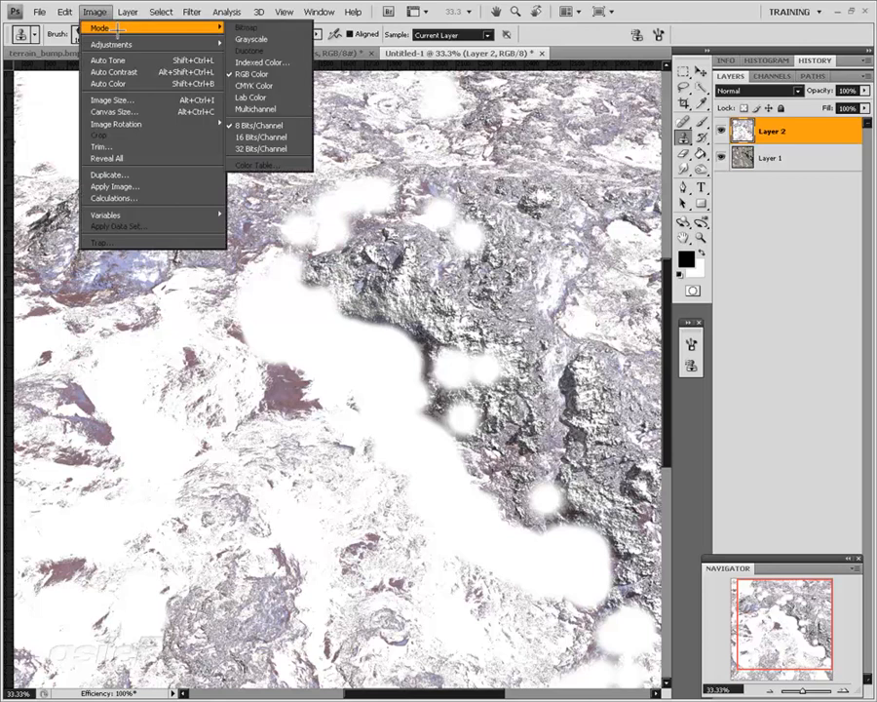
{"action": "left_click", "coordinate": [245, 39]}
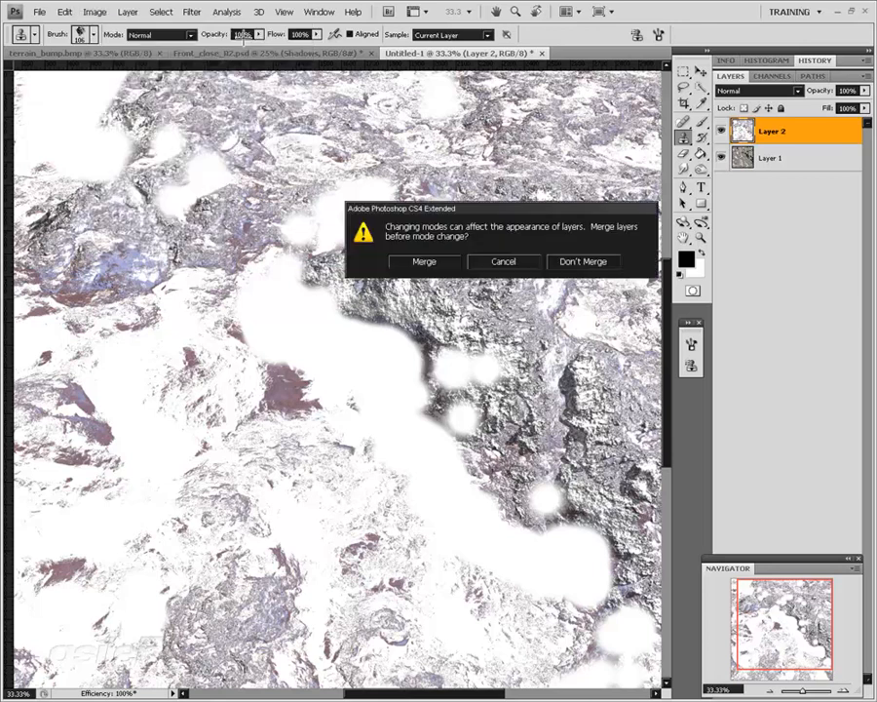
{"action": "left_click", "coordinate": [588, 261]}
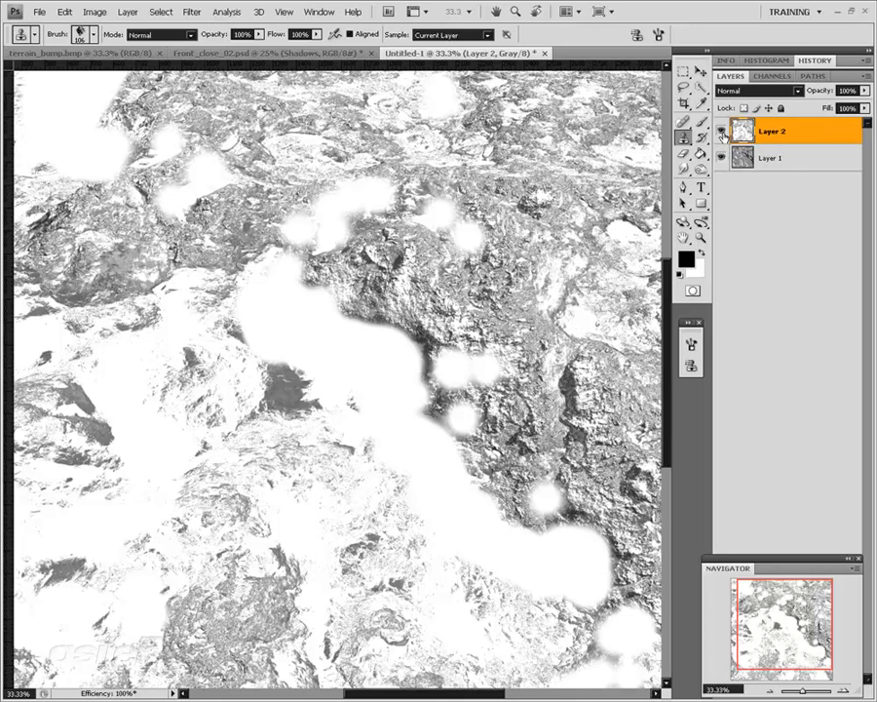
{"action": "left_click", "coordinate": [95, 12]}
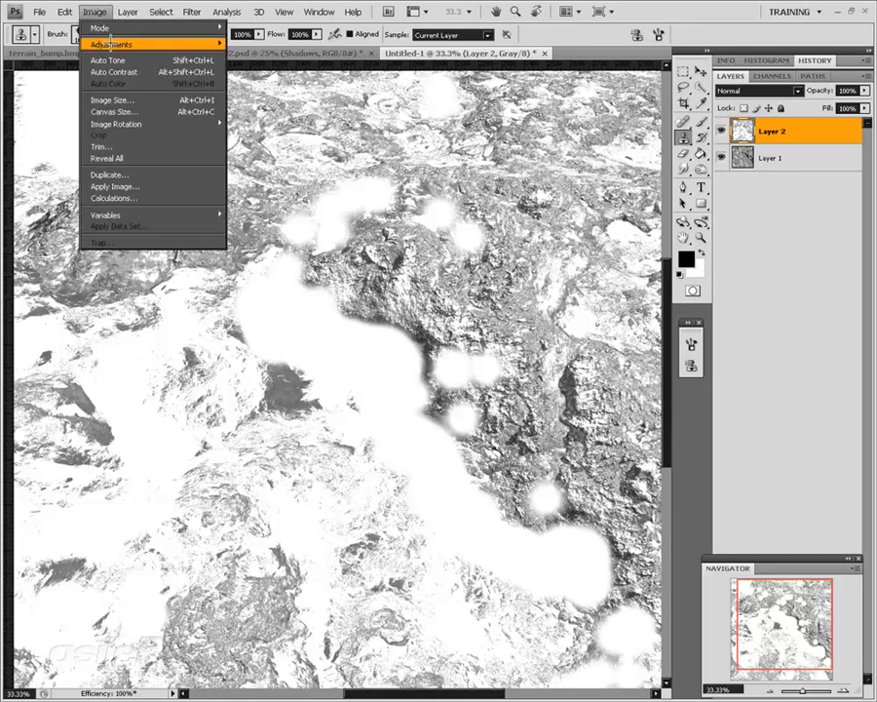
{"action": "mouse_move", "coordinate": [146, 44]}
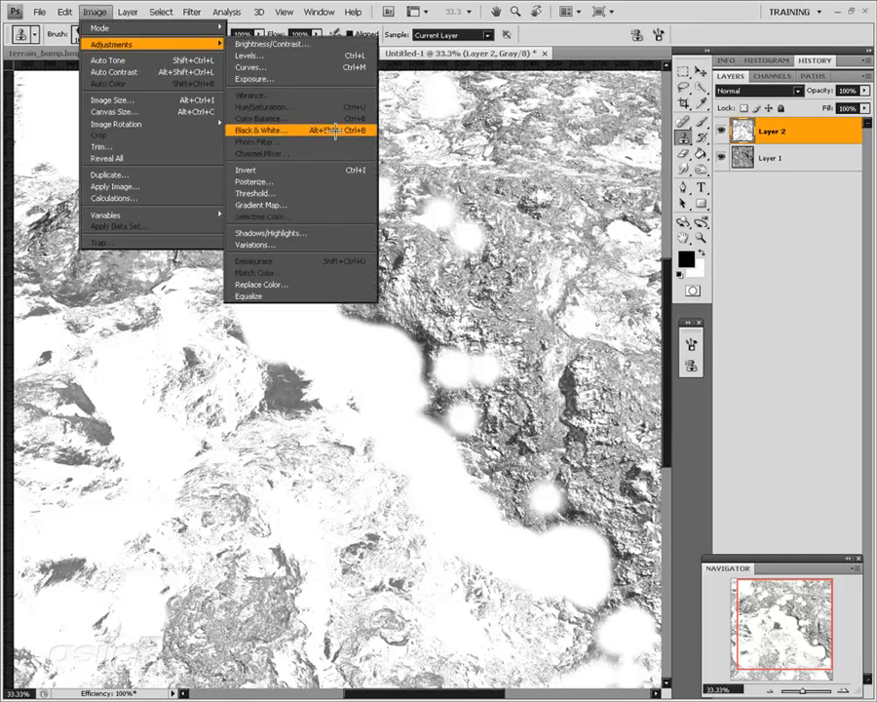
{"action": "left_click", "coordinate": [698, 41]}
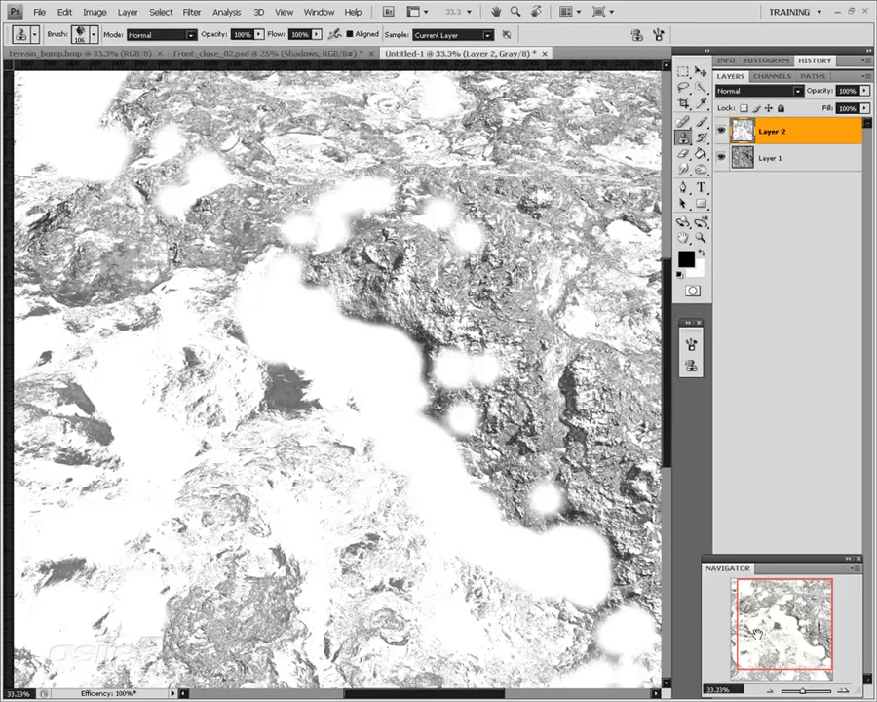
{"action": "left_click_drag", "start_coordinate": [756, 634], "coordinate": [754, 637]}
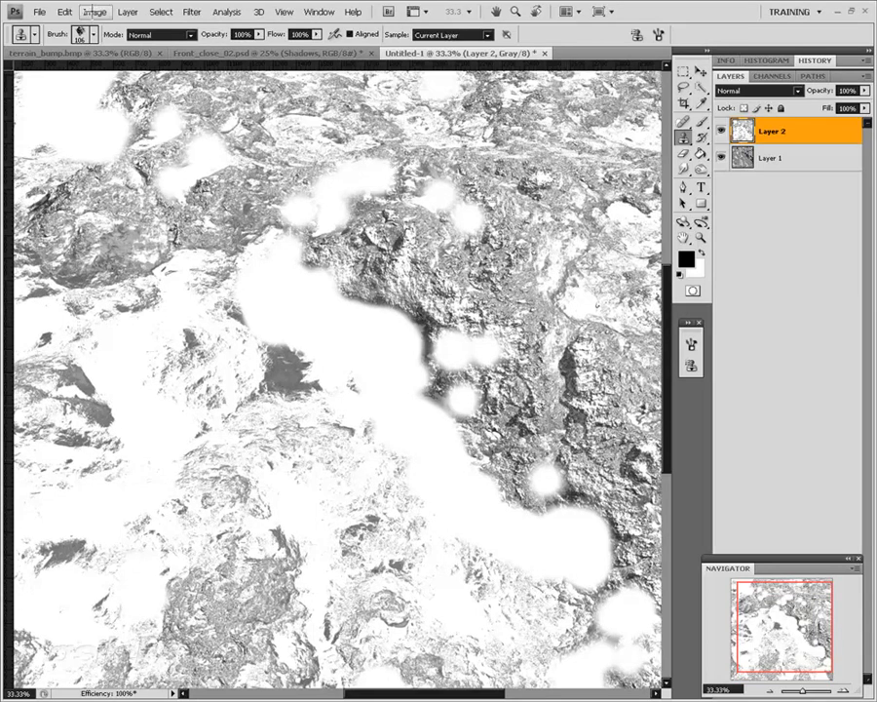
- Try the Darken and Lighten blend modes on Layer 2, and return it to Normal
{"action": "left_click", "coordinate": [776, 91]}
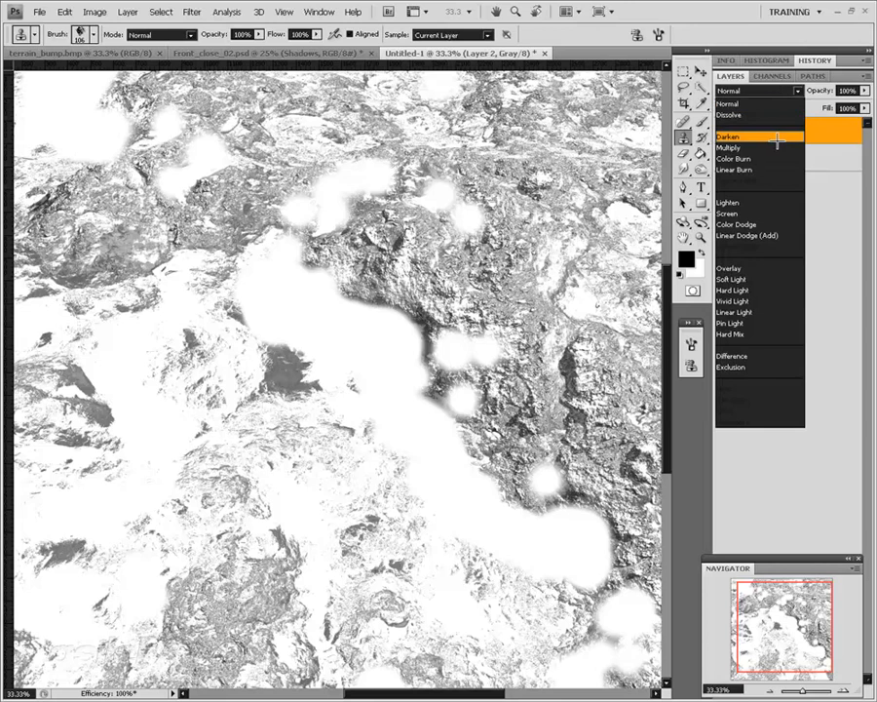
{"action": "left_click", "coordinate": [776, 137]}
{"action": "left_click", "coordinate": [765, 91]}
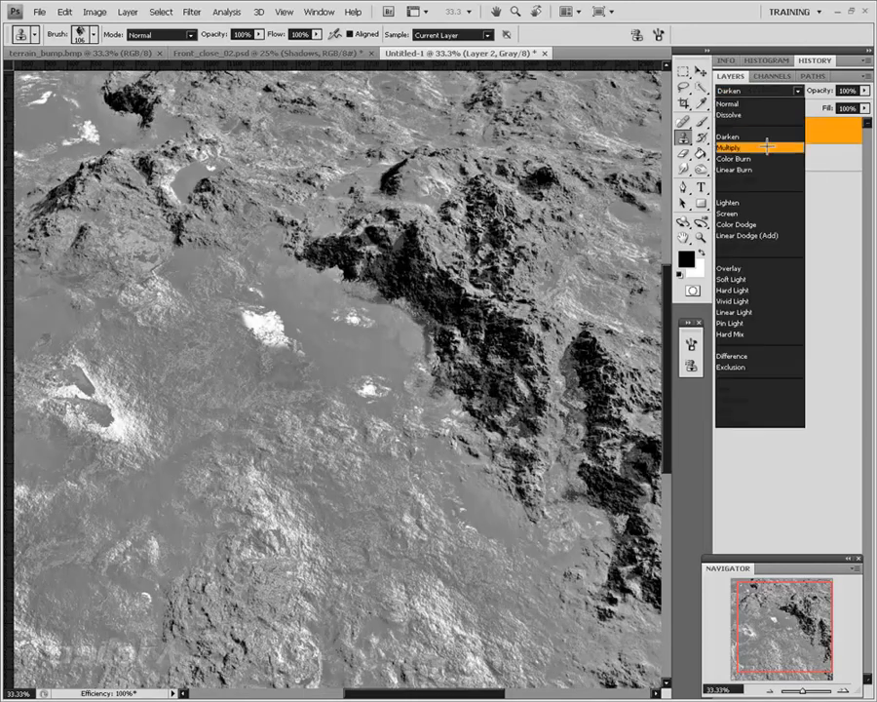
{"action": "left_click", "coordinate": [764, 197]}
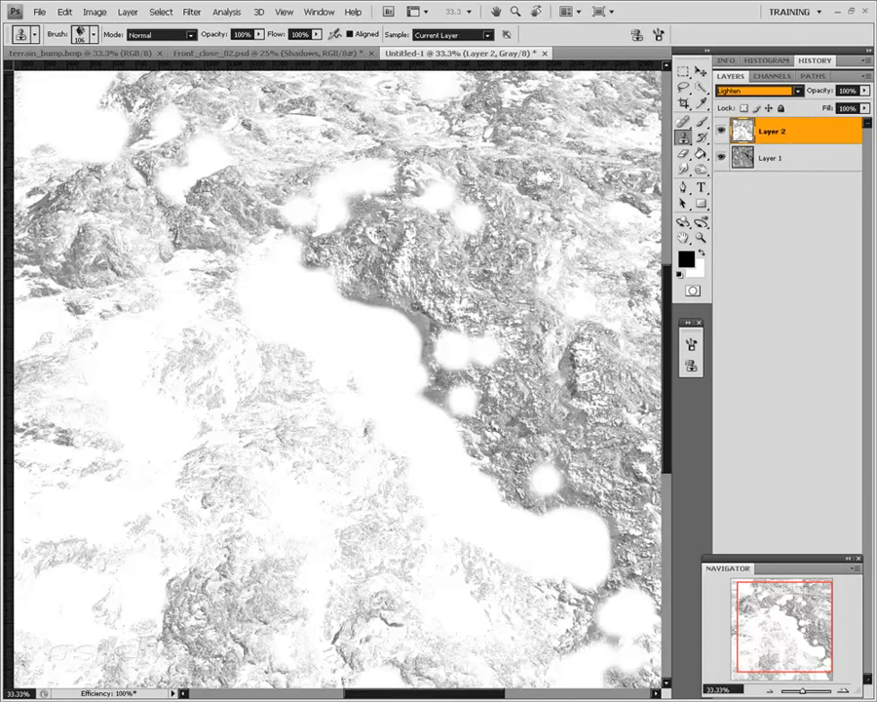
{"action": "left_click", "coordinate": [863, 91]}
{"action": "mouse_move", "coordinate": [868, 103]}
{"action": "left_mouse_down"}
{"action": "mouse_move", "coordinate": [817, 102]}
{"action": "mouse_move", "coordinate": [869, 103]}
{"action": "left_mouse_up"}
{"action": "left_click", "coordinate": [765, 91]}
{"action": "left_click", "coordinate": [764, 102]}
{"action": "left_click", "coordinate": [863, 90]}
- Cycle Layer 2 through the blend modes from Multiply to Exclusion to compare their effect on the terrain
{"action": "left_click", "coordinate": [747, 90]}
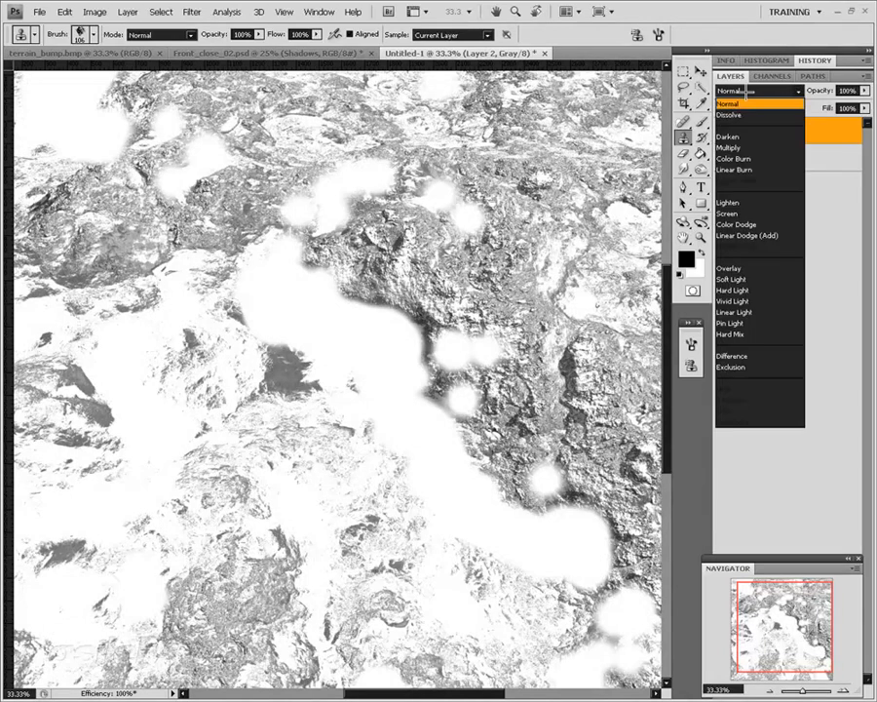
{"action": "left_click", "coordinate": [739, 170]}
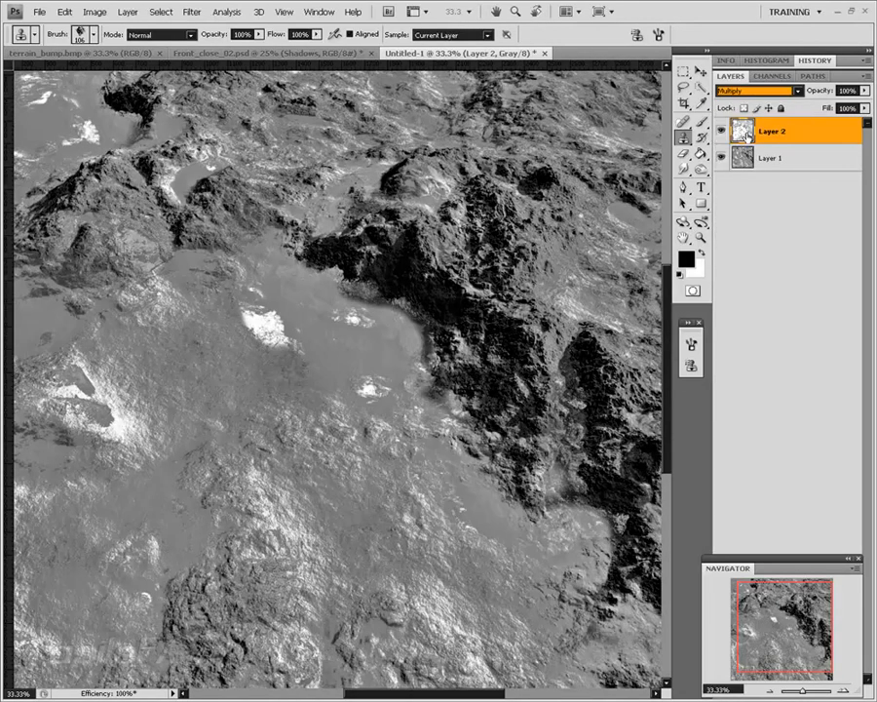
{"action": "key", "text": "Down"}
{"action": "key", "text": "Down"}
{"action": "key", "text": "Down"}
{"action": "key", "text": "Down"}
{"action": "key", "text": "Down"}
{"action": "key", "text": "Down"}
{"action": "key", "text": "Down"}
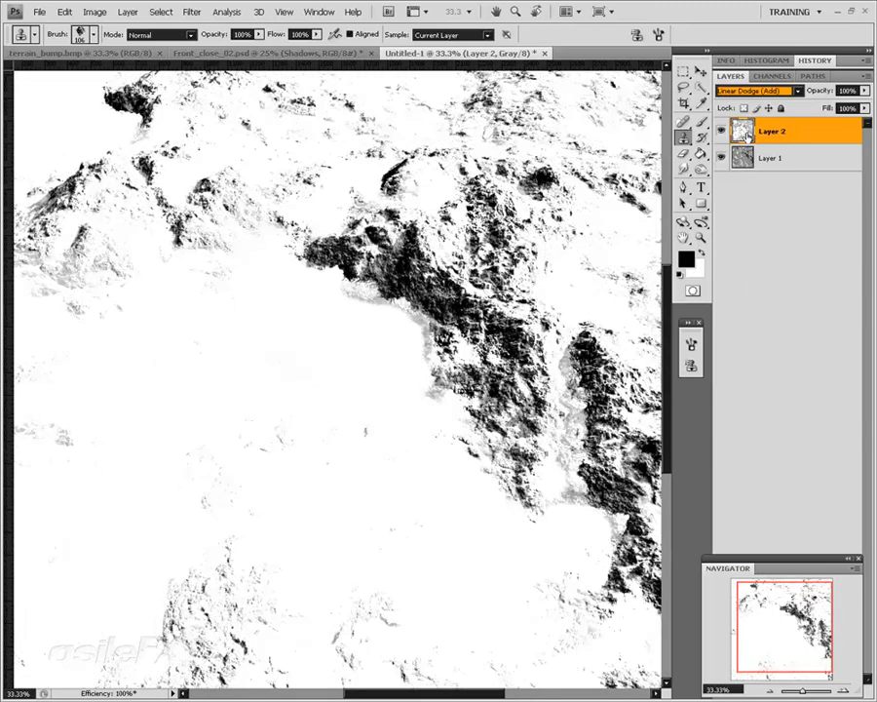
{"action": "key", "text": "Down"}
{"action": "key", "text": "Down"}
{"action": "key", "text": "Down"}
{"action": "key", "text": "Down"}
{"action": "key", "text": "Down"}
{"action": "key", "text": "Down"}
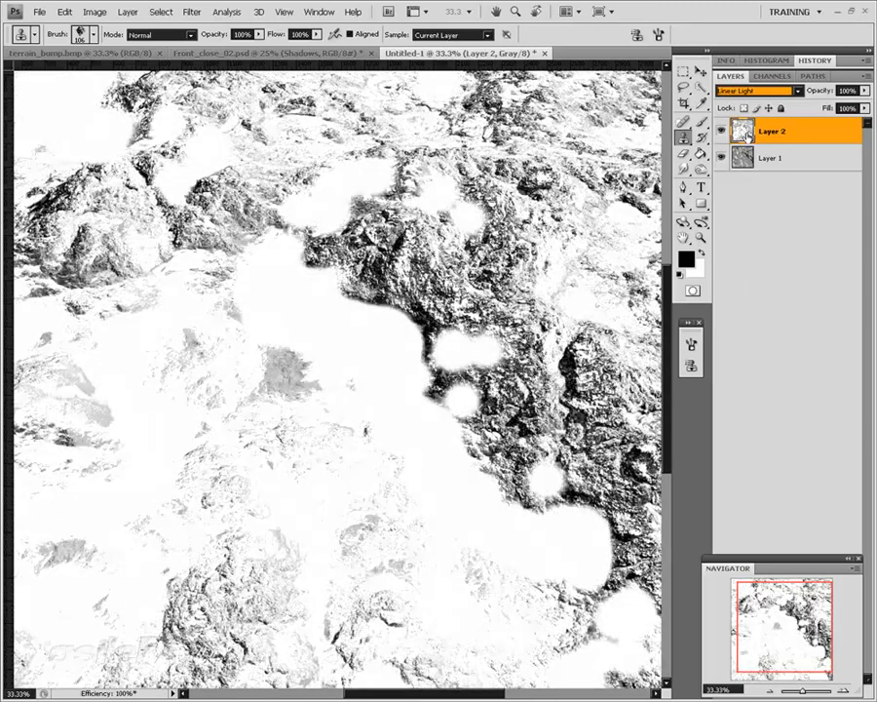
{"action": "key", "text": "Down"}
{"action": "key", "text": "Down"}
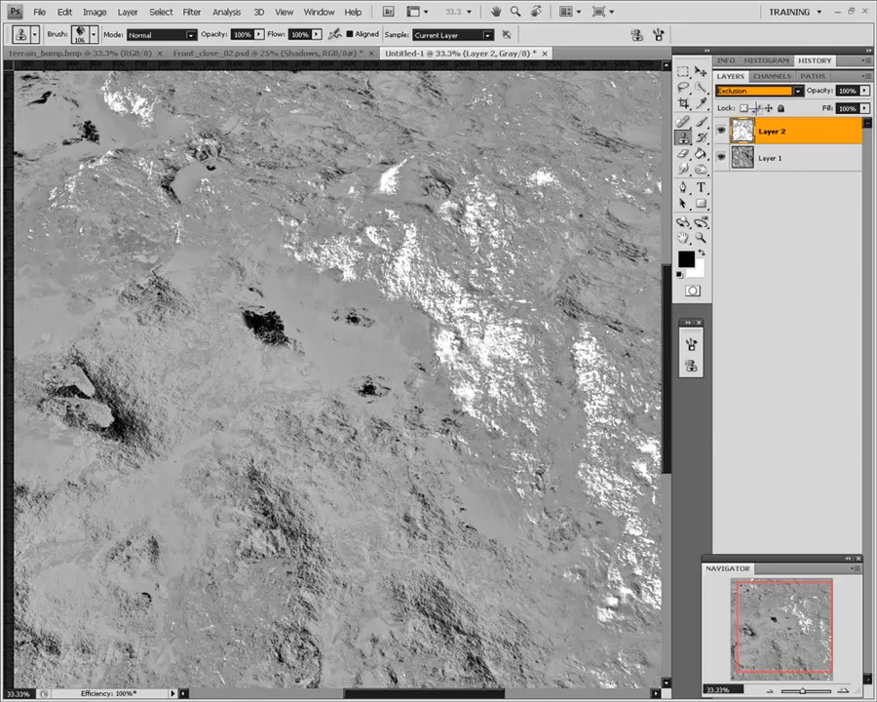
- Lower Layer 2's opacity to 38%
{"action": "left_click", "coordinate": [864, 90]}
{"action": "left_click_drag", "start_coordinate": [862, 102], "coordinate": [822, 103]}
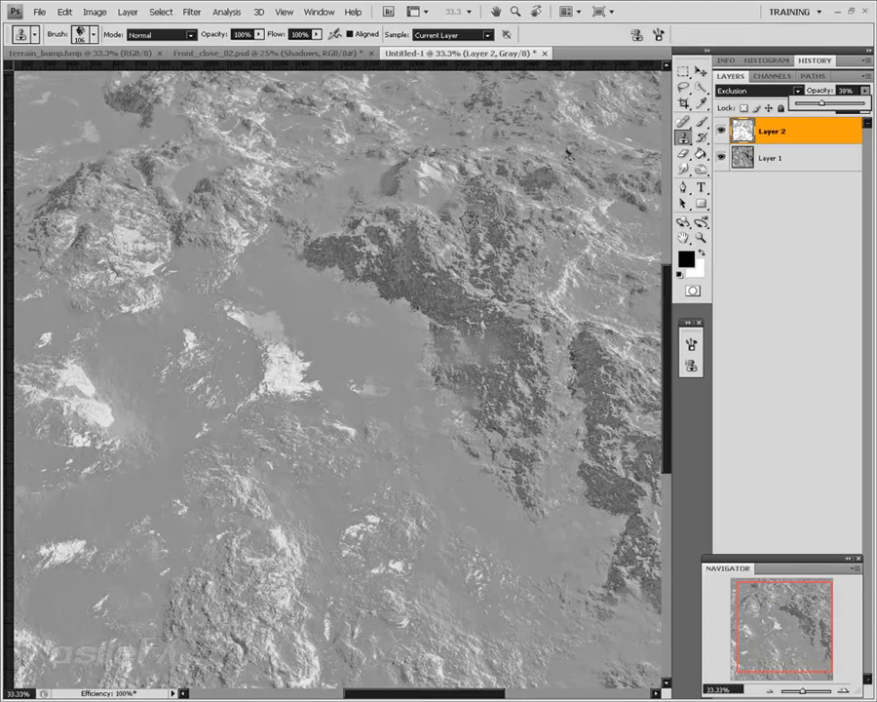
{"action": "scroll", "coordinate": [683, 483], "scroll_direction": "down", "scroll_amount": 2}
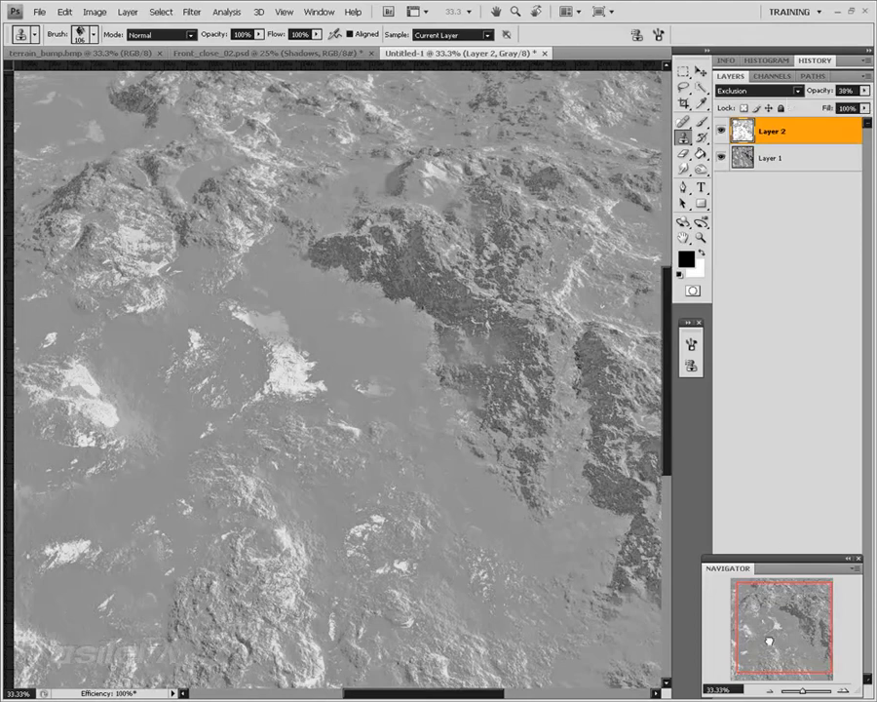
- Change Layer 2's blend mode to Darken and hide the layer to compare the terrain without it
{"action": "left_click", "coordinate": [770, 90]}
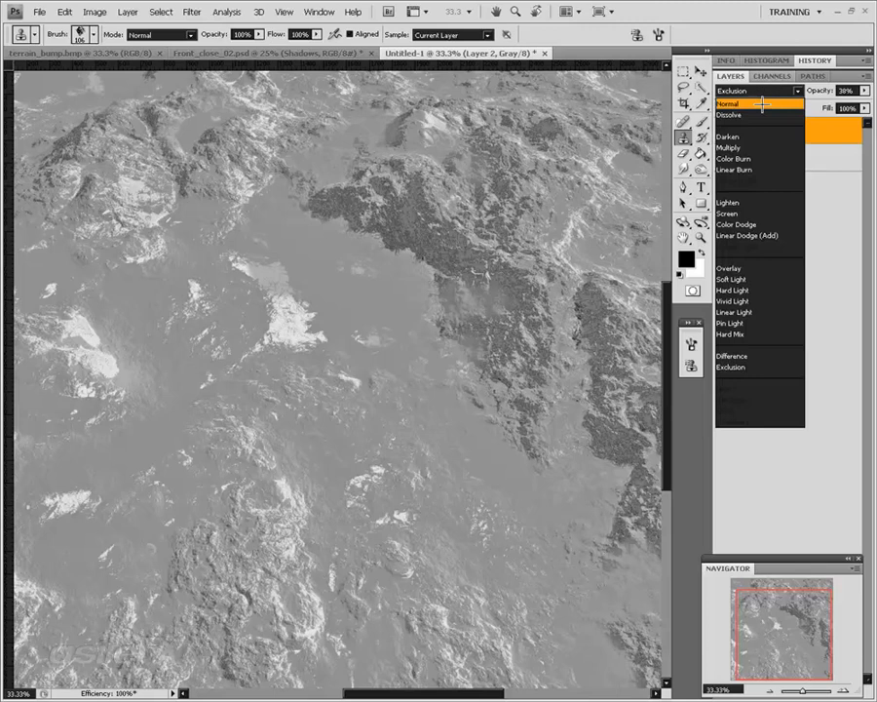
{"action": "left_click", "coordinate": [770, 103]}
{"action": "left_click", "coordinate": [777, 90]}
{"action": "left_click", "coordinate": [755, 137]}
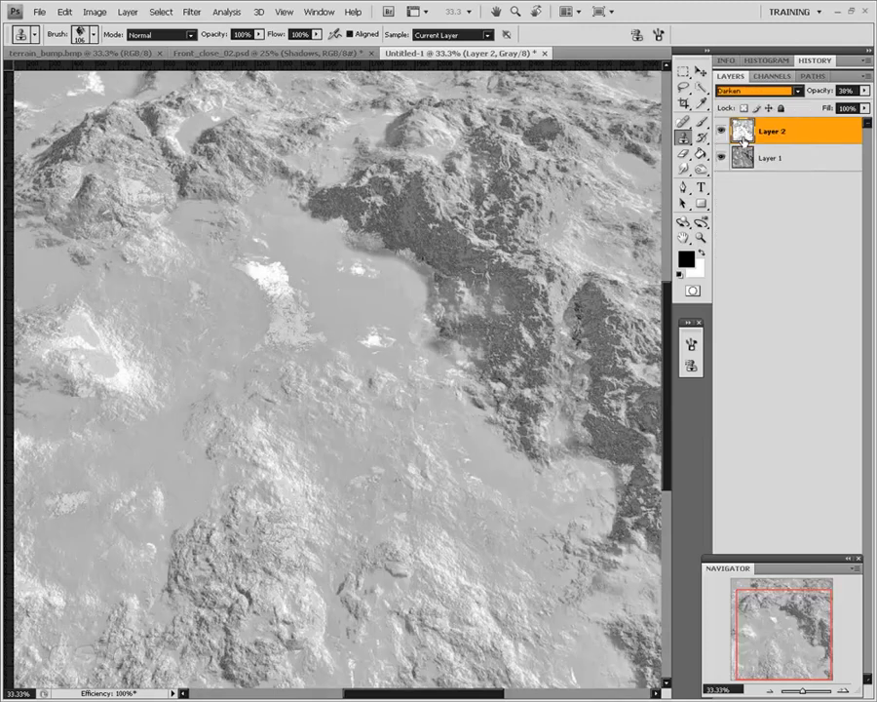
{"action": "left_click", "coordinate": [721, 131]}
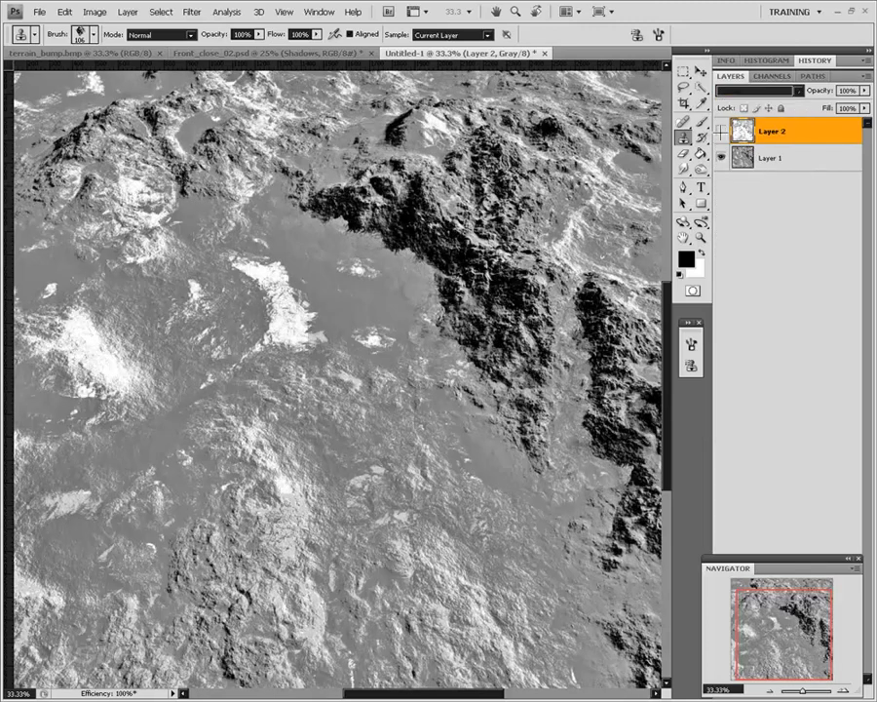
- Show Layer 2 again and compare the blended terrain with the terrain_bump.bmp document
{"action": "left_click", "coordinate": [721, 131]}
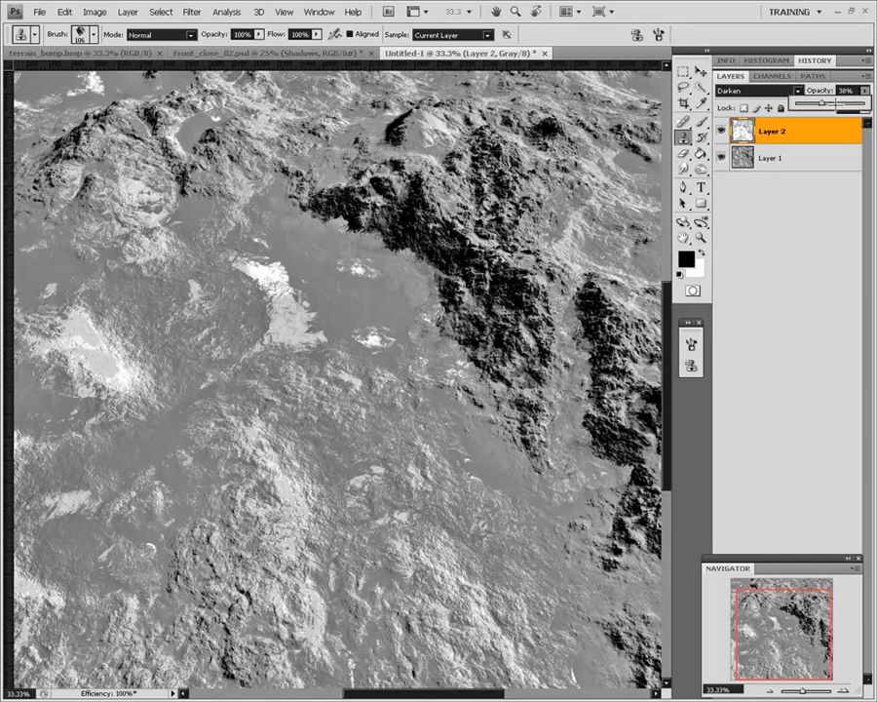
{"action": "left_click", "coordinate": [786, 208]}
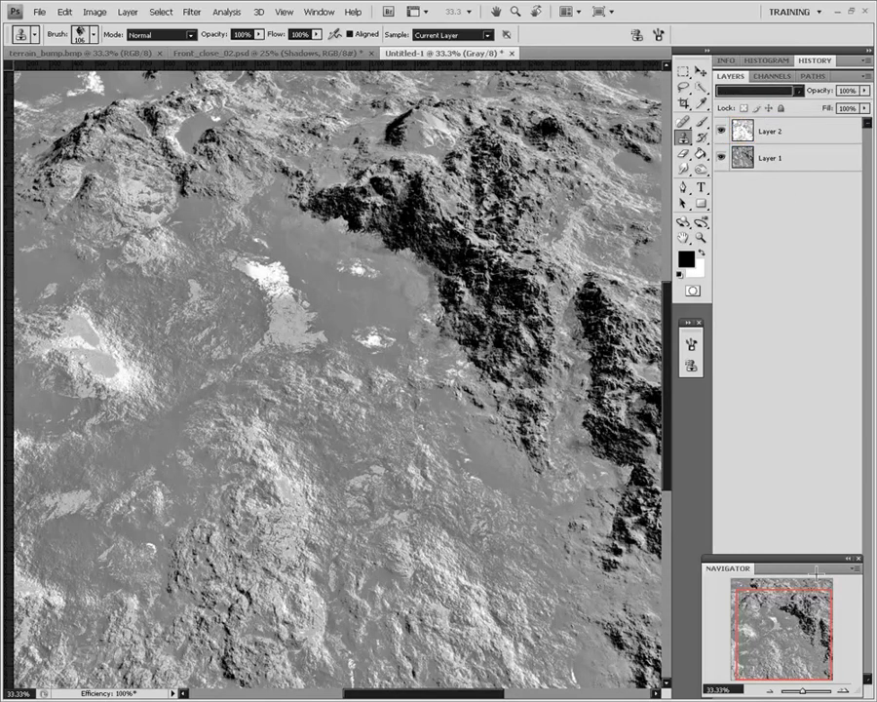
{"action": "left_click_drag", "start_coordinate": [775, 637], "coordinate": [799, 661]}
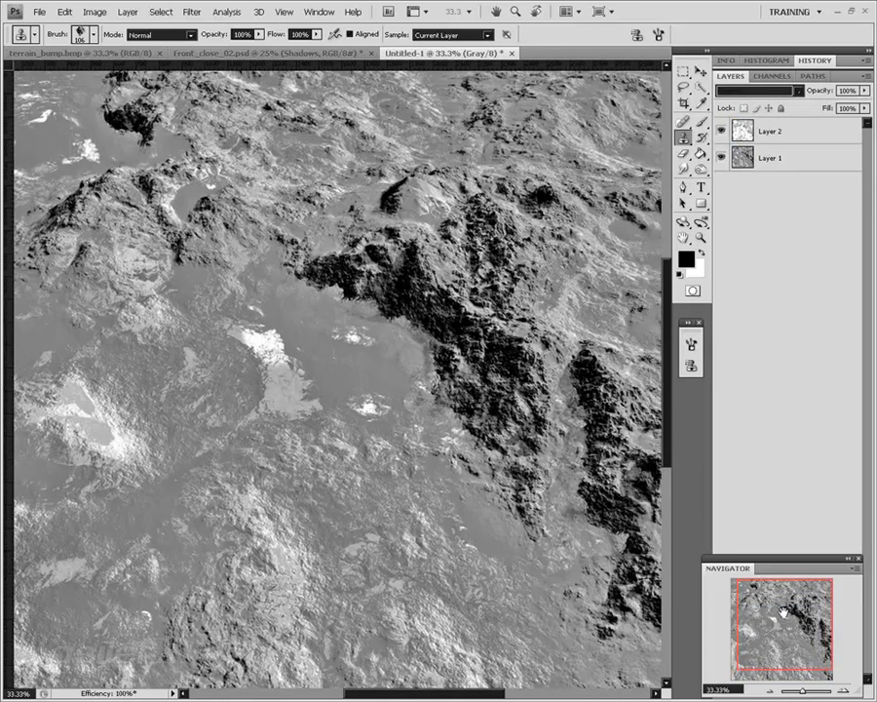
{"action": "left_click", "coordinate": [88, 53]}
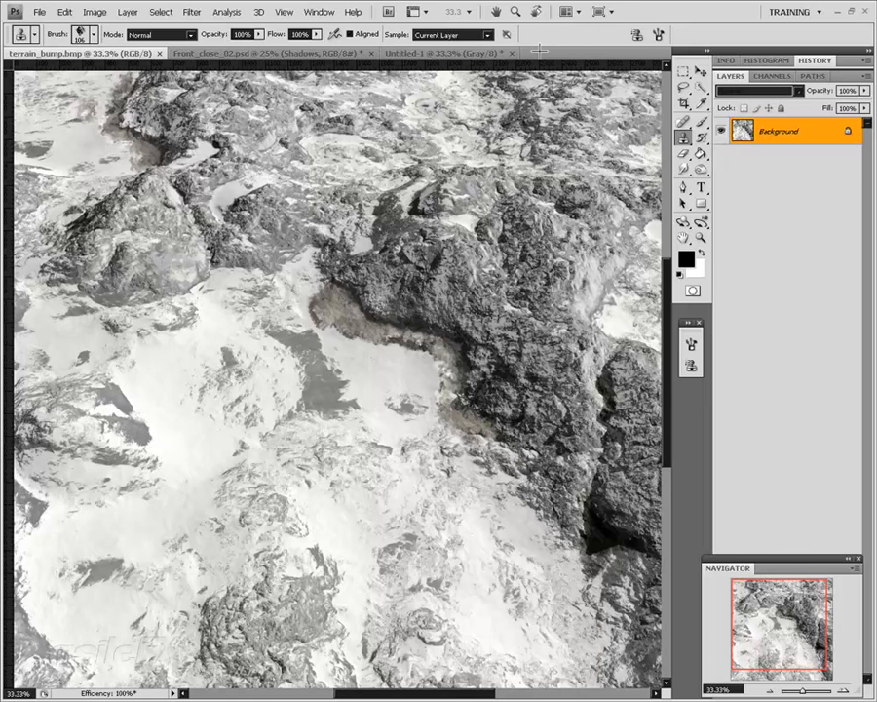
{"action": "left_click", "coordinate": [448, 52]}
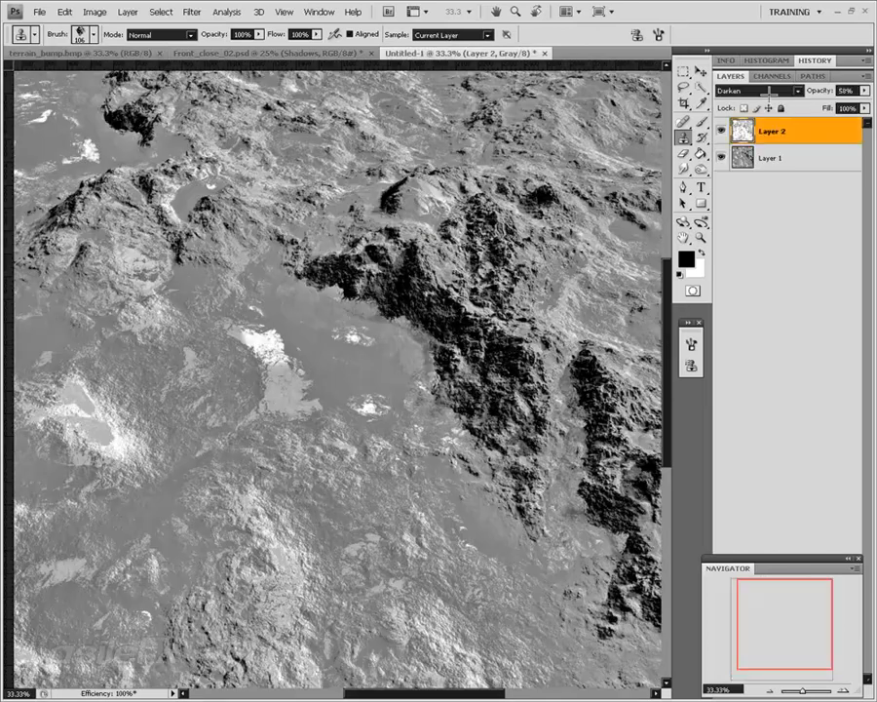
- Try Layer 2 in the Multiply blend mode with its opacity raised to 81%
{"action": "left_click", "coordinate": [770, 91]}
{"action": "left_click", "coordinate": [769, 148]}
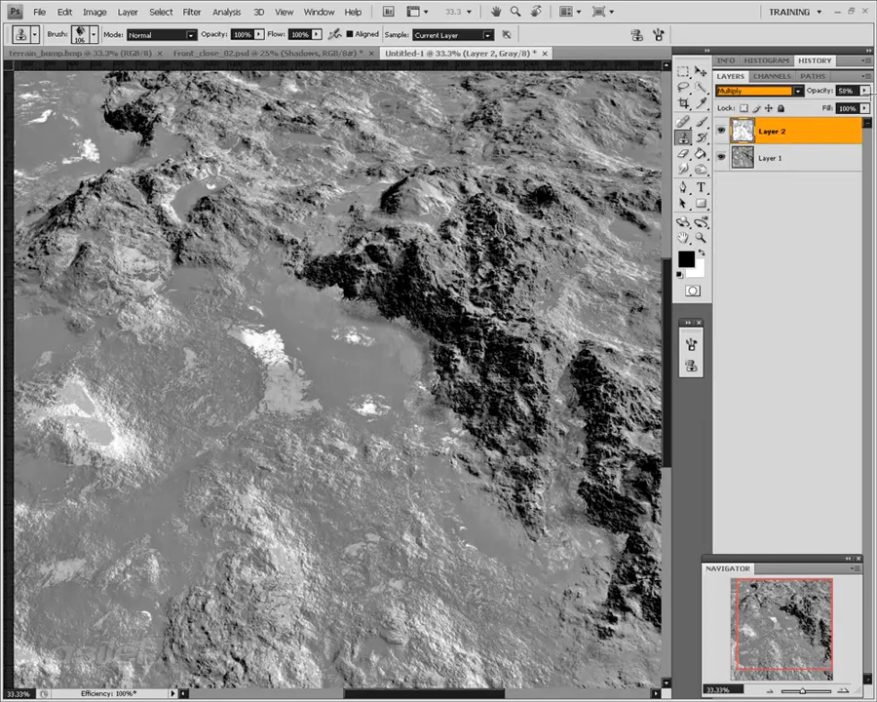
{"action": "left_click", "coordinate": [865, 91]}
{"action": "left_click_drag", "start_coordinate": [837, 102], "coordinate": [851, 103]}
- Change Layer 2's blend mode to Lighten and set its opacity to 82%
{"action": "left_click", "coordinate": [742, 90]}
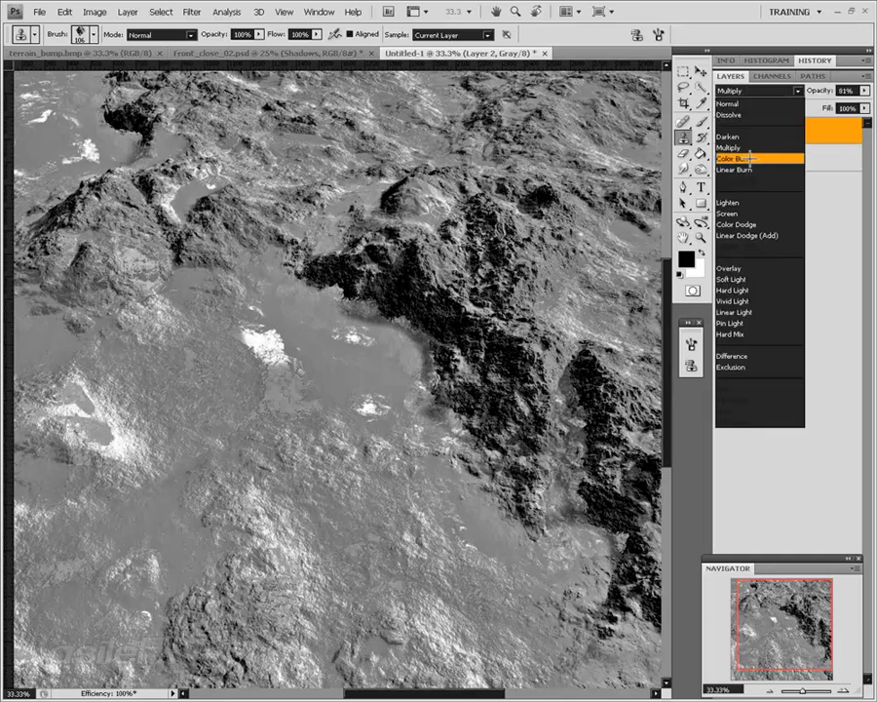
{"action": "left_click", "coordinate": [741, 201]}
{"action": "left_click", "coordinate": [864, 90]}
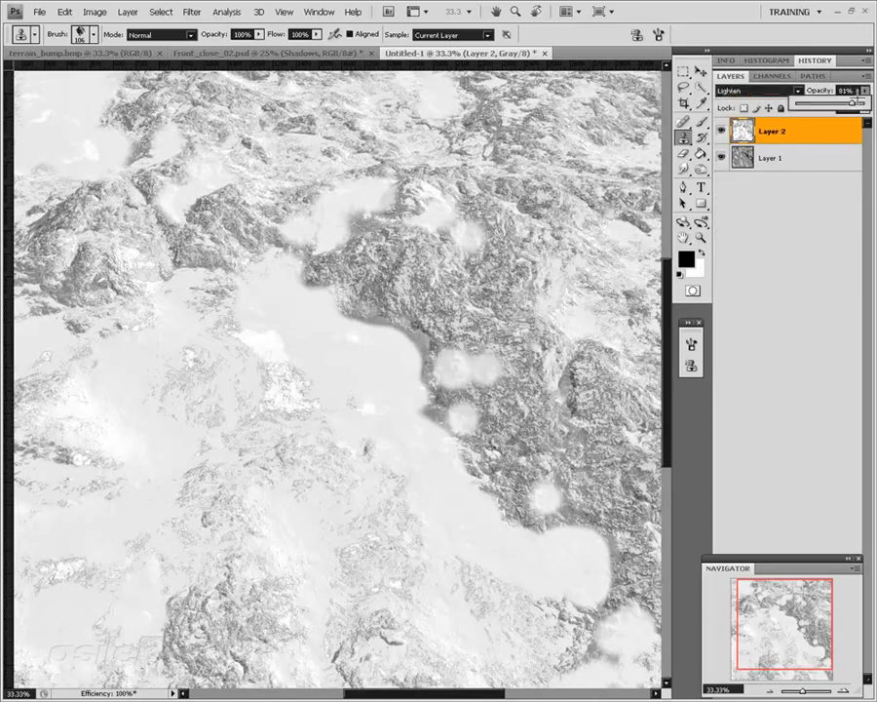
{"action": "left_click_drag", "start_coordinate": [811, 102], "coordinate": [854, 103]}
- Compare the lightened terrain with terrain_bump.bmp, and view the whole canvas of the blended document
{"action": "left_click", "coordinate": [69, 55]}
{"action": "left_click", "coordinate": [69, 55]}
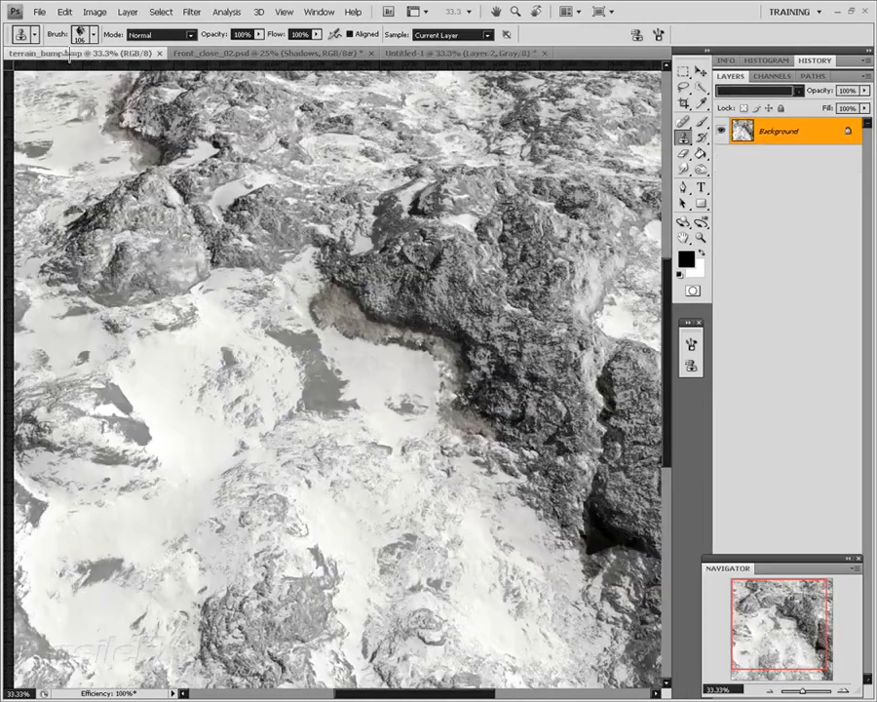
{"action": "left_click", "coordinate": [482, 53]}
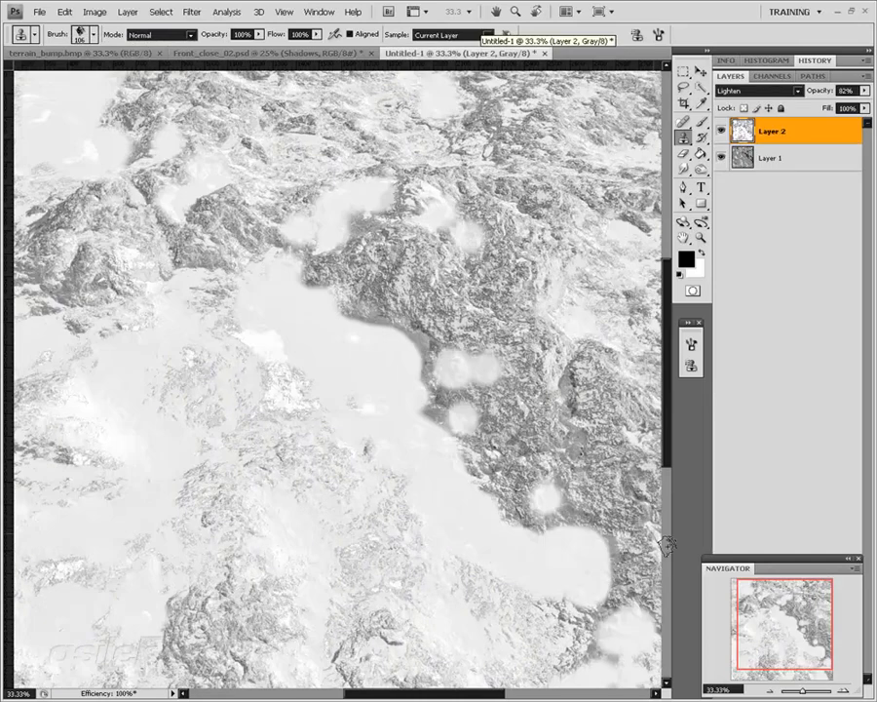
{"action": "key", "text": "ctrl+minus"}
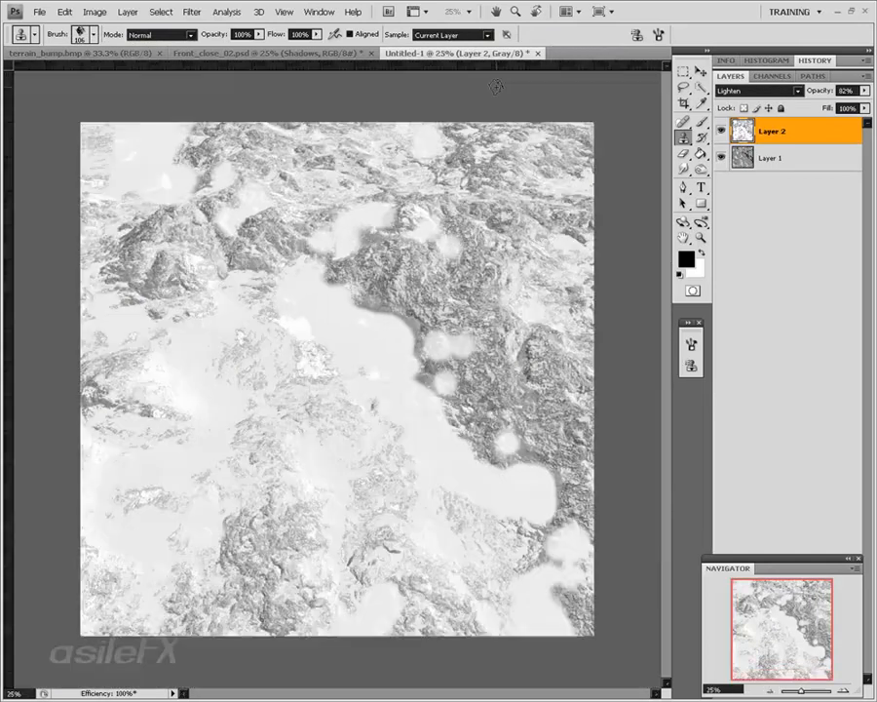
- Copy the Material color copy 3 layer from Front_close_02.psd into a new document of the same size
{"action": "left_click", "coordinate": [293, 53]}
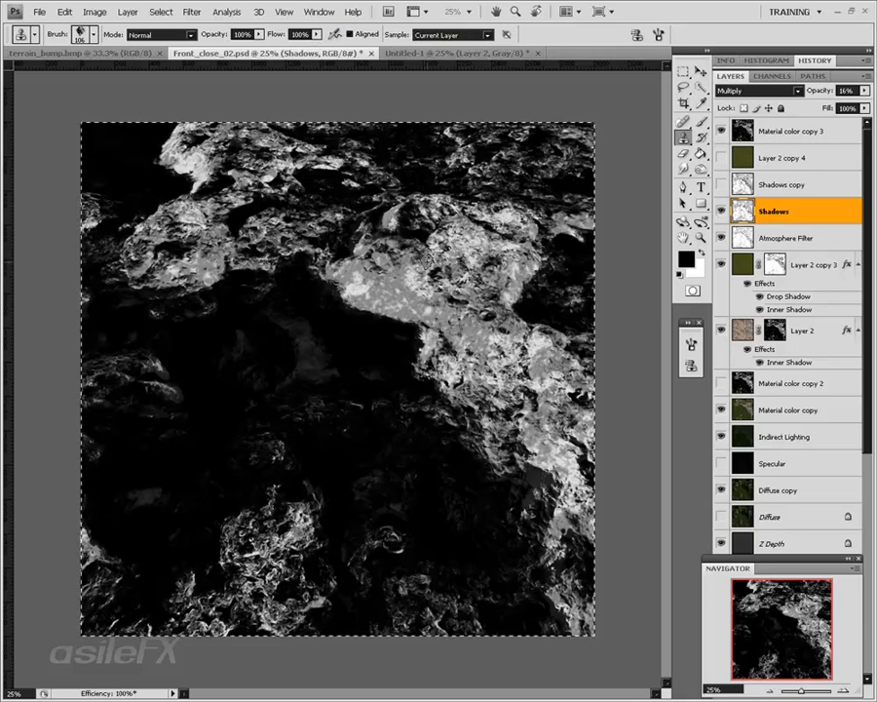
{"action": "key", "text": "ctrl+n"}
{"action": "key", "text": "Return"}
{"action": "key", "text": "ctrl+v"}
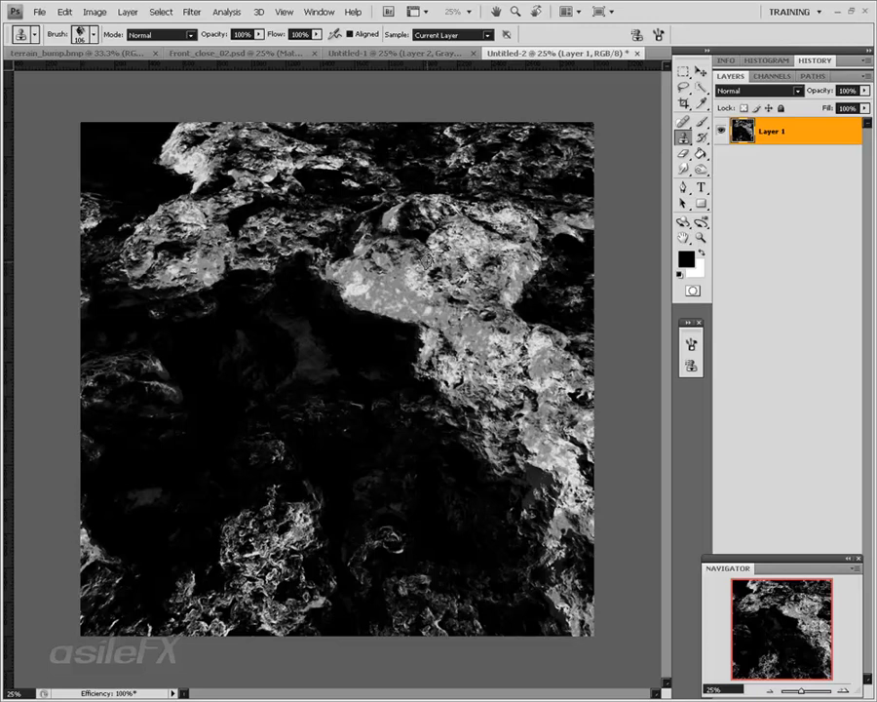
{"action": "left_click", "coordinate": [206, 53]}
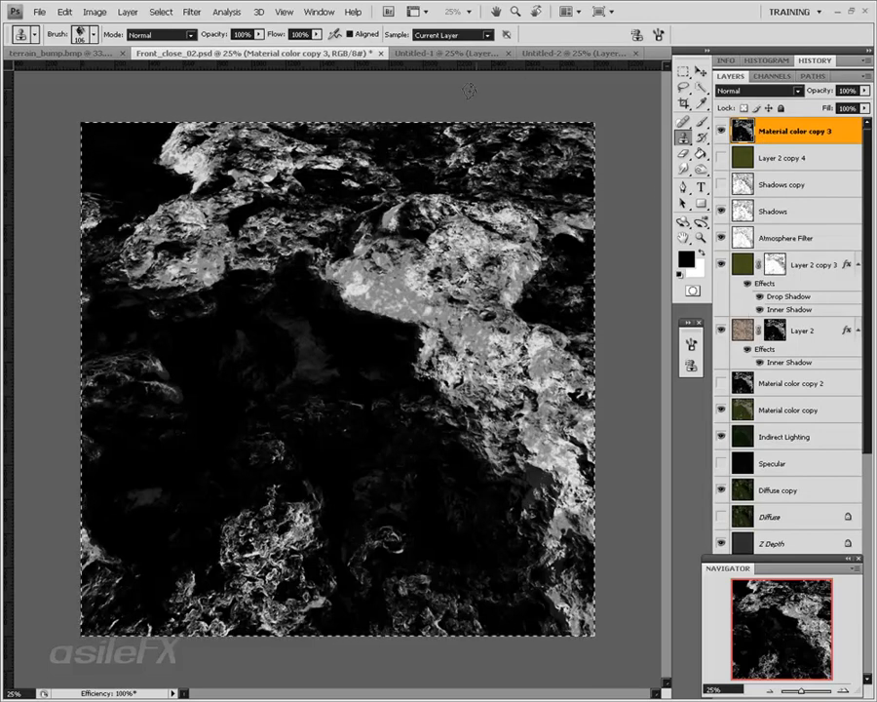
{"action": "left_click", "coordinate": [575, 53]}
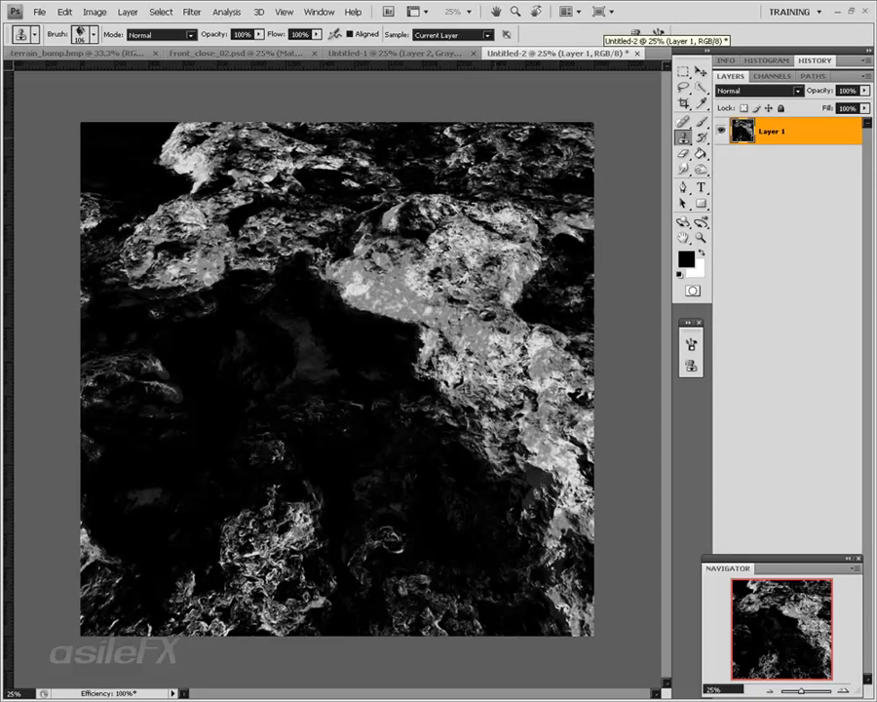
- Convert the new document from RGB to Grayscale mode
{"action": "left_click", "coordinate": [95, 12]}
{"action": "mouse_move", "coordinate": [113, 29]}
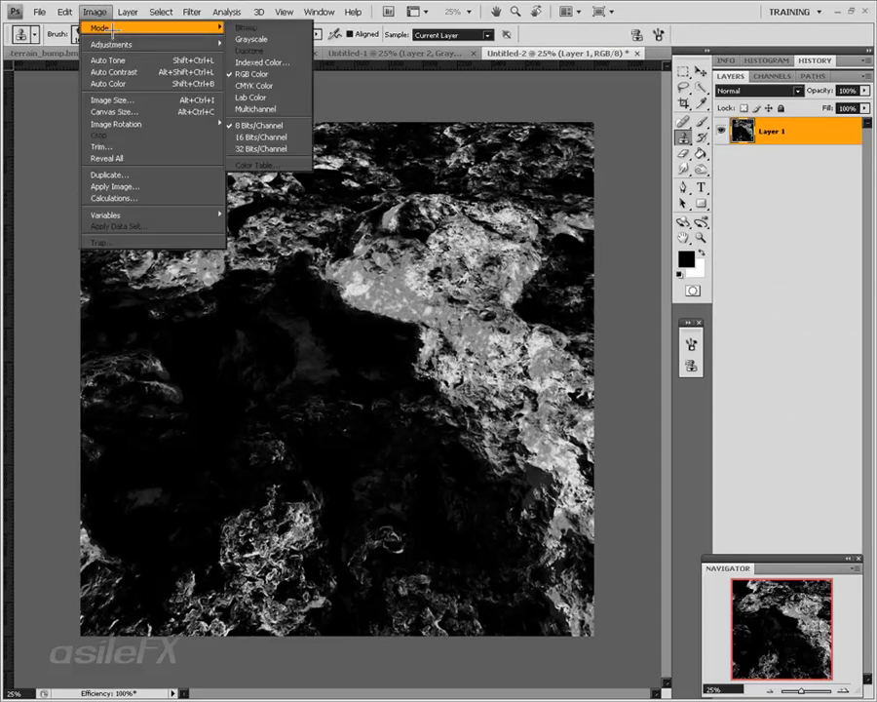
{"action": "left_click", "coordinate": [278, 39]}
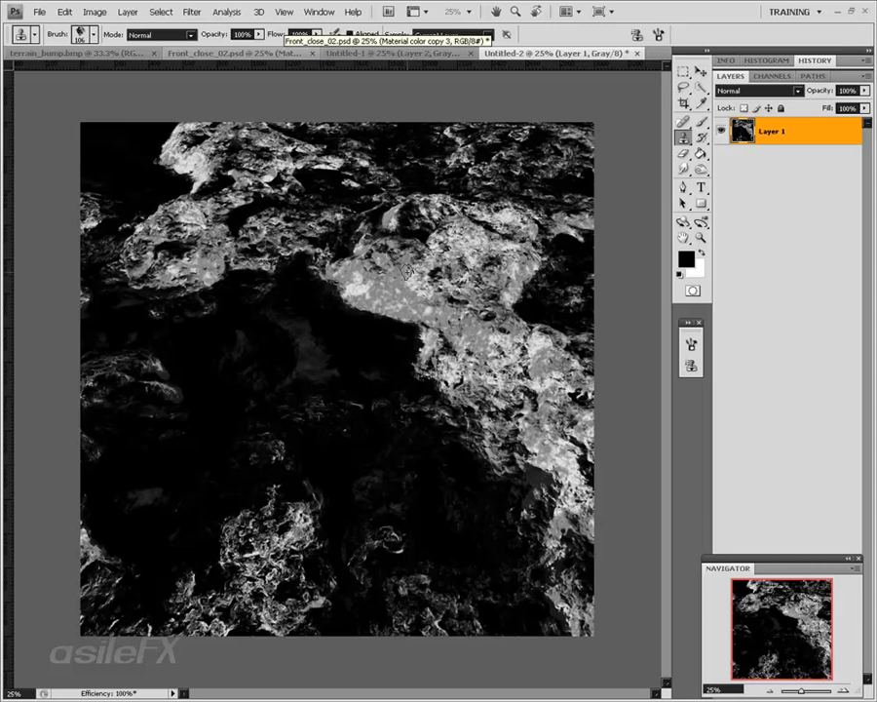
- Save a Photoshop-format copy named bump_dis in the Vue_Projection folder, without layers or the ICC profile
{"action": "key", "text": "ctrl+shift+s"}
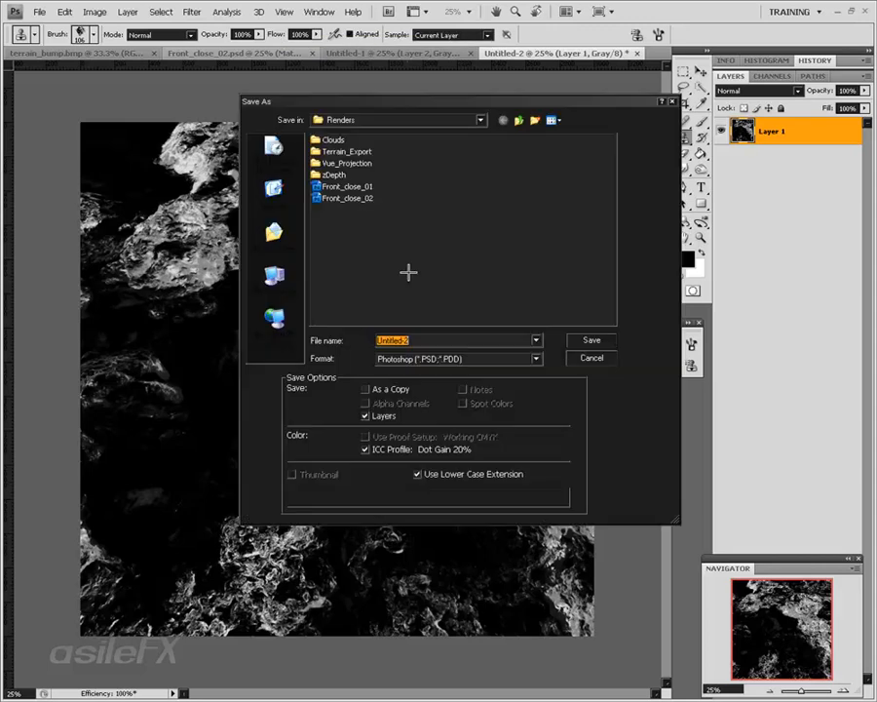
{"action": "double_click", "coordinate": [347, 163]}
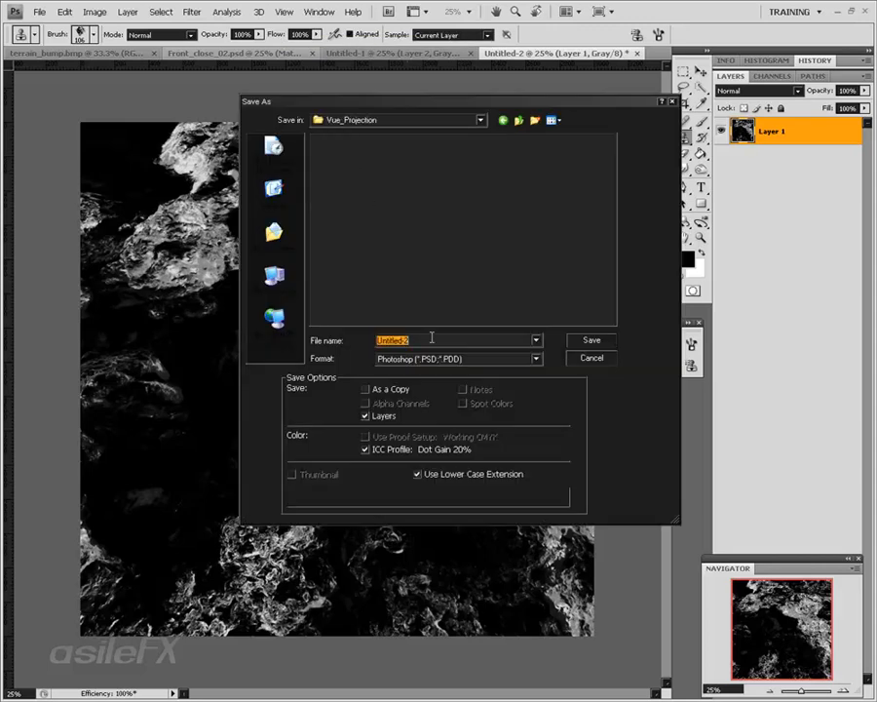
{"action": "type", "text": "bump_dis"}
{"action": "left_click", "coordinate": [377, 418]}
{"action": "left_click", "coordinate": [382, 449]}
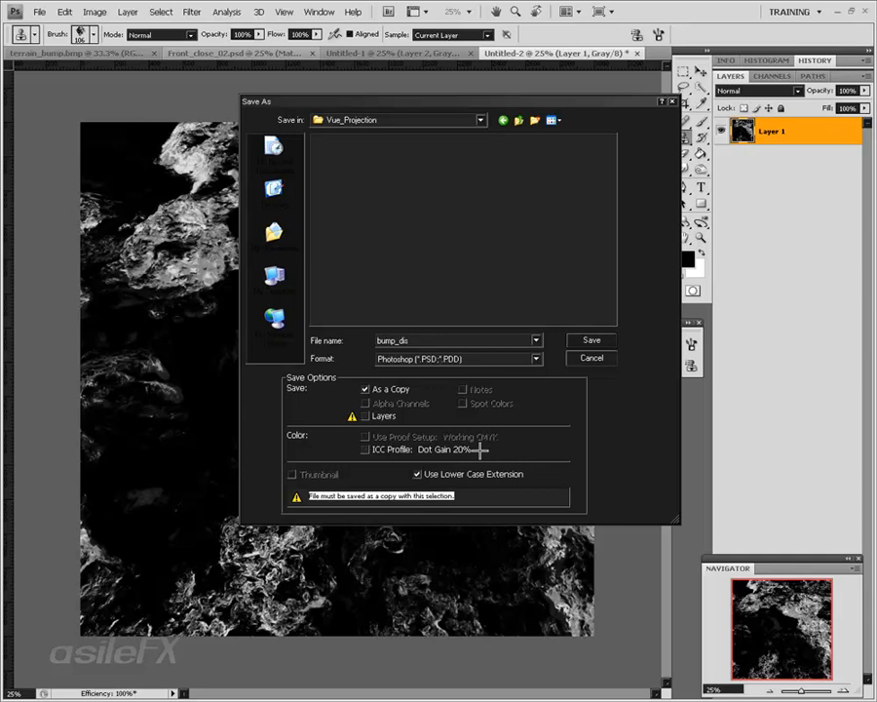
{"action": "key", "text": "Return"}
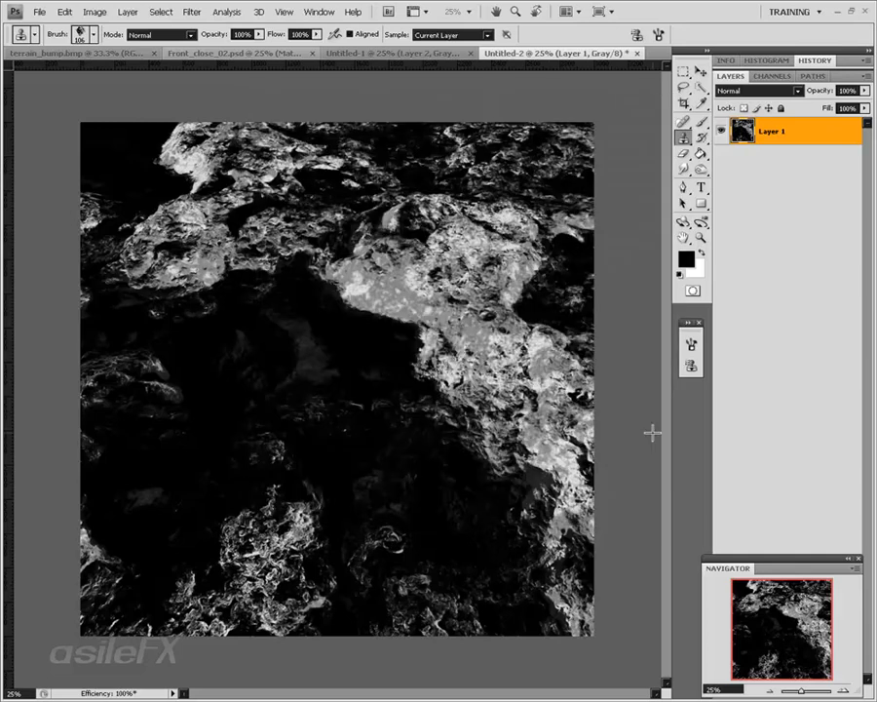
- Save a TIFF copy named Terrain_Bump2 in Vue_Projection, without layers or ICC profile, using LZW compression
{"action": "key", "text": "ctrl+shift+s"}
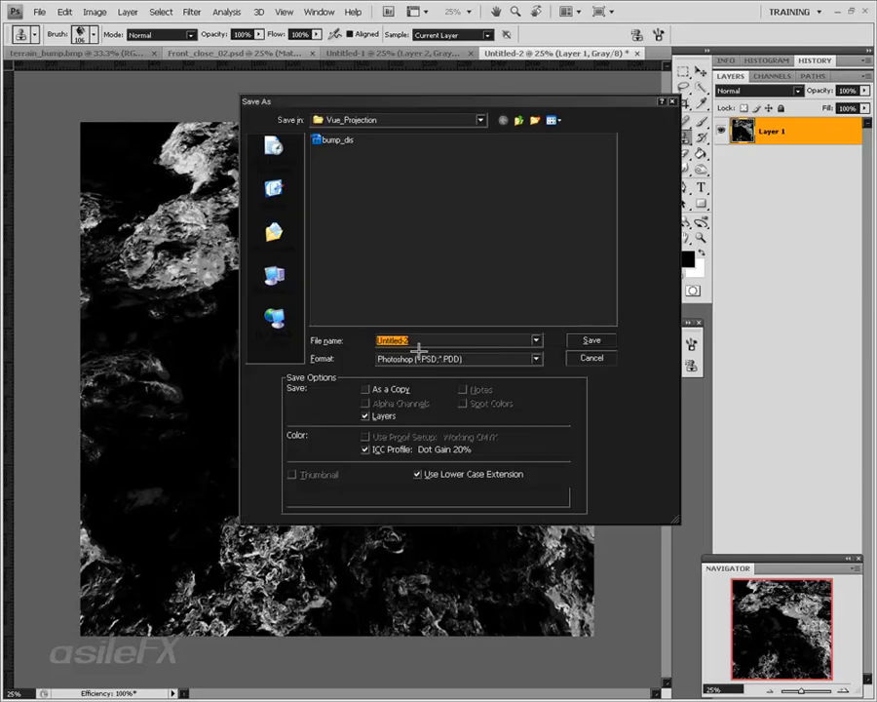
{"action": "left_click", "coordinate": [378, 415]}
{"action": "left_click", "coordinate": [526, 357]}
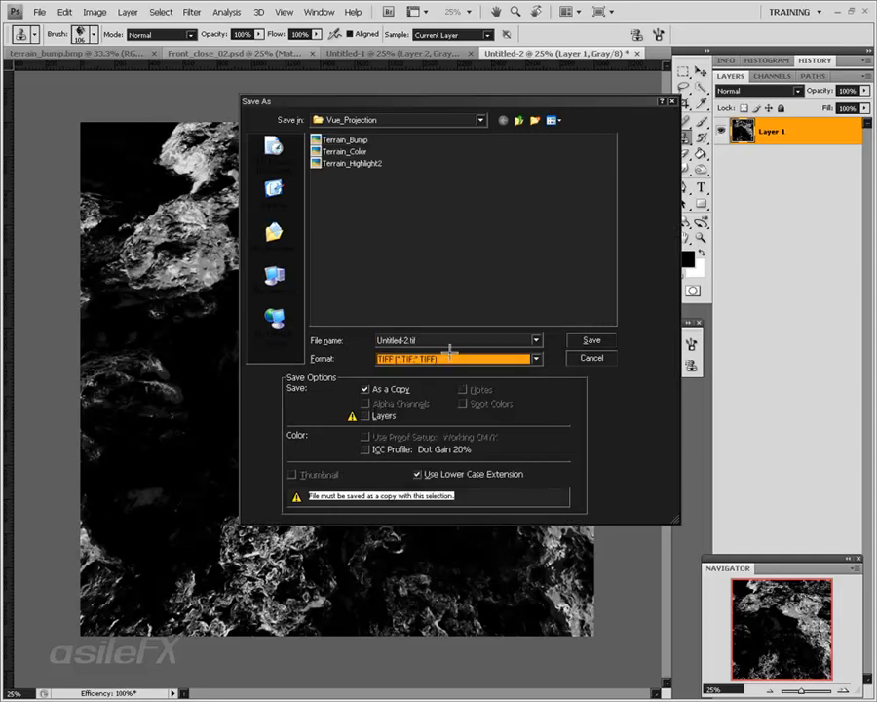
{"action": "left_click", "coordinate": [343, 139]}
{"action": "left_click", "coordinate": [458, 341]}
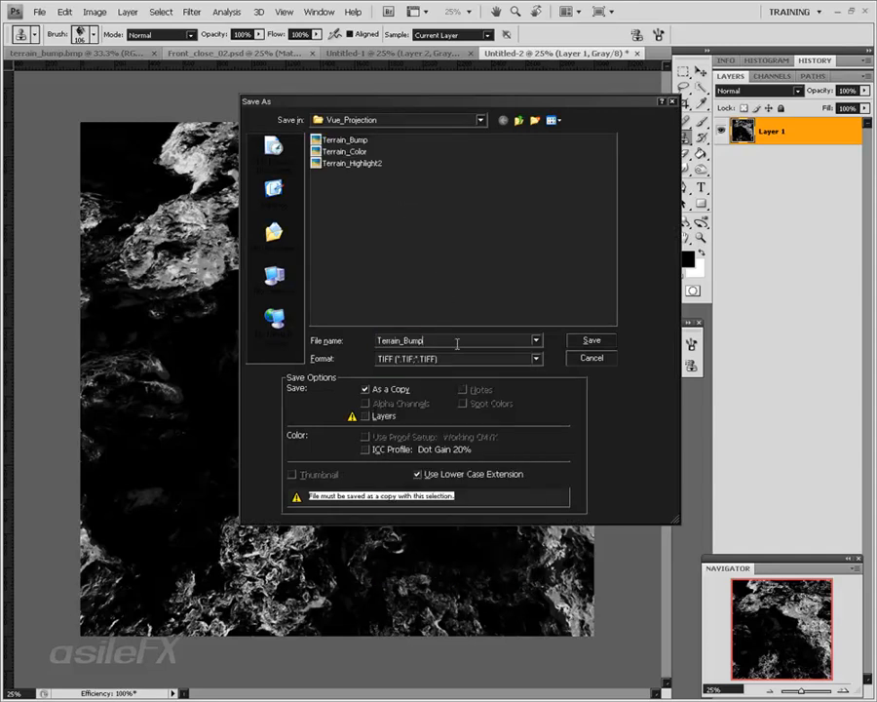
{"action": "key", "text": "Return"}
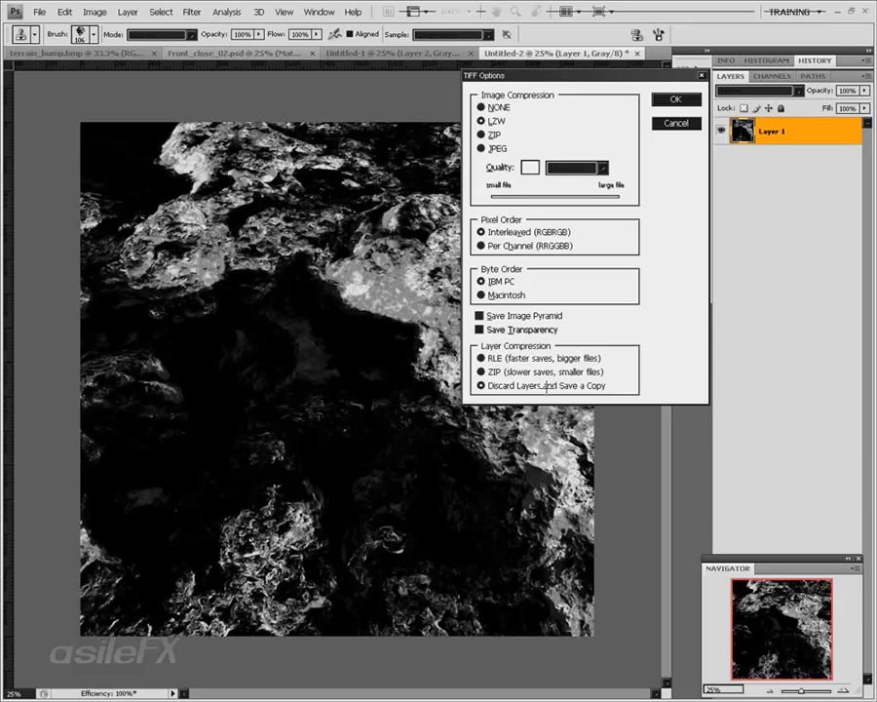
{"action": "key", "text": "Return"}
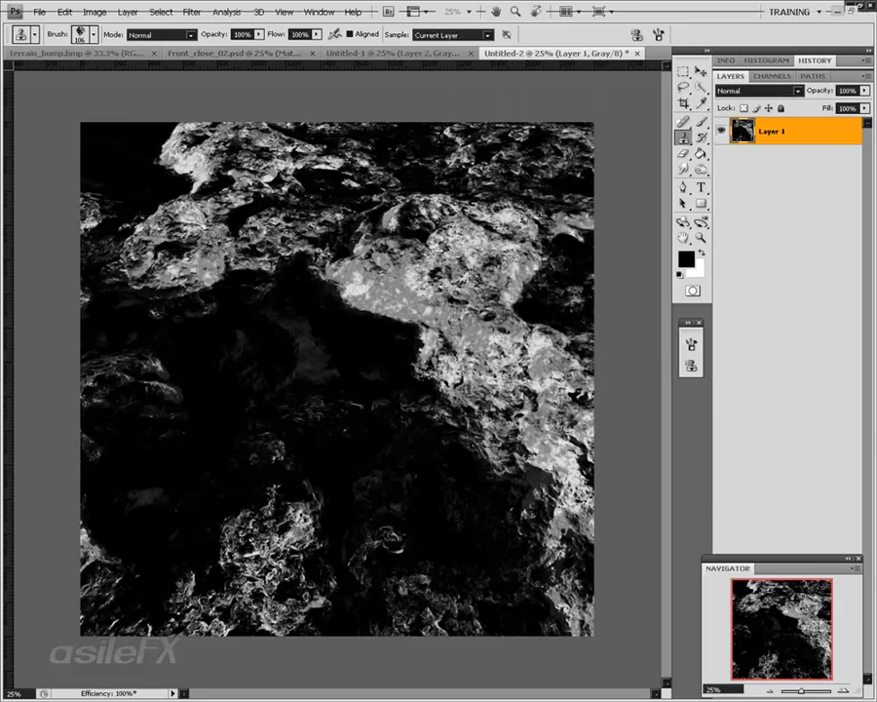
- Switch to Vue, open the color function of Terrain21's material for editing, and move the highlight texture map node above its output
{"action": "key", "text": "alt+Tab"}
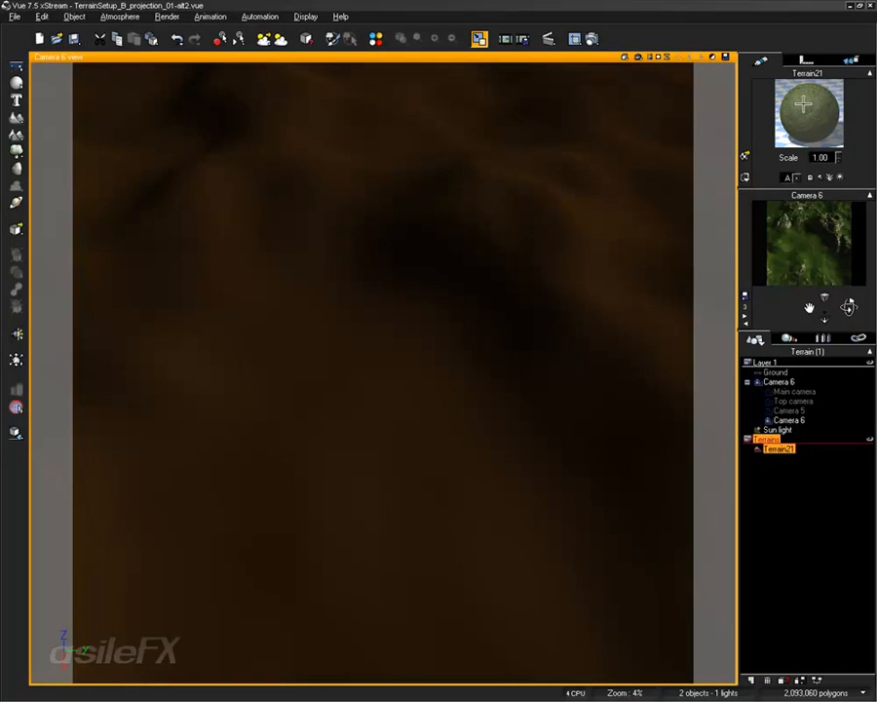
{"action": "double_click", "coordinate": [803, 103]}
{"action": "right_click", "coordinate": [231, 485]}
{"action": "left_click", "coordinate": [256, 489]}
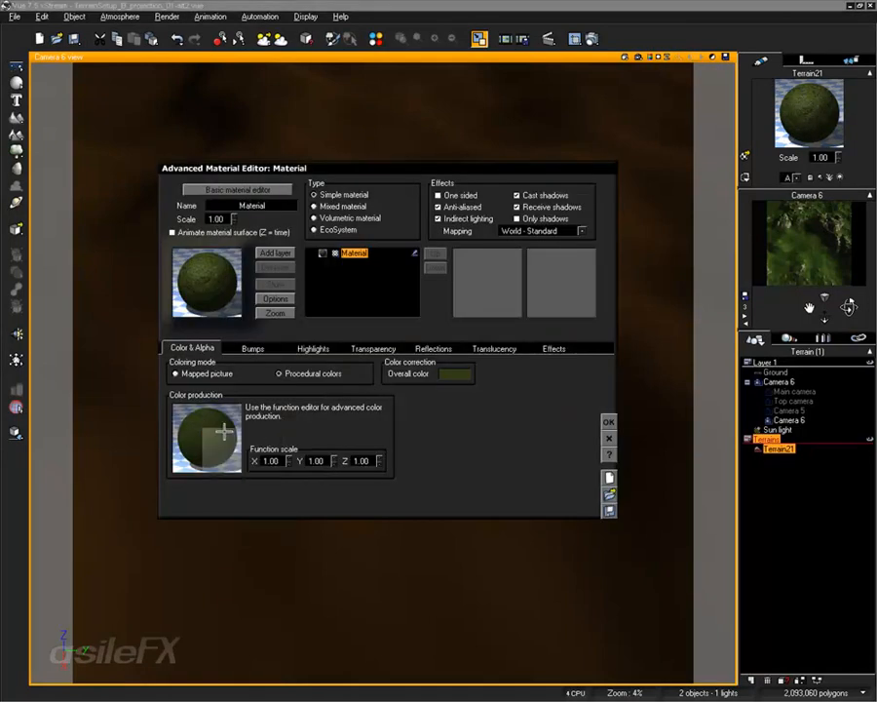
{"action": "right_click_drag", "start_coordinate": [522, 238], "coordinate": [495, 237]}
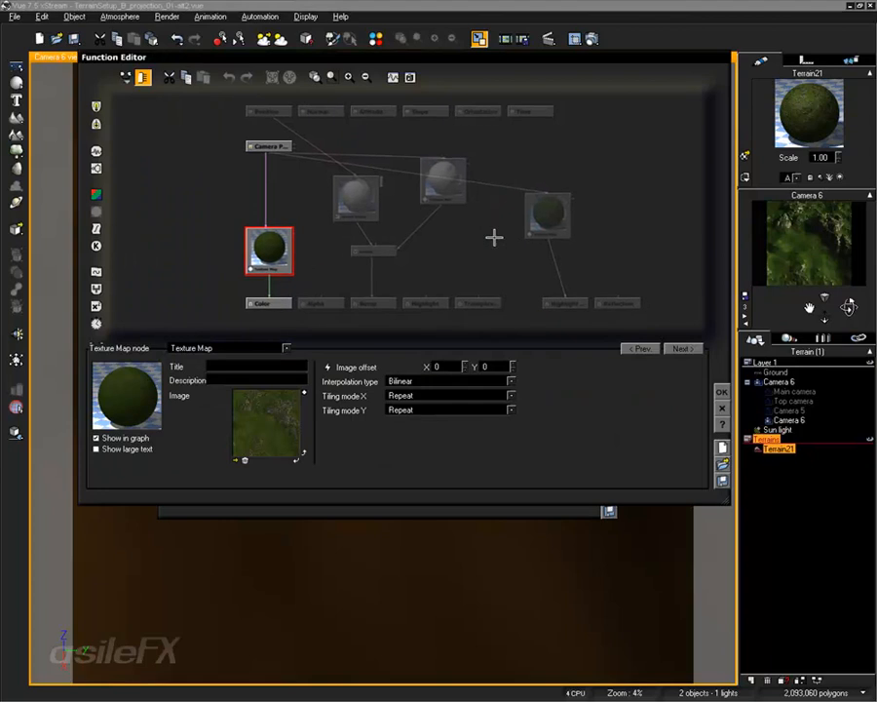
{"action": "mouse_move", "coordinate": [547, 223]}
{"action": "left_mouse_down"}
{"action": "mouse_move", "coordinate": [580, 232]}
{"action": "mouse_move", "coordinate": [559, 230]}
{"action": "left_mouse_up"}
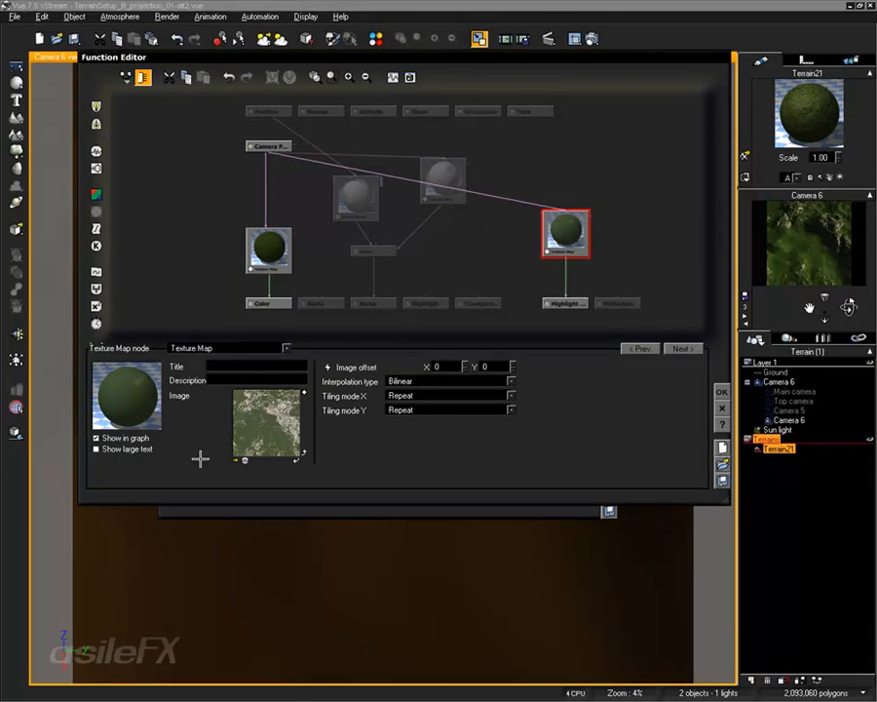
- Delete the Simple Fractal, Texture Map and Blender nodes that feed the material's Bump output
{"action": "left_click", "coordinate": [349, 76]}
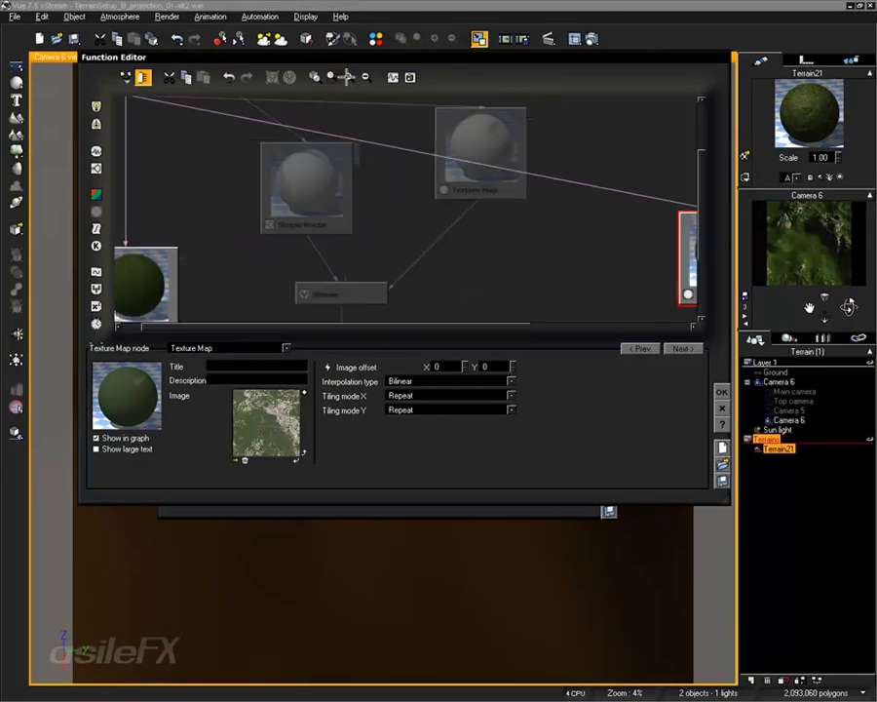
{"action": "scroll", "coordinate": [417, 190], "scroll_direction": "down", "scroll_amount": 1}
{"action": "left_click", "coordinate": [321, 141]}
{"action": "left_click_drag", "start_coordinate": [364, 142], "coordinate": [282, 118]}
{"action": "key", "text": "Delete"}
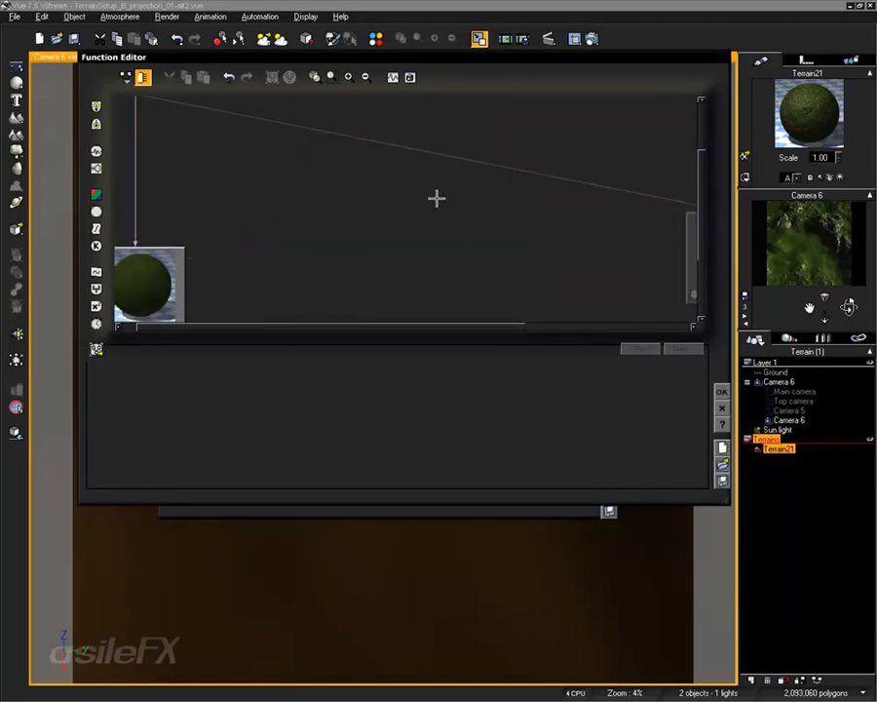
- Add a Texture Map node in the Function Editor and load Terrain_Bump2 from Vue_Projection as its image
{"action": "left_click", "coordinate": [101, 211]}
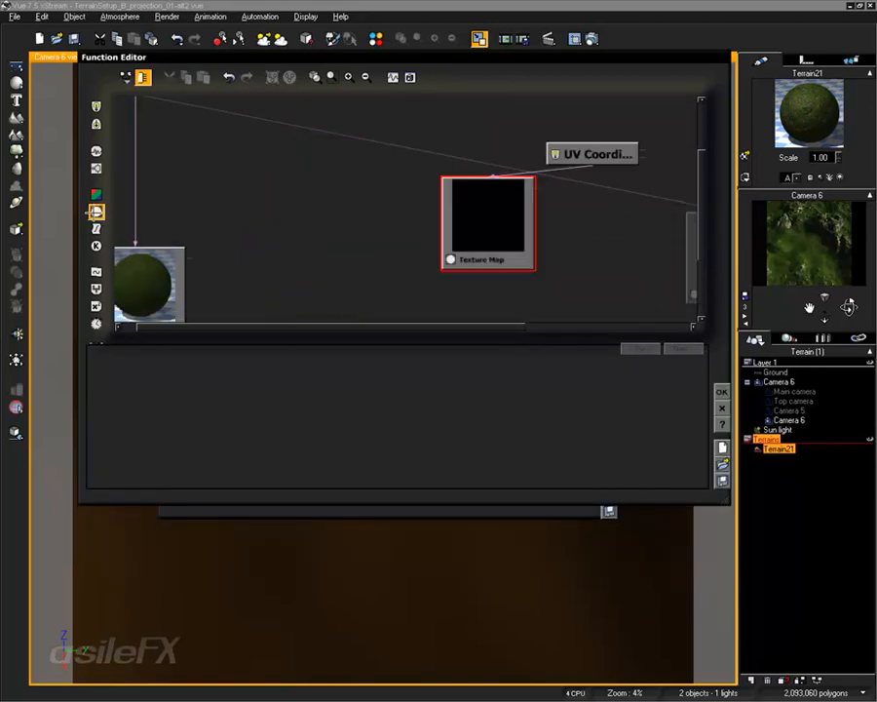
{"action": "left_click", "coordinate": [254, 347]}
{"action": "left_click", "coordinate": [346, 289]}
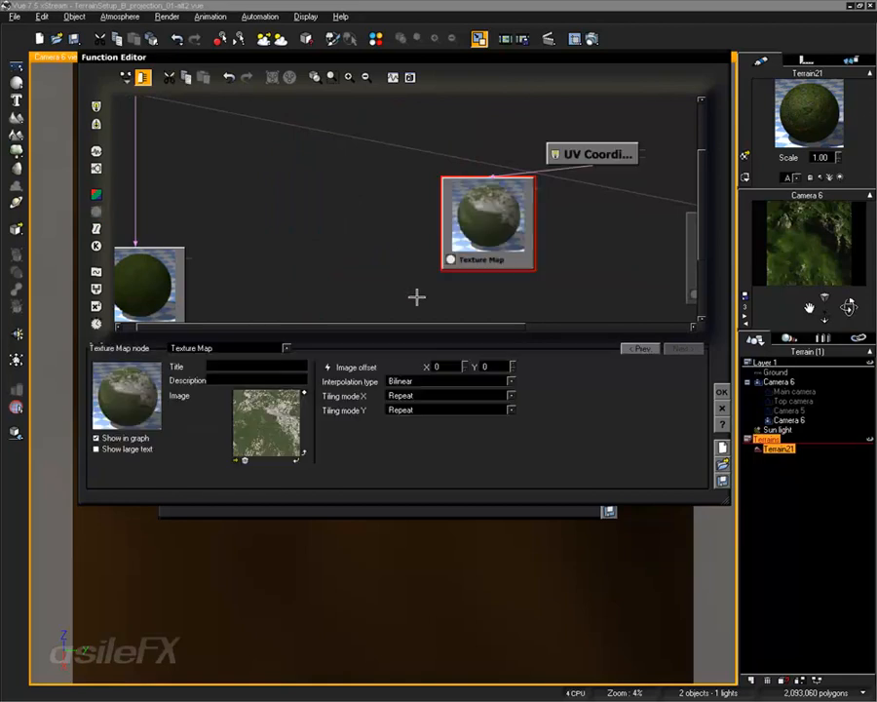
{"action": "left_click", "coordinate": [236, 460]}
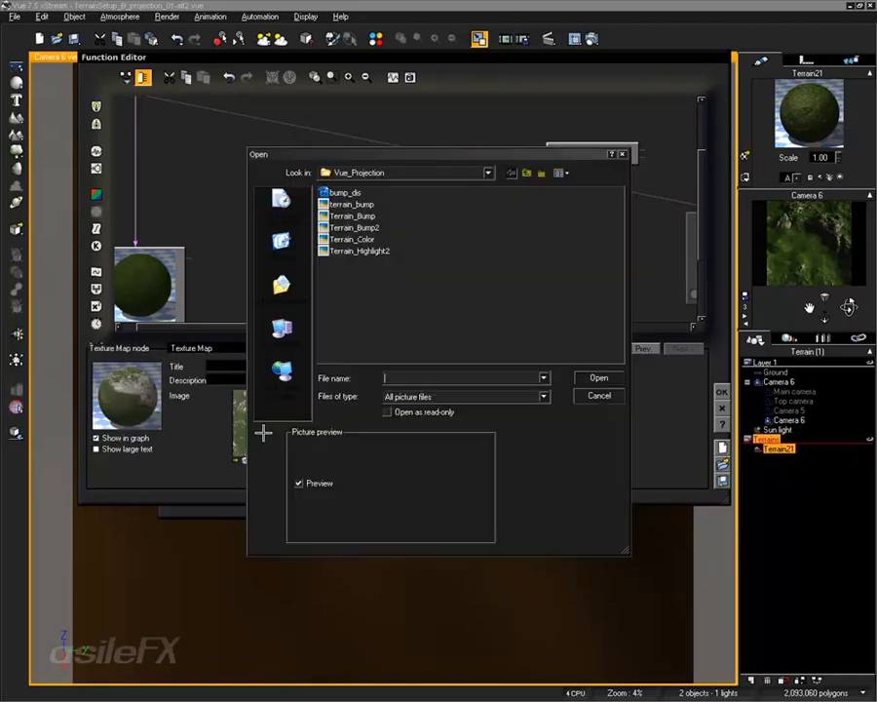
{"action": "double_click", "coordinate": [354, 227]}
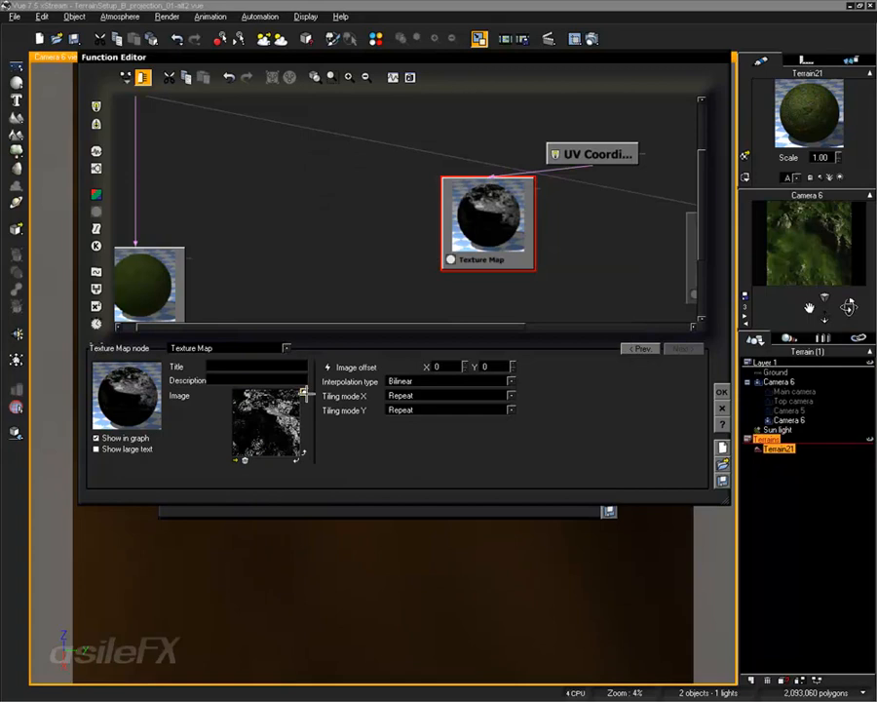
- Feed the new Texture Map node from the Camera Projection node and delete the unused UV Coordinates node
{"action": "scroll", "coordinate": [327, 281], "scroll_direction": "up", "scroll_amount": 1}
{"action": "left_click", "coordinate": [365, 76]}
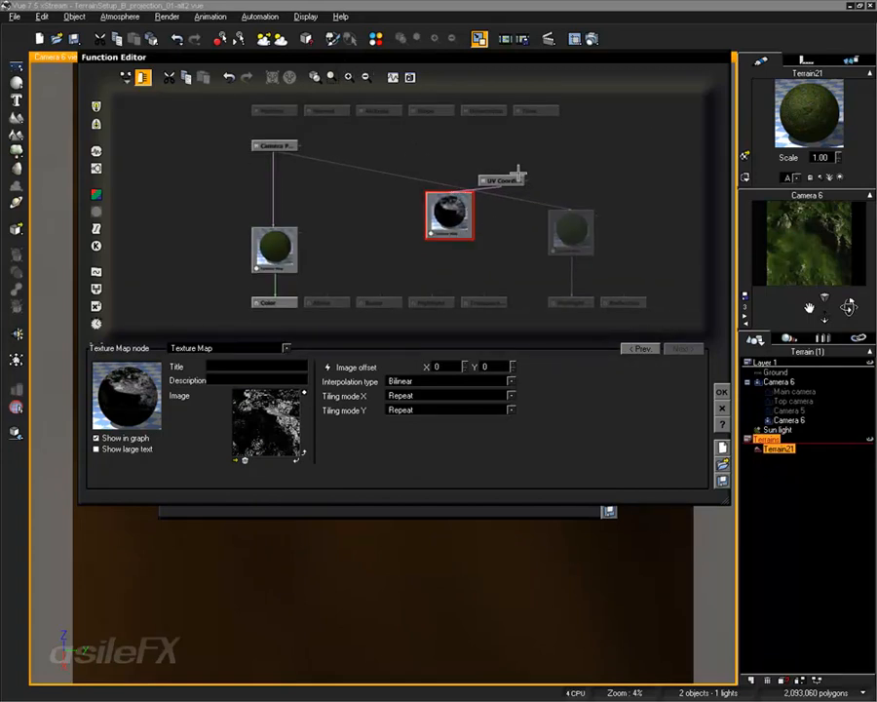
{"action": "left_click_drag", "start_coordinate": [513, 185], "coordinate": [274, 149]}
{"action": "mouse_move", "coordinate": [449, 216]}
{"action": "left_mouse_down"}
{"action": "mouse_move", "coordinate": [414, 216]}
{"action": "mouse_move", "coordinate": [431, 217]}
{"action": "left_mouse_up"}
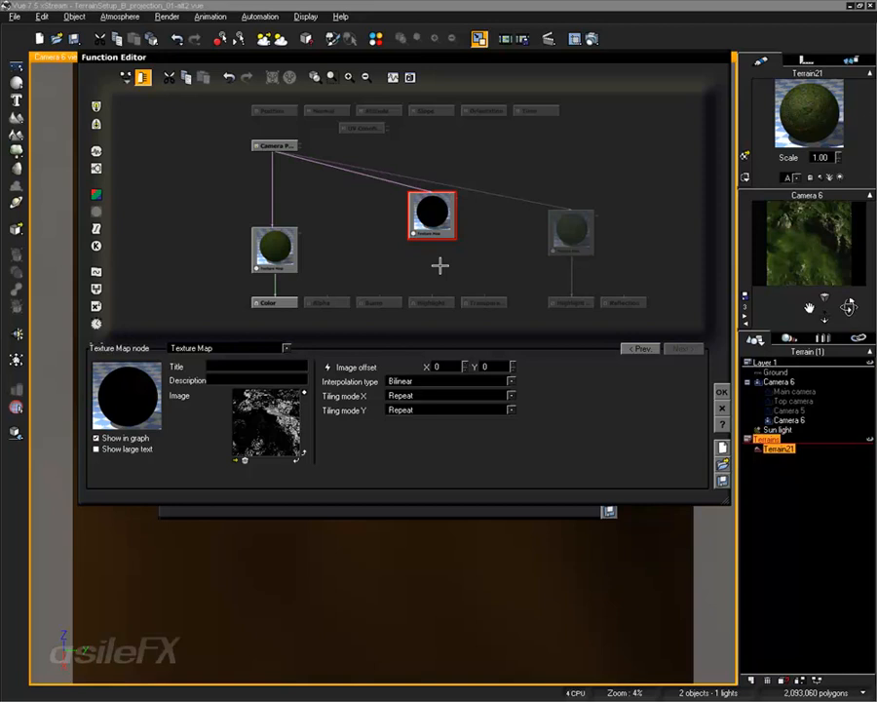
{"action": "left_click_drag", "start_coordinate": [432, 215], "coordinate": [465, 162]}
{"action": "left_click", "coordinate": [359, 127]}
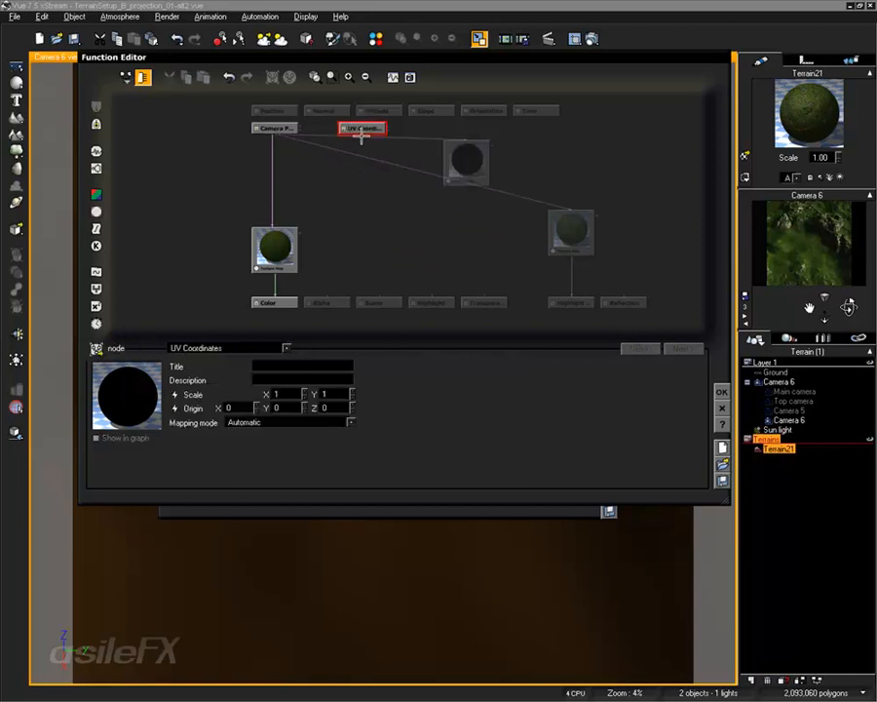
{"action": "key", "text": "Delete"}
{"action": "left_click", "coordinate": [469, 161]}
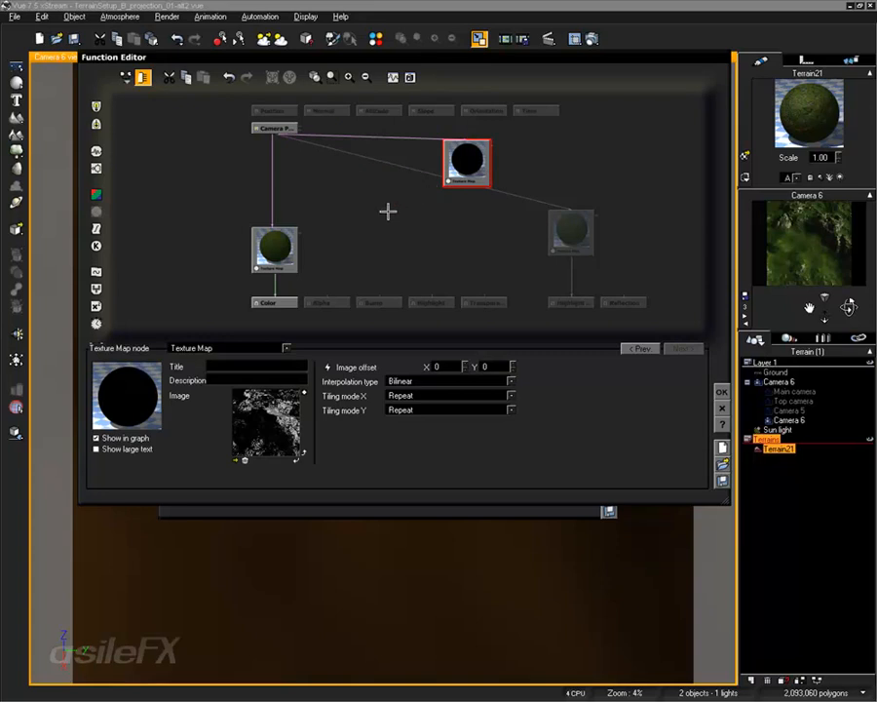
- Add a Simple Fractal node between the color and bump texture maps, and look through its cellular noise types
{"action": "left_click_drag", "start_coordinate": [402, 192], "coordinate": [357, 203]}
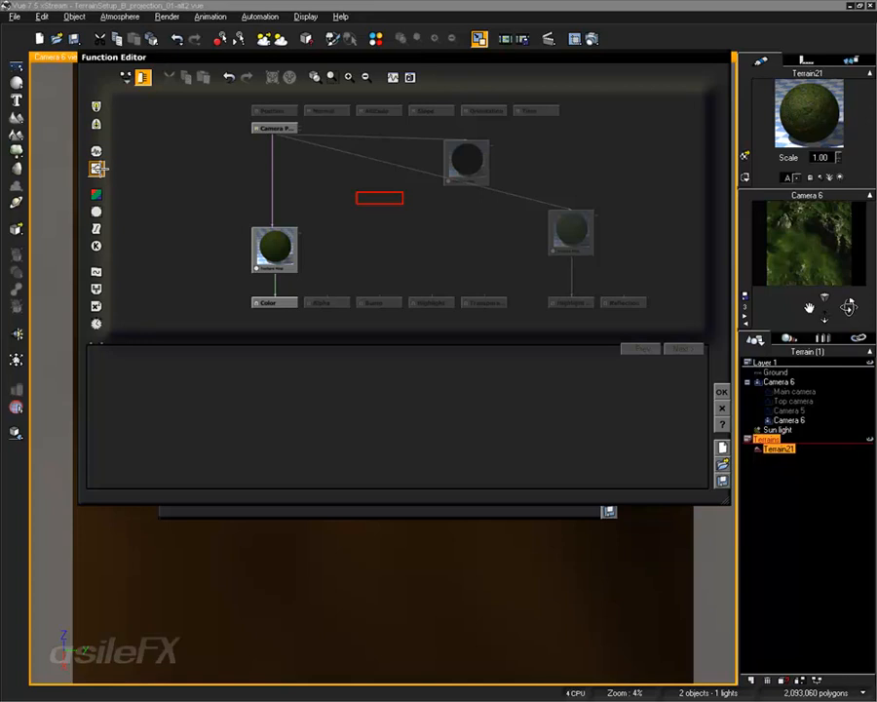
{"action": "left_click", "coordinate": [96, 168]}
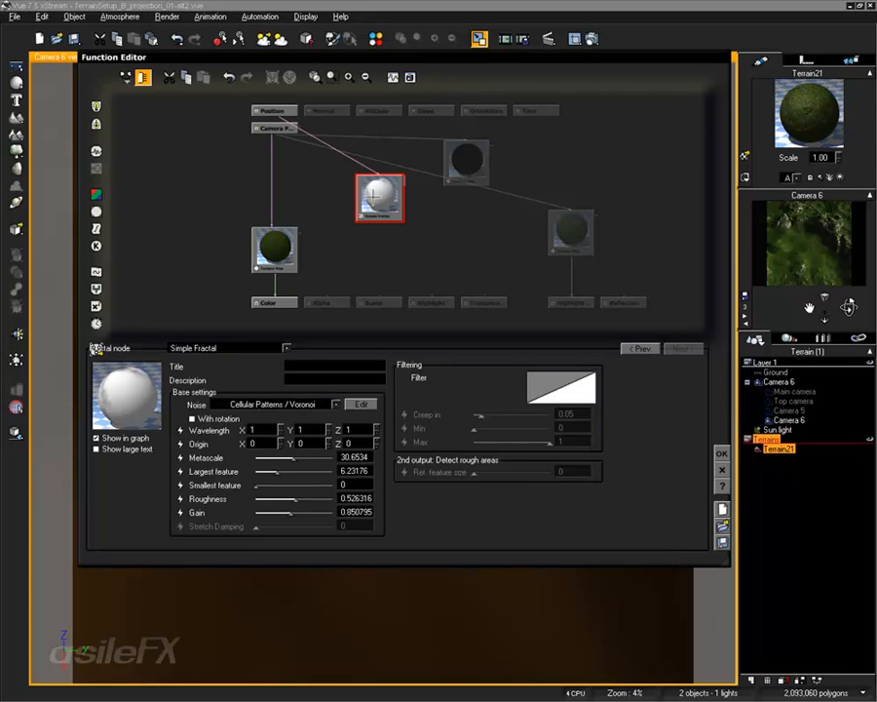
{"action": "mouse_move", "coordinate": [374, 196]}
{"action": "left_mouse_down"}
{"action": "mouse_move", "coordinate": [356, 196]}
{"action": "mouse_move", "coordinate": [371, 197]}
{"action": "left_mouse_up"}
{"action": "left_click", "coordinate": [260, 403]}
{"action": "mouse_move", "coordinate": [261, 417]}
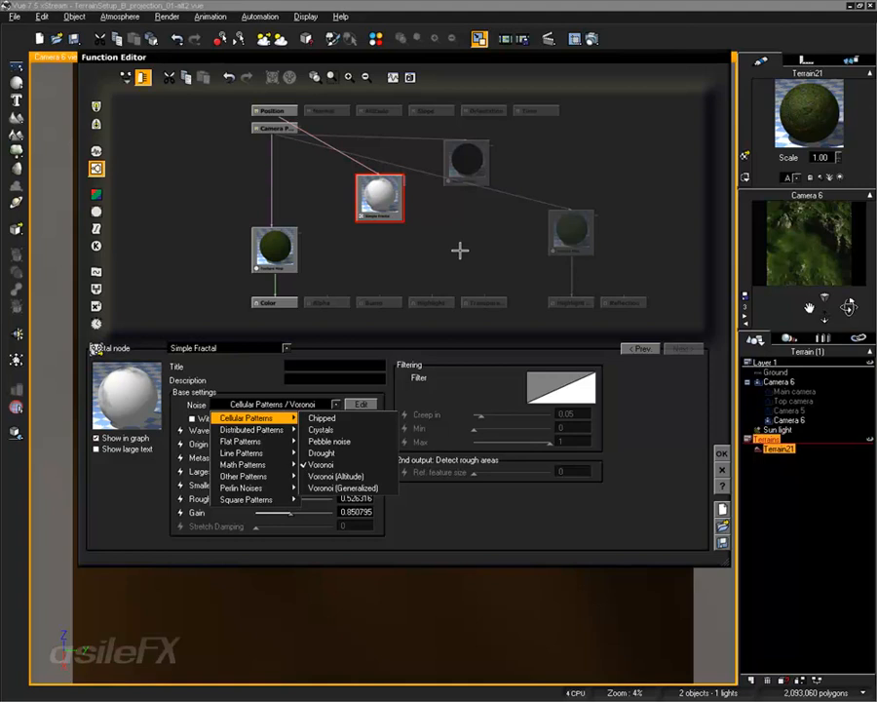
{"action": "left_click", "coordinate": [460, 251]}
{"action": "left_click", "coordinate": [390, 203]}
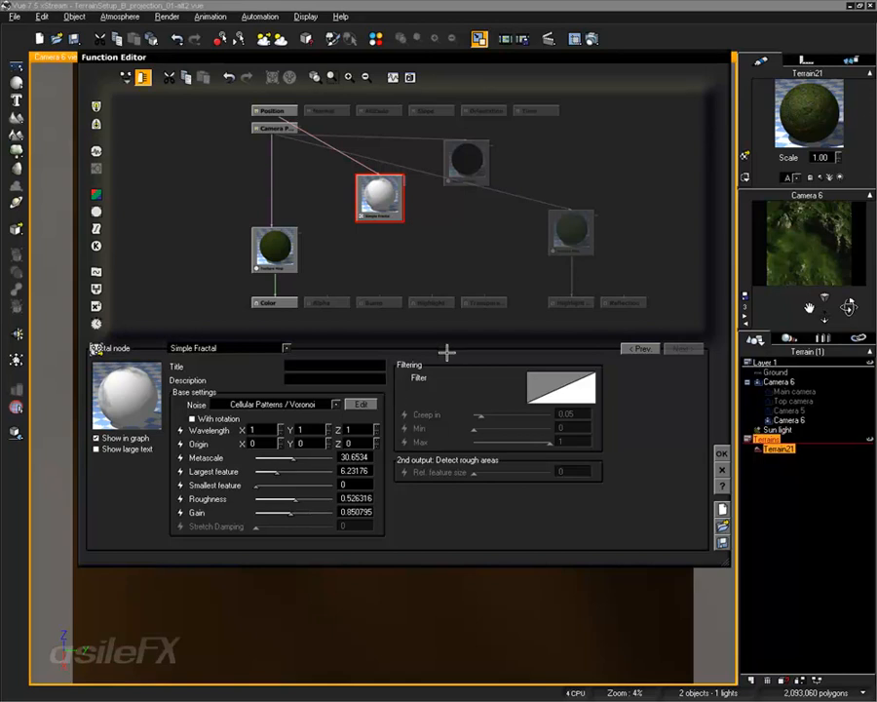
- Move the Simple Fractal node aside, add a Blender node below it, and connect the fractal to the Blender
{"action": "left_click", "coordinate": [397, 248]}
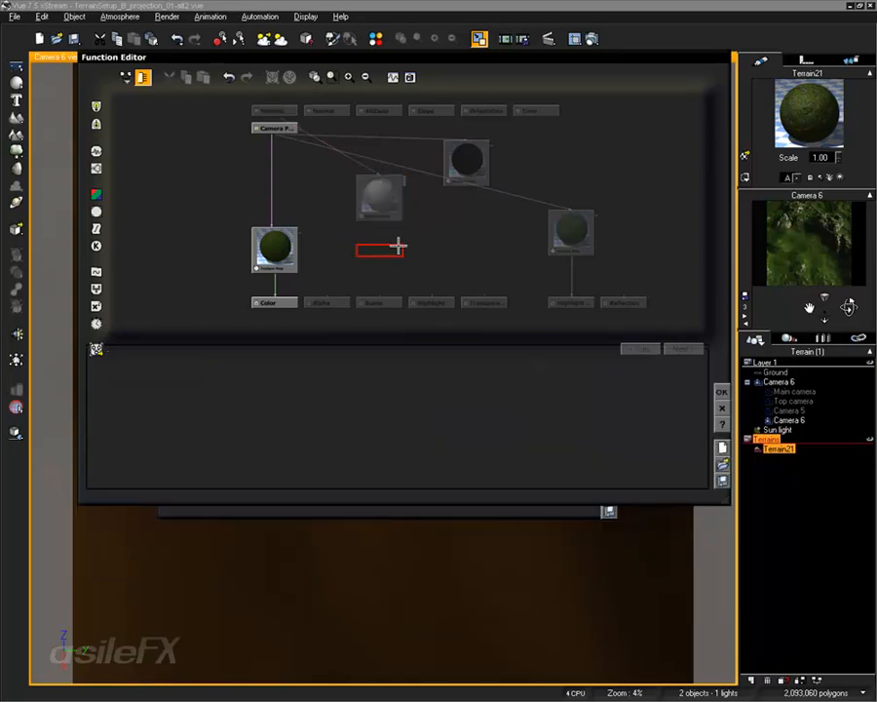
{"action": "left_click_drag", "start_coordinate": [387, 198], "coordinate": [352, 197]}
{"action": "left_click", "coordinate": [399, 244]}
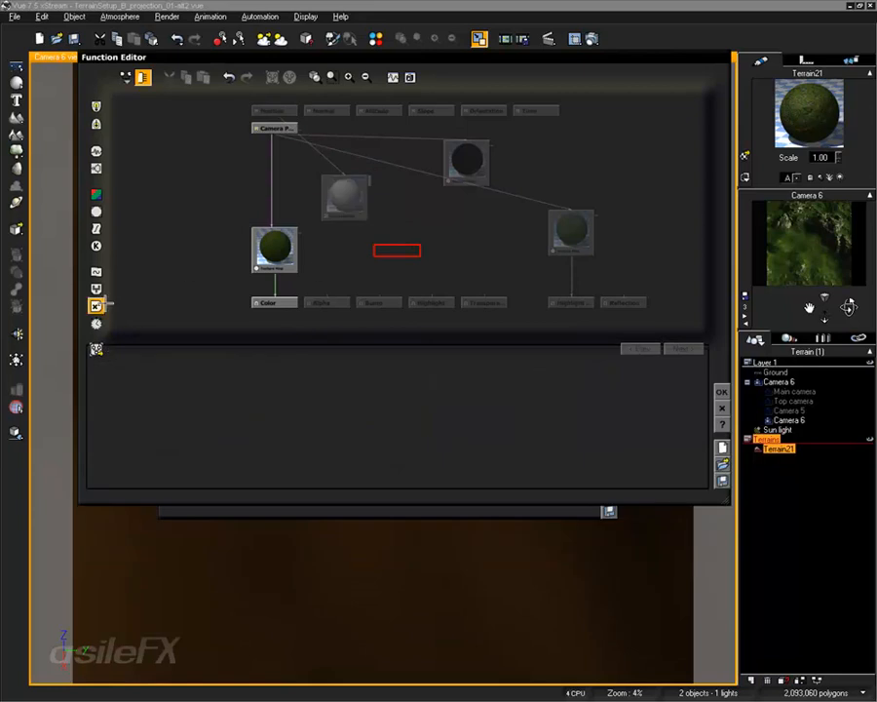
{"action": "left_click", "coordinate": [95, 306]}
{"action": "left_click_drag", "start_coordinate": [404, 246], "coordinate": [348, 211]}
{"action": "left_click", "coordinate": [367, 222]}
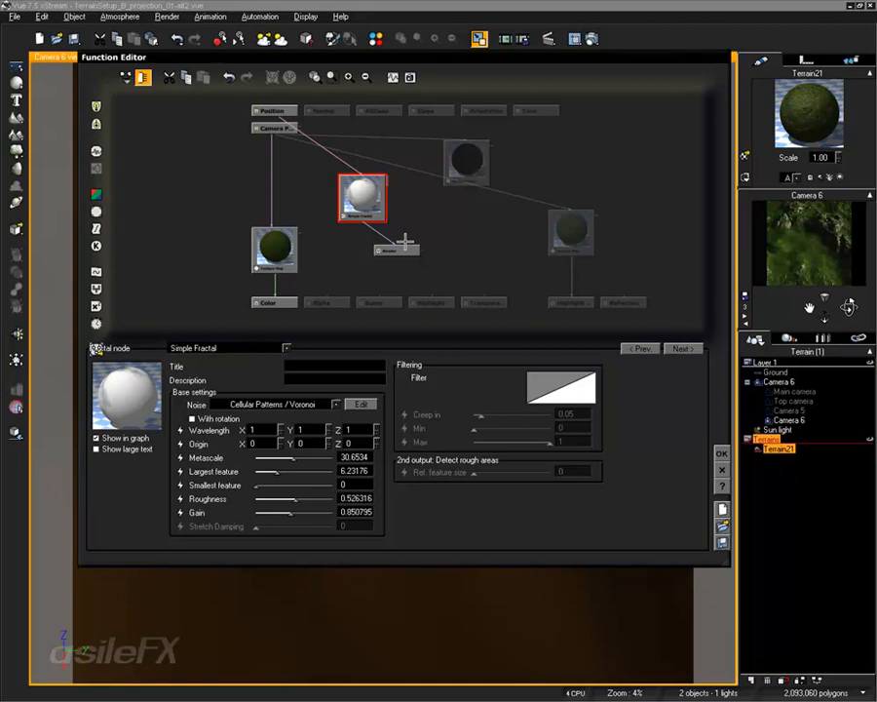
{"action": "mouse_move", "coordinate": [400, 247]}
{"action": "left_mouse_down"}
{"action": "mouse_move", "coordinate": [429, 213]}
{"action": "mouse_move", "coordinate": [449, 219]}
{"action": "mouse_move", "coordinate": [398, 250]}
{"action": "left_mouse_up"}
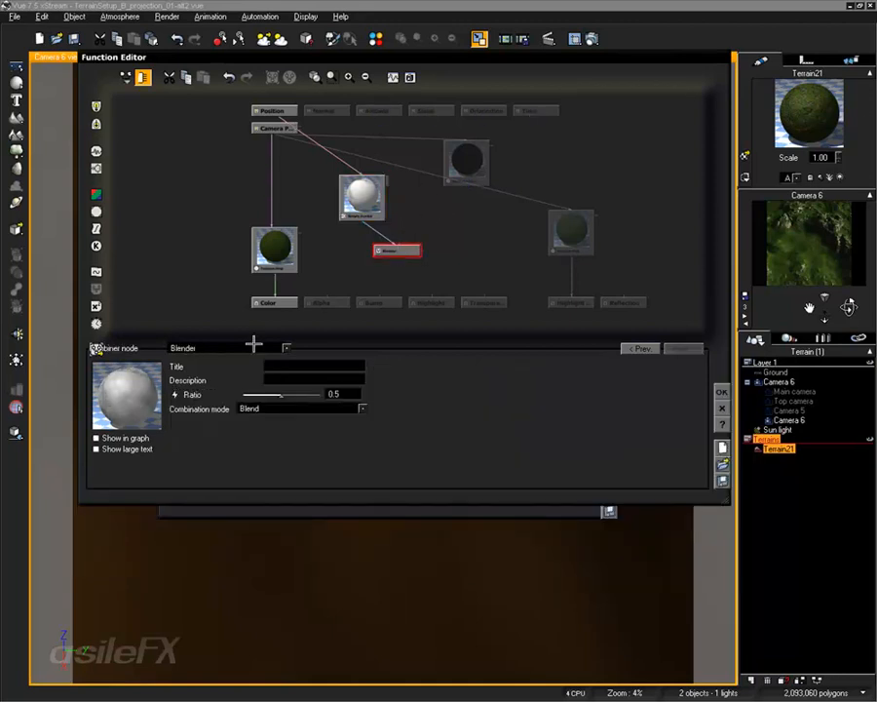
- Connect the bump texture map to the Blender's ratio and the Blender to the Bump output, and accept the function
{"action": "left_click", "coordinate": [220, 348]}
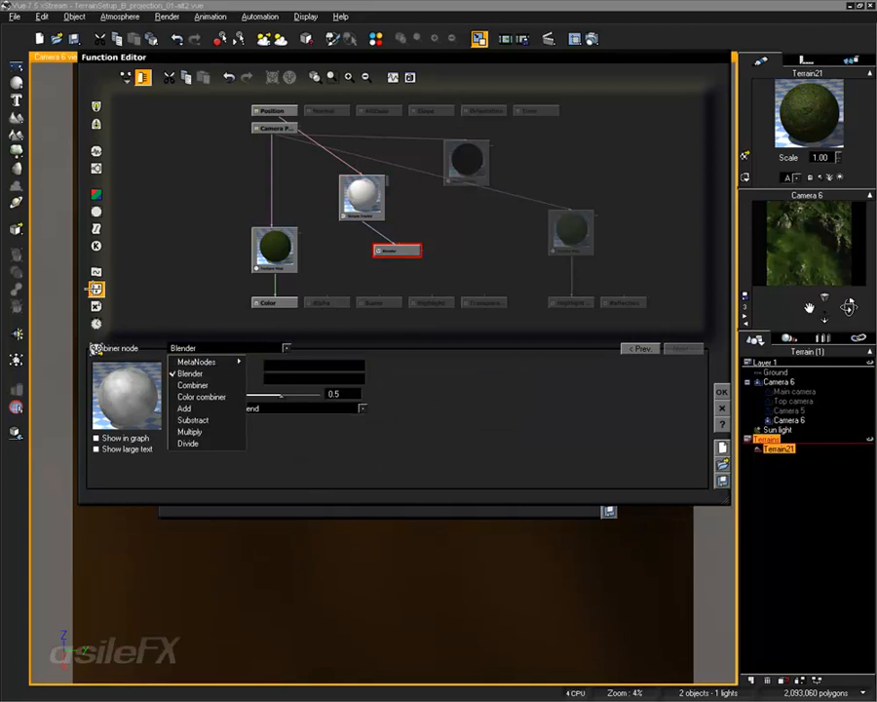
{"action": "left_click", "coordinate": [396, 252]}
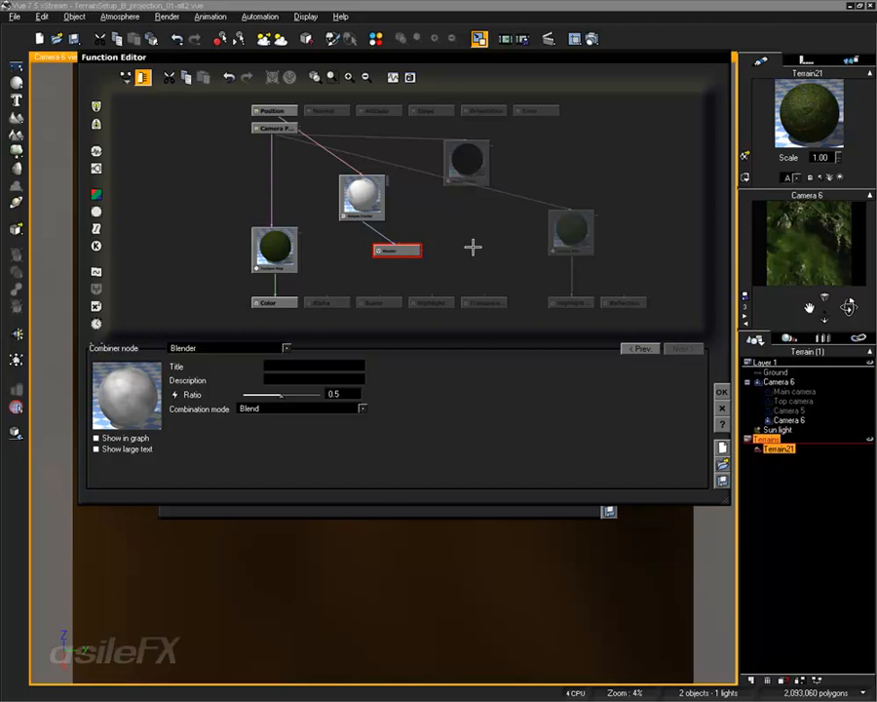
{"action": "left_click", "coordinate": [361, 190]}
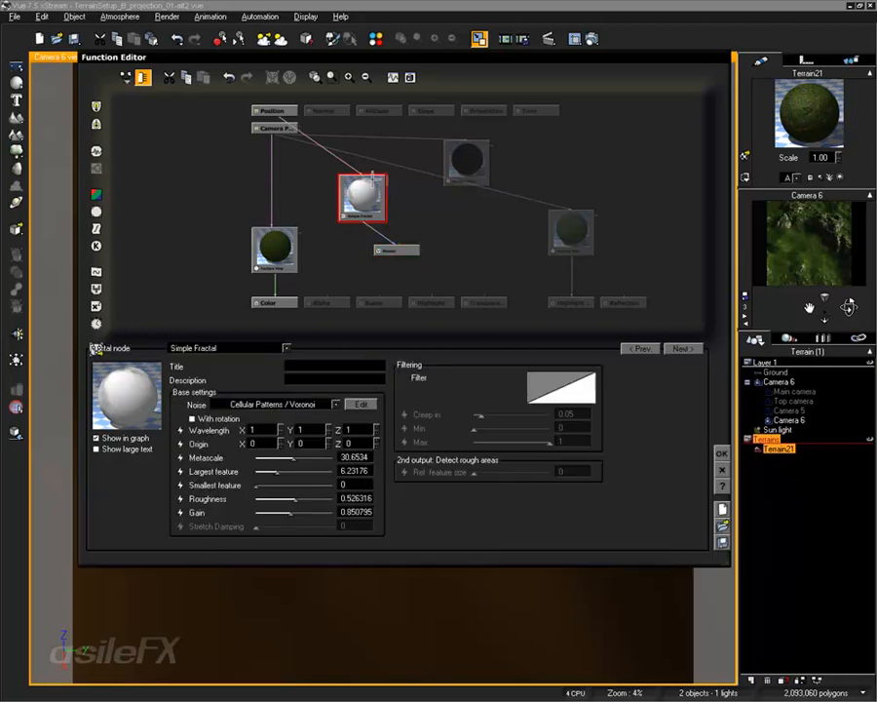
{"action": "left_click", "coordinate": [415, 198]}
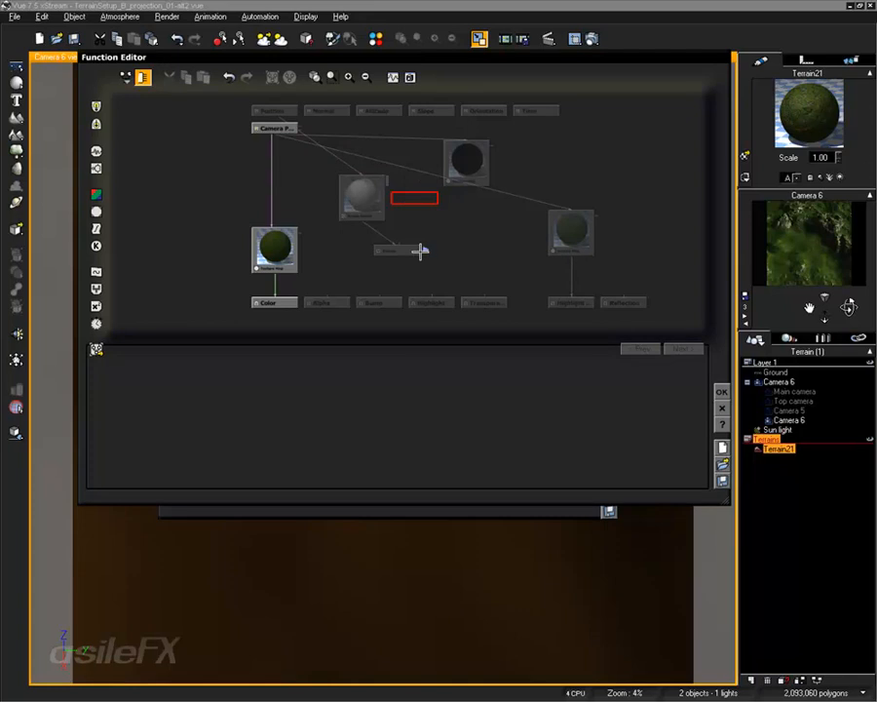
{"action": "left_click_drag", "start_coordinate": [419, 252], "coordinate": [446, 200]}
{"action": "left_click", "coordinate": [498, 194]}
{"action": "left_click_drag", "start_coordinate": [276, 131], "coordinate": [277, 150]}
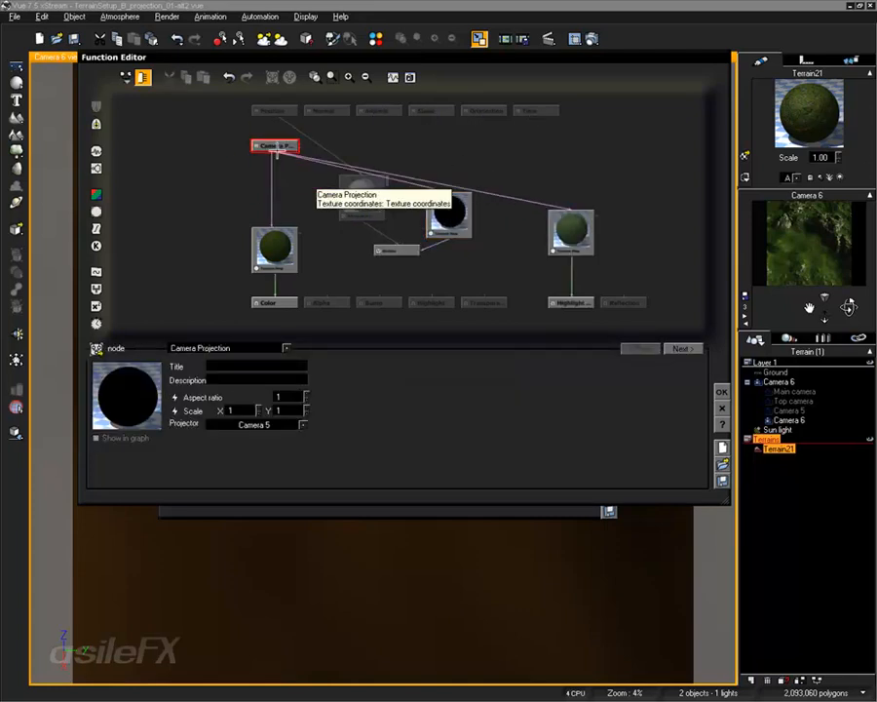
{"action": "left_click_drag", "start_coordinate": [376, 298], "coordinate": [396, 255]}
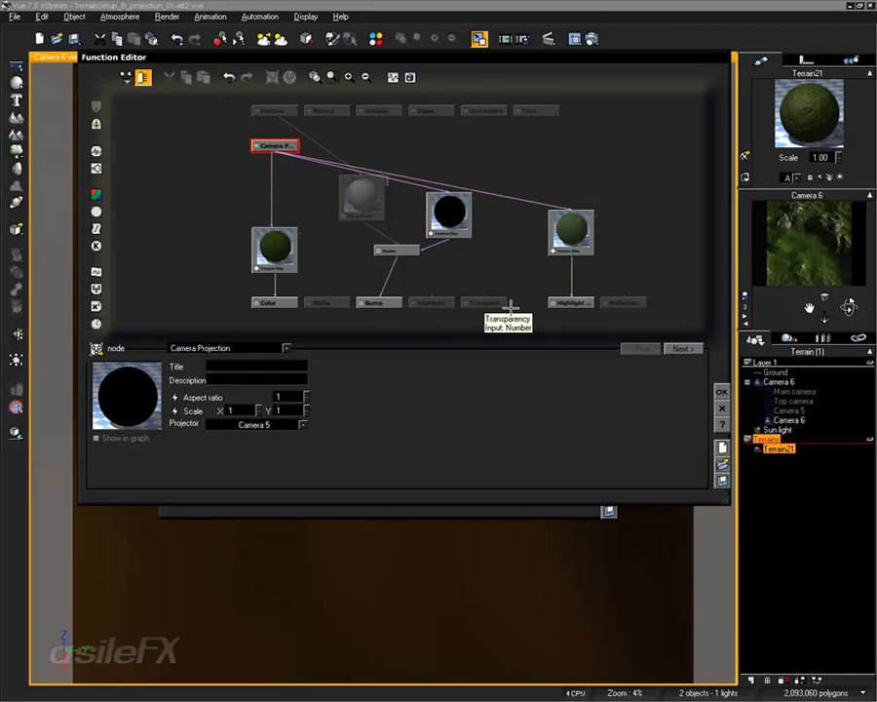
{"action": "left_click", "coordinate": [722, 391]}
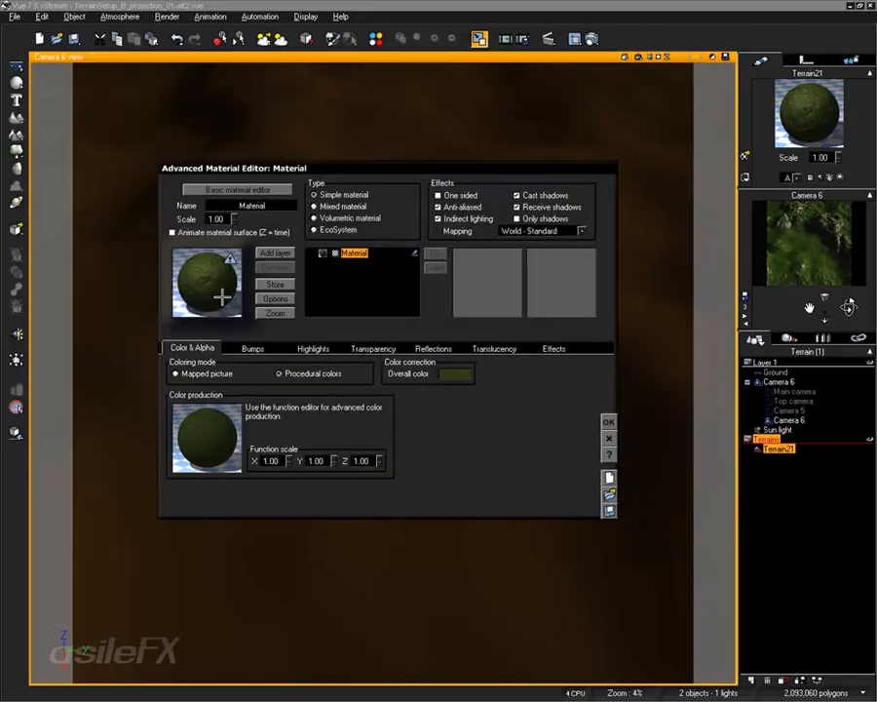
- Check the bump production preview, accept the material, and test-render the Camera 6 view only until the bump effect can be judged
{"action": "left_click", "coordinate": [253, 347]}
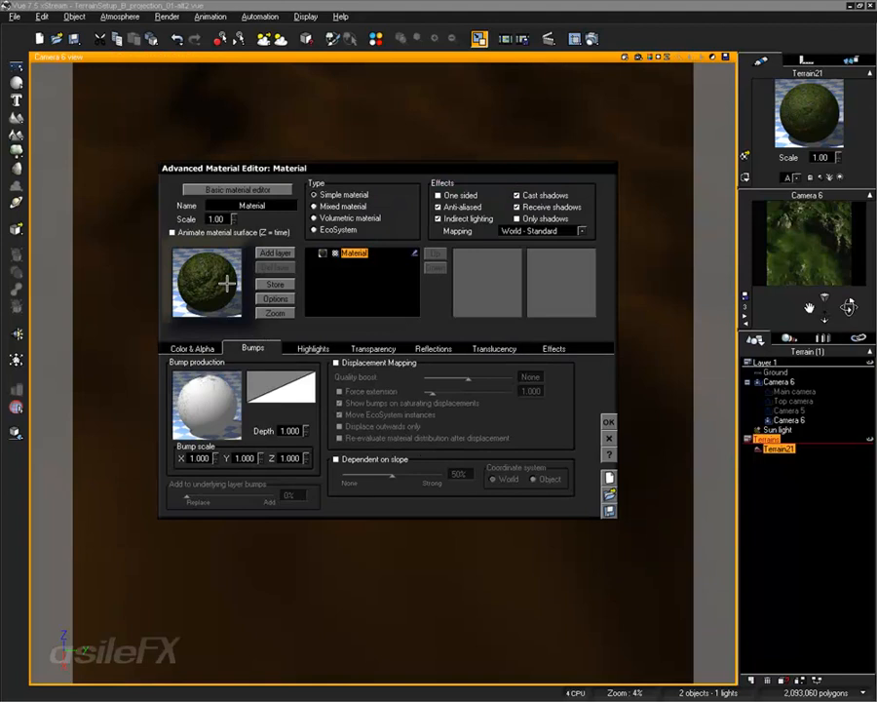
{"action": "left_click", "coordinate": [607, 423]}
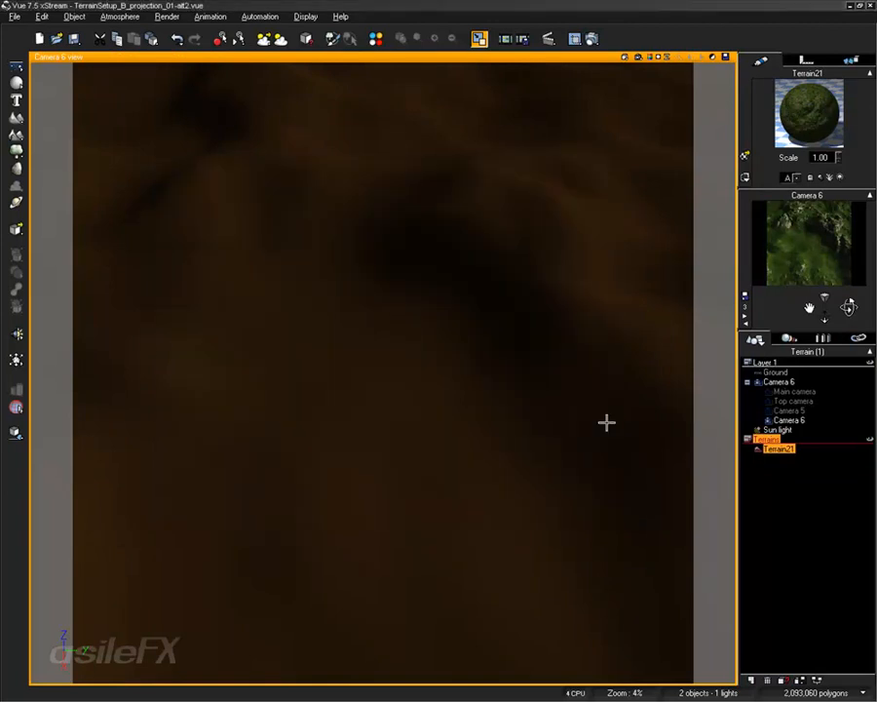
{"action": "left_click", "coordinate": [591, 39]}
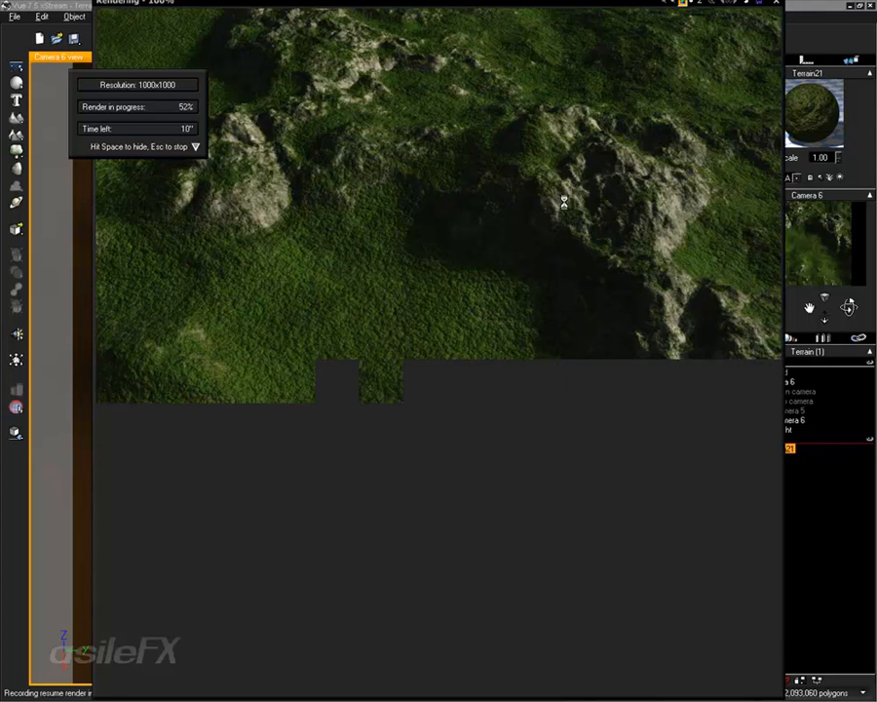
{"action": "key", "text": "Escape"}
{"action": "left_click", "coordinate": [691, 144]}
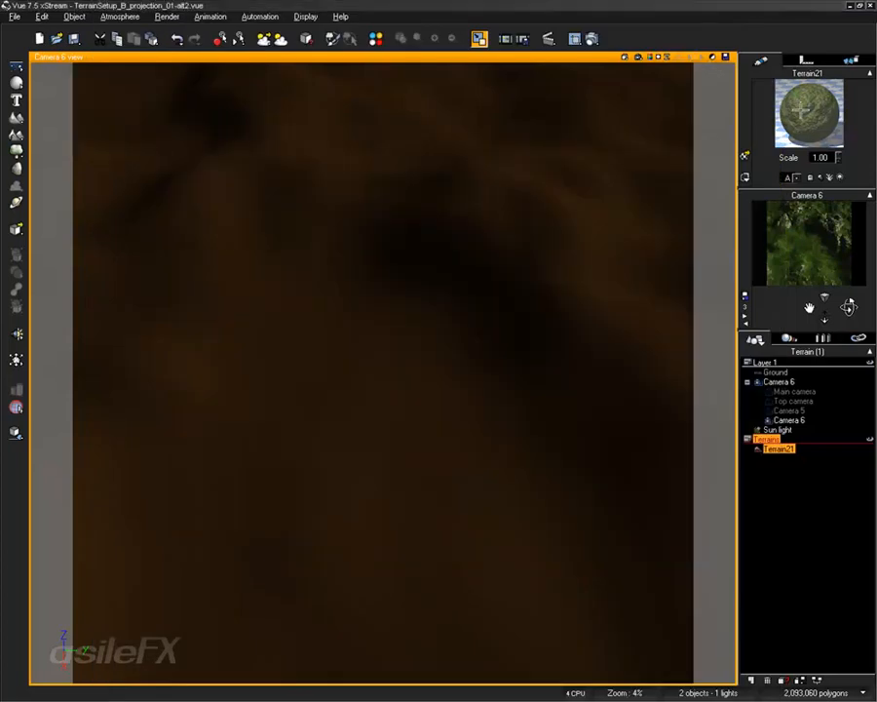
- Reopen the material's bump function, invert the Terrain_Bump2 image in the Texture Map node, and accept the function and material
{"action": "key", "text": "ctrl+e"}
{"action": "right_click", "coordinate": [228, 410]}
{"action": "left_click", "coordinate": [260, 396]}
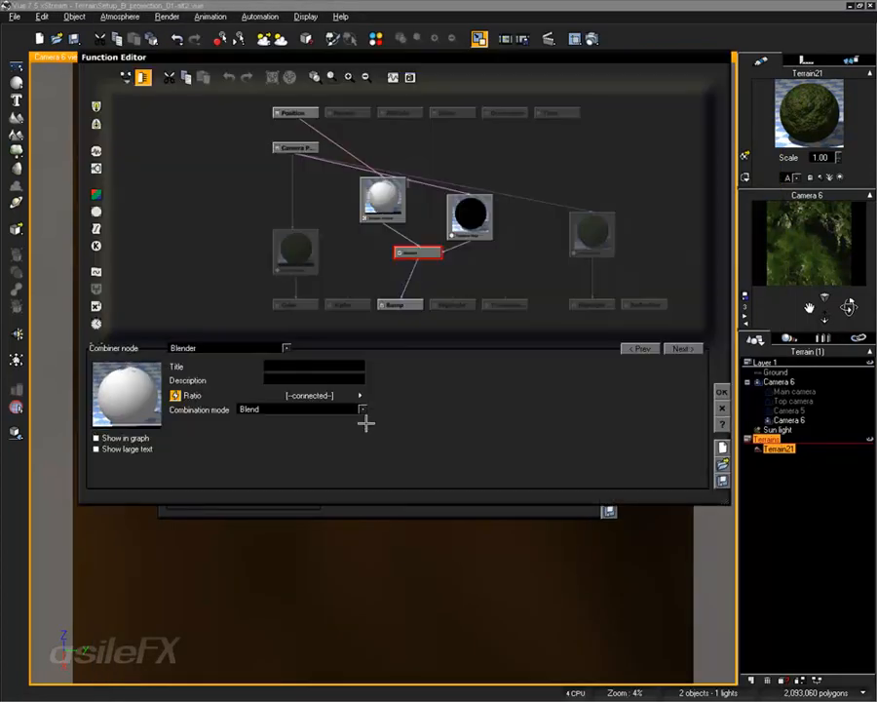
{"action": "left_click", "coordinate": [470, 215]}
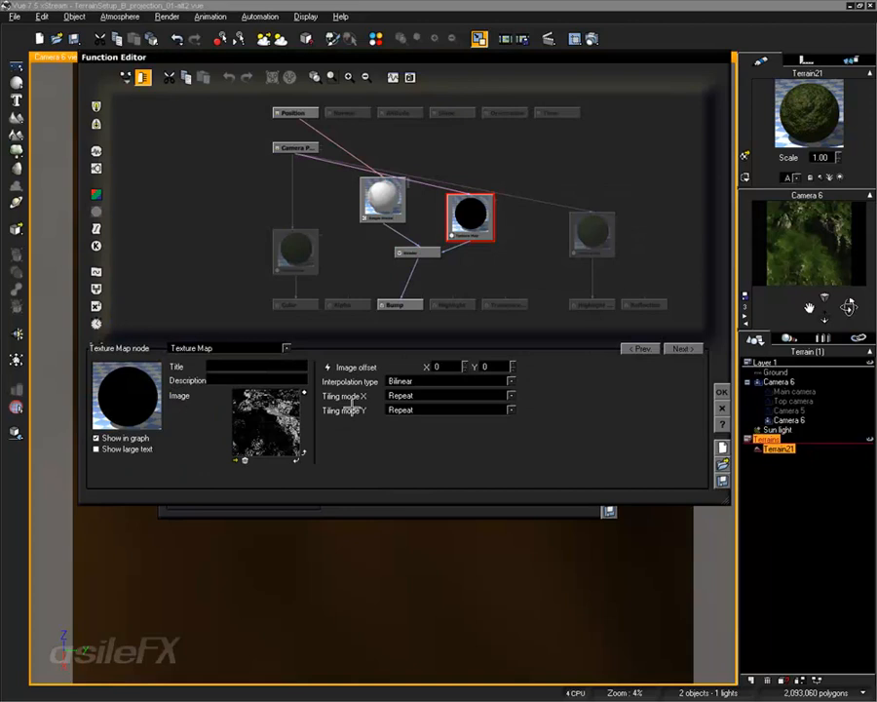
{"action": "left_click", "coordinate": [304, 392]}
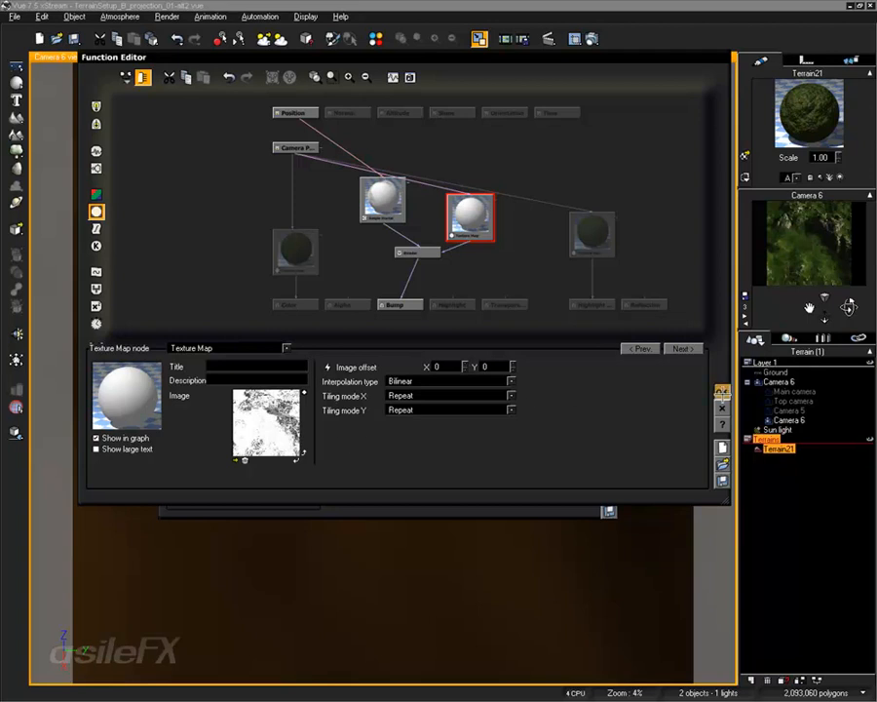
{"action": "left_click", "coordinate": [722, 391]}
{"action": "left_click", "coordinate": [609, 422]}
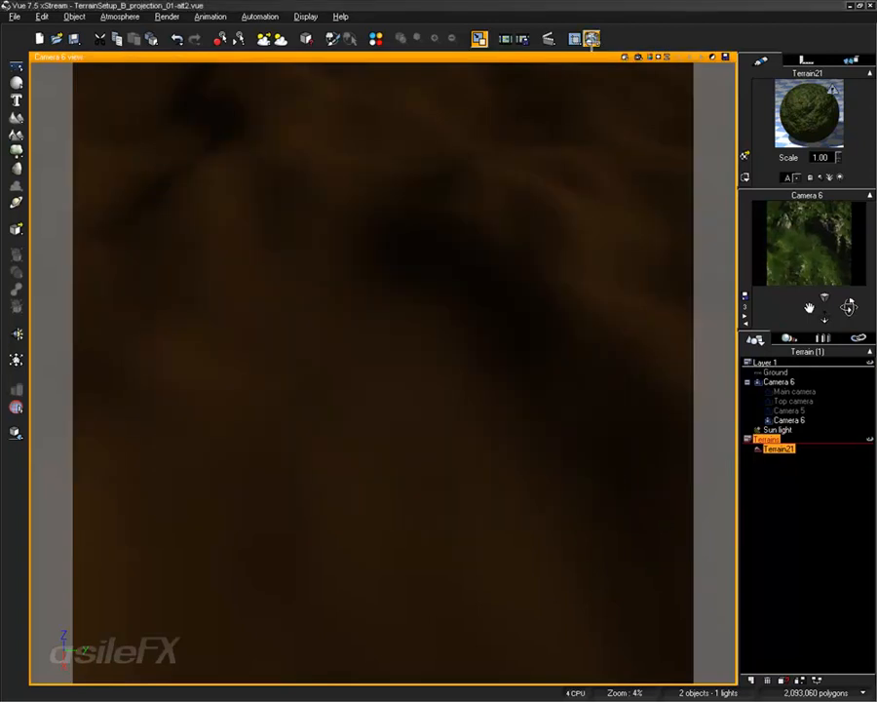
- Render the Camera 6 view again, examine the bumps across the grass and rock areas, and close the render
{"action": "left_click", "coordinate": [592, 39]}
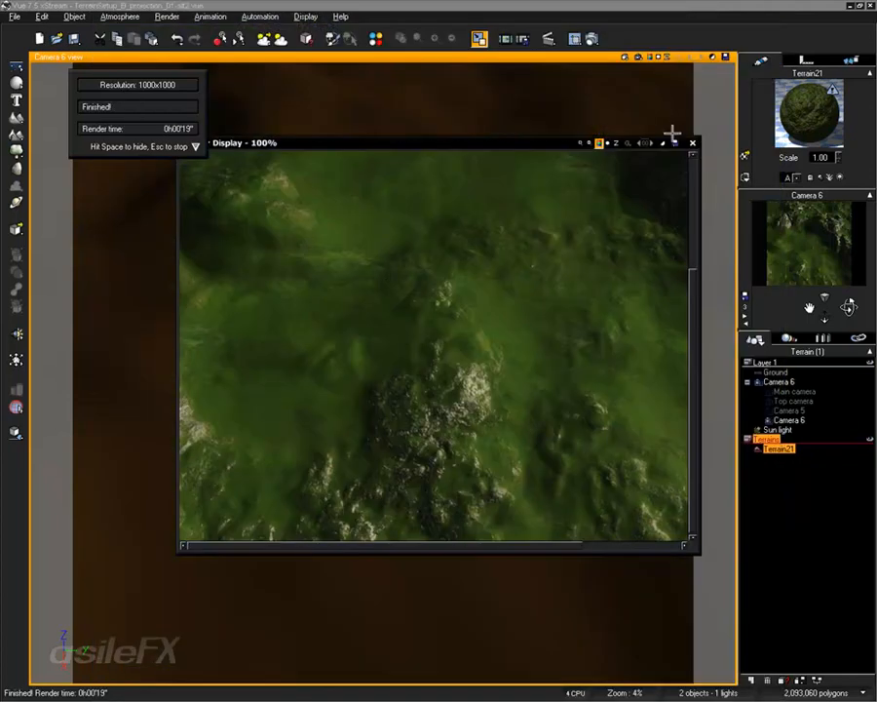
{"action": "left_click", "coordinate": [687, 141]}
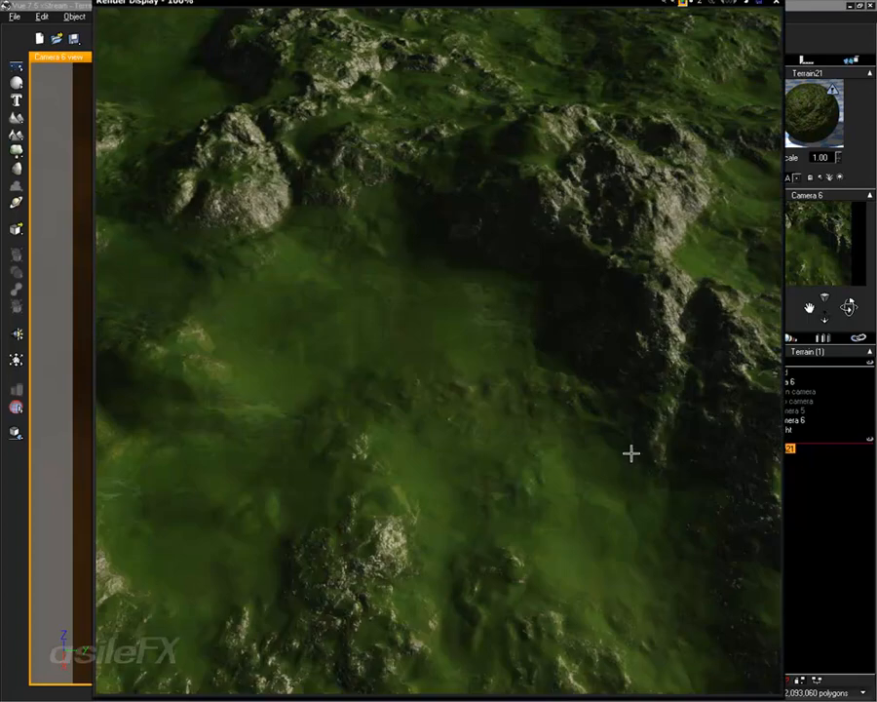
{"action": "left_click", "coordinate": [771, 4]}
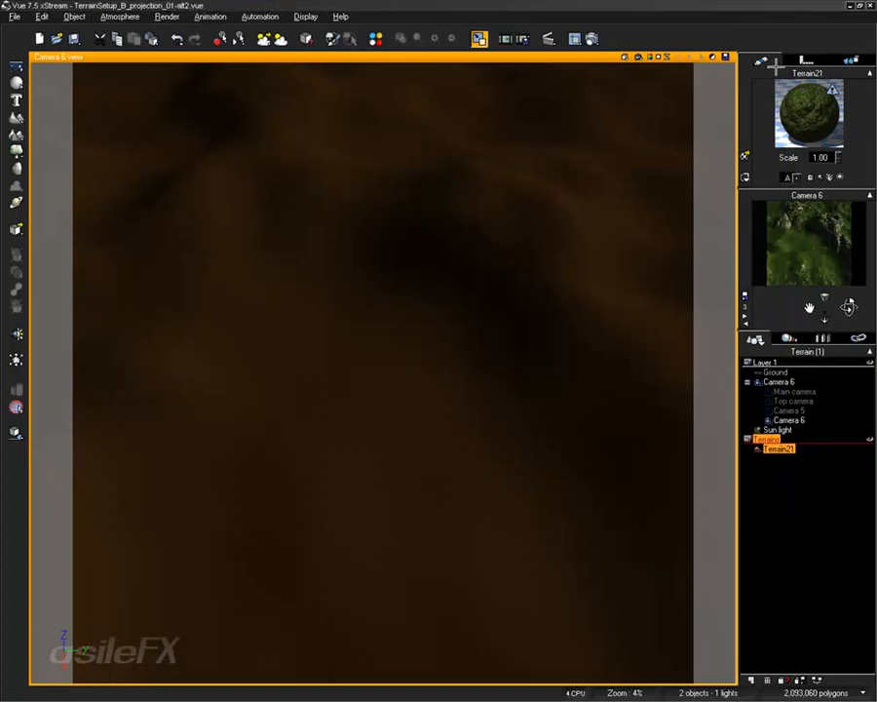
- Reopen Terrain21's bump function, replace the Texture Map node's image with terrain_bump from the Vue_Projection folder, and accept the function
{"action": "double_click", "coordinate": [809, 112]}
{"action": "right_click", "coordinate": [216, 394]}
{"action": "left_click", "coordinate": [249, 401]}
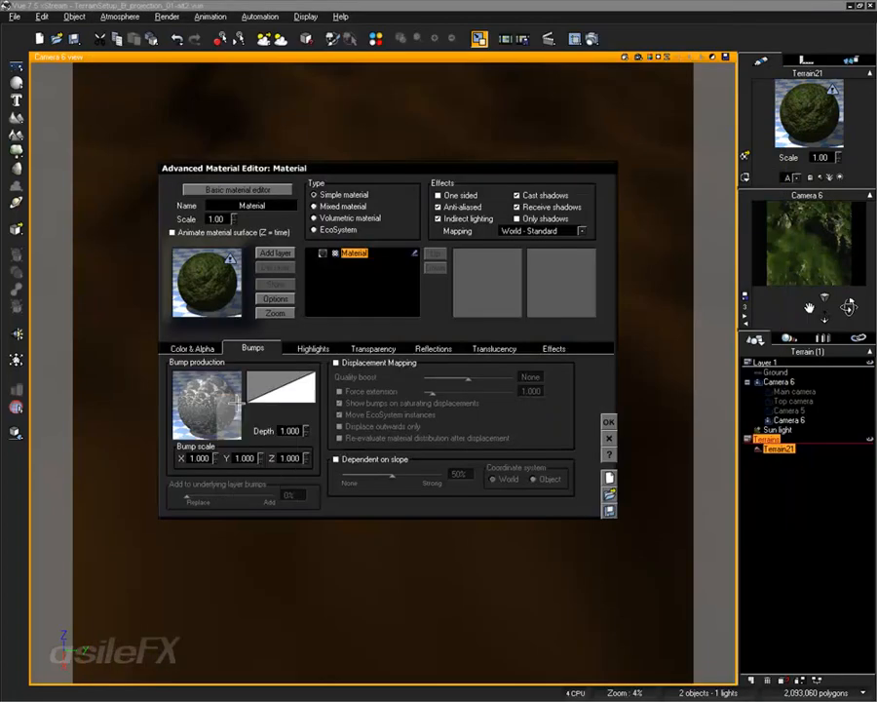
{"action": "left_click", "coordinate": [383, 198]}
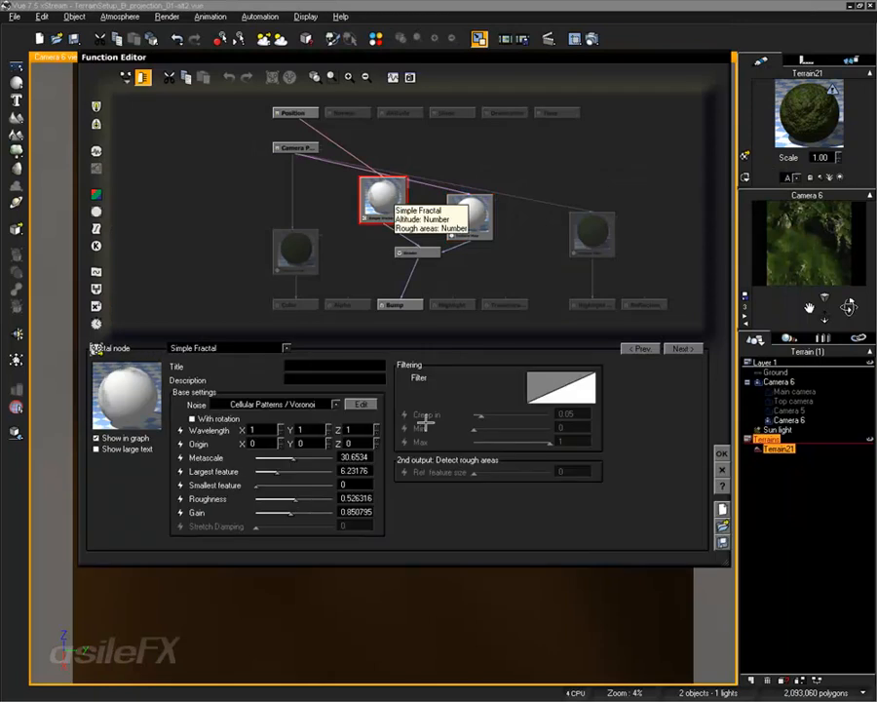
{"action": "left_click", "coordinate": [470, 215]}
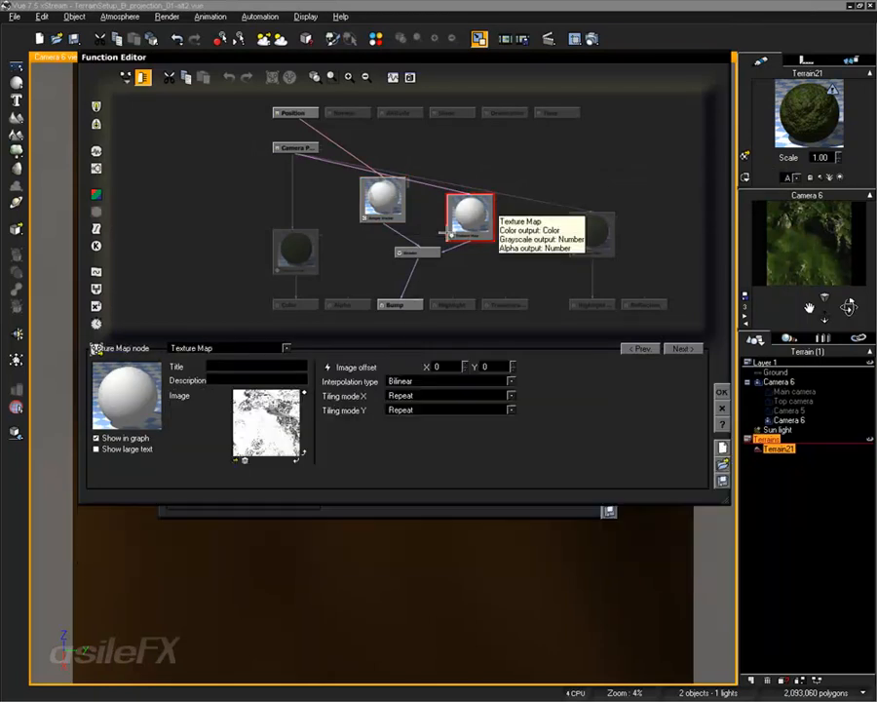
{"action": "left_click", "coordinate": [236, 461]}
{"action": "double_click", "coordinate": [353, 205]}
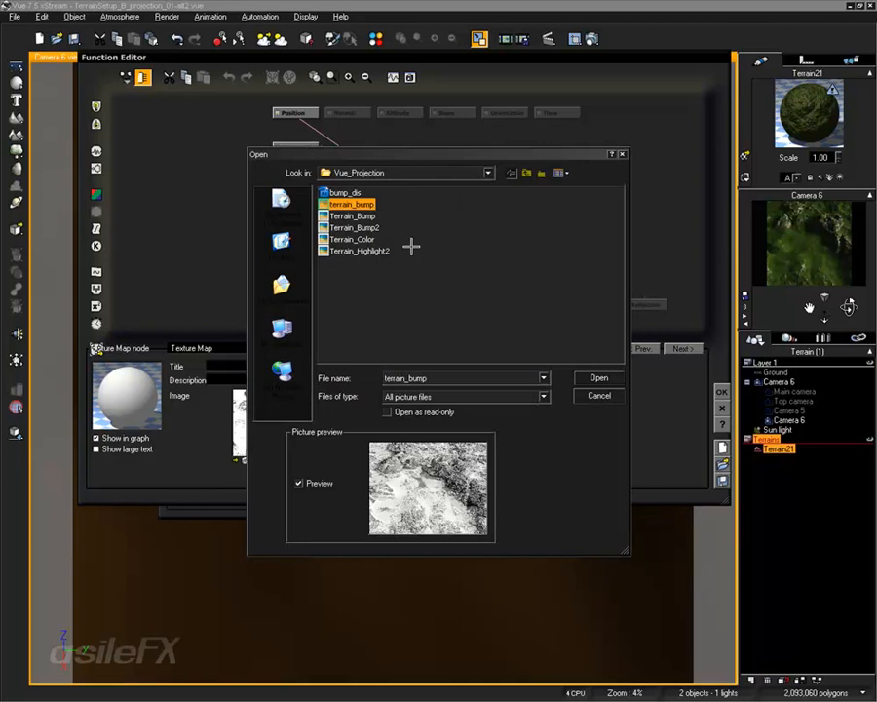
{"action": "left_click", "coordinate": [722, 391]}
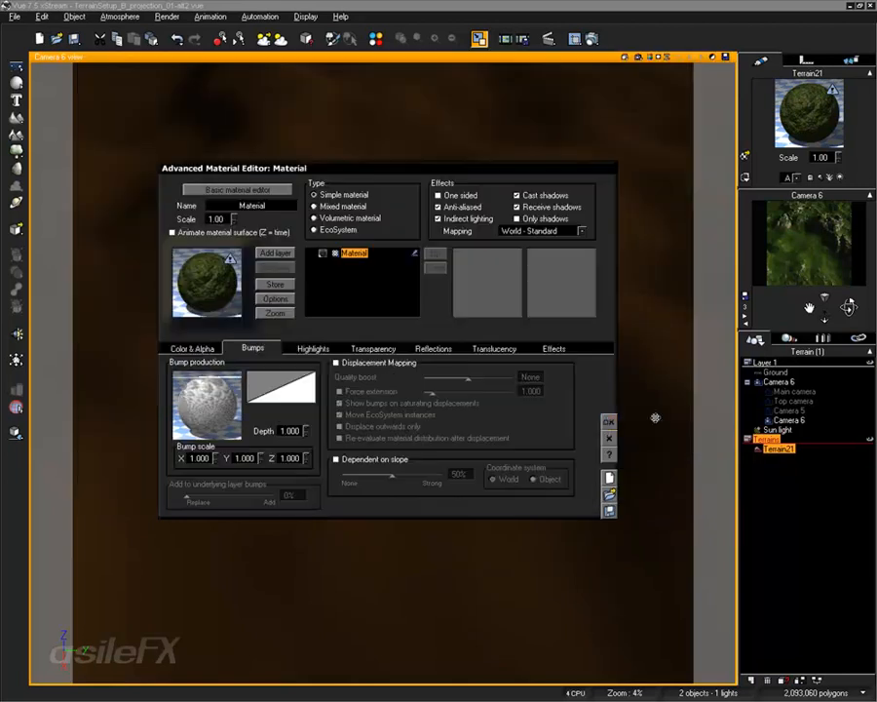
- Try inverting the terrain_bump image in the Texture Map node, accept the function, start a test render, then stop and close it
{"action": "right_click", "coordinate": [176, 392]}
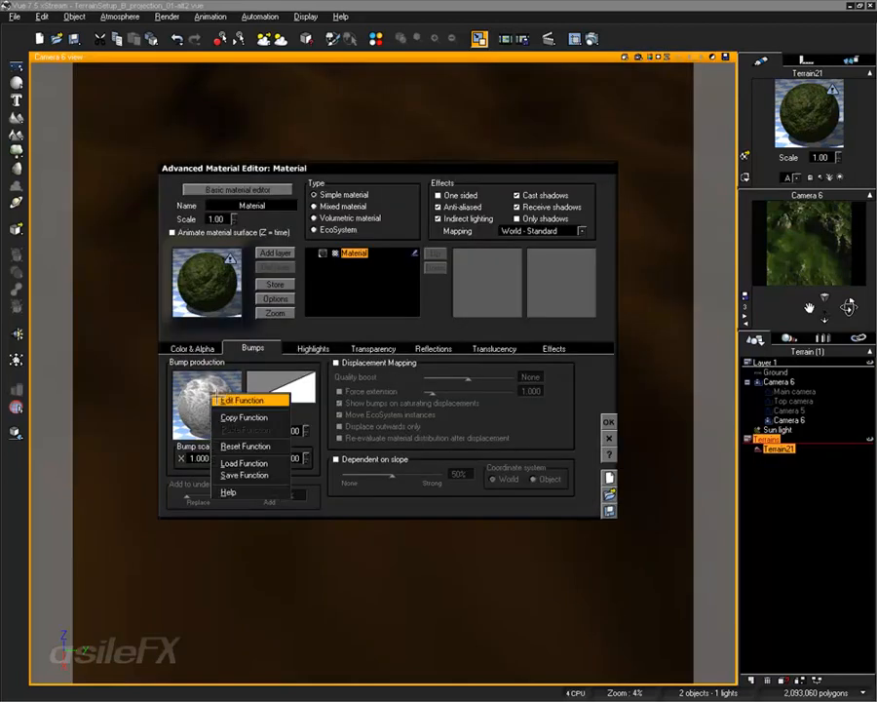
{"action": "left_click", "coordinate": [214, 398]}
{"action": "left_click", "coordinate": [305, 392]}
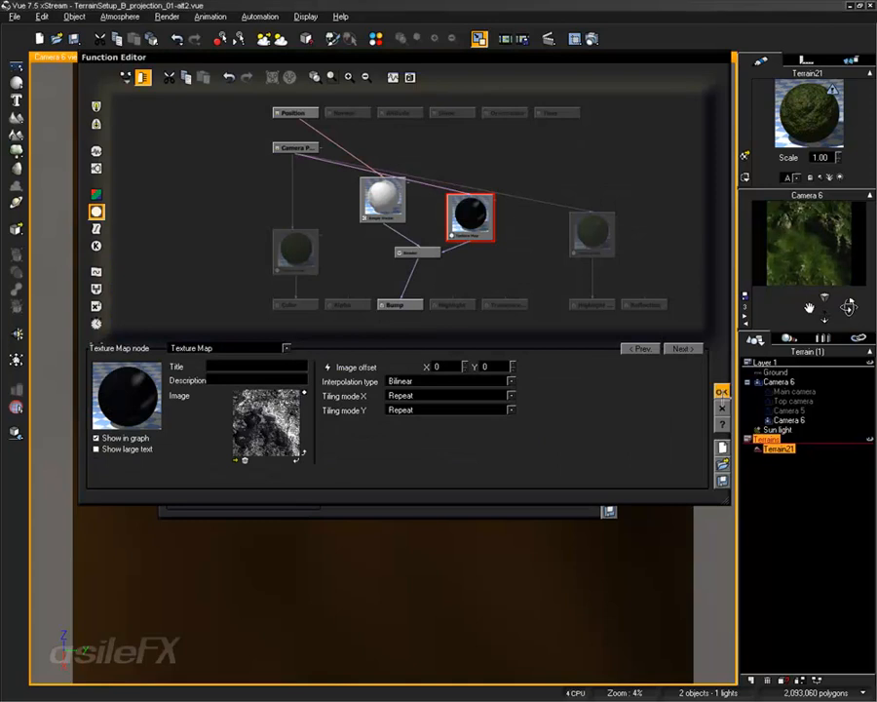
{"action": "left_click", "coordinate": [721, 391]}
{"action": "left_click", "coordinate": [591, 39]}
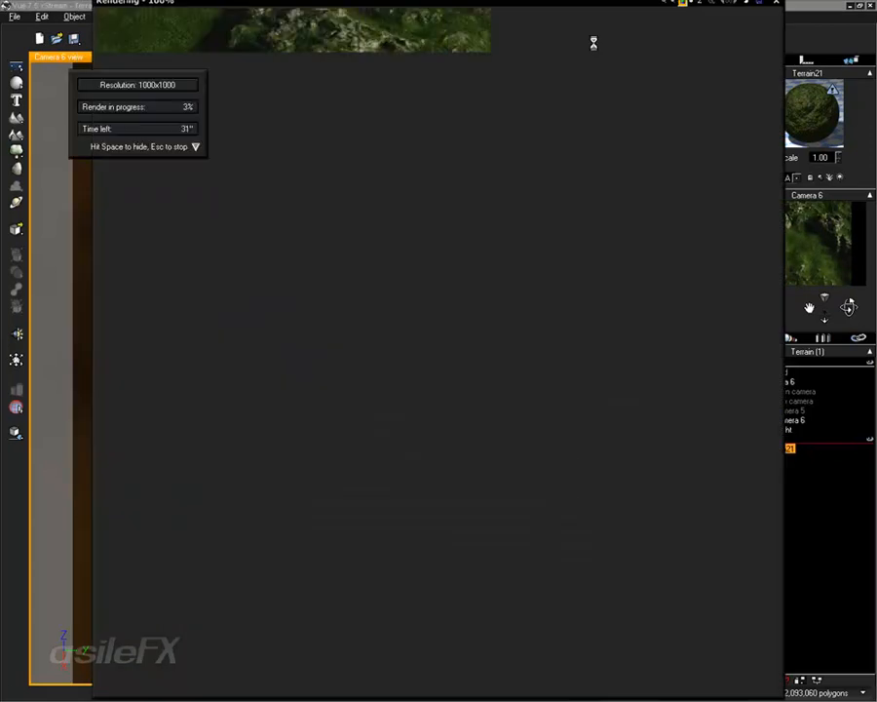
{"action": "key", "text": "Escape"}
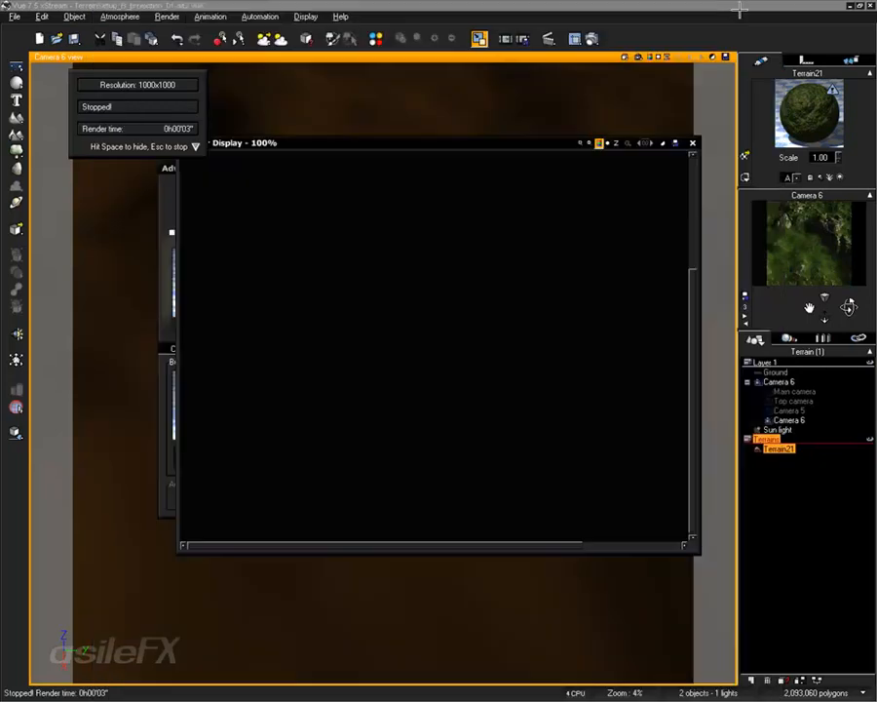
{"action": "left_click", "coordinate": [692, 142]}
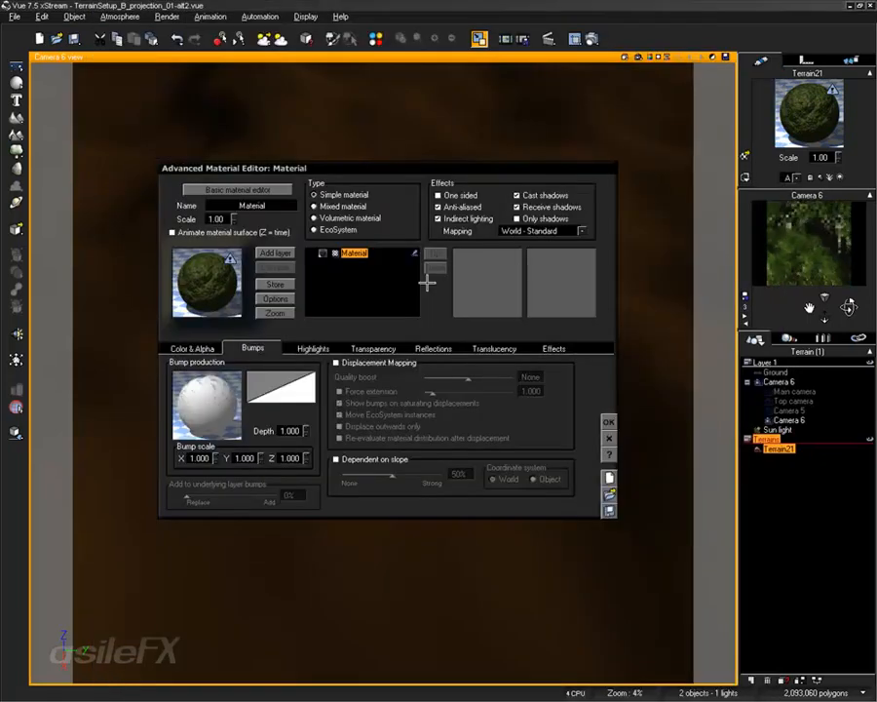
- Reverse the inversion of the terrain_bump image in the bump function's Texture Map node and accept the function
{"action": "right_click", "coordinate": [227, 398]}
{"action": "left_click", "coordinate": [232, 403]}
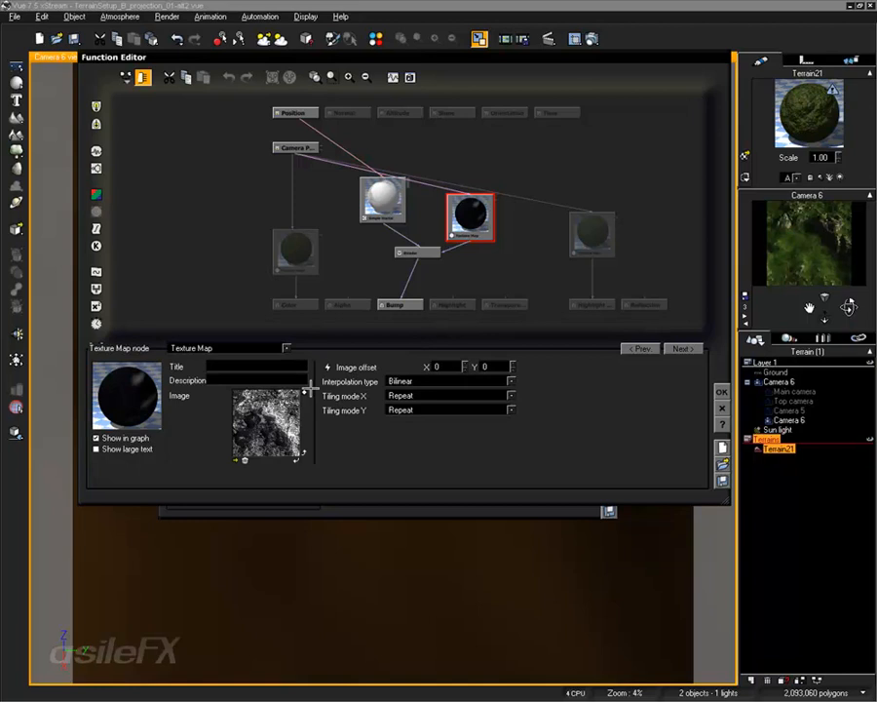
{"action": "left_click", "coordinate": [305, 394]}
{"action": "left_click", "coordinate": [722, 391]}
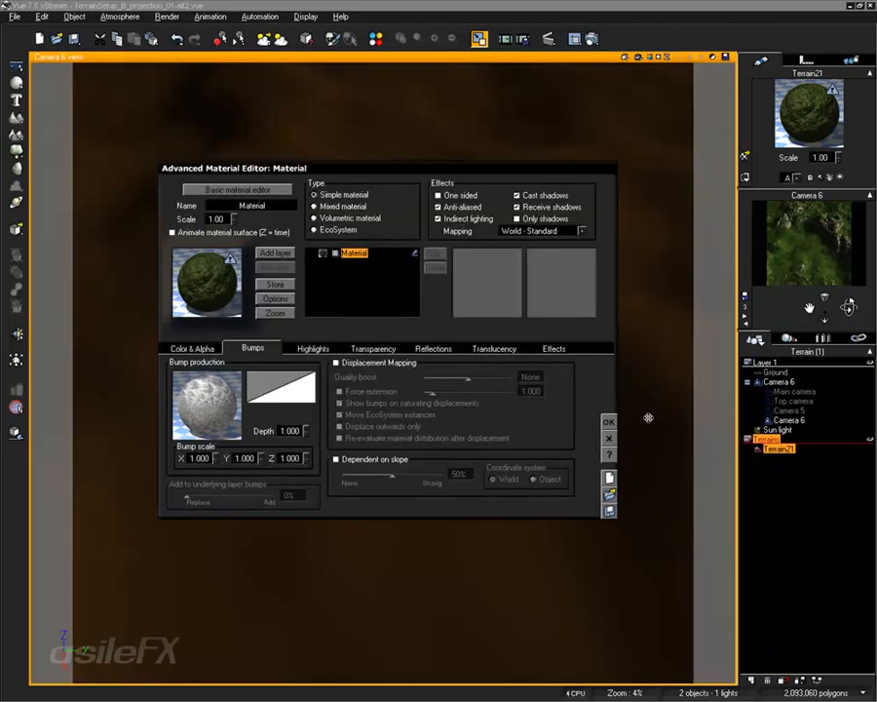
- Accept the material, render the Camera 6 view to examine the bumps, and close the render
{"action": "left_click", "coordinate": [607, 420]}
{"action": "left_click", "coordinate": [591, 37]}
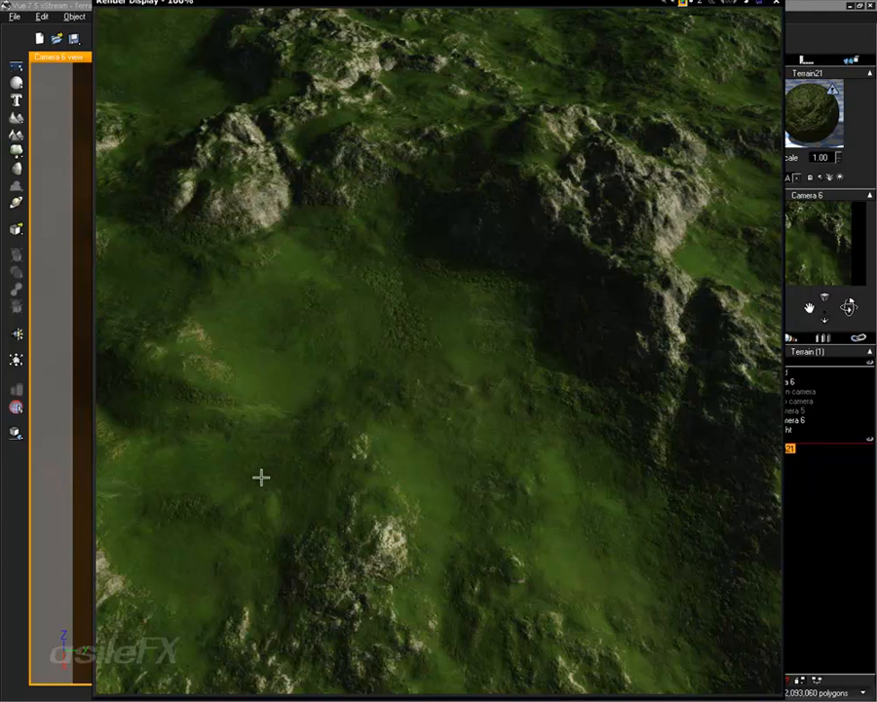
{"action": "left_click", "coordinate": [770, 347]}
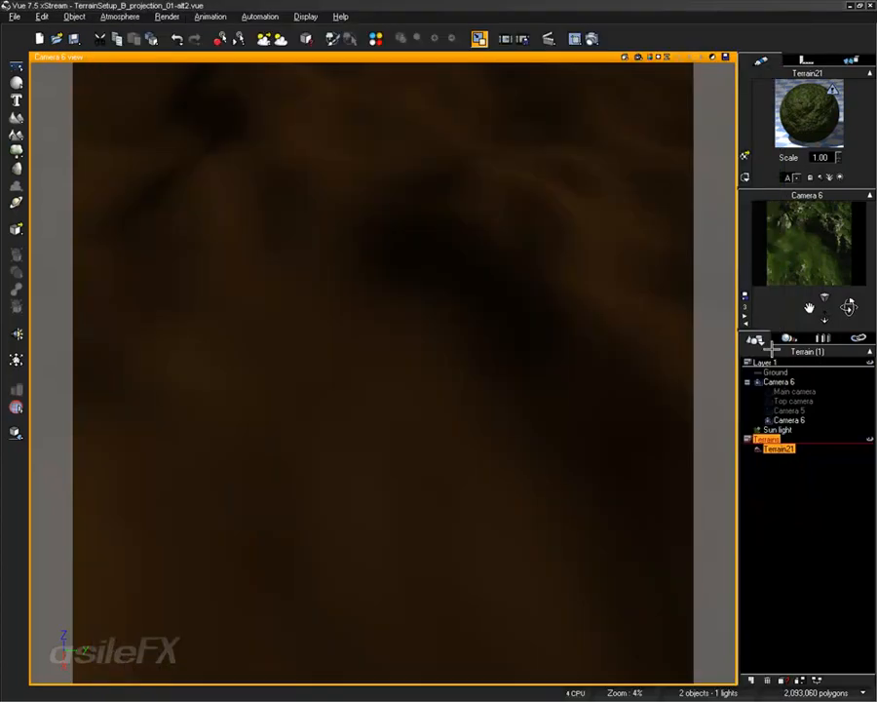
- Store the current view as a new camera, reframe it closer on the rocky slope, and quick-render it in the viewport
{"action": "left_click", "coordinate": [745, 295]}
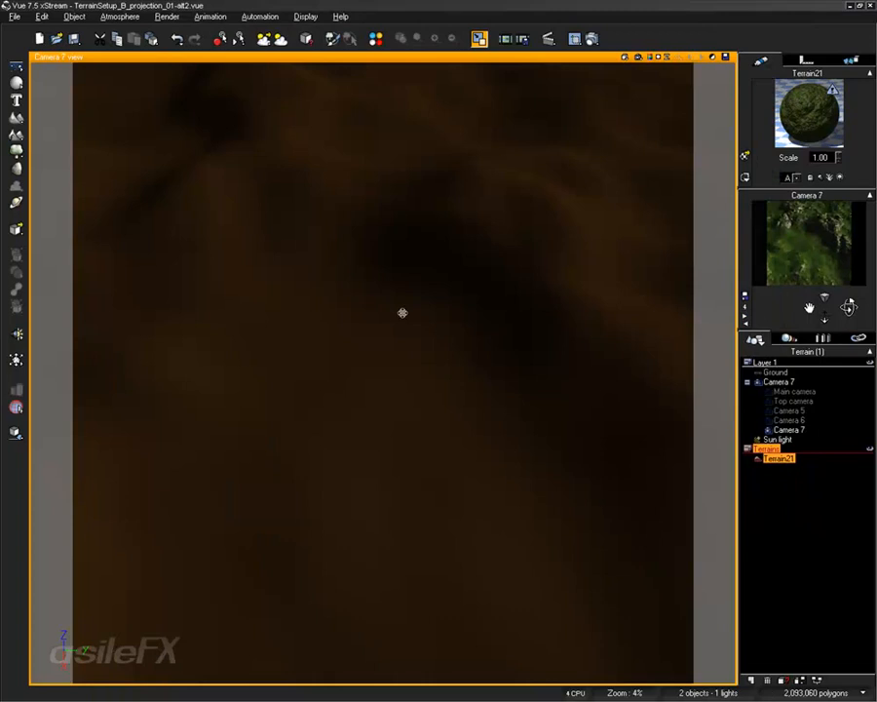
{"action": "left_click", "coordinate": [786, 562]}
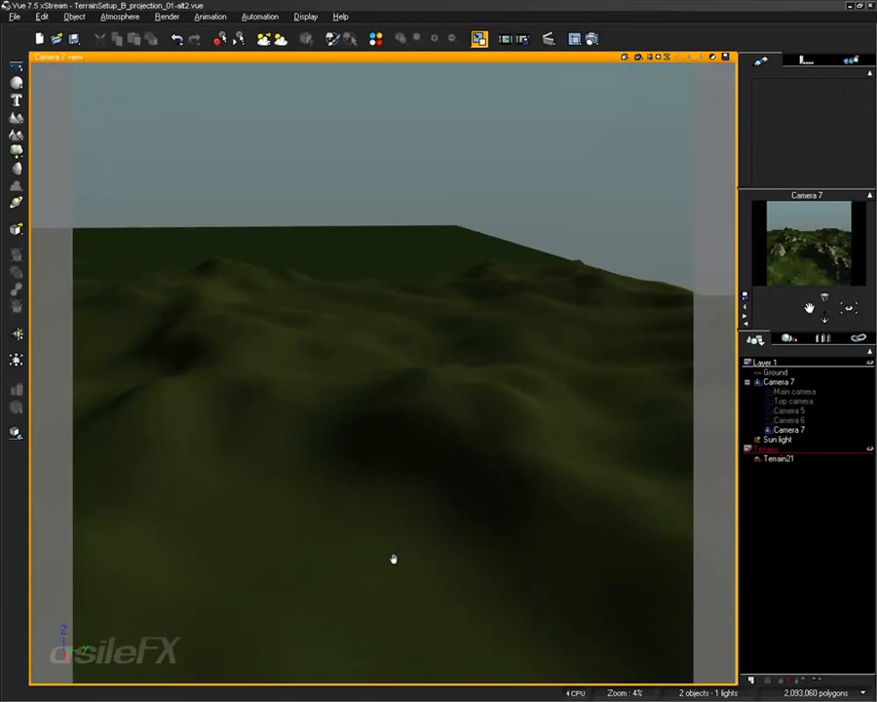
{"action": "right_click_drag", "start_coordinate": [392, 558], "coordinate": [450, 656]}
{"action": "right_click_drag", "start_coordinate": [553, 417], "coordinate": [507, 381]}
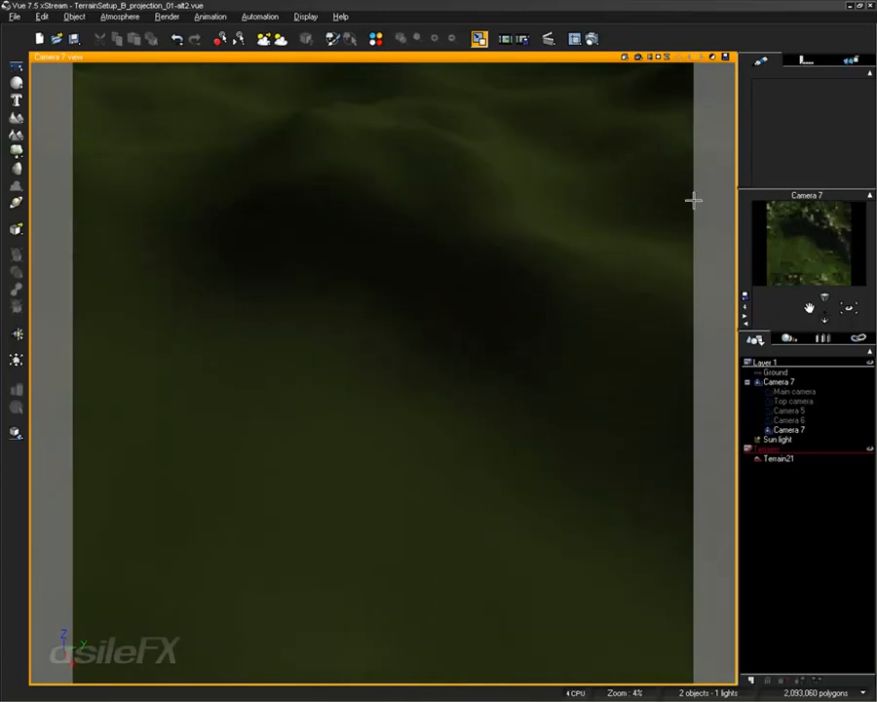
{"action": "left_click", "coordinate": [639, 57]}
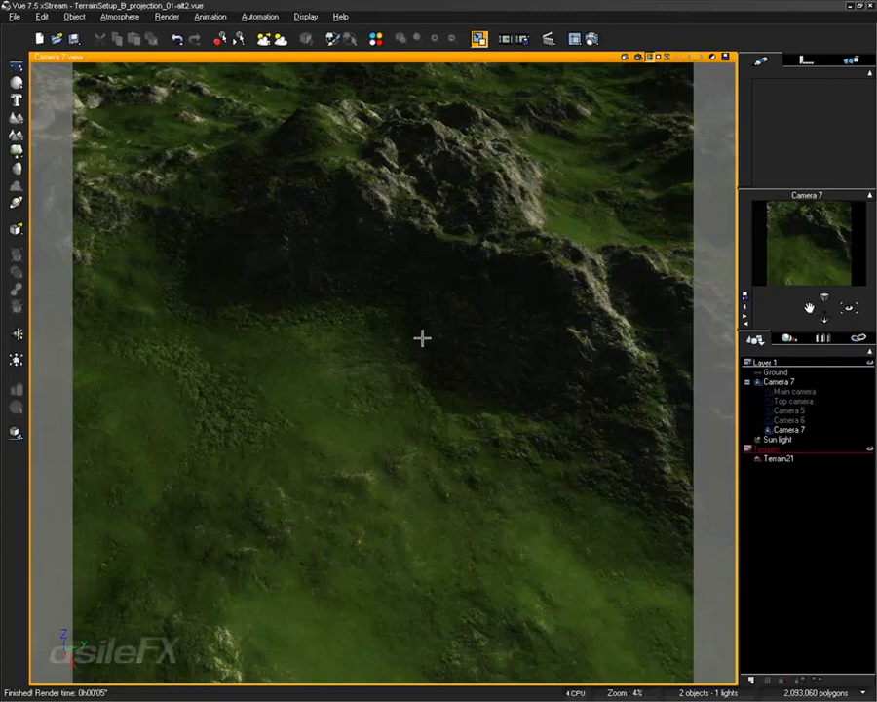
- In Terrain21's bump function, set the Simple Fractal's Metascale to 41.8552, Largest feature to 14.7795 and Gain to 0.75369, accept everything, and render Camera 7
{"action": "left_click", "coordinate": [785, 451]}
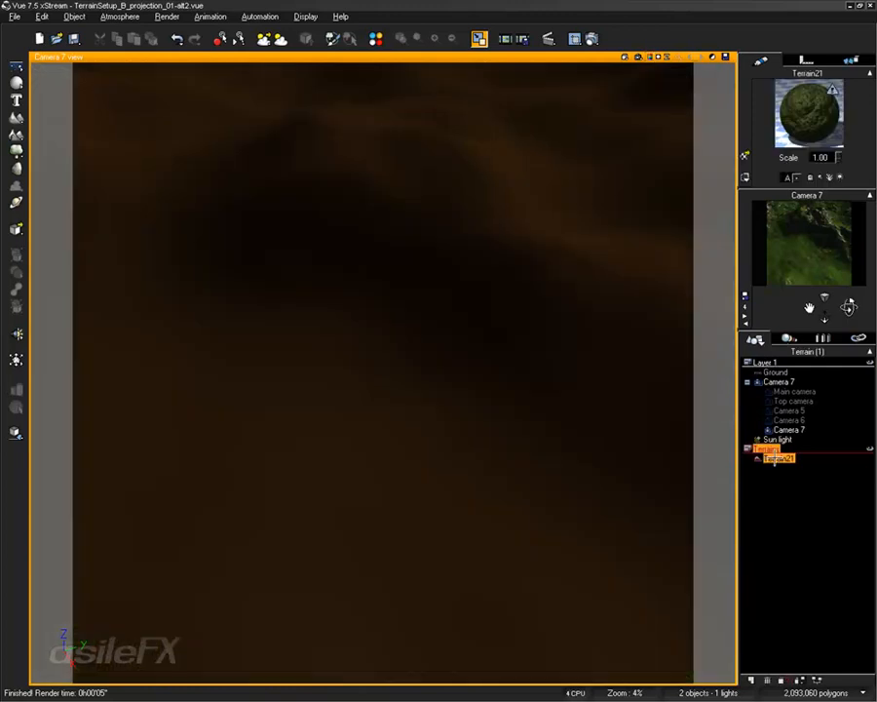
{"action": "double_click", "coordinate": [824, 119]}
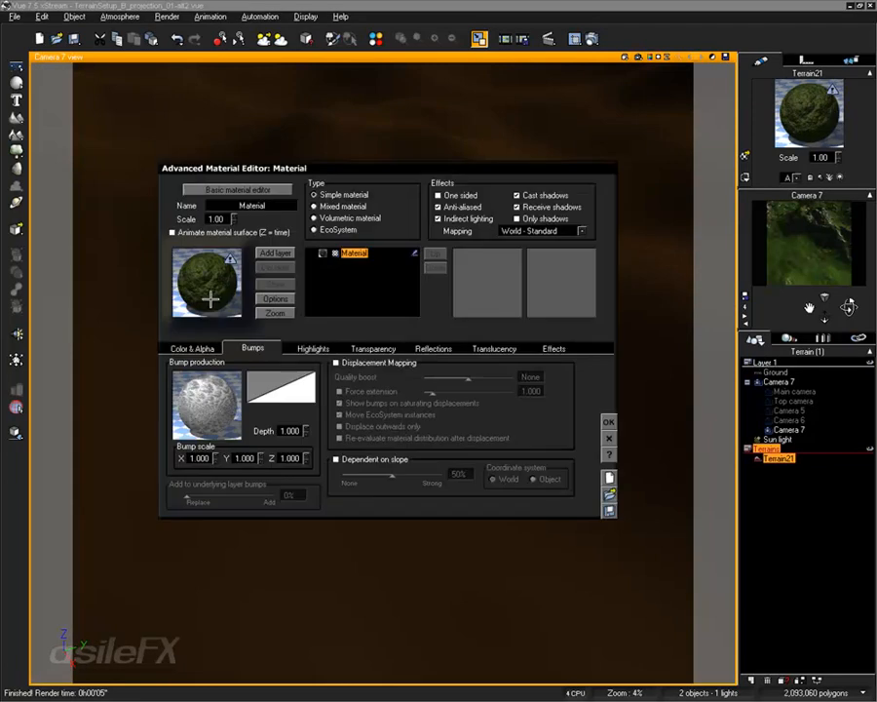
{"action": "right_click", "coordinate": [200, 390]}
{"action": "left_click", "coordinate": [231, 409]}
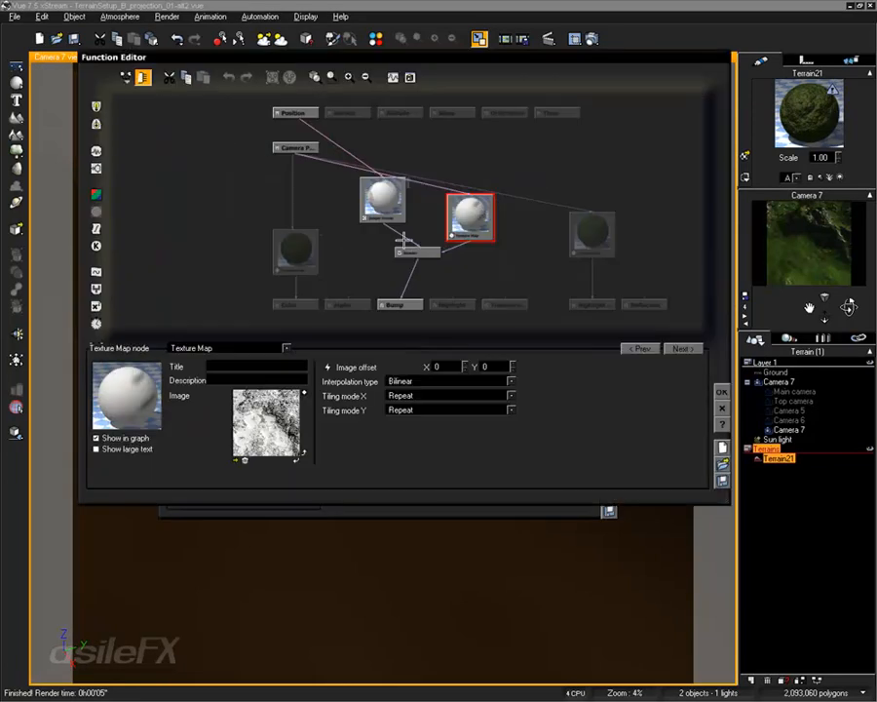
{"action": "left_click", "coordinate": [371, 200]}
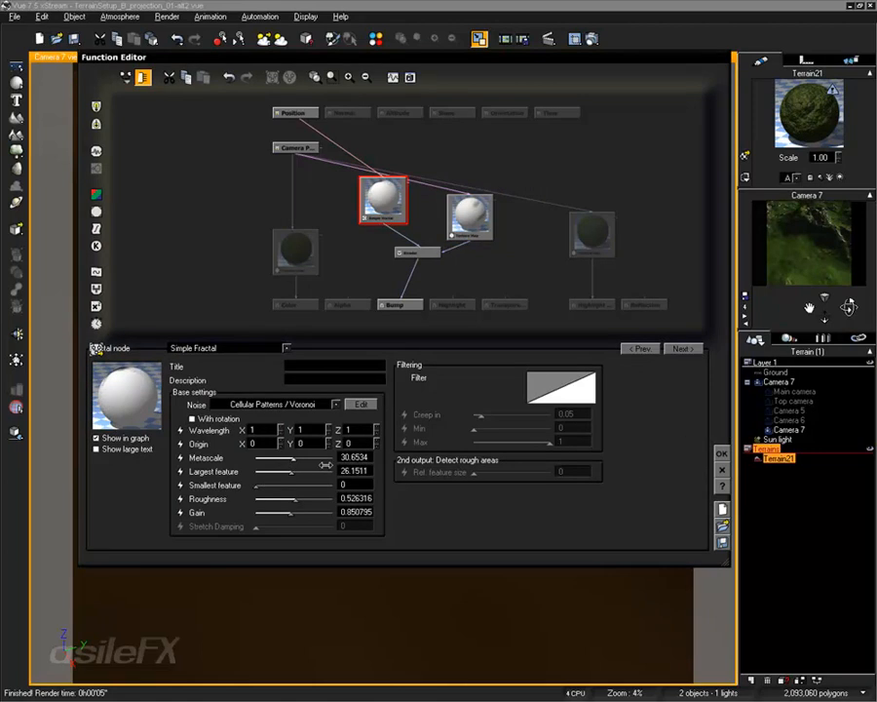
{"action": "left_click_drag", "start_coordinate": [309, 468], "coordinate": [289, 471]}
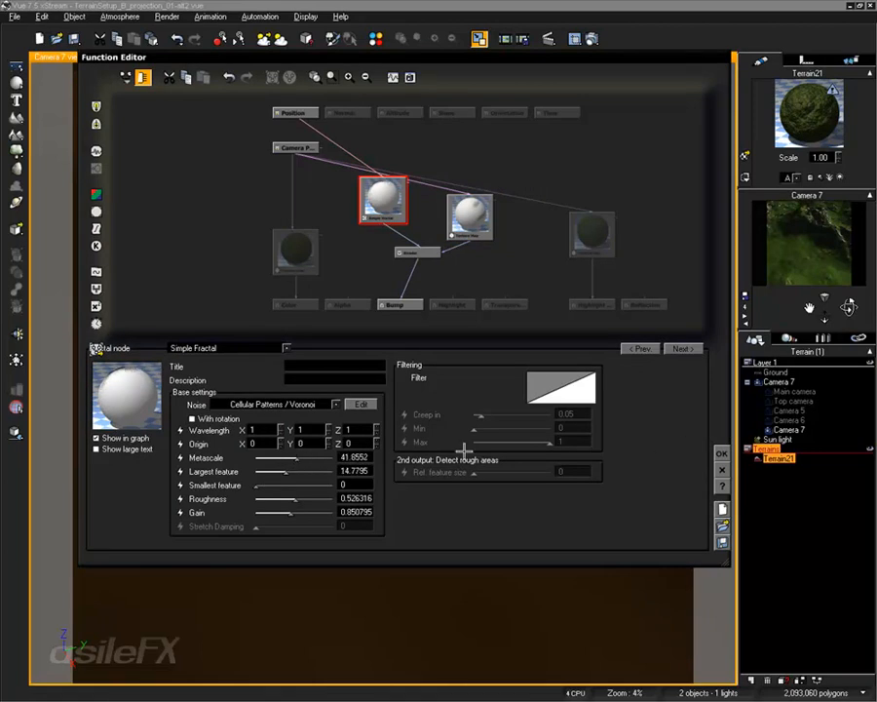
{"action": "left_click_drag", "start_coordinate": [295, 513], "coordinate": [287, 512]}
{"action": "left_click", "coordinate": [721, 453]}
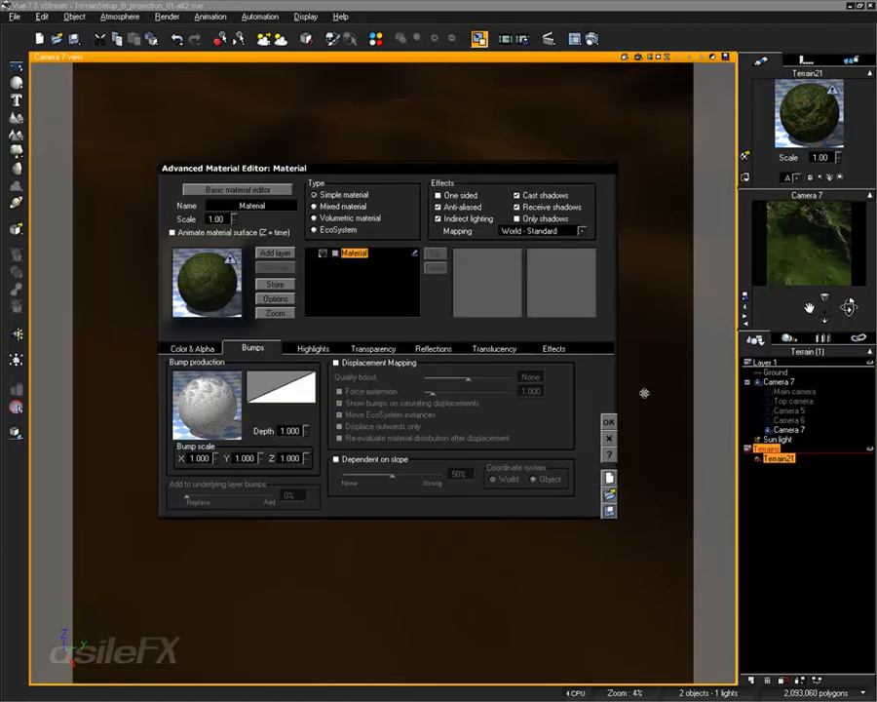
{"action": "left_click", "coordinate": [607, 422]}
{"action": "left_click", "coordinate": [593, 39]}
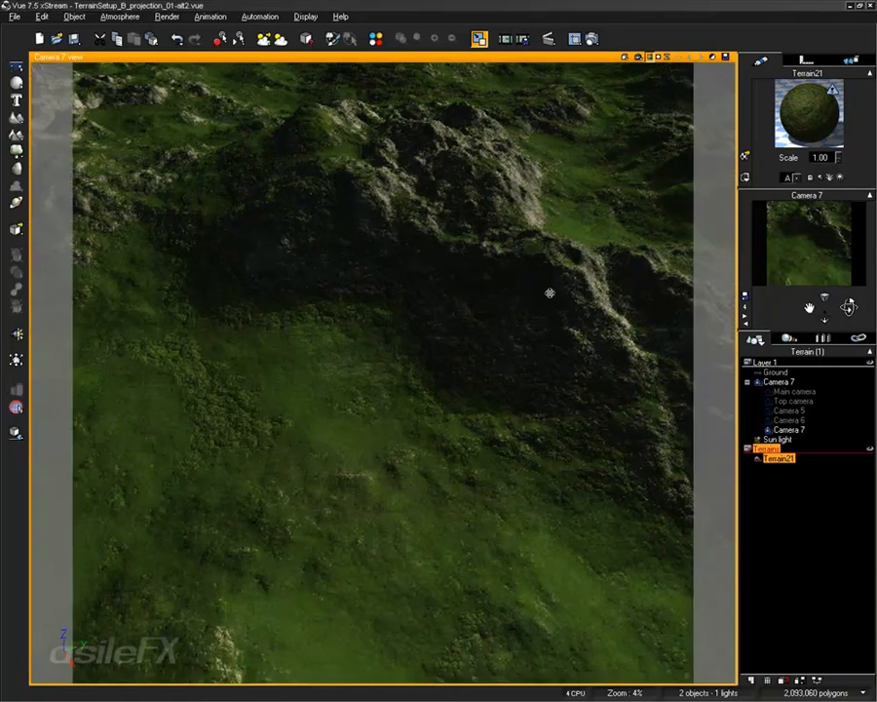
- Reopen Terrain21's material, set the bump depth to 0.5, and accept the material
{"action": "left_click", "coordinate": [569, 306]}
{"action": "double_click", "coordinate": [844, 119]}
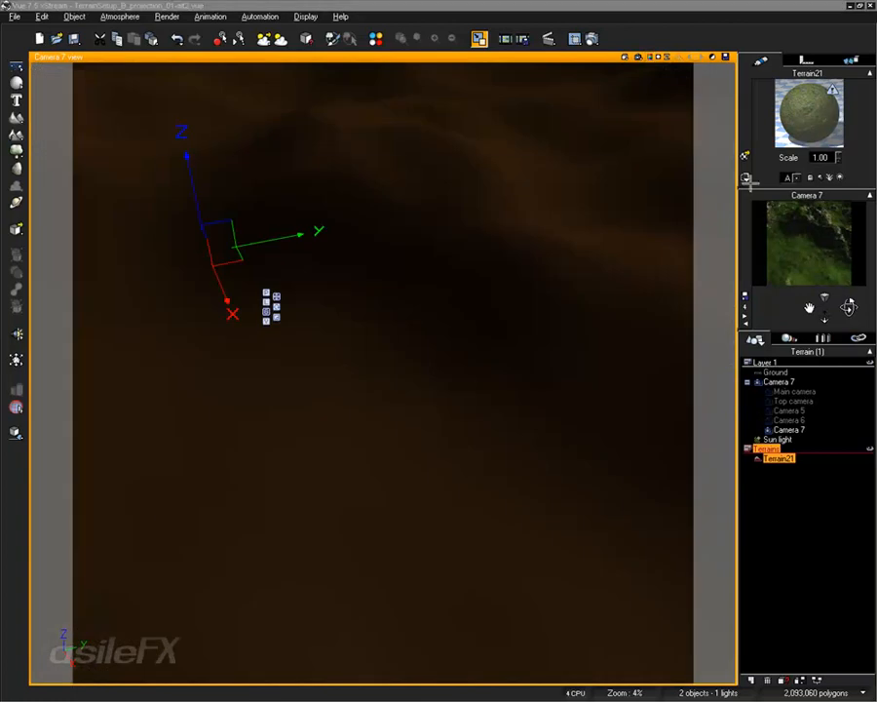
{"action": "left_click", "coordinate": [288, 430]}
{"action": "type", "text": "1"}
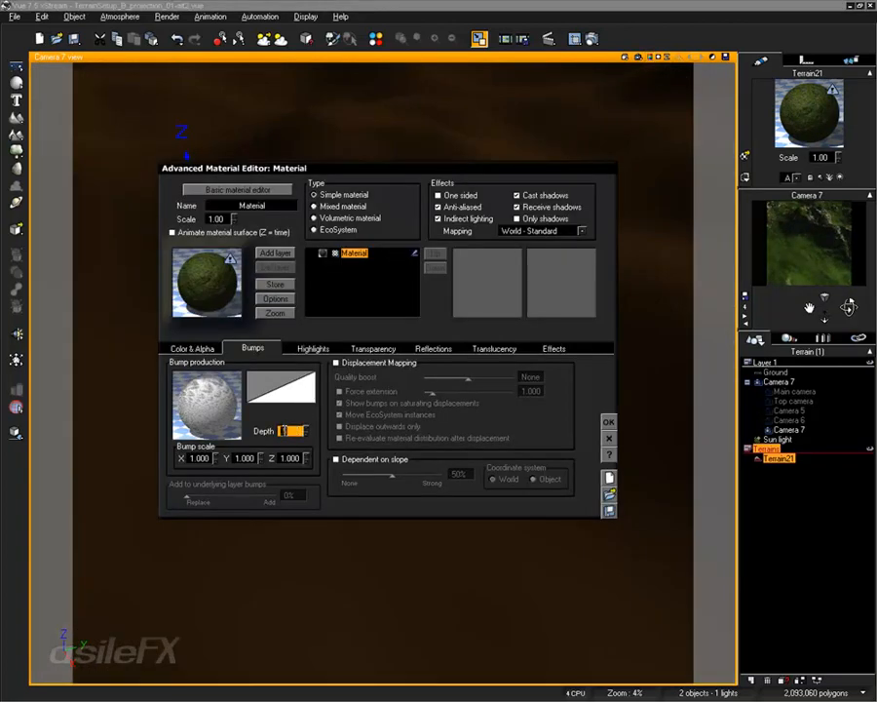
{"action": "left_click", "coordinate": [608, 421]}
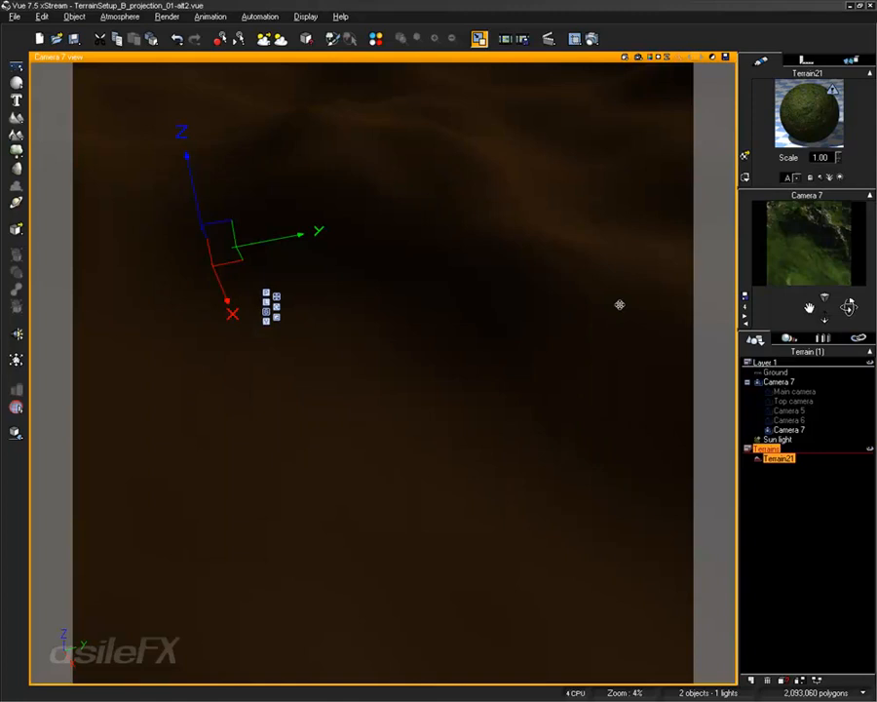
- Quick-render the Camera 7 view, turn the camera to other parts of the terrain, and check the bumps there with further renders
{"action": "left_click", "coordinate": [638, 56]}
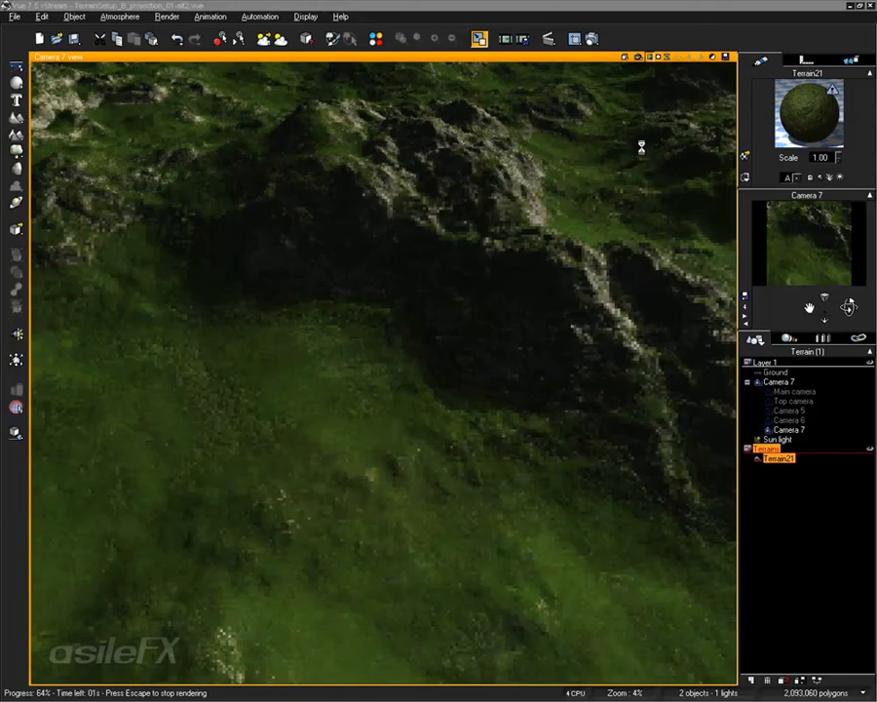
{"action": "key", "text": "Escape"}
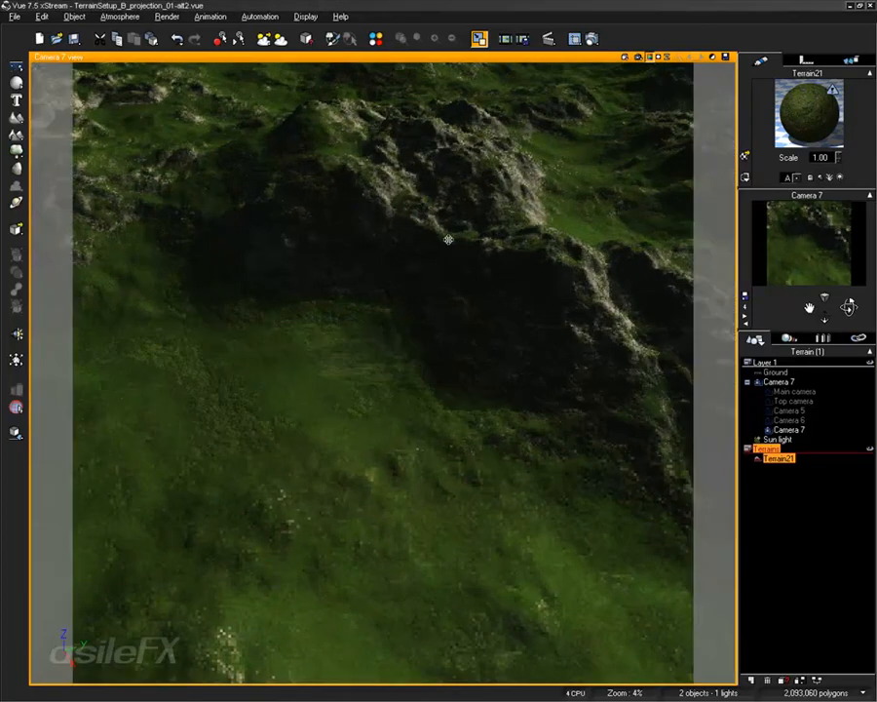
{"action": "right_click_drag", "start_coordinate": [449, 239], "coordinate": [567, 282]}
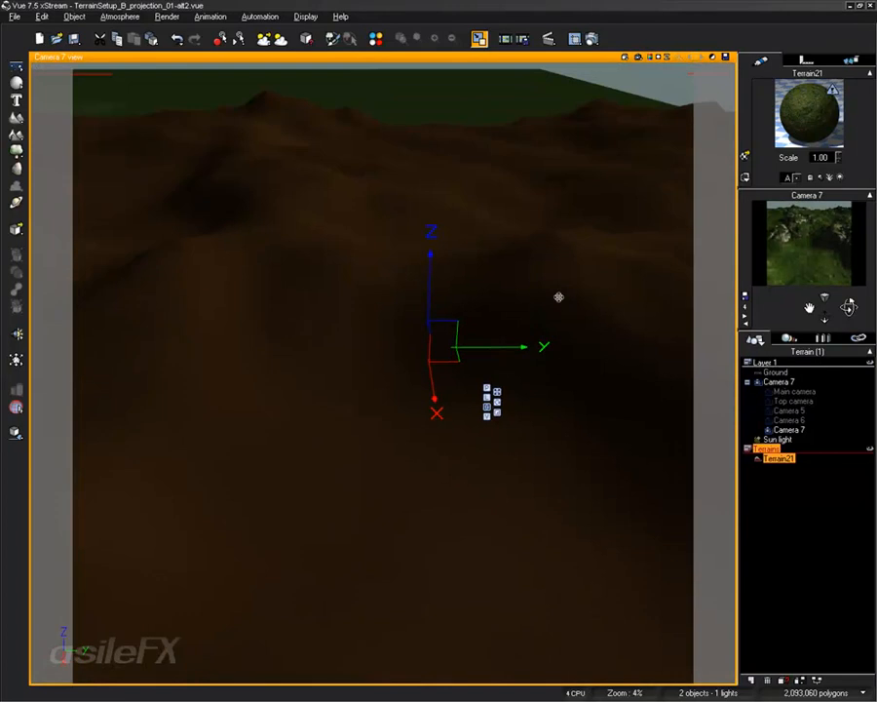
{"action": "left_click", "coordinate": [639, 55]}
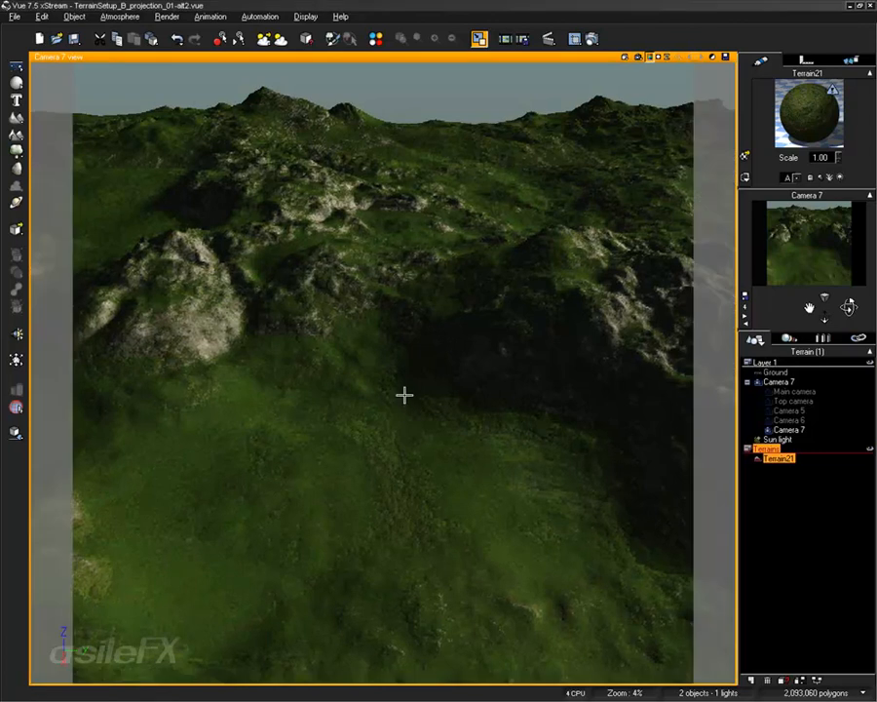
{"action": "right_click_drag", "start_coordinate": [320, 285], "coordinate": [470, 239]}
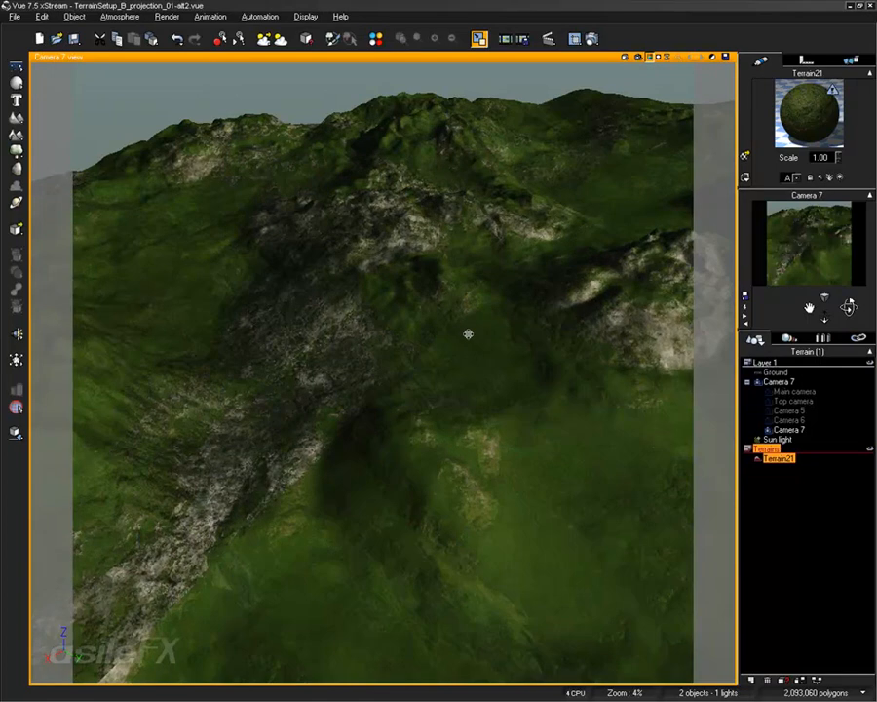
- In Terrain21's material functions, set the color texture map's Tiling mode X and Y to None, and accept both editors
{"action": "double_click", "coordinate": [797, 93]}
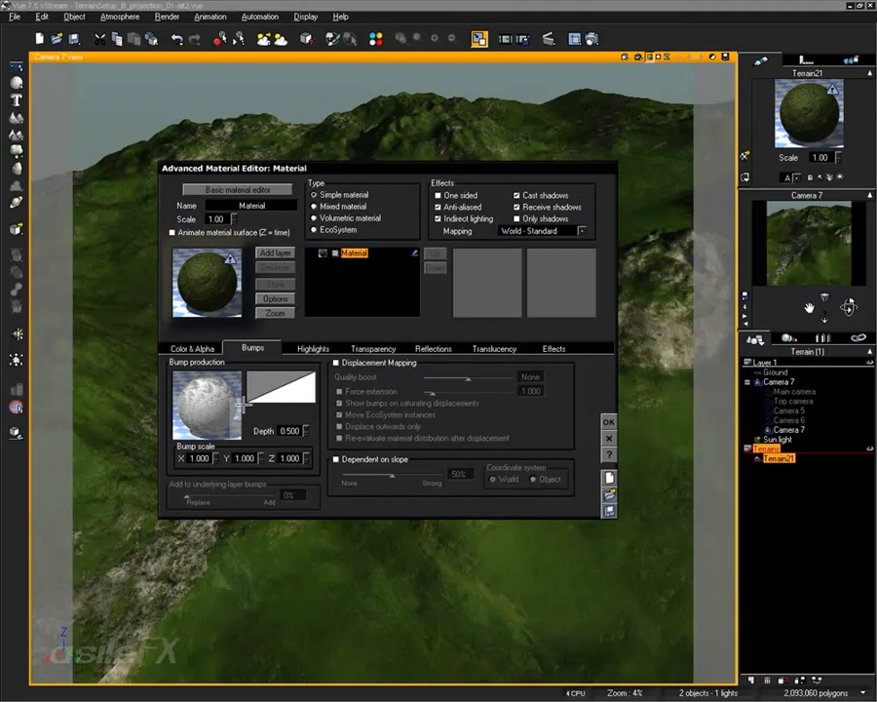
{"action": "double_click", "coordinate": [195, 408]}
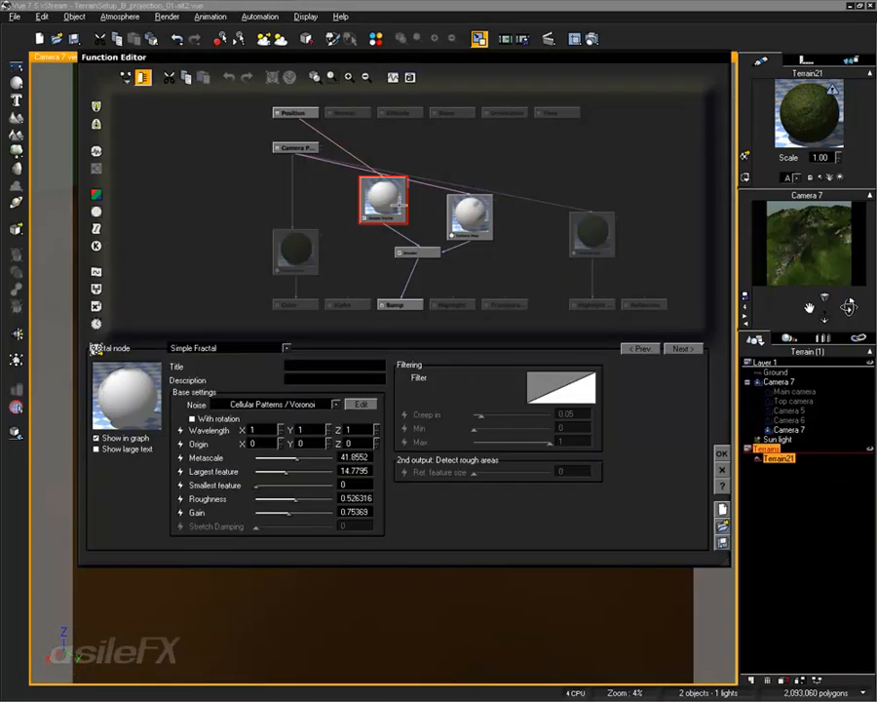
{"action": "left_click", "coordinate": [304, 249]}
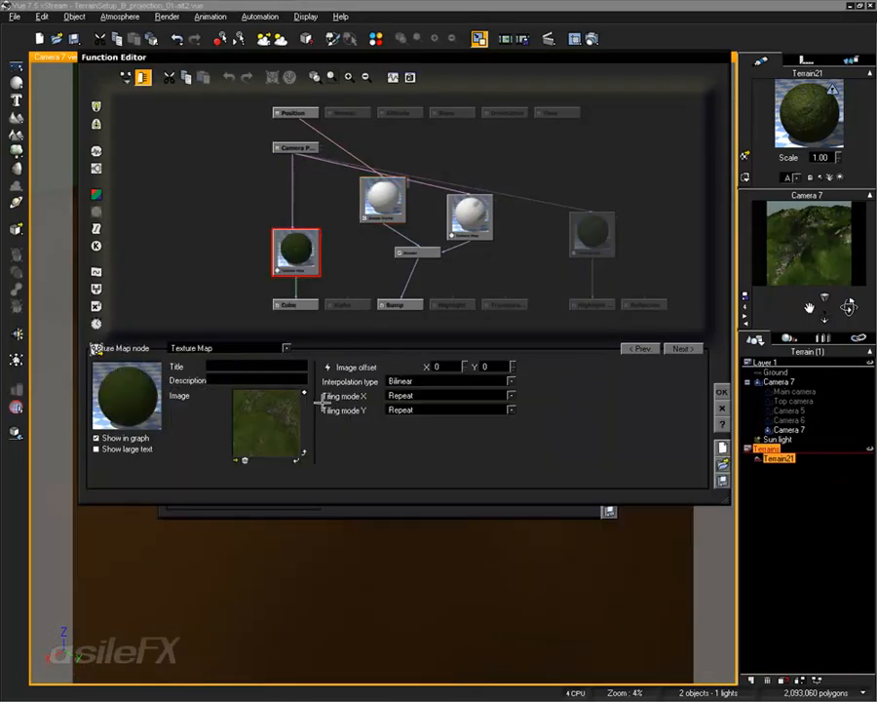
{"action": "left_click", "coordinate": [434, 398]}
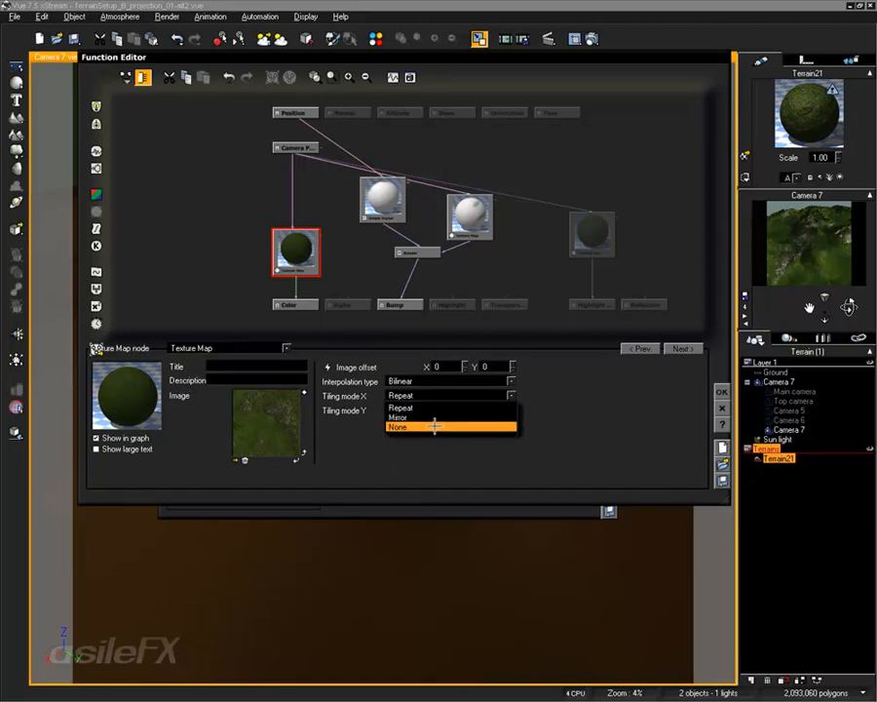
{"action": "left_click", "coordinate": [432, 422]}
{"action": "left_click", "coordinate": [432, 410]}
{"action": "left_click", "coordinate": [426, 440]}
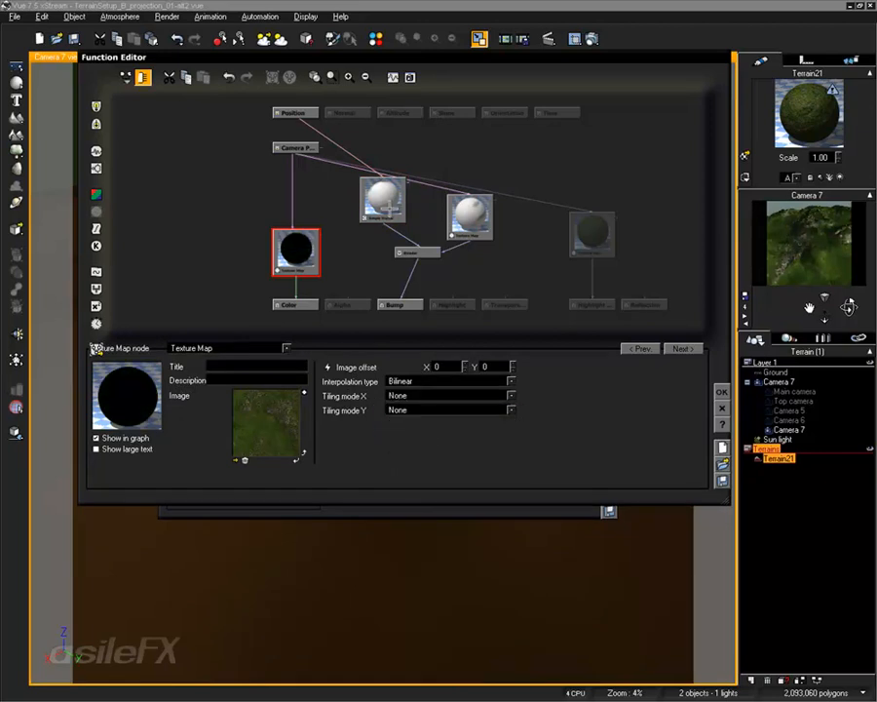
{"action": "left_click", "coordinate": [385, 217]}
{"action": "left_click", "coordinate": [592, 231]}
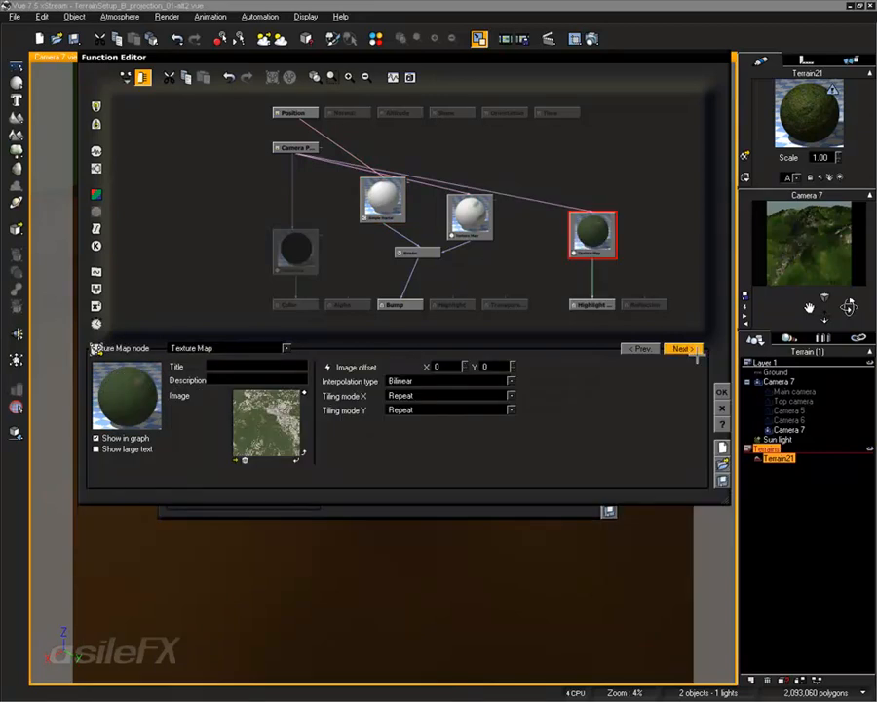
{"action": "left_click", "coordinate": [721, 453]}
{"action": "left_click", "coordinate": [609, 421]}
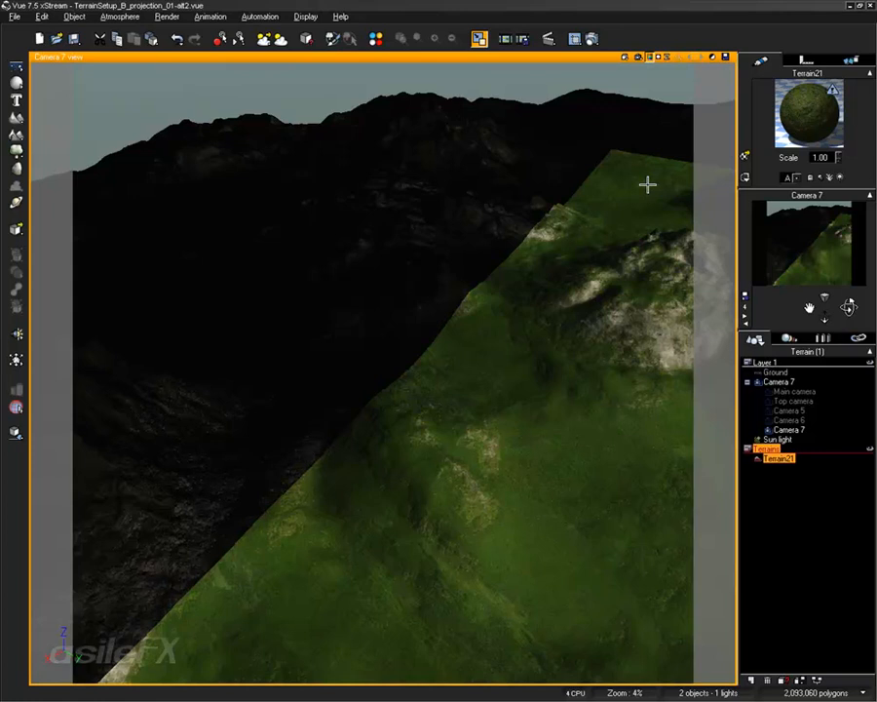
- Turn the camera to show the whole projected area and quick-render the Camera 7 view to check the texture's borders
{"action": "right_click_drag", "start_coordinate": [578, 298], "coordinate": [346, 326]}
{"action": "scroll", "coordinate": [427, 356], "scroll_direction": "up", "scroll_amount": 3}
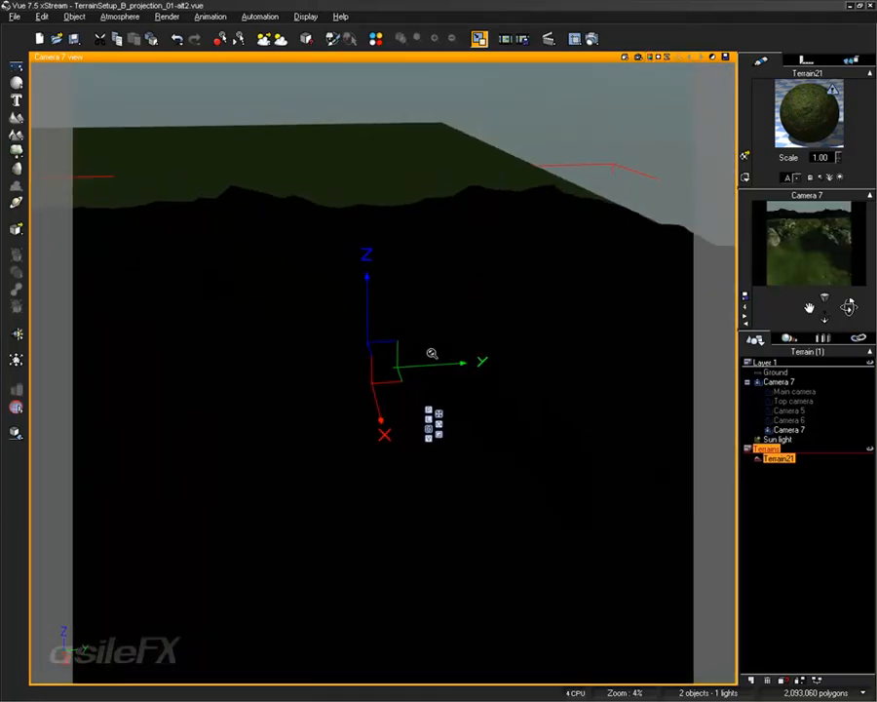
{"action": "left_click", "coordinate": [641, 56]}
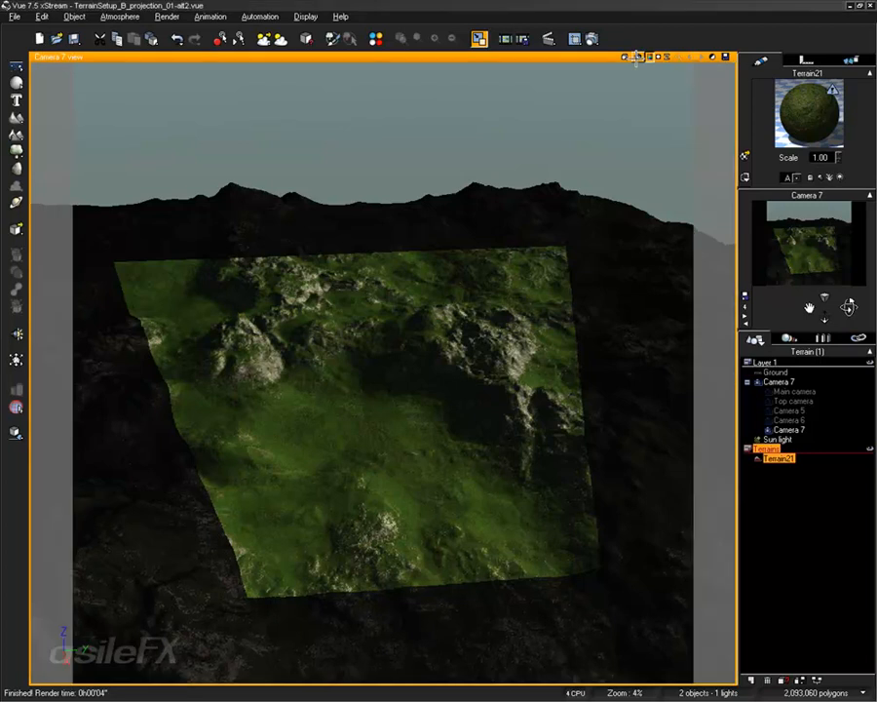
{"action": "left_click", "coordinate": [396, 238]}
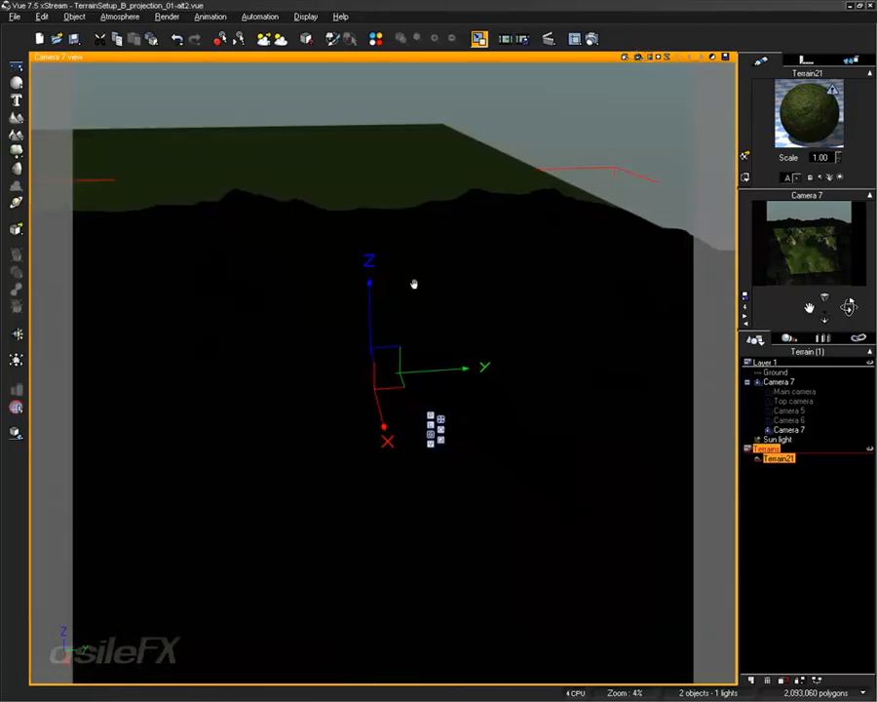
- Reopen Terrain21's material functions and set the color texture map's Tiling mode X and Y to Mirror
{"action": "double_click", "coordinate": [809, 113]}
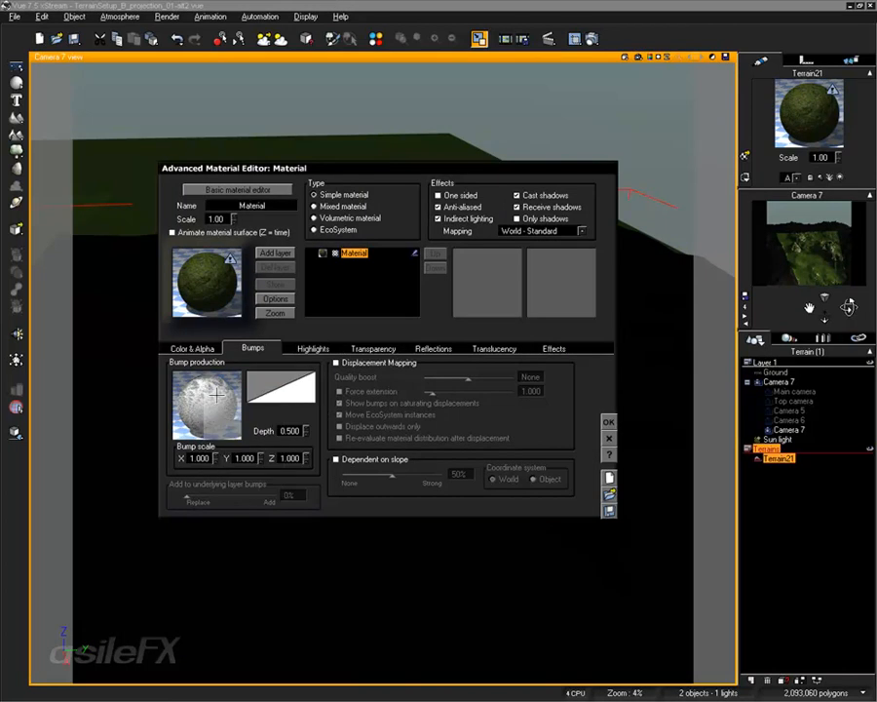
{"action": "left_click", "coordinate": [202, 419]}
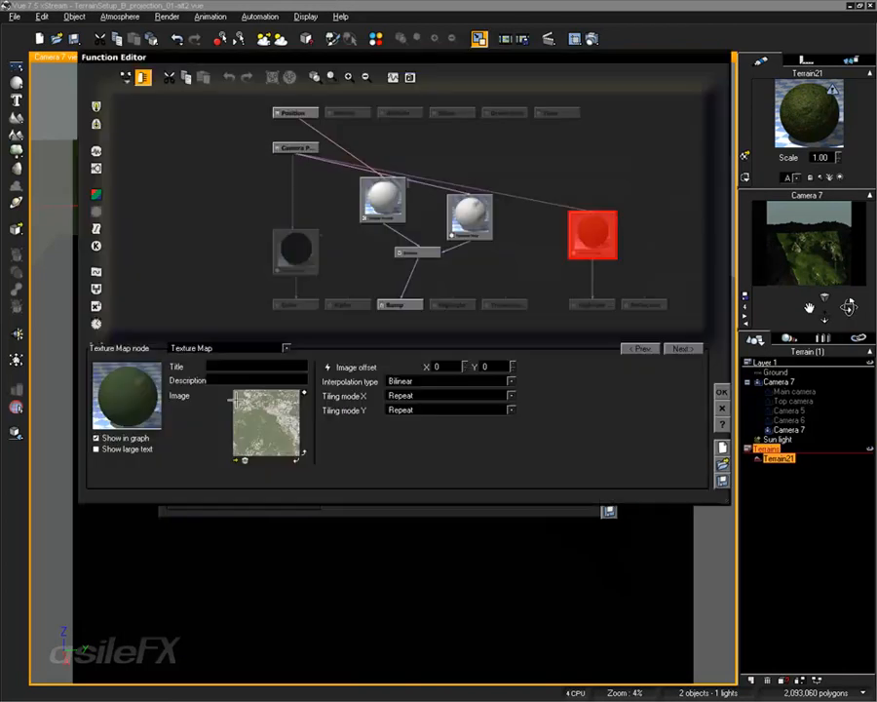
{"action": "left_click", "coordinate": [413, 395]}
{"action": "left_click", "coordinate": [421, 406]}
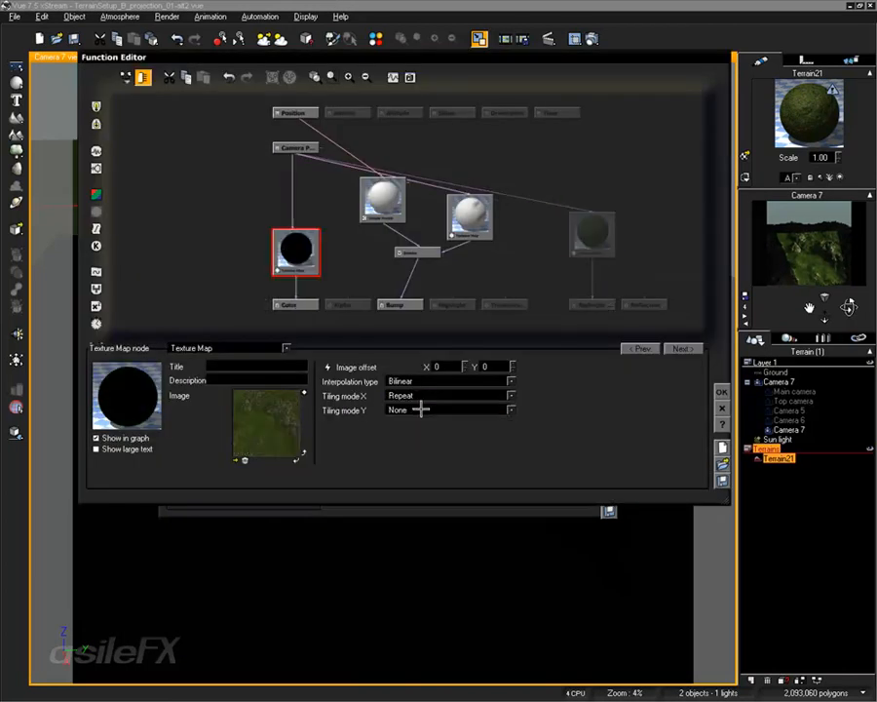
{"action": "left_click", "coordinate": [422, 411]}
{"action": "left_click", "coordinate": [424, 426]}
{"action": "left_click", "coordinate": [424, 396]}
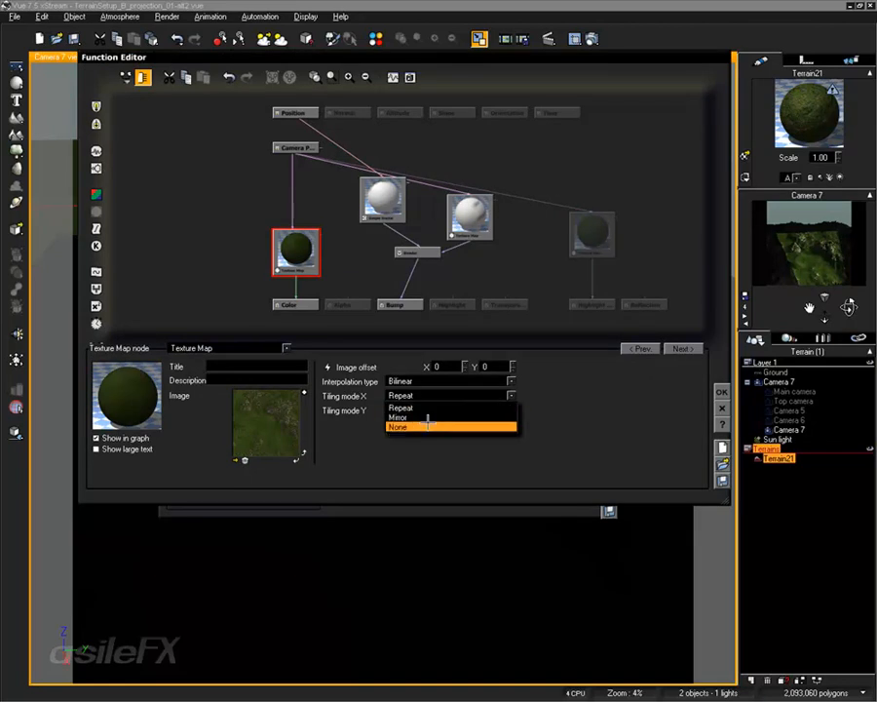
{"action": "left_click", "coordinate": [425, 413]}
- Set Tiling mode X and Y of the texture map feeding the highlight output to Mirror
{"action": "left_click", "coordinate": [581, 256]}
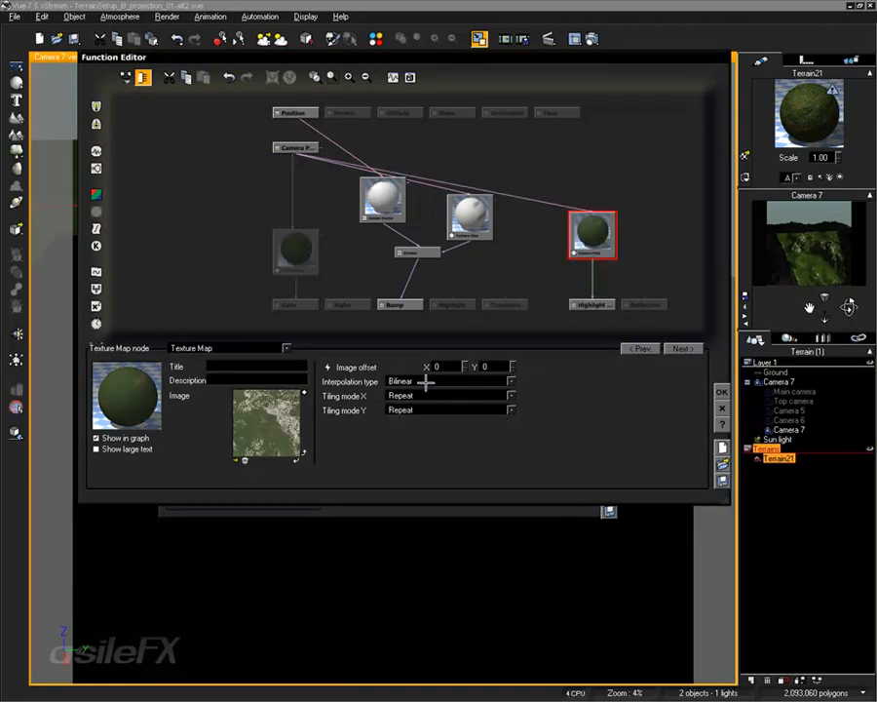
{"action": "left_click", "coordinate": [416, 396]}
{"action": "left_click", "coordinate": [419, 413]}
{"action": "left_click", "coordinate": [418, 411]}
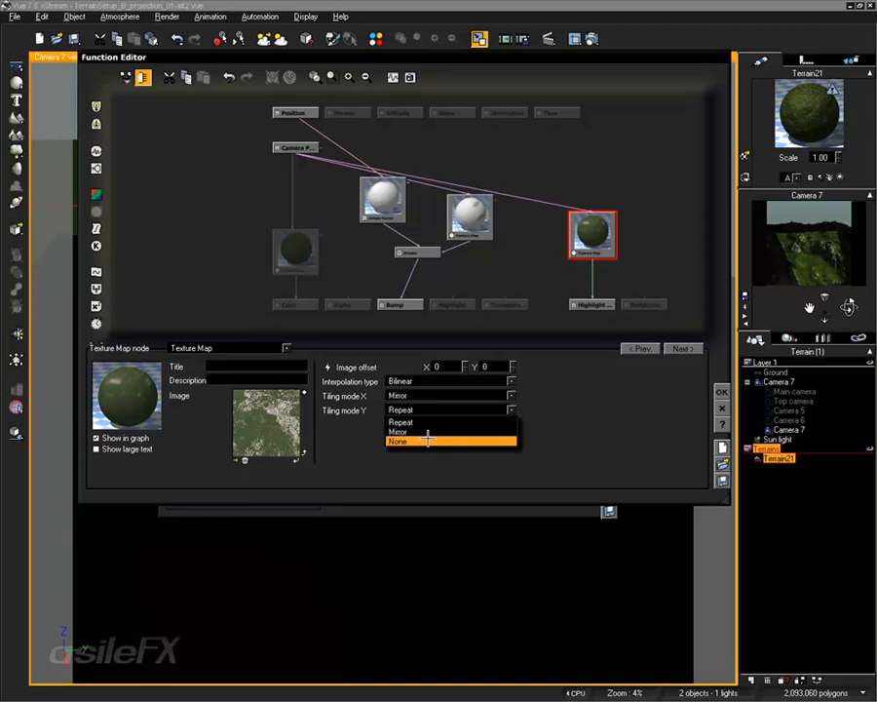
{"action": "left_click", "coordinate": [426, 427]}
- Set the black-and-white bump texture map's Tiling mode X and Y to Mirror, and accept the function and the material
{"action": "left_click", "coordinate": [472, 205]}
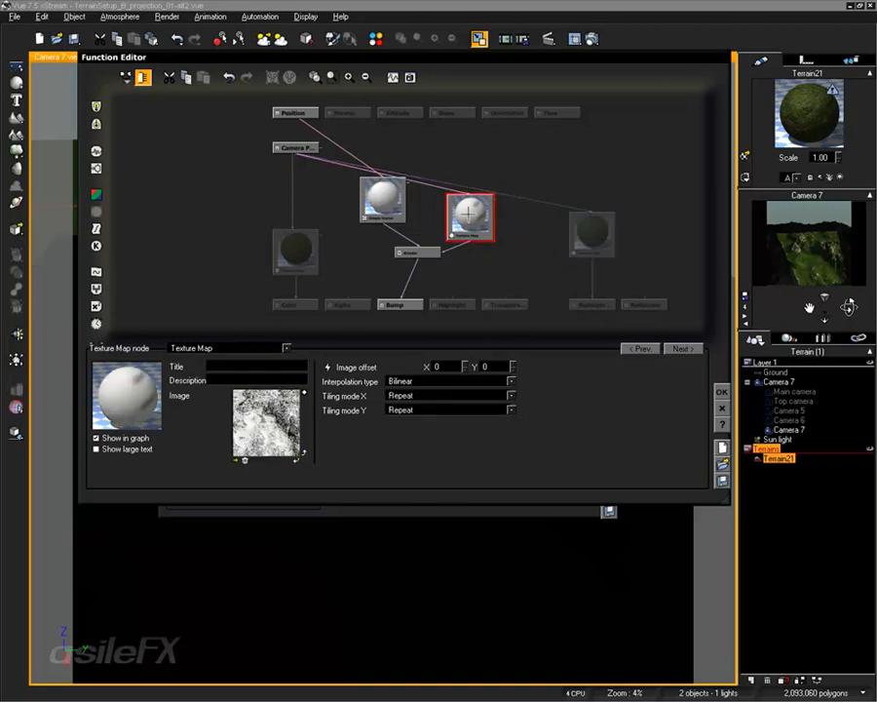
{"action": "left_click", "coordinate": [421, 396]}
{"action": "left_click", "coordinate": [423, 418]}
{"action": "left_click", "coordinate": [426, 410]}
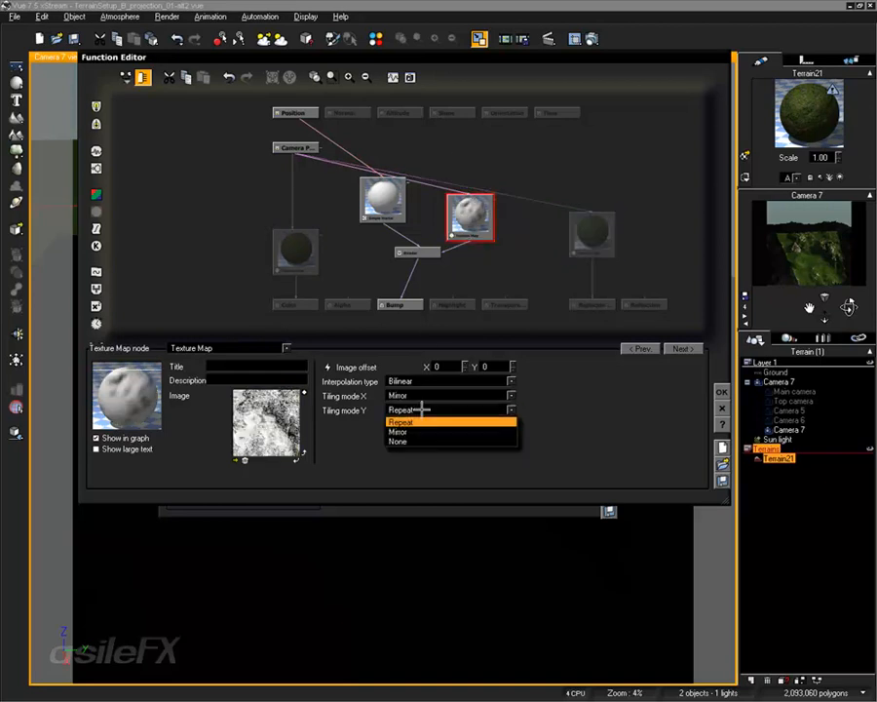
{"action": "left_click", "coordinate": [429, 427]}
{"action": "left_click", "coordinate": [721, 391]}
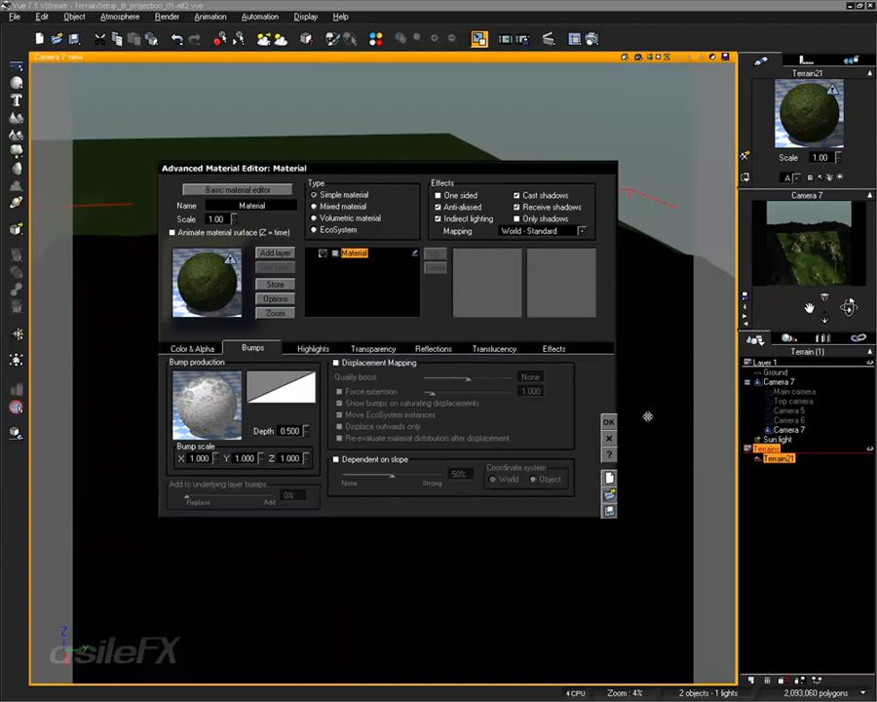
{"action": "left_click", "coordinate": [608, 472]}
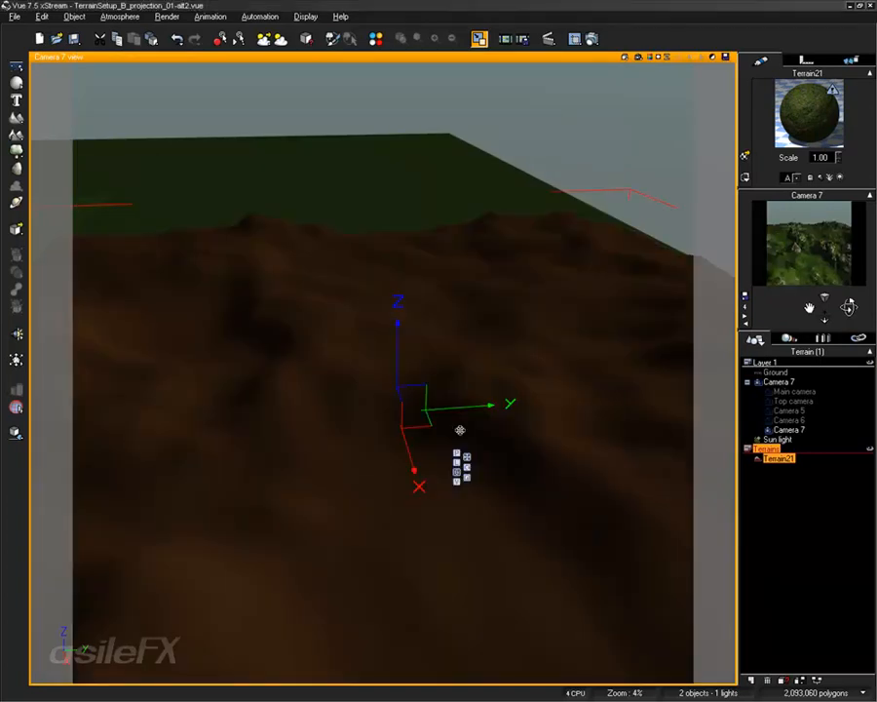
- Deselect the terrain, move the camera closer over a rocky ridge, and quick-render the view to check the mirrored texture
{"action": "left_click", "coordinate": [844, 528]}
{"action": "scroll", "coordinate": [400, 363], "scroll_direction": "up", "scroll_amount": 5}
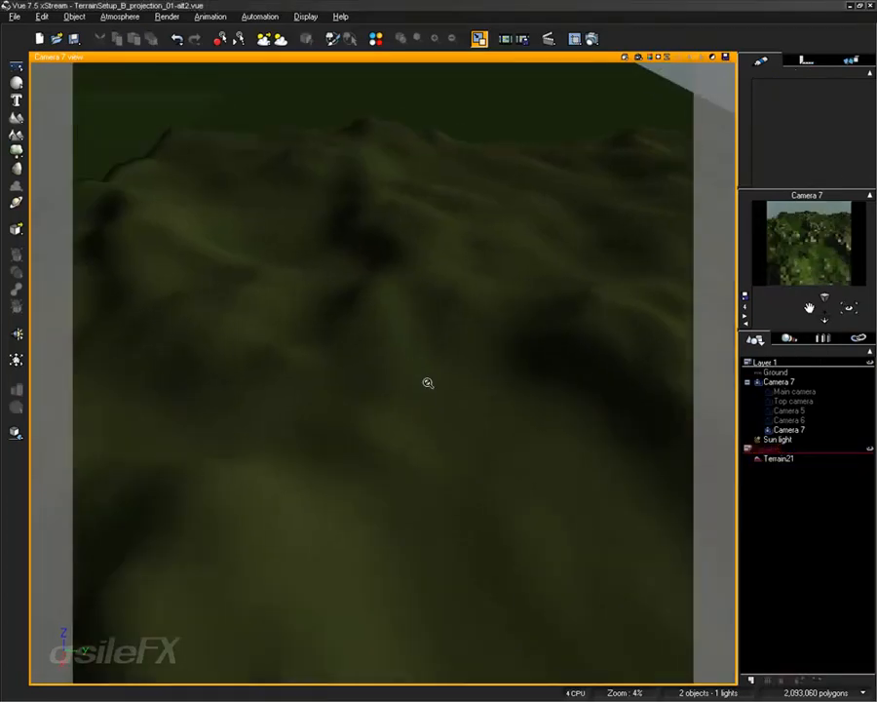
{"action": "scroll", "coordinate": [427, 382], "scroll_direction": "up", "scroll_amount": 3}
{"action": "right_click_drag", "start_coordinate": [435, 380], "coordinate": [671, 563]}
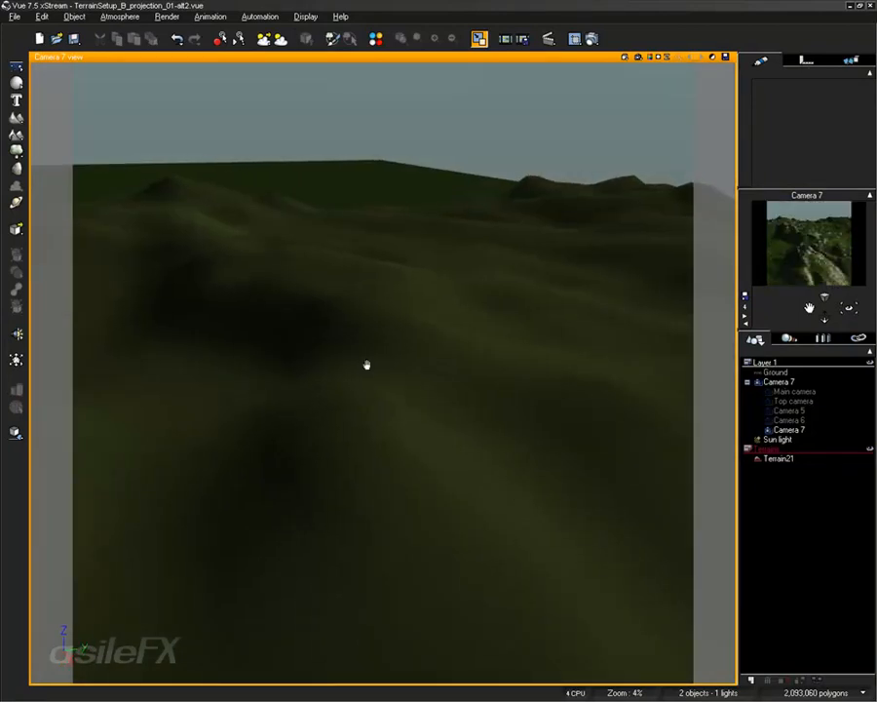
{"action": "right_click_drag", "start_coordinate": [367, 364], "coordinate": [482, 482]}
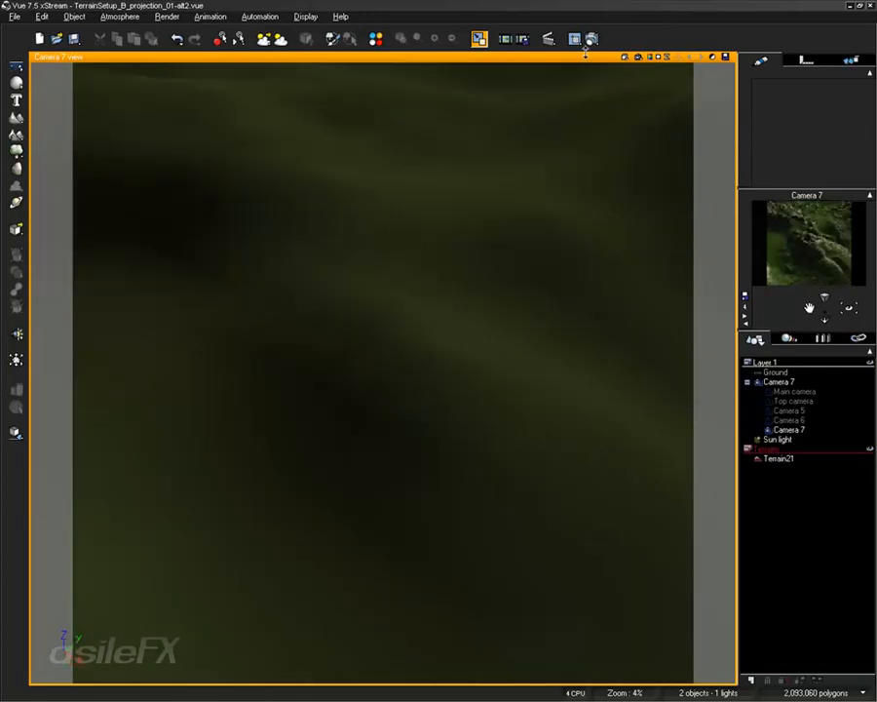
{"action": "left_click", "coordinate": [637, 55]}
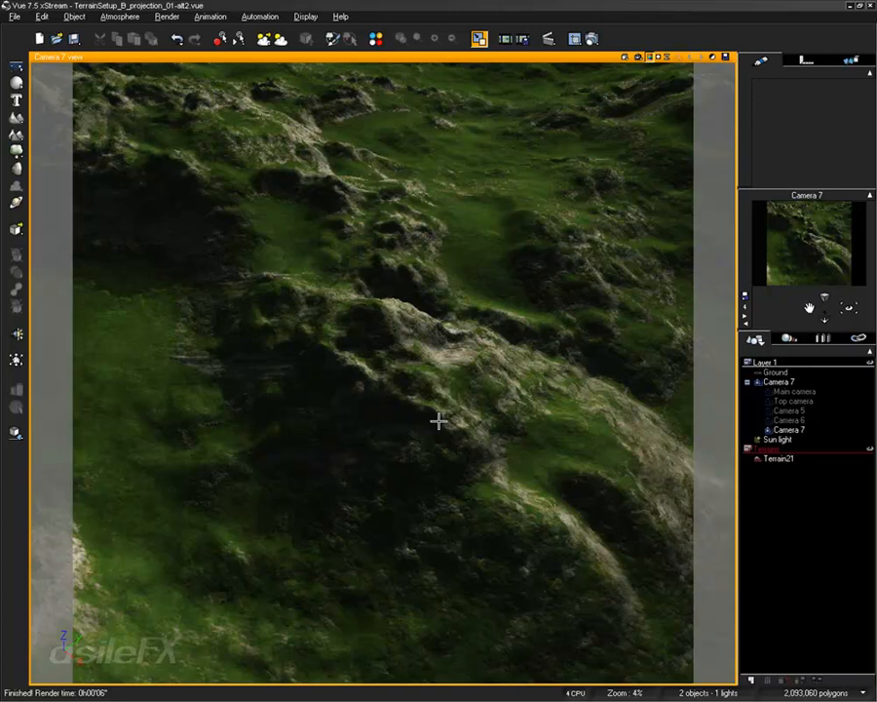
- Turn the camera to view the ridge from another side and render it again
{"action": "right_click_drag", "start_coordinate": [525, 399], "coordinate": [372, 367]}
{"action": "right_click_drag", "start_coordinate": [243, 331], "coordinate": [792, 325]}
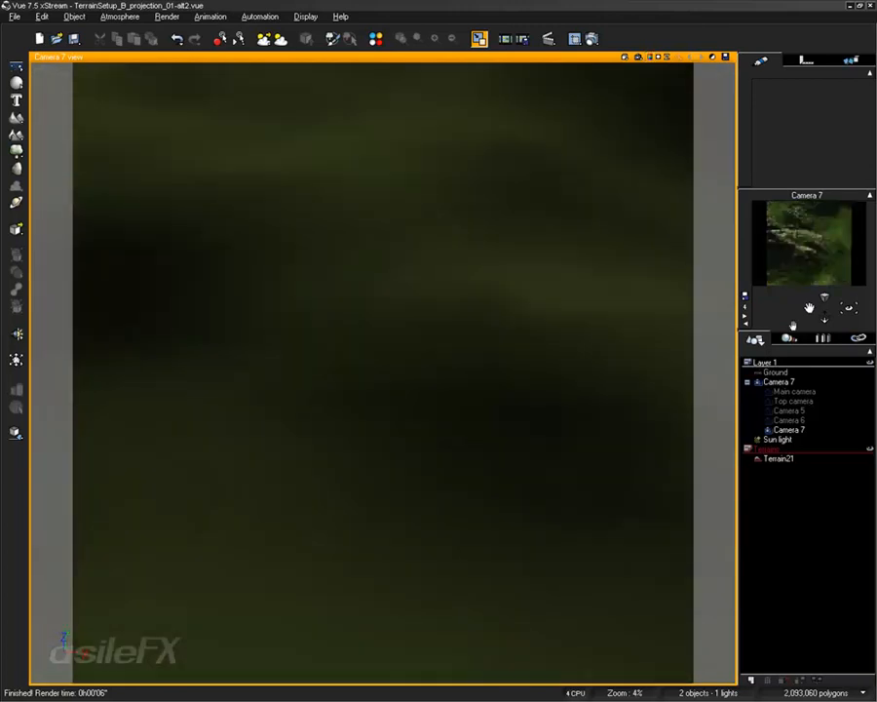
{"action": "left_click", "coordinate": [637, 56]}
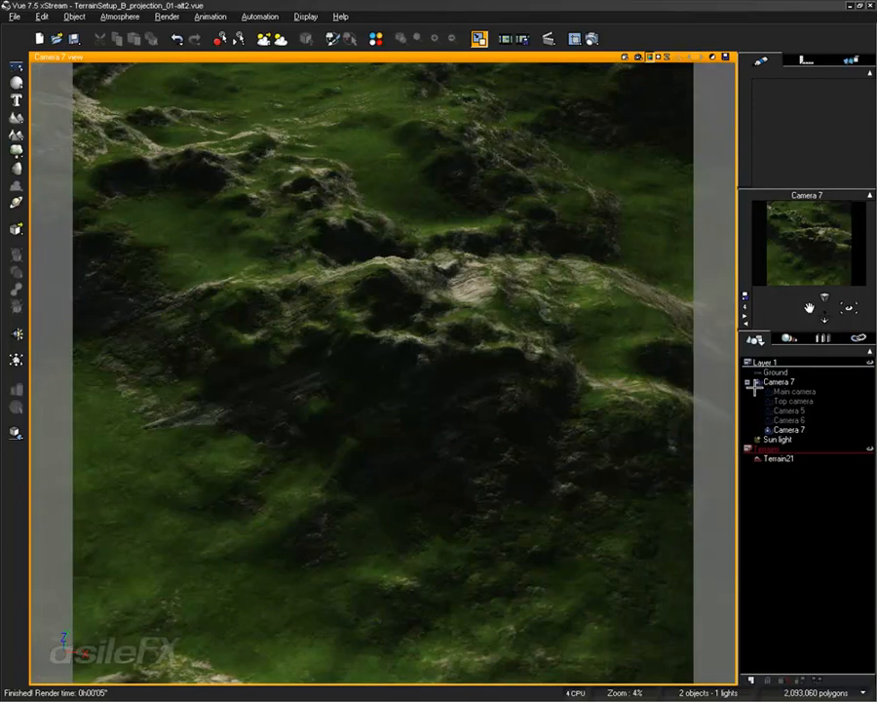
- Select Terrain21, open its material, and add grass_nativechanged_001-3 from the GrassMats collection as a new layer
{"action": "left_click", "coordinate": [777, 459]}
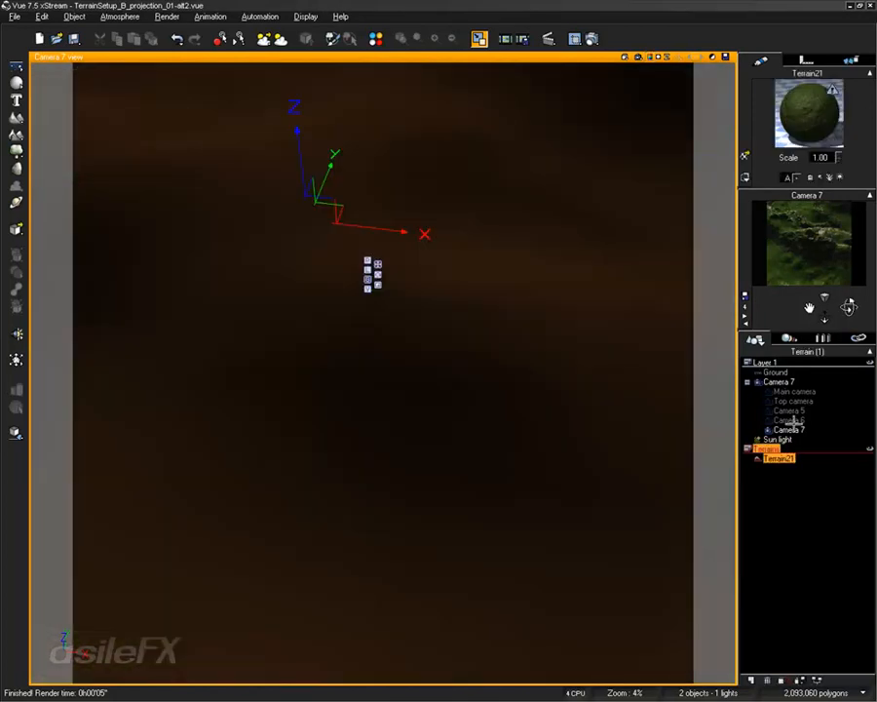
{"action": "double_click", "coordinate": [805, 136]}
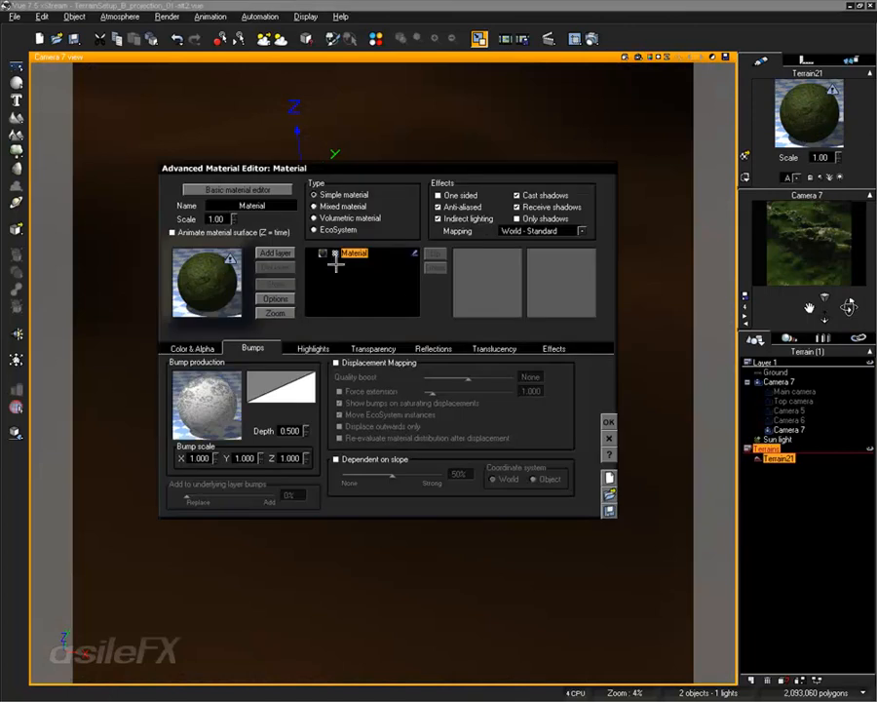
{"action": "double_click", "coordinate": [347, 298]}
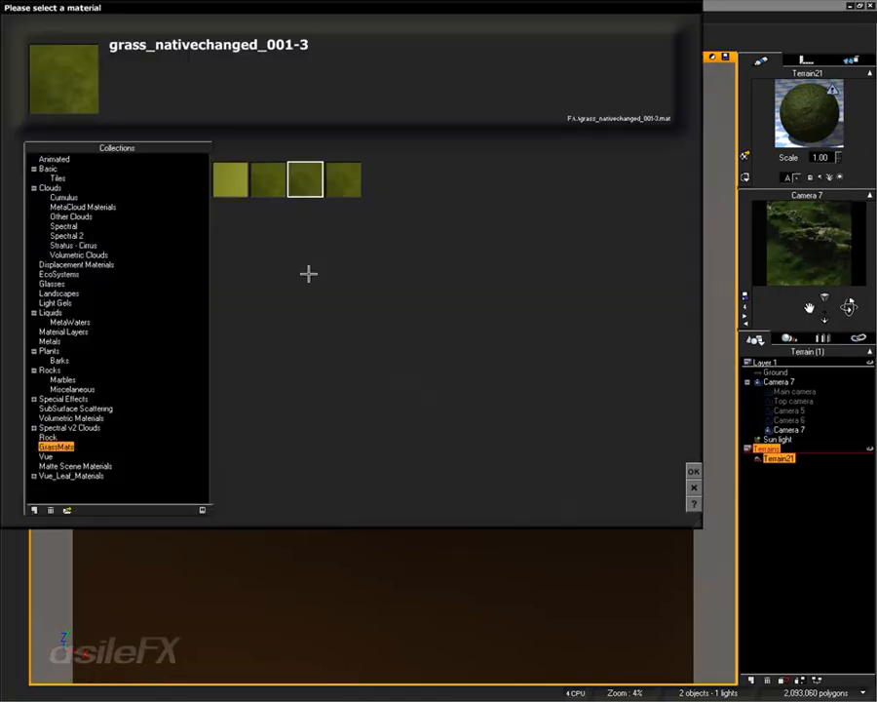
{"action": "left_click", "coordinate": [693, 472]}
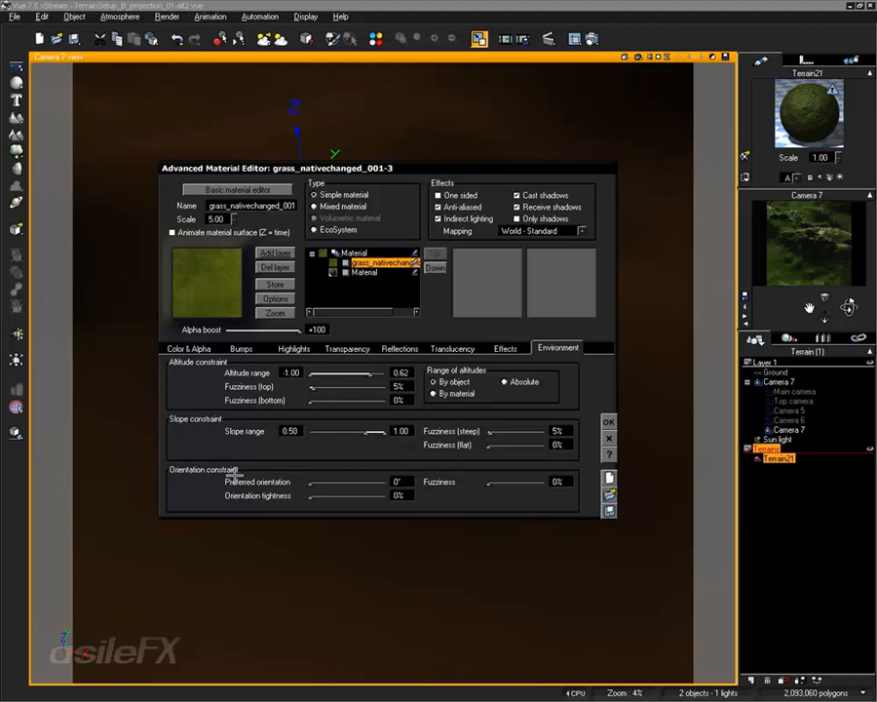
- Set the grass layer's preferred orientation to 235°, tightness to 65%, slope and altitude ranges to -1.00–1.00, accept, and render Camera 7
{"action": "left_click_drag", "start_coordinate": [341, 485], "coordinate": [363, 478]}
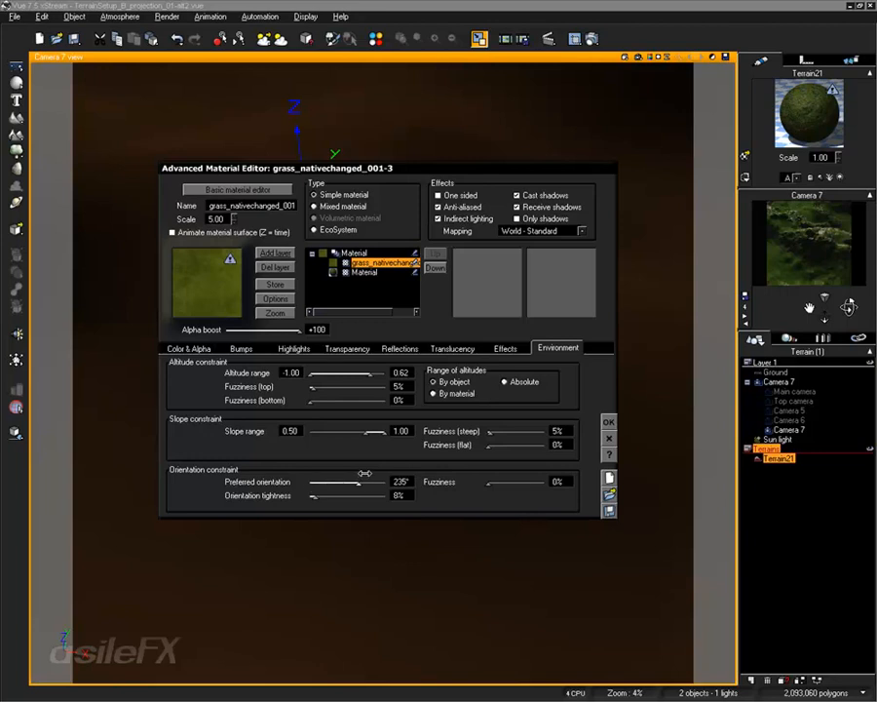
{"action": "left_click_drag", "start_coordinate": [310, 497], "coordinate": [353, 501]}
{"action": "left_click_drag", "start_coordinate": [368, 433], "coordinate": [310, 432]}
{"action": "left_click_drag", "start_coordinate": [372, 373], "coordinate": [388, 372]}
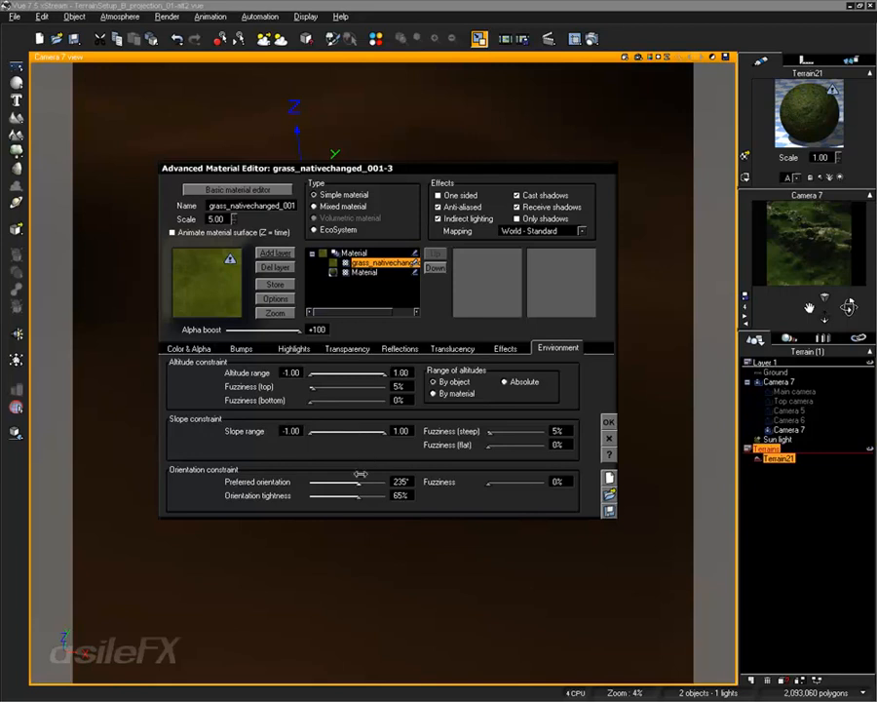
{"action": "left_click", "coordinate": [608, 422]}
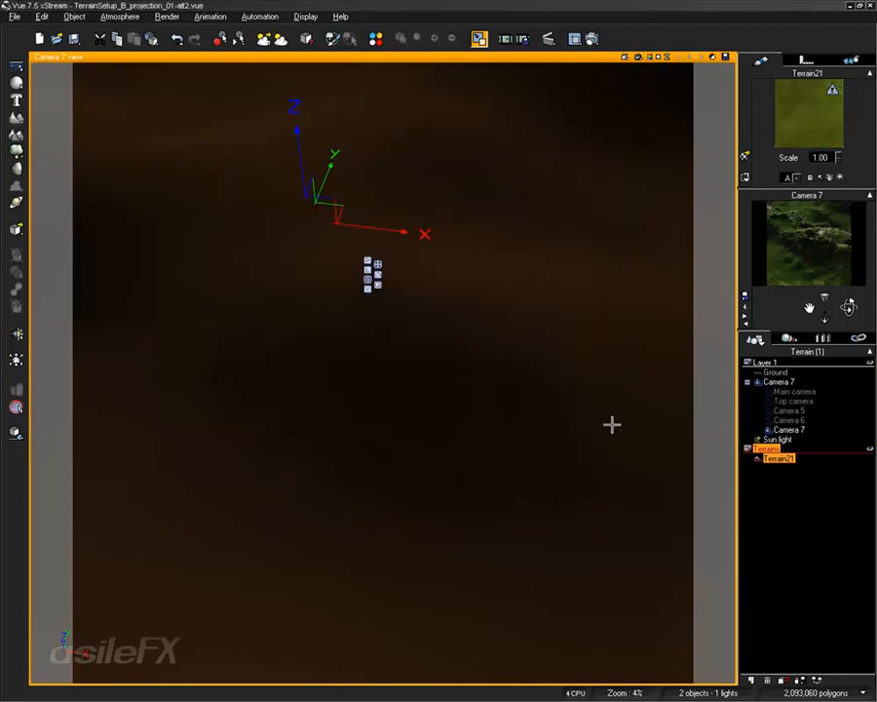
{"action": "left_click", "coordinate": [636, 56]}
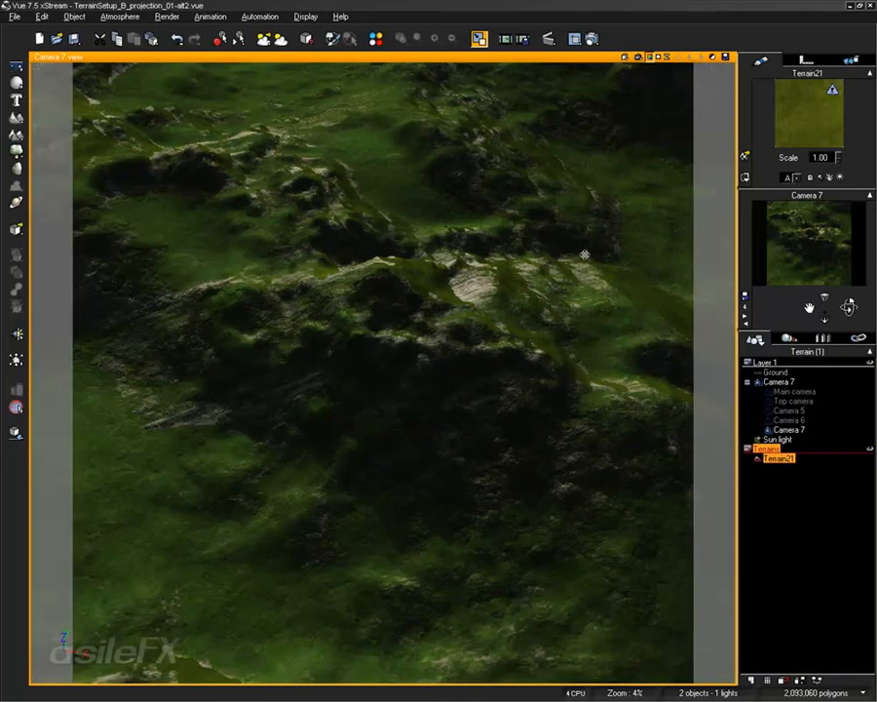
- Set the grass layer's preferred orientation to 48°, accept, and render the ridge to check the grass placement
{"action": "double_click", "coordinate": [793, 122]}
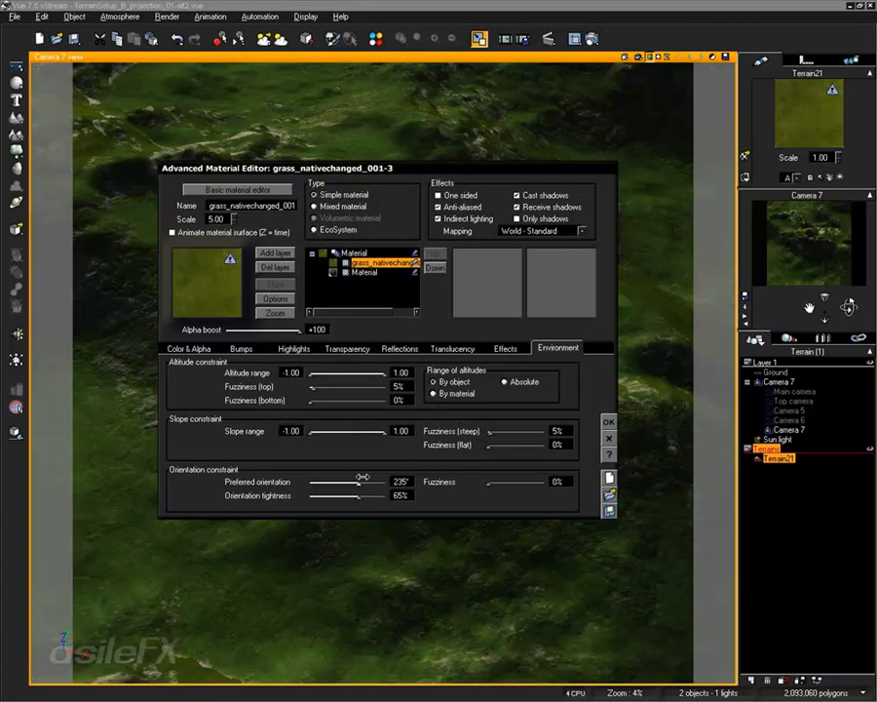
{"action": "left_click_drag", "start_coordinate": [365, 477], "coordinate": [315, 482]}
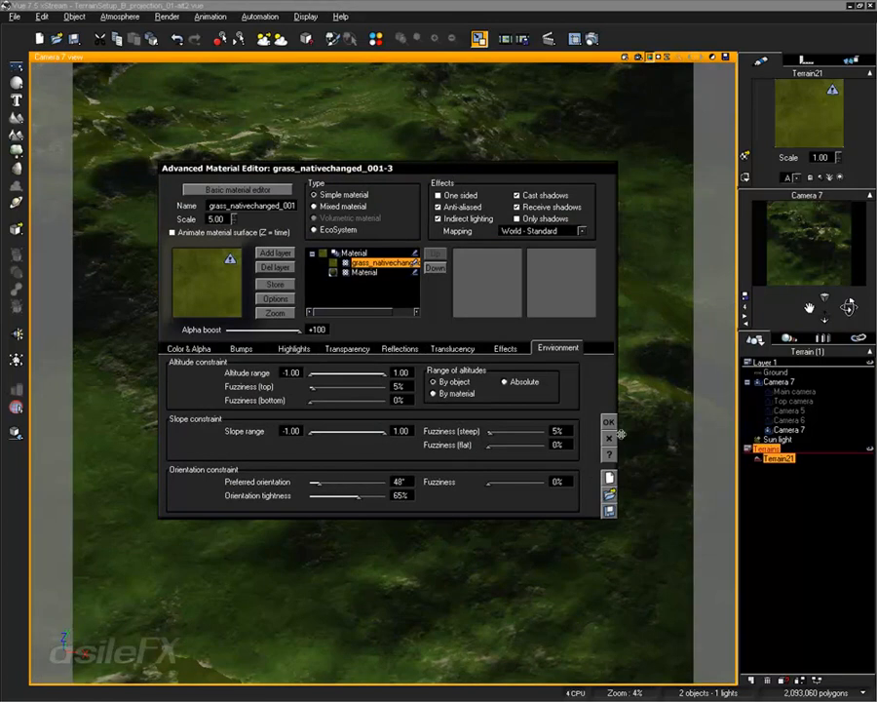
{"action": "left_click", "coordinate": [609, 421]}
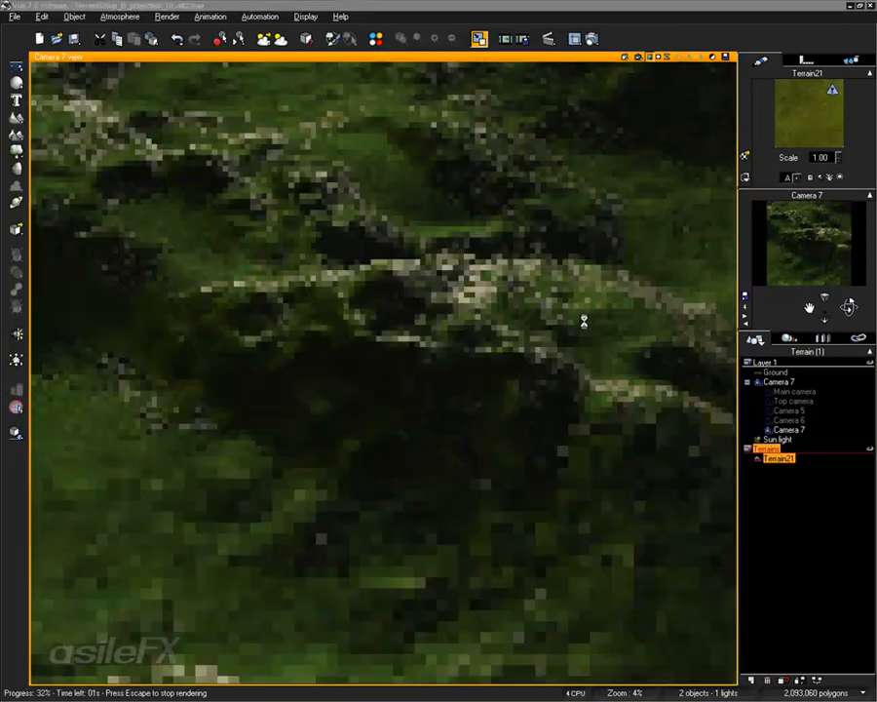
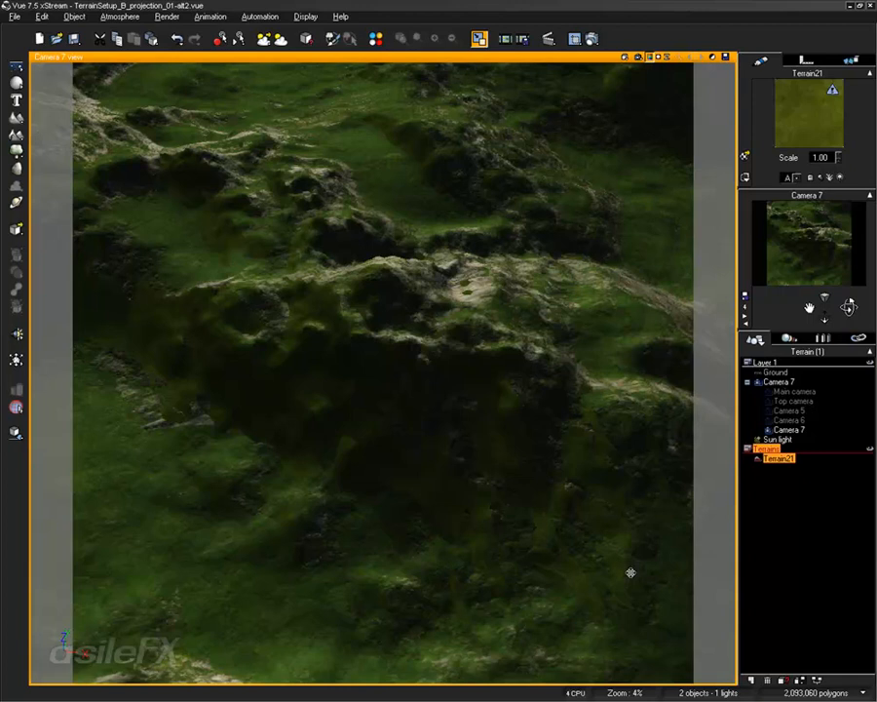
{"action": "middle_click_drag", "start_coordinate": [533, 66], "coordinate": [582, 258]}
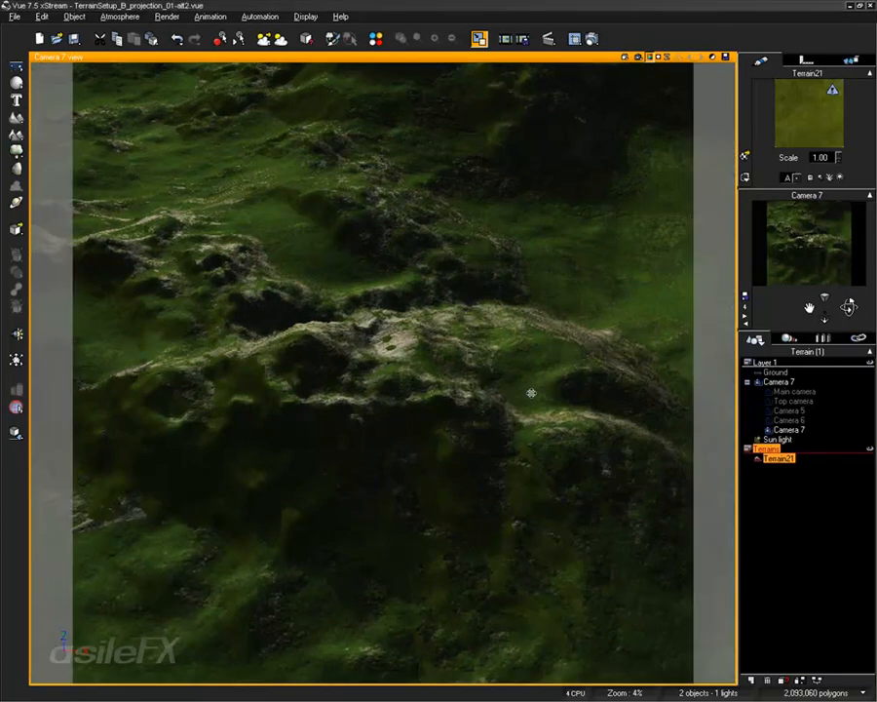
- Delete the grass_nativechanged_001-3 layer from Terrain21's material and accept the change
{"action": "double_click", "coordinate": [804, 114]}
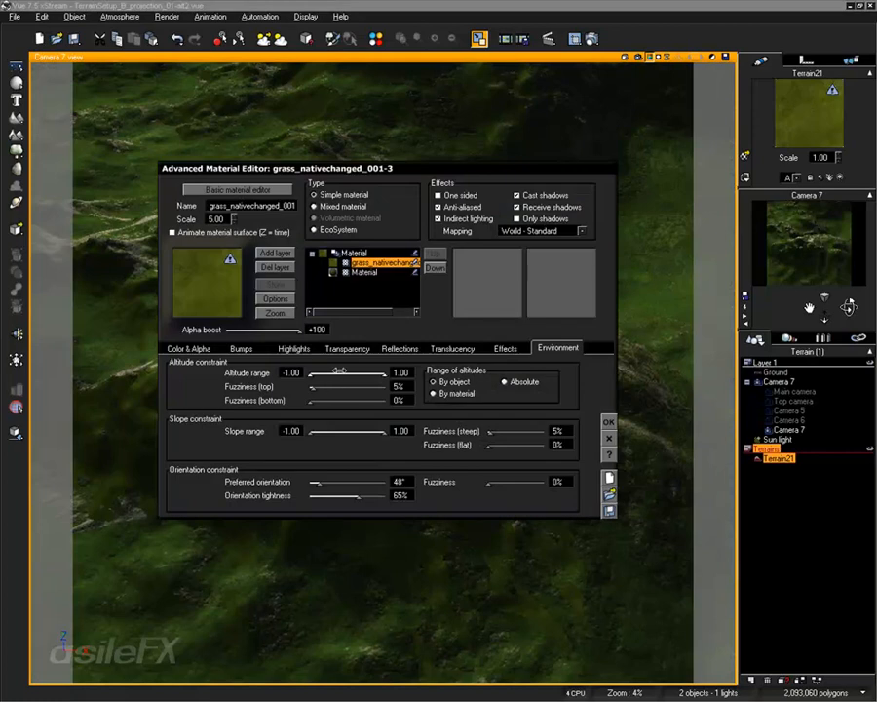
{"action": "left_click", "coordinate": [263, 270]}
{"action": "left_click", "coordinate": [609, 422]}
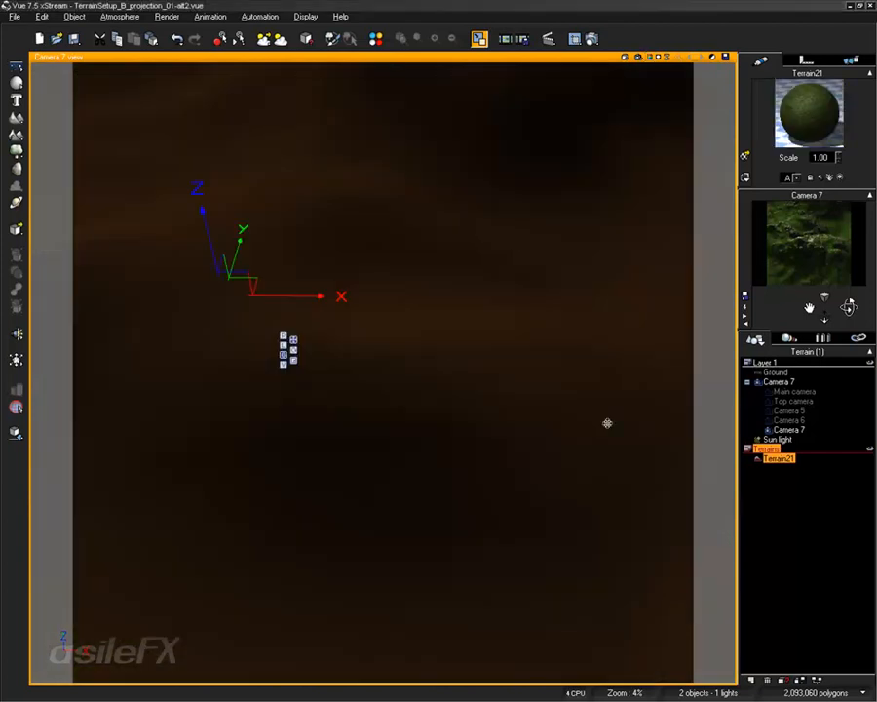
- Reframe Camera 7 on the hills and the dark slope below the ridge, and quick-render the view
{"action": "right_click_drag", "start_coordinate": [530, 169], "coordinate": [568, 424]}
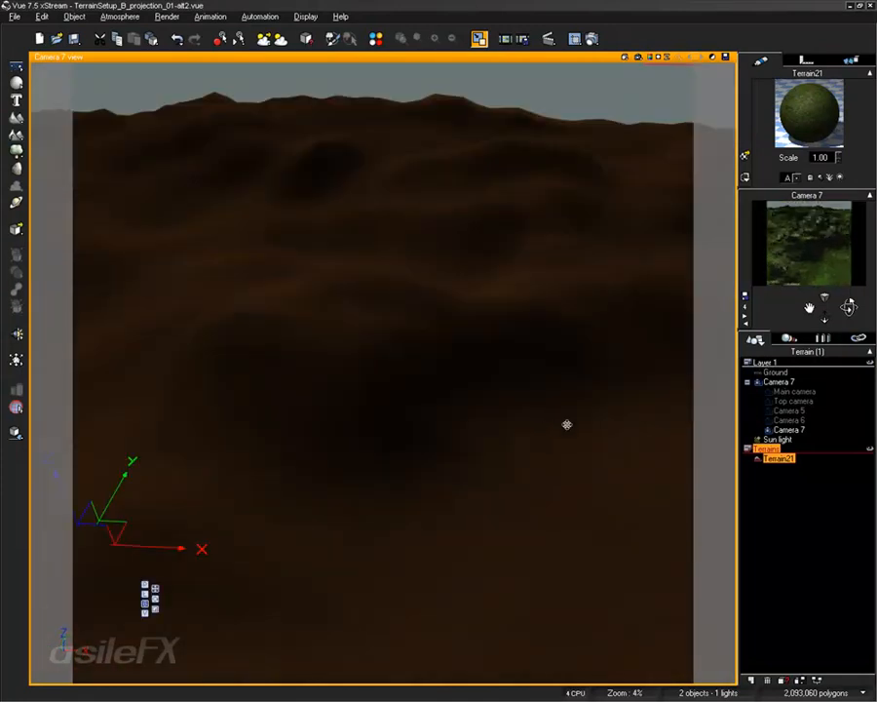
{"action": "scroll", "coordinate": [546, 418], "scroll_direction": "up", "scroll_amount": 3}
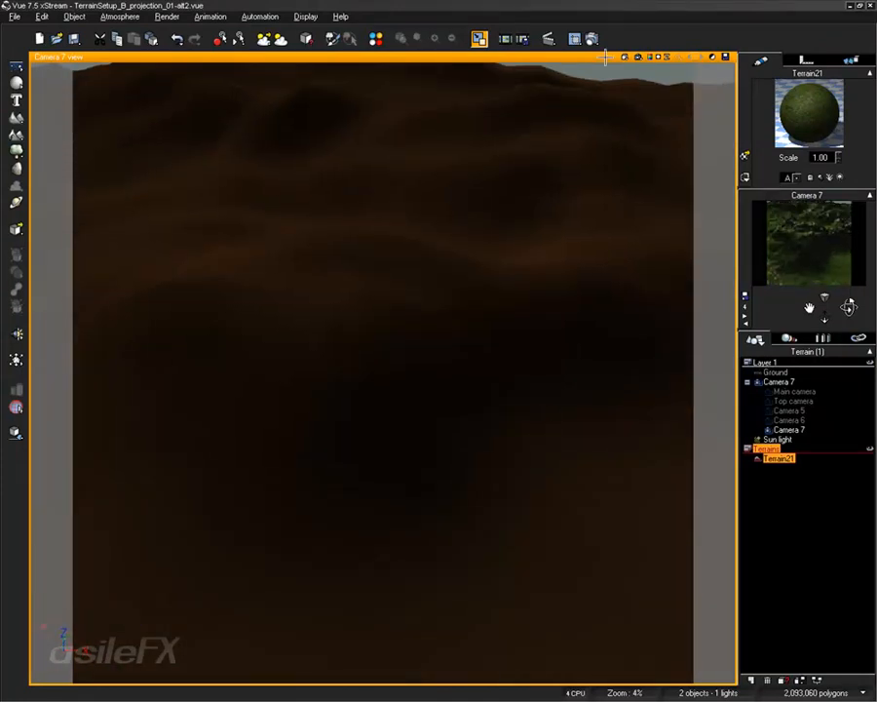
{"action": "key", "text": "F9"}
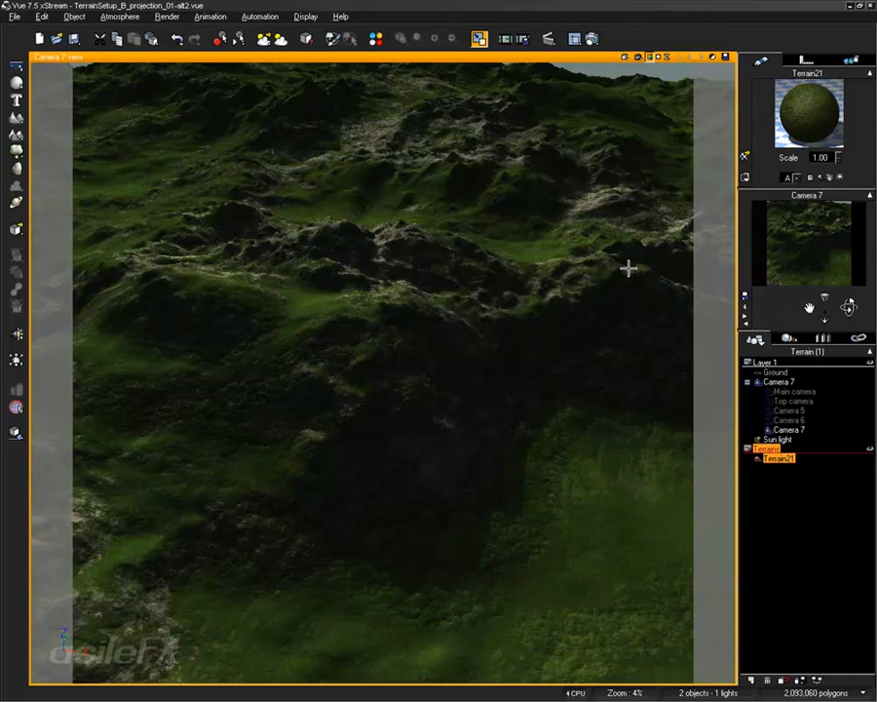
- Turn the camera around the ridge and render it from other angles to inspect the projected texture
{"action": "right_click_drag", "start_coordinate": [411, 349], "coordinate": [697, 14]}
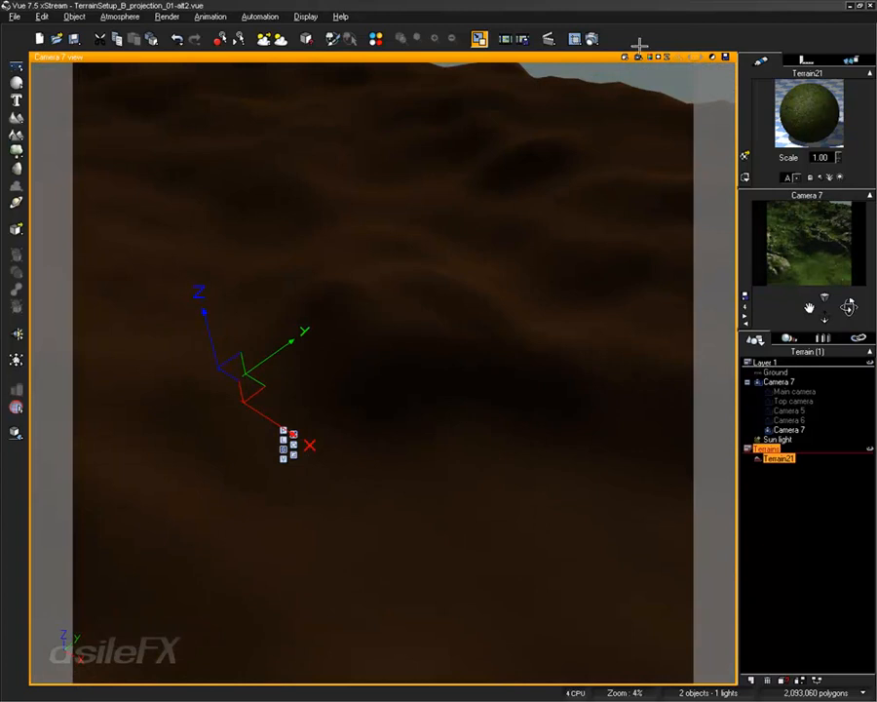
{"action": "left_click", "coordinate": [450, 39]}
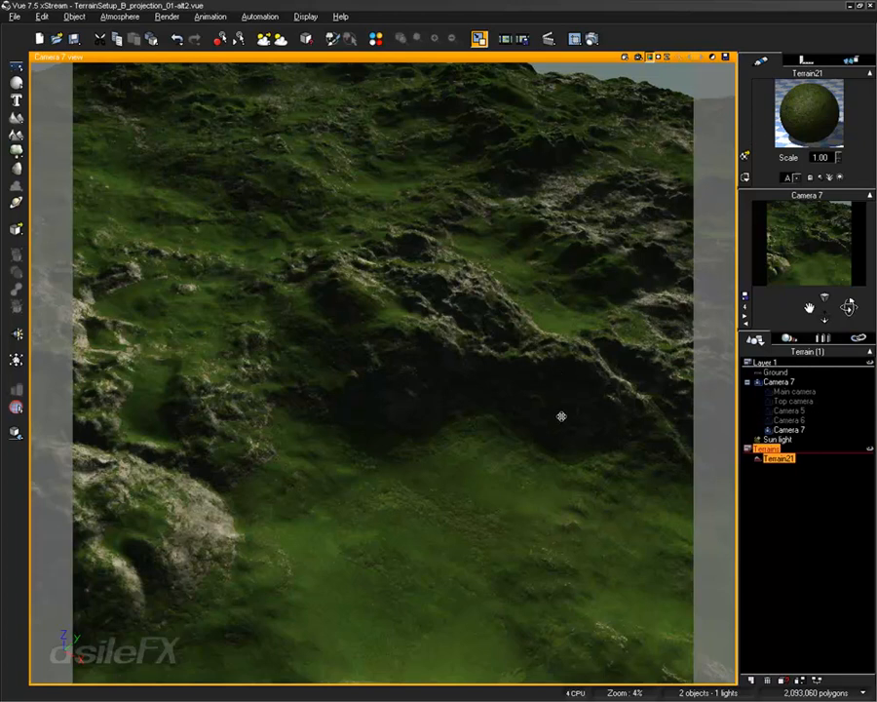
{"action": "scroll", "coordinate": [558, 391], "scroll_direction": "up", "scroll_amount": 3}
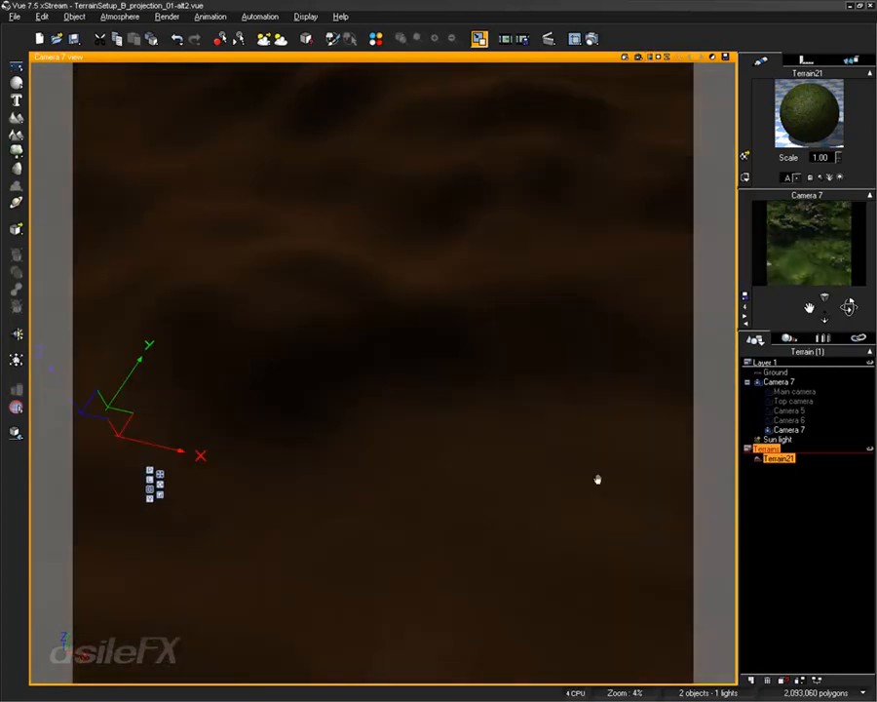
{"action": "scroll", "coordinate": [684, 471], "scroll_direction": "up", "scroll_amount": 3}
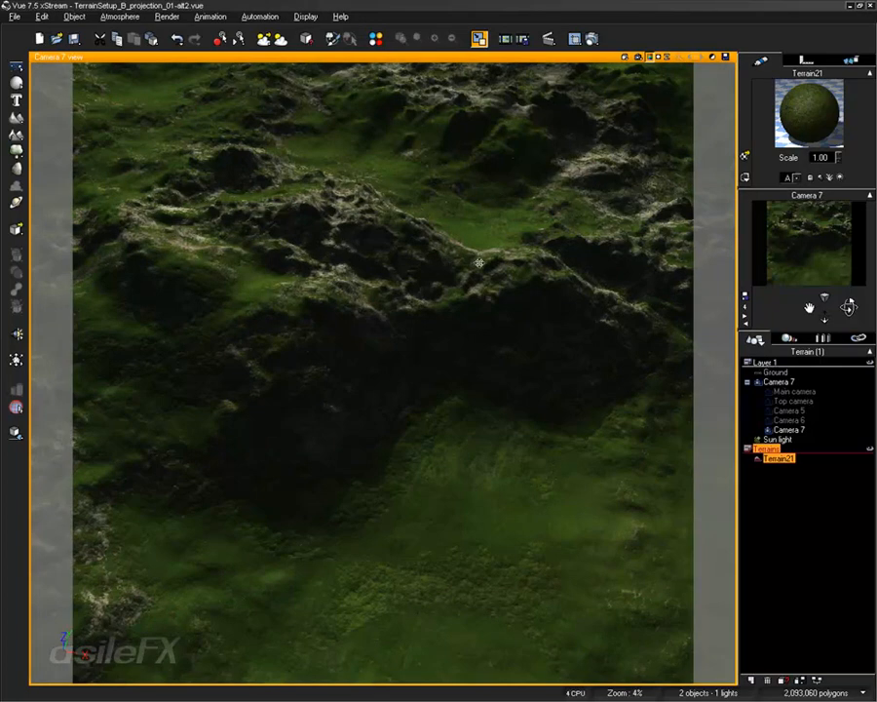
- Raise the terrain material's lighting contrast to 44%, render Camera 7 to check it, and accept the change
{"action": "left_click", "coordinate": [290, 308]}
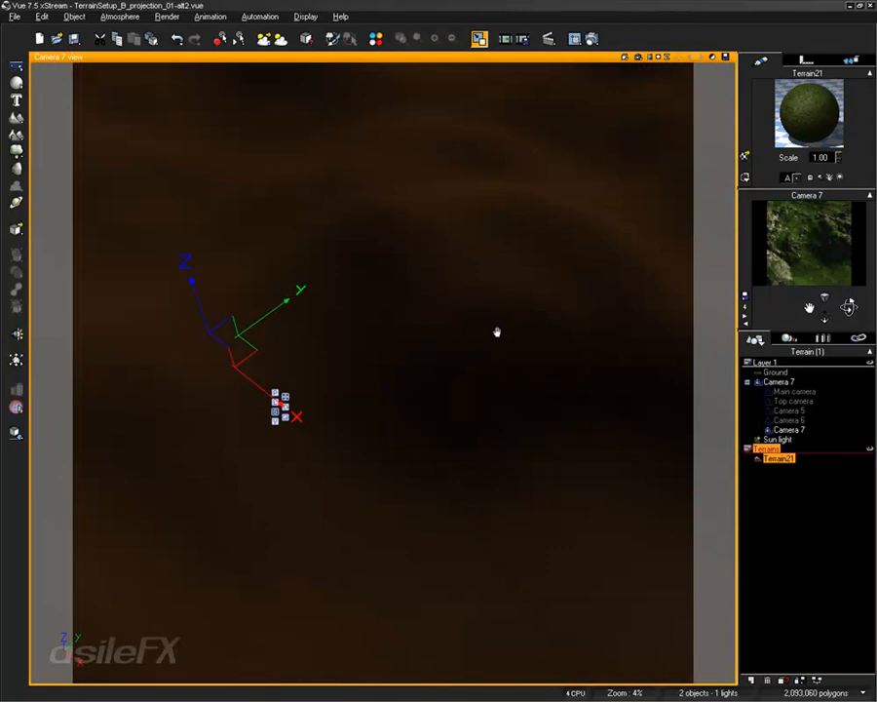
{"action": "double_click", "coordinate": [809, 93]}
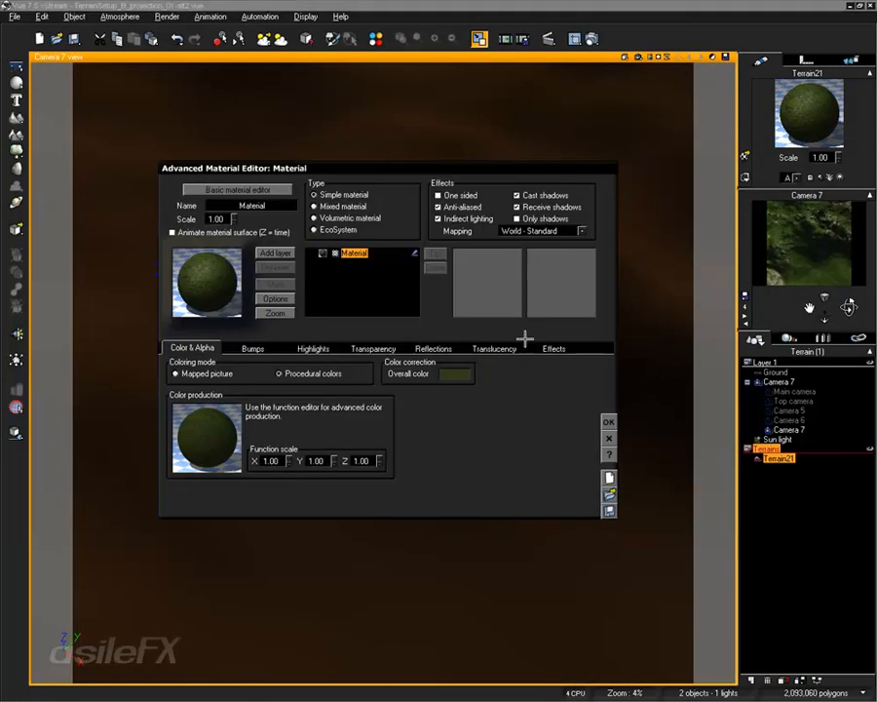
{"action": "left_click", "coordinate": [552, 348]}
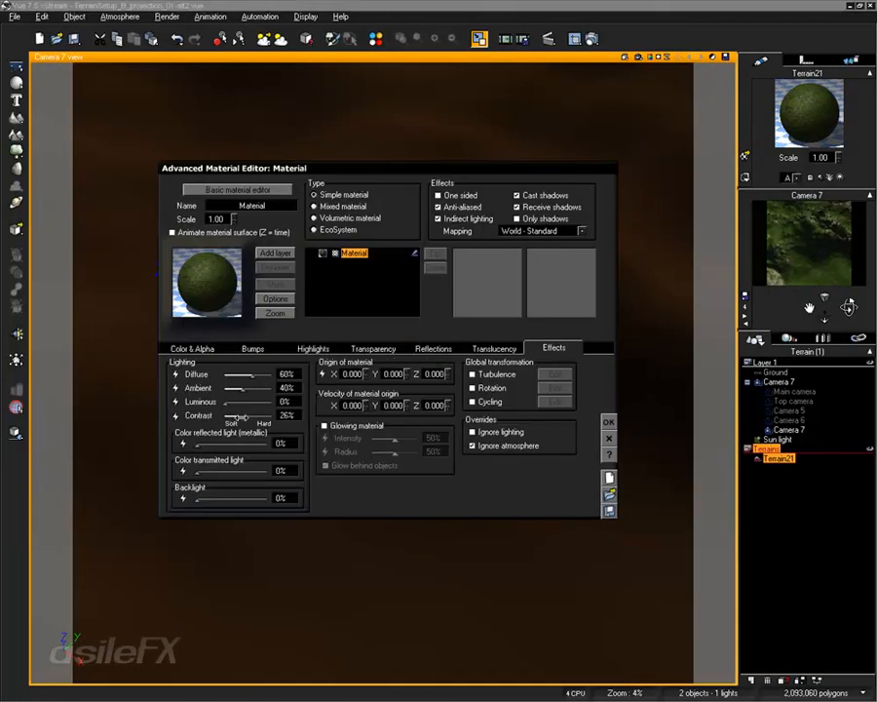
{"action": "left_click_drag", "start_coordinate": [241, 418], "coordinate": [252, 420]}
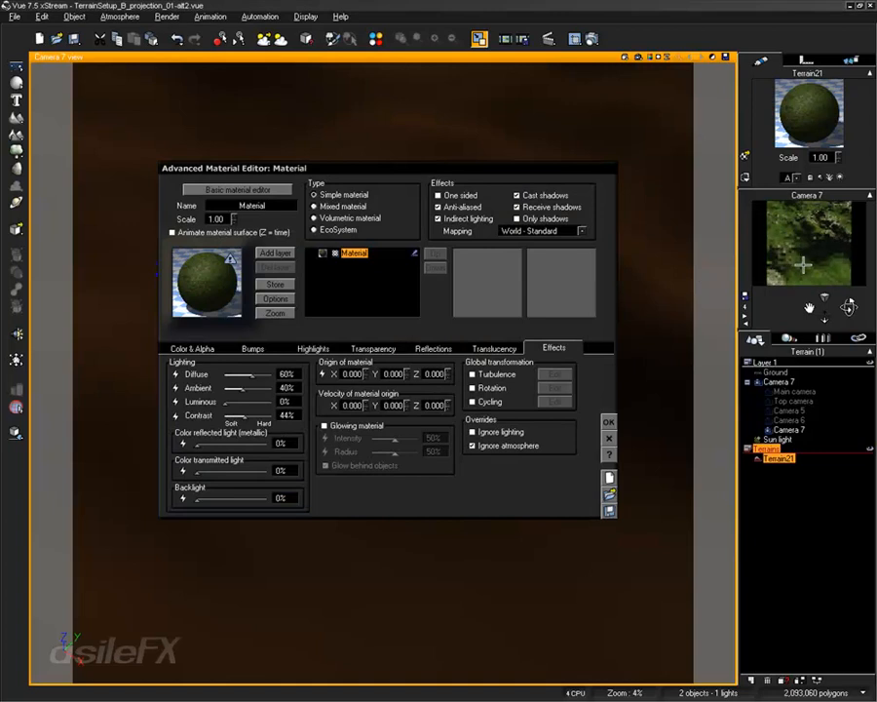
{"action": "left_click", "coordinate": [647, 56]}
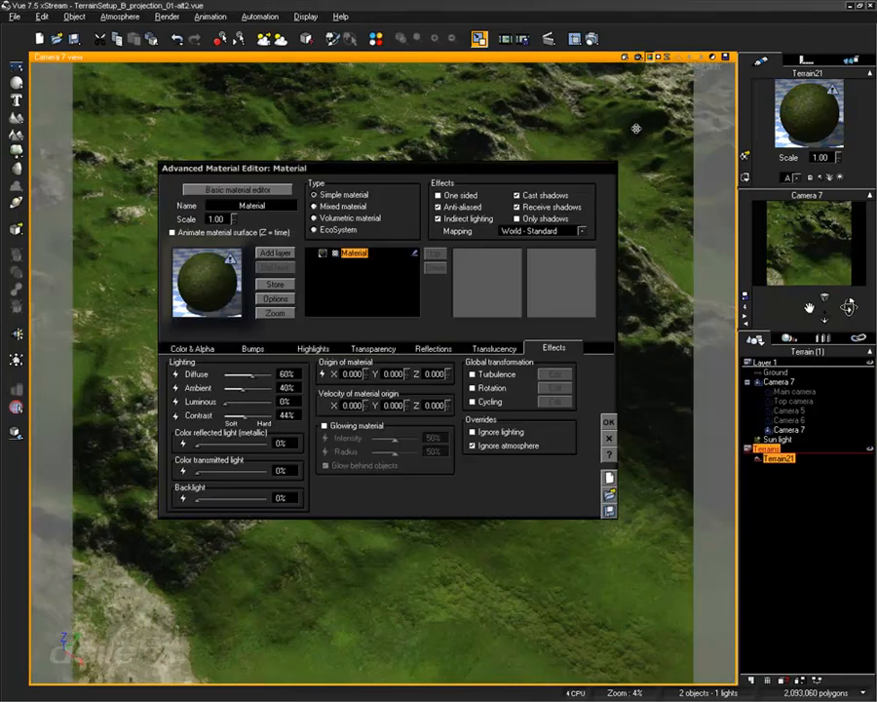
{"action": "left_click", "coordinate": [608, 422]}
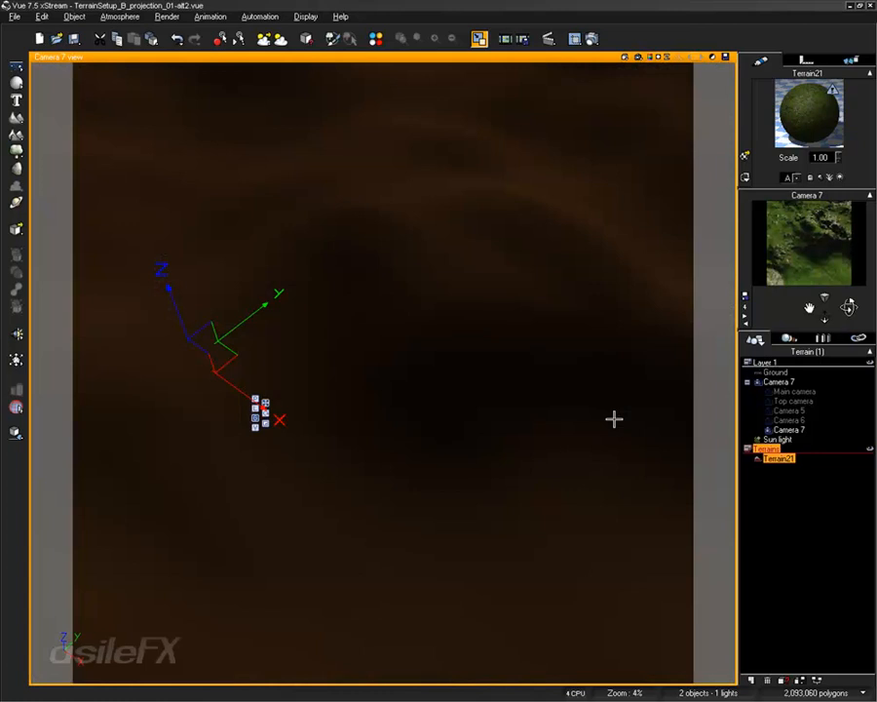
- Swing the camera around to look down on the grassy slope beside the rocky ridge, and quick-render the view
{"action": "left_click", "coordinate": [652, 57]}
{"action": "right_click_drag", "start_coordinate": [589, 198], "coordinate": [372, 88]}
{"action": "scroll", "coordinate": [495, 259], "scroll_direction": "down", "scroll_amount": 5}
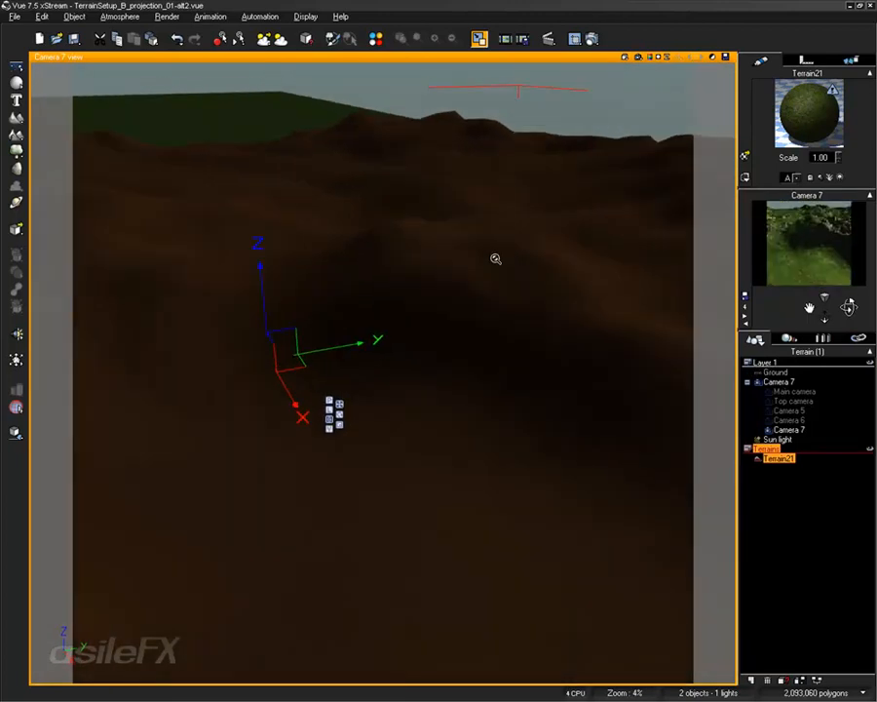
{"action": "right_click_drag", "start_coordinate": [441, 294], "coordinate": [463, 251]}
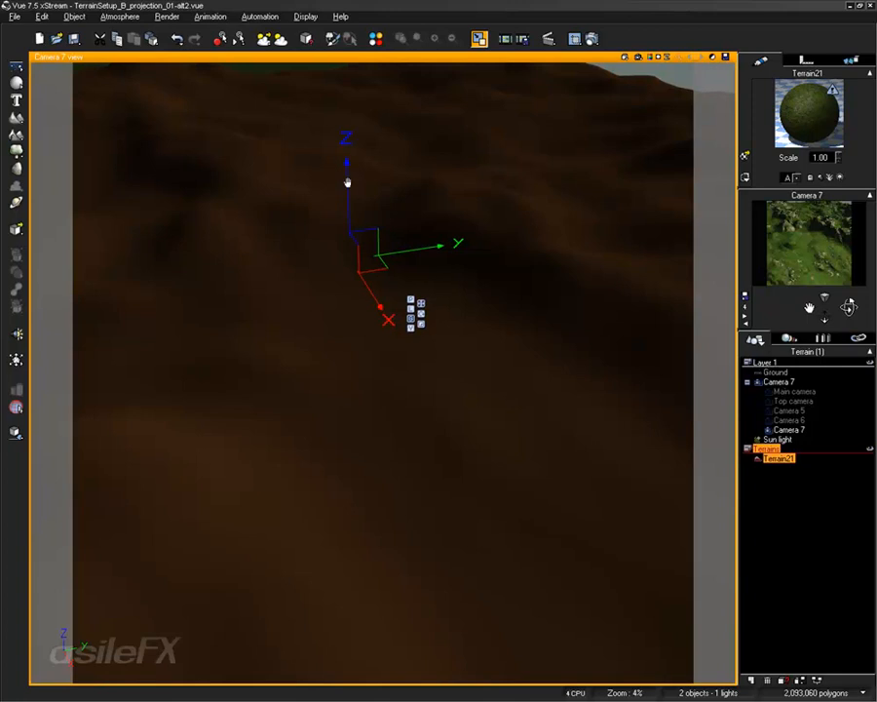
{"action": "right_click_drag", "start_coordinate": [347, 182], "coordinate": [51, 309]}
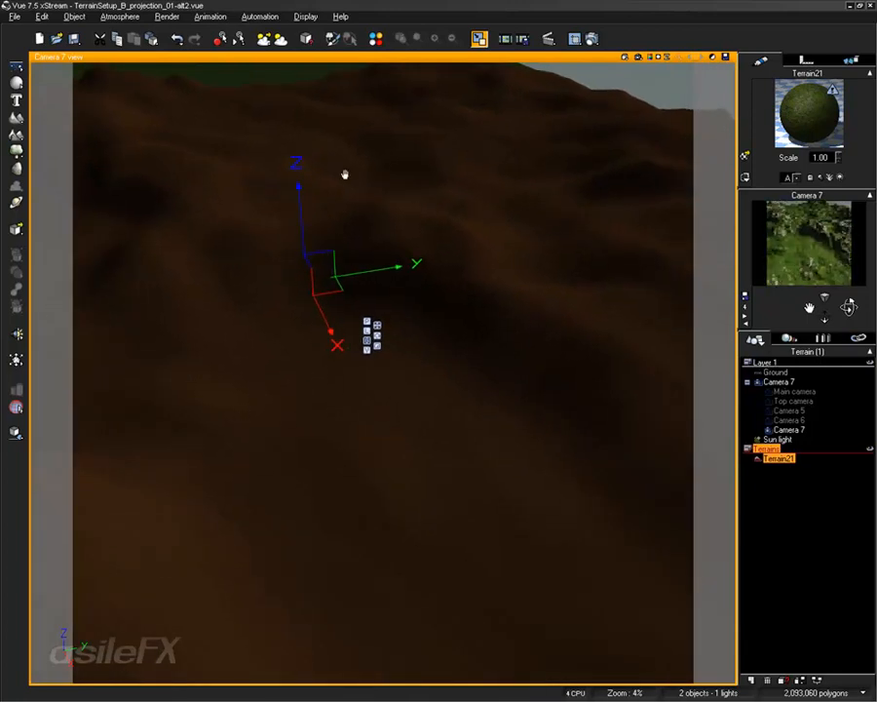
{"action": "right_click_drag", "start_coordinate": [347, 173], "coordinate": [304, 248]}
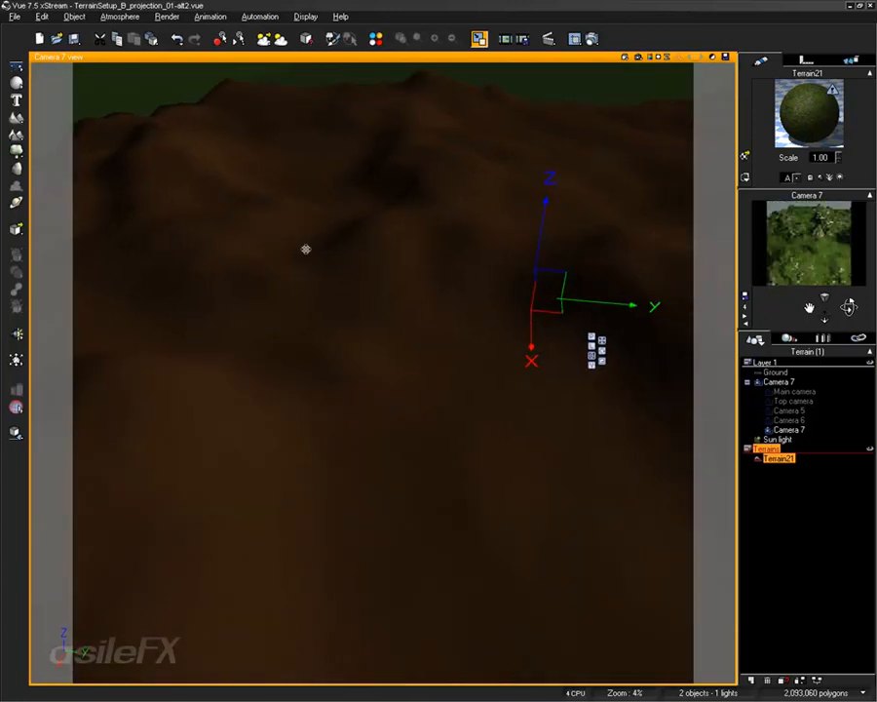
{"action": "right_click_drag", "start_coordinate": [589, 256], "coordinate": [522, 260]}
{"action": "scroll", "coordinate": [552, 302], "scroll_direction": "up", "scroll_amount": 2}
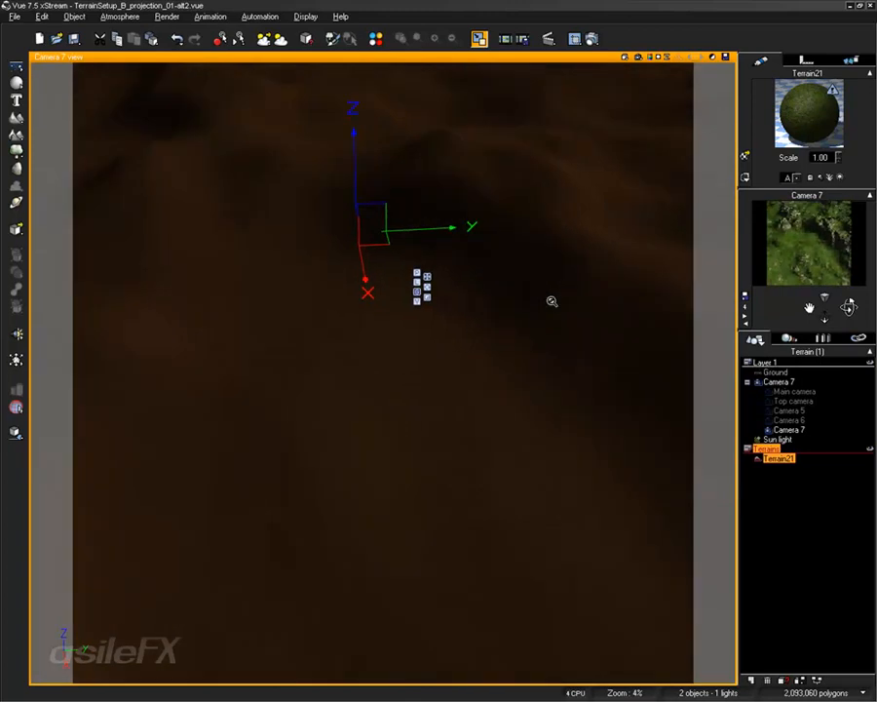
{"action": "left_click", "coordinate": [638, 57]}
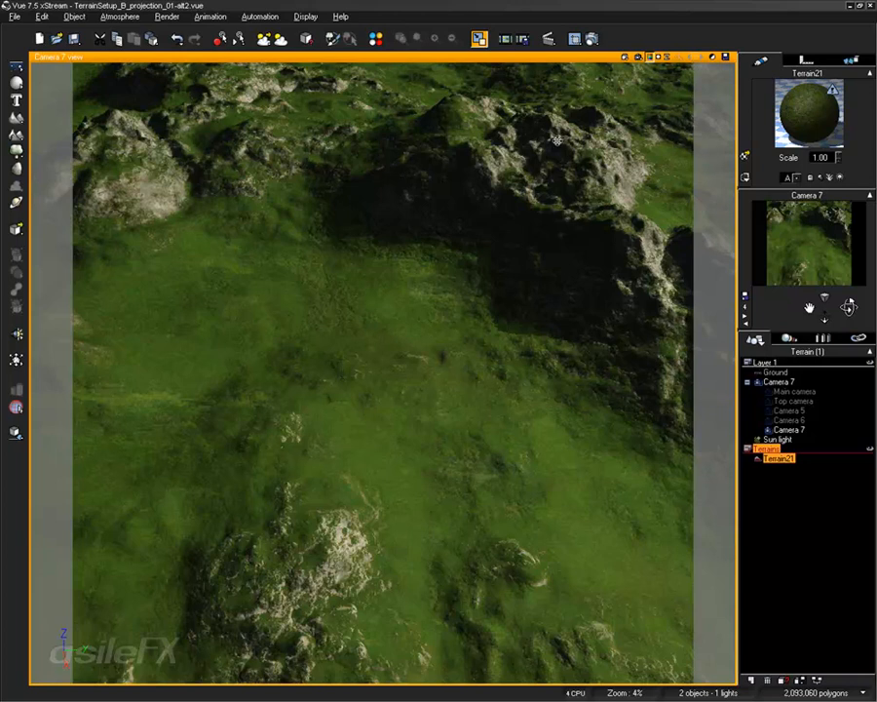
- Bake Terrain21 to polygons with the bake quality set slightly above the middle of its range
{"action": "right_click_drag", "start_coordinate": [556, 140], "coordinate": [553, 175]}
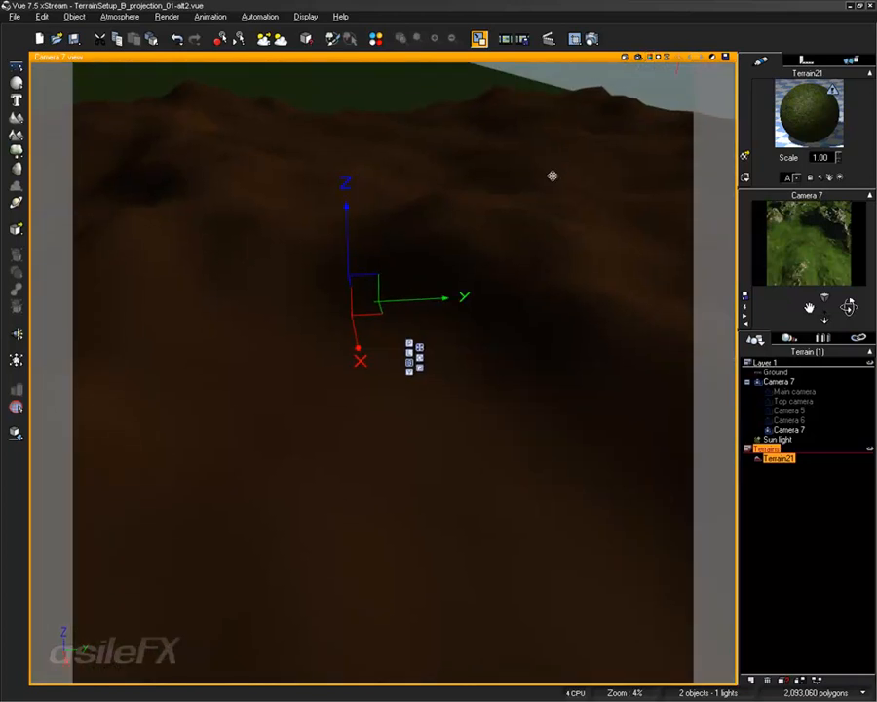
{"action": "right_click", "coordinate": [519, 249]}
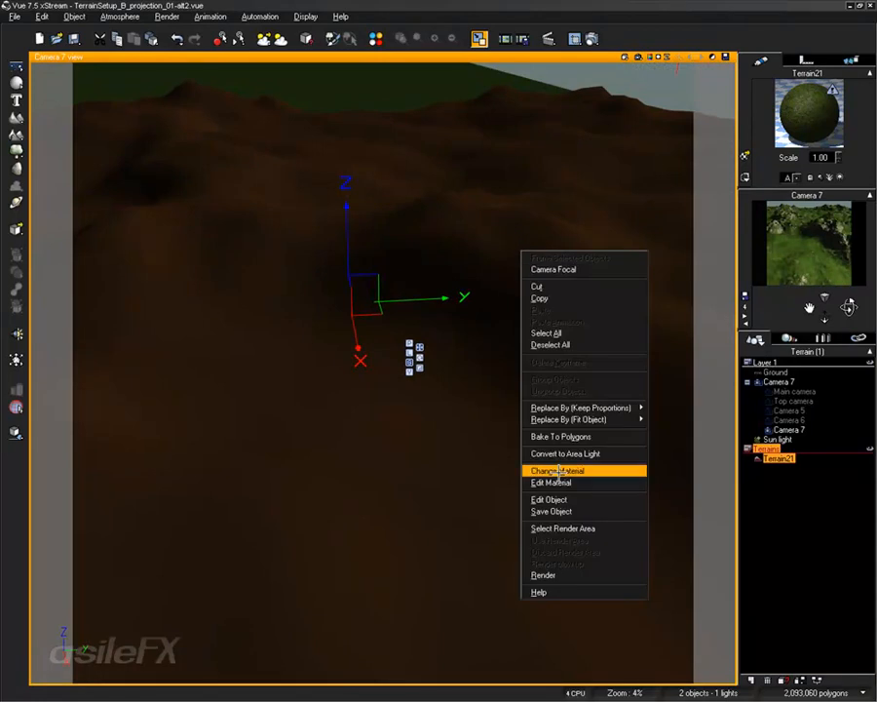
{"action": "left_click", "coordinate": [596, 436]}
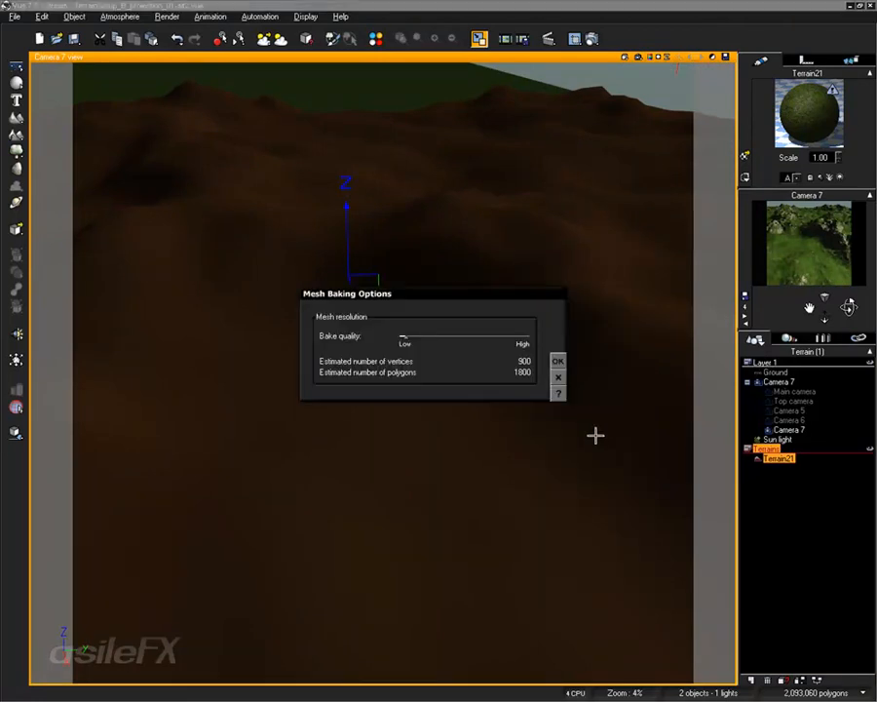
{"action": "mouse_move", "coordinate": [403, 336]}
{"action": "left_mouse_down"}
{"action": "mouse_move", "coordinate": [435, 336]}
{"action": "mouse_move", "coordinate": [400, 336]}
{"action": "left_mouse_up"}
{"action": "left_click_drag", "start_coordinate": [402, 336], "coordinate": [537, 335]}
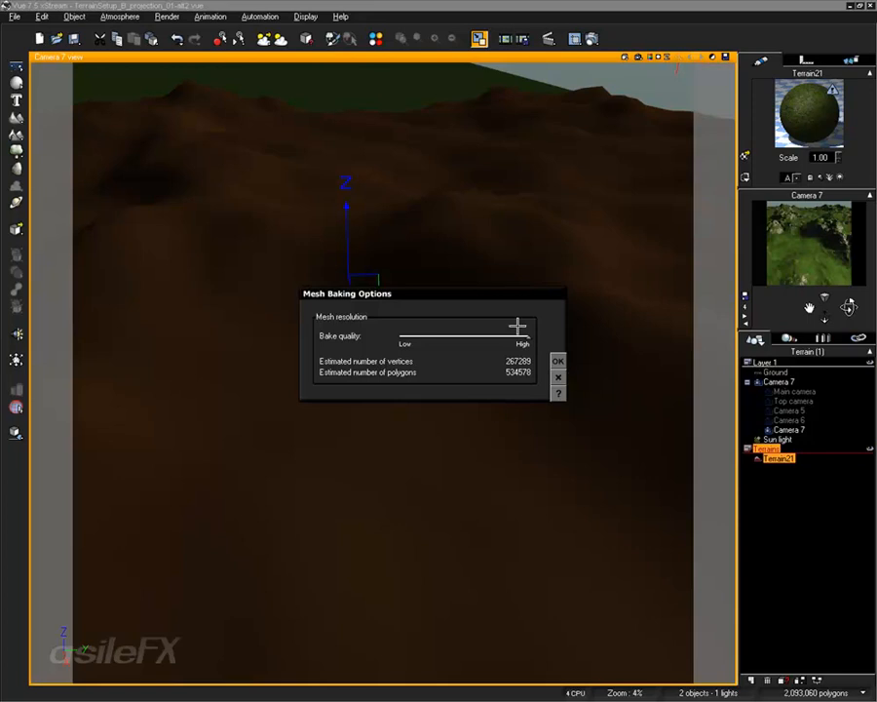
{"action": "mouse_move", "coordinate": [527, 327]}
{"action": "left_mouse_down"}
{"action": "mouse_move", "coordinate": [447, 328]}
{"action": "mouse_move", "coordinate": [526, 328]}
{"action": "left_mouse_up"}
{"action": "left_click_drag", "start_coordinate": [529, 336], "coordinate": [474, 334]}
{"action": "left_click", "coordinate": [558, 361]}
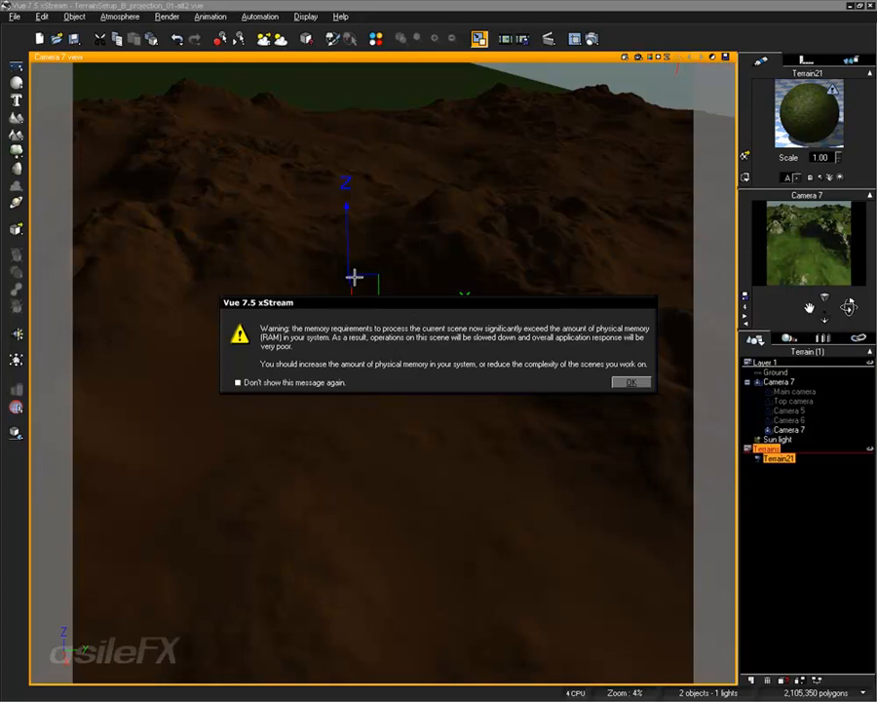
{"action": "left_click", "coordinate": [624, 380]}
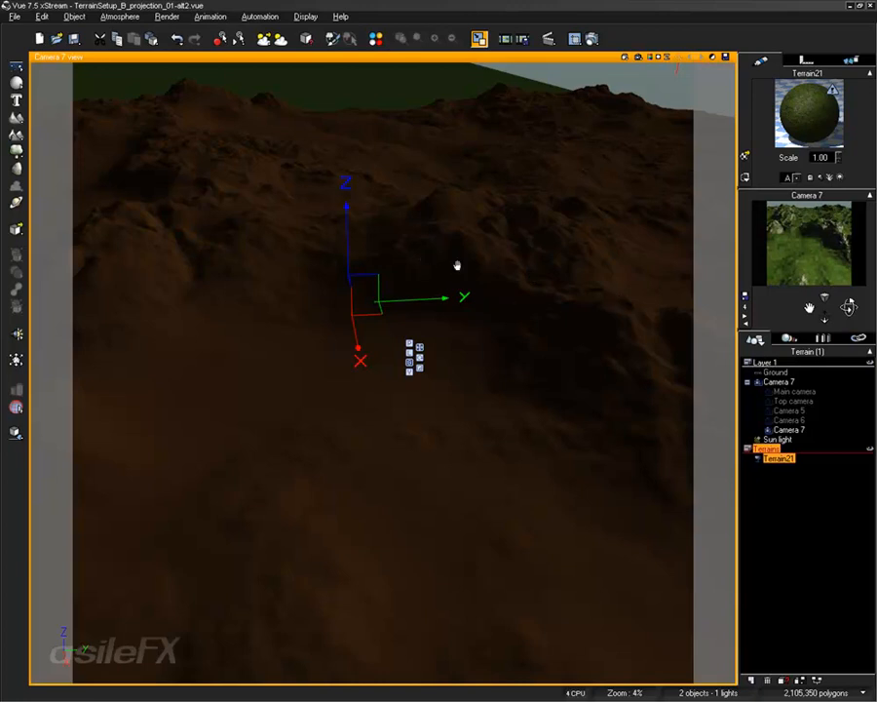
- Reframe the baked terrain to examine its mesh detail along the ridge, and deselect it
{"action": "scroll", "coordinate": [457, 265], "scroll_direction": "up", "scroll_amount": 3}
{"action": "scroll", "coordinate": [516, 311], "scroll_direction": "down", "scroll_amount": 3}
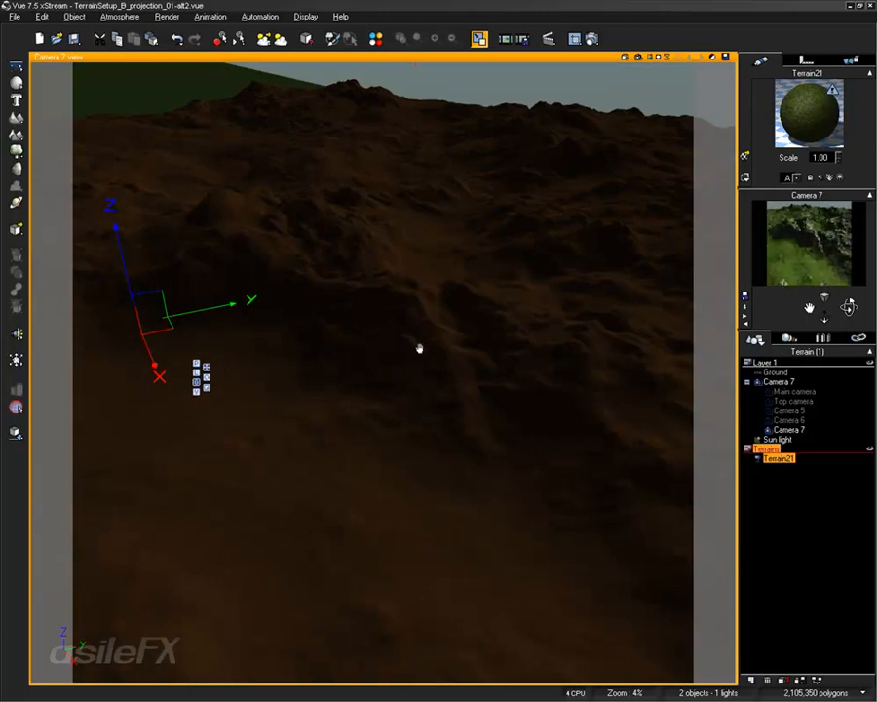
{"action": "scroll", "coordinate": [419, 344], "scroll_direction": "down", "scroll_amount": 2}
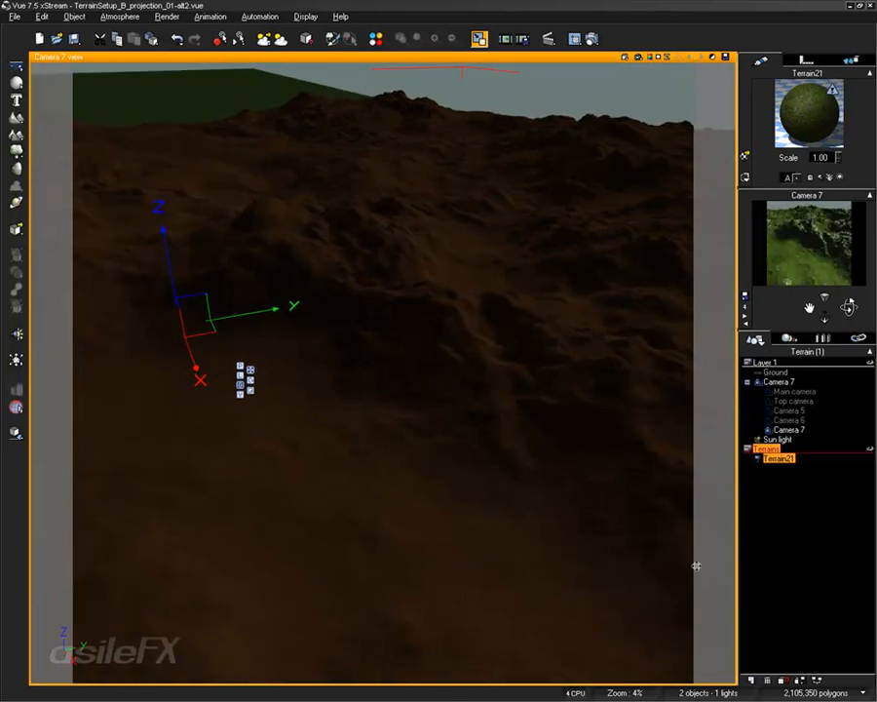
{"action": "left_click", "coordinate": [772, 513]}
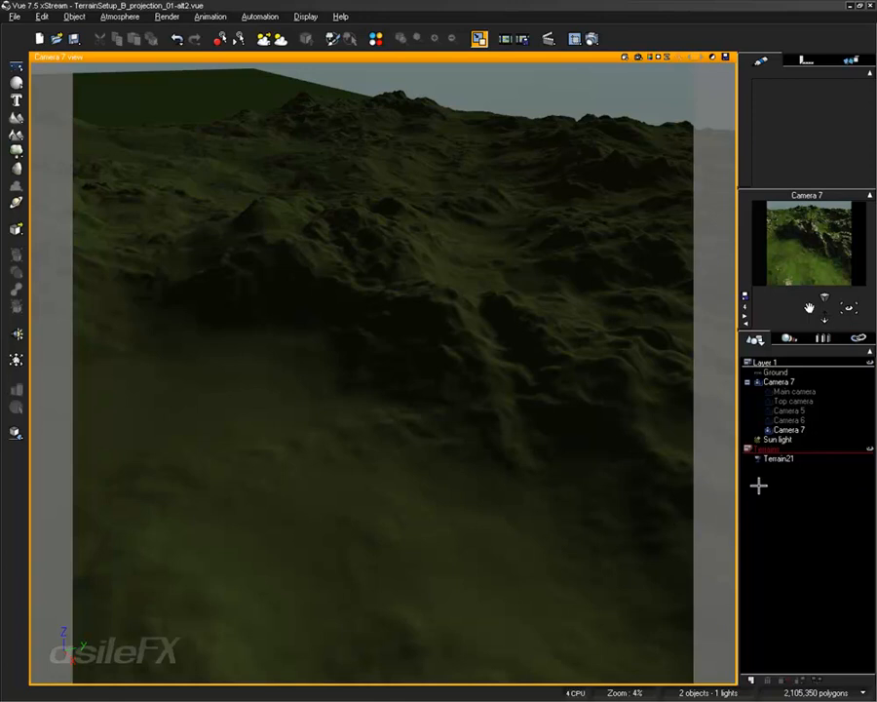
- Check the memory usage of the Vue and Photoshop processes in Windows Task Manager, and close it
{"action": "key", "text": "ctrl+shift+Escape"}
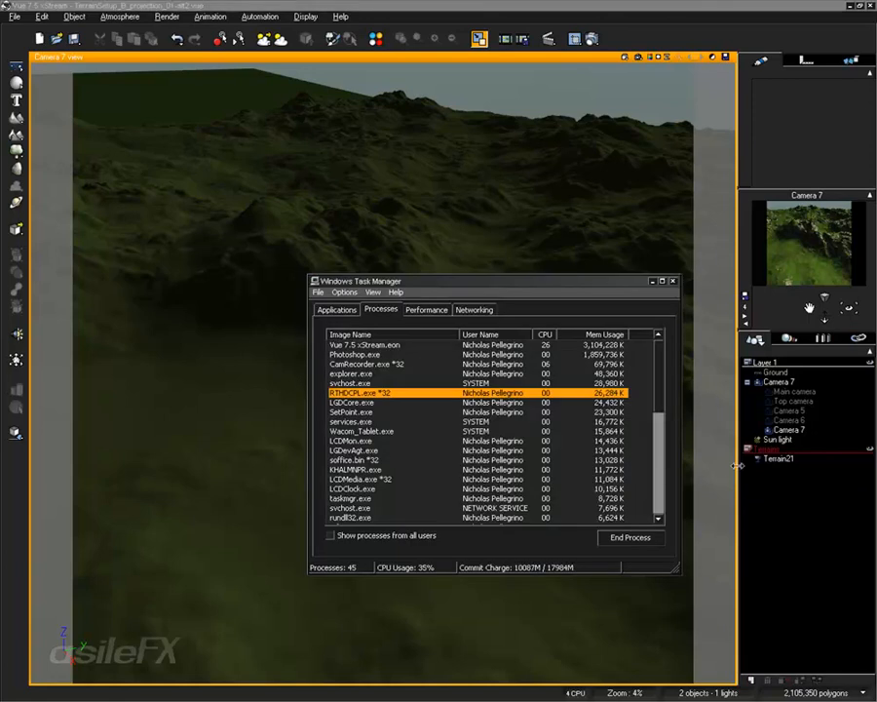
{"action": "left_click_drag", "start_coordinate": [437, 279], "coordinate": [446, 273]}
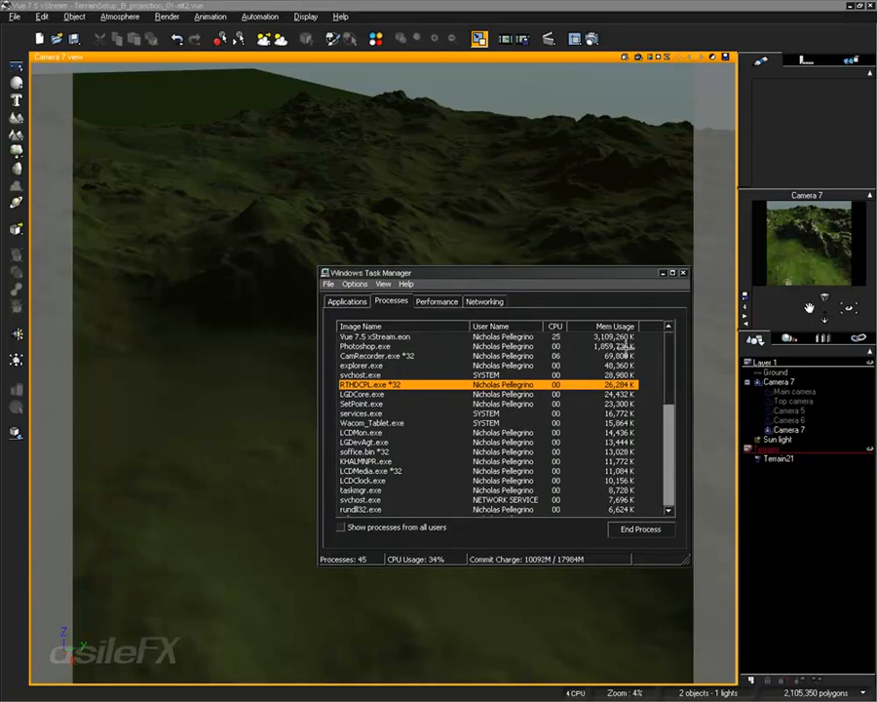
{"action": "left_click", "coordinate": [620, 347]}
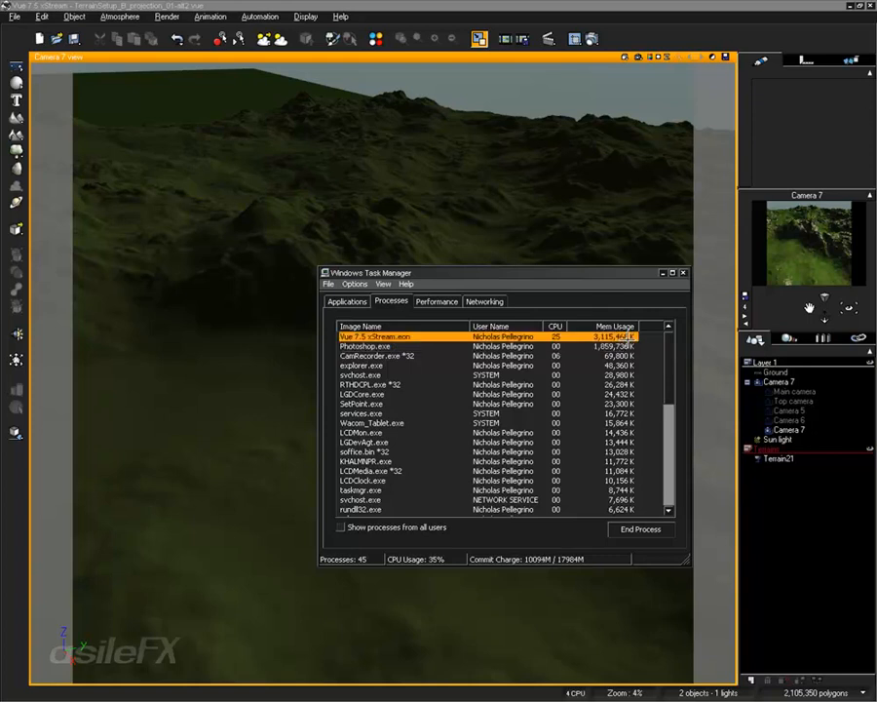
{"action": "left_click", "coordinate": [624, 337]}
{"action": "left_click", "coordinate": [681, 272]}
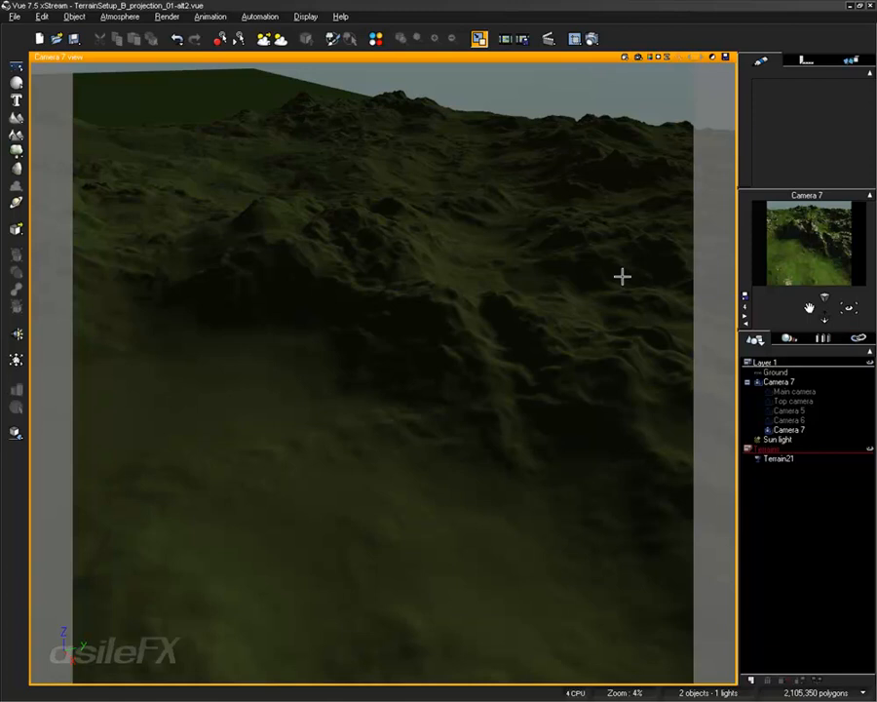
- Quick-render the baked terrain from Camera 7 and shift the camera slightly to inspect the ridge and slope
{"action": "left_click", "coordinate": [636, 57]}
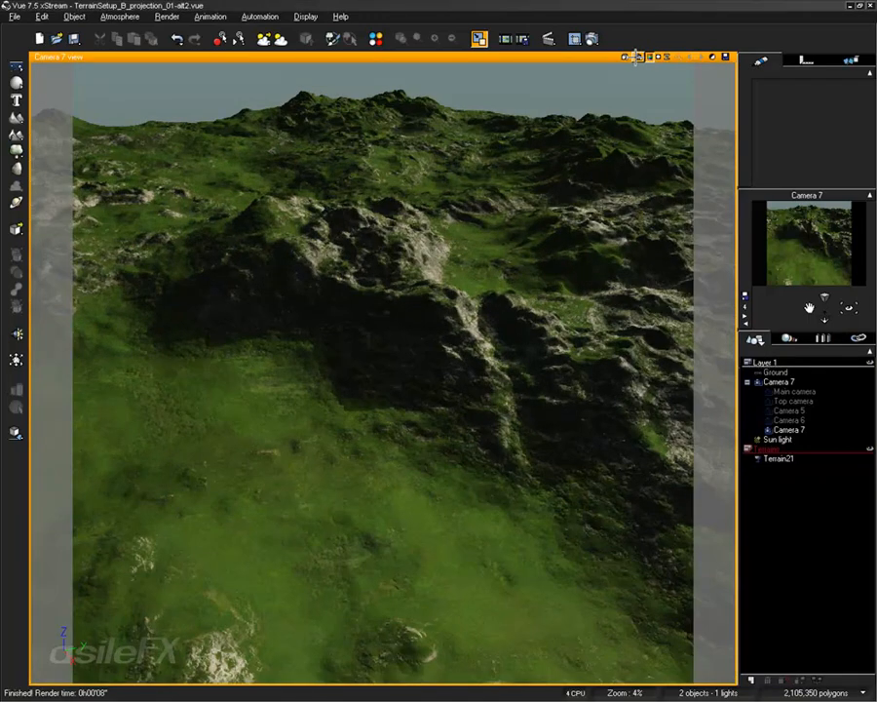
{"action": "left_click", "coordinate": [404, 388]}
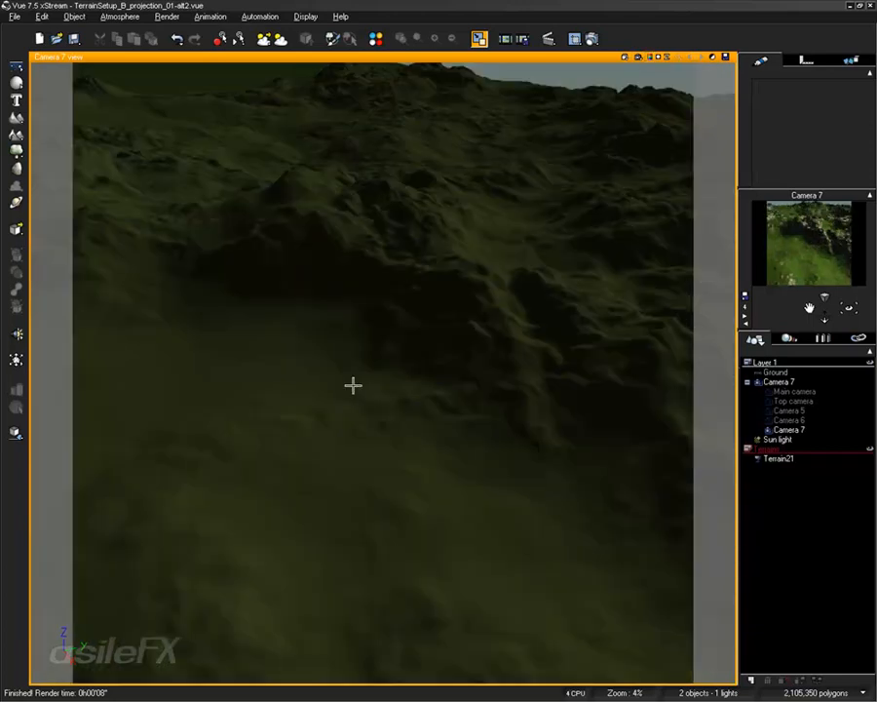
{"action": "right_click_drag", "start_coordinate": [361, 380], "coordinate": [345, 390]}
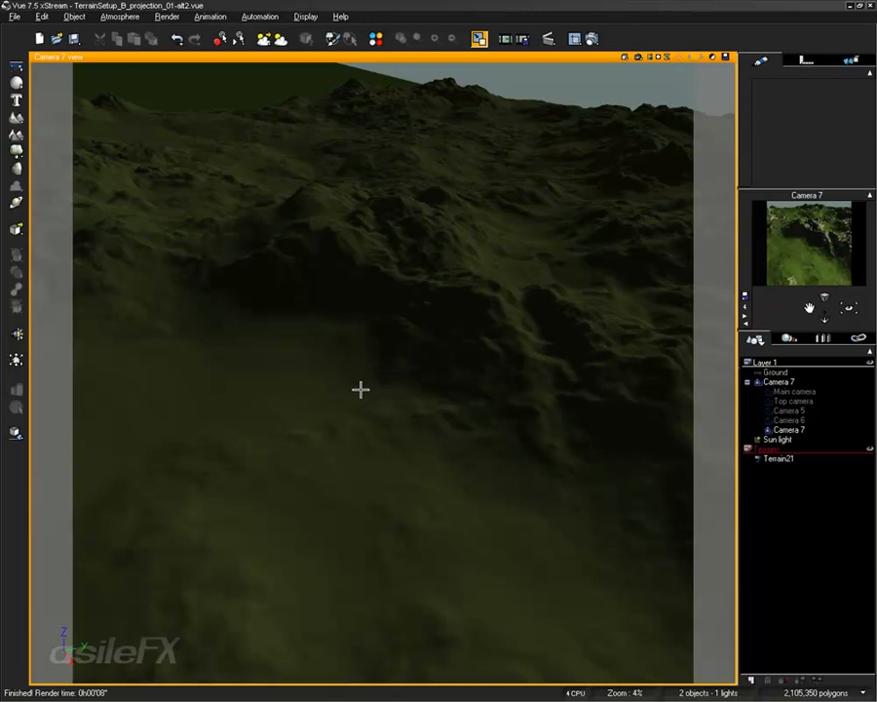
{"action": "scroll", "coordinate": [400, 402], "scroll_direction": "up", "scroll_amount": 2}
{"action": "scroll", "coordinate": [400, 402], "scroll_direction": "down", "scroll_amount": 2}
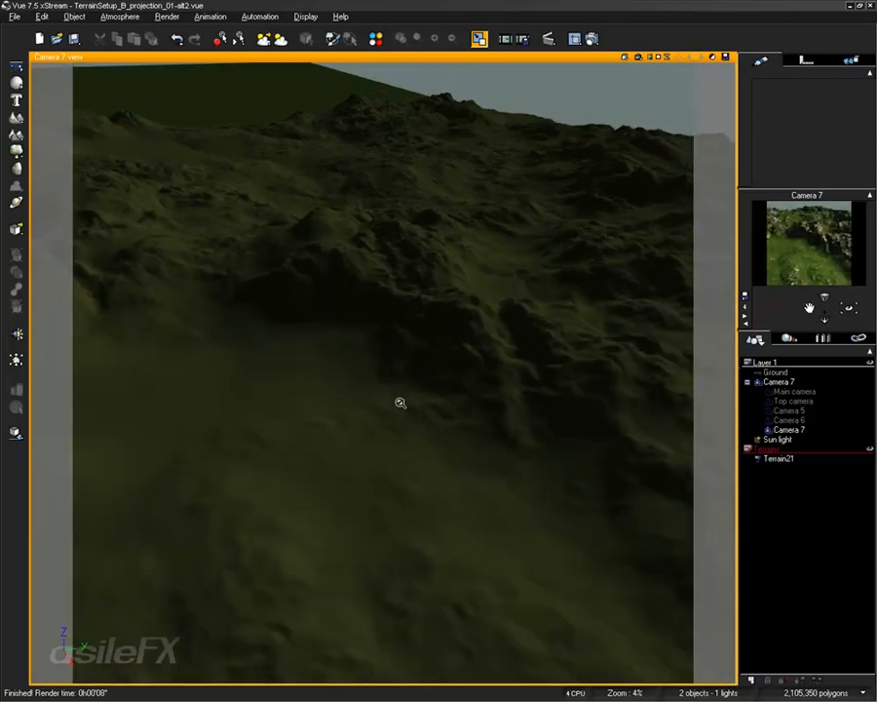
- Review the display options for the 3D views in the program options, and close them without changes
{"action": "left_click", "coordinate": [42, 17]}
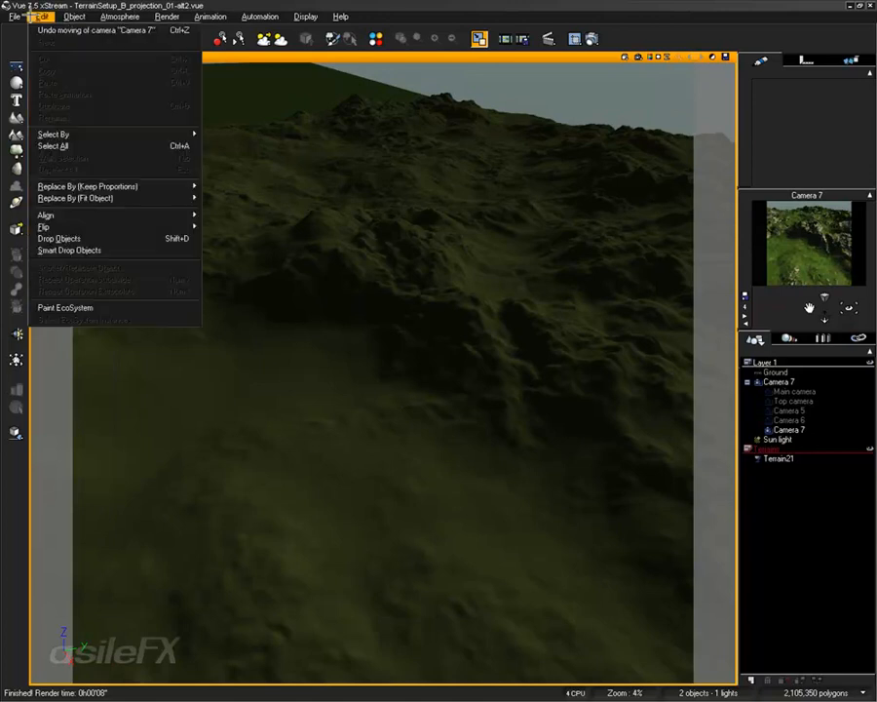
{"action": "left_click", "coordinate": [29, 294]}
{"action": "left_click", "coordinate": [179, 86]}
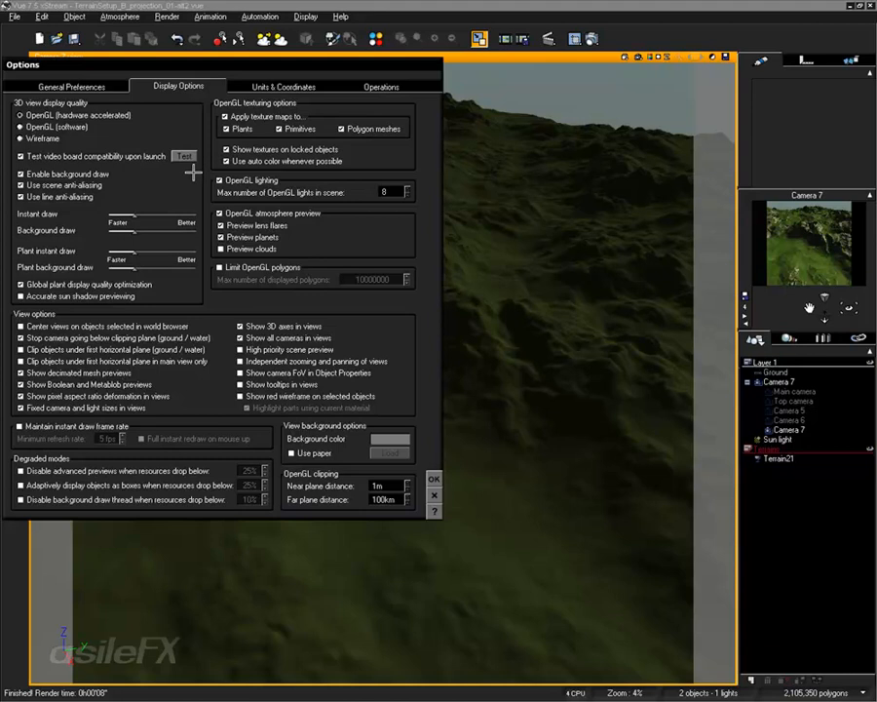
{"action": "left_click", "coordinate": [435, 496]}
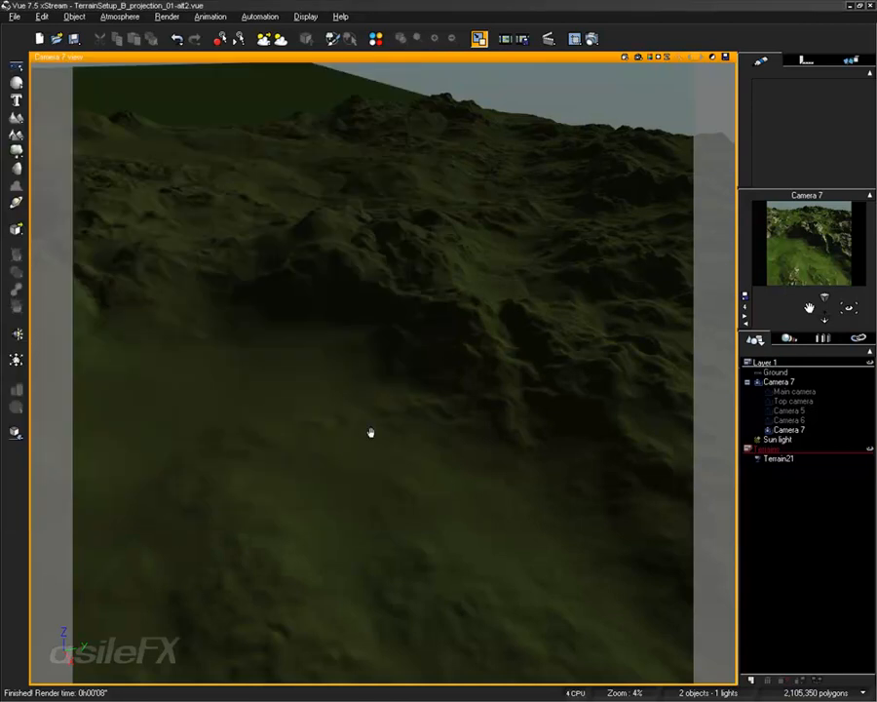
- Set the max smoothing angle of Terrain21's polygon mesh to 90° and accept the mesh options
{"action": "scroll", "coordinate": [414, 427], "scroll_direction": "down", "scroll_amount": 2}
{"action": "right_click_drag", "start_coordinate": [382, 416], "coordinate": [303, 416]}
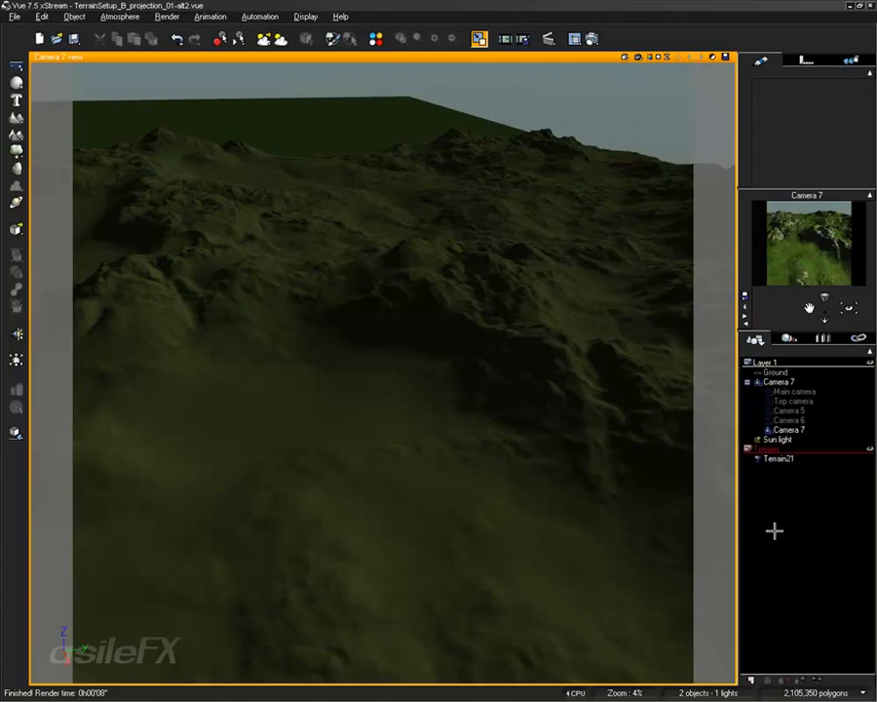
{"action": "left_click", "coordinate": [789, 456]}
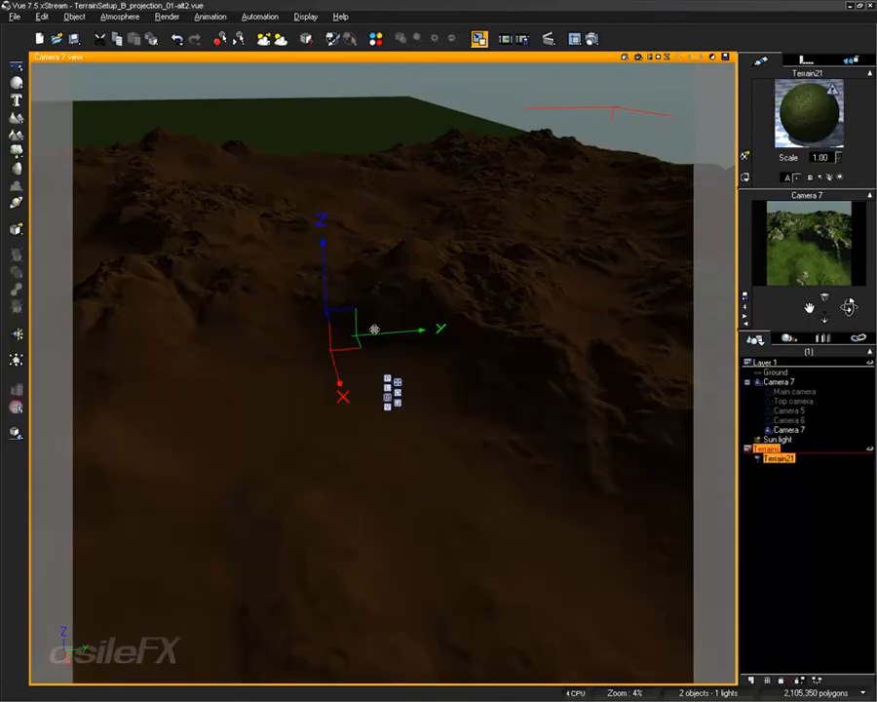
{"action": "right_click", "coordinate": [377, 285]}
{"action": "left_click", "coordinate": [452, 533]}
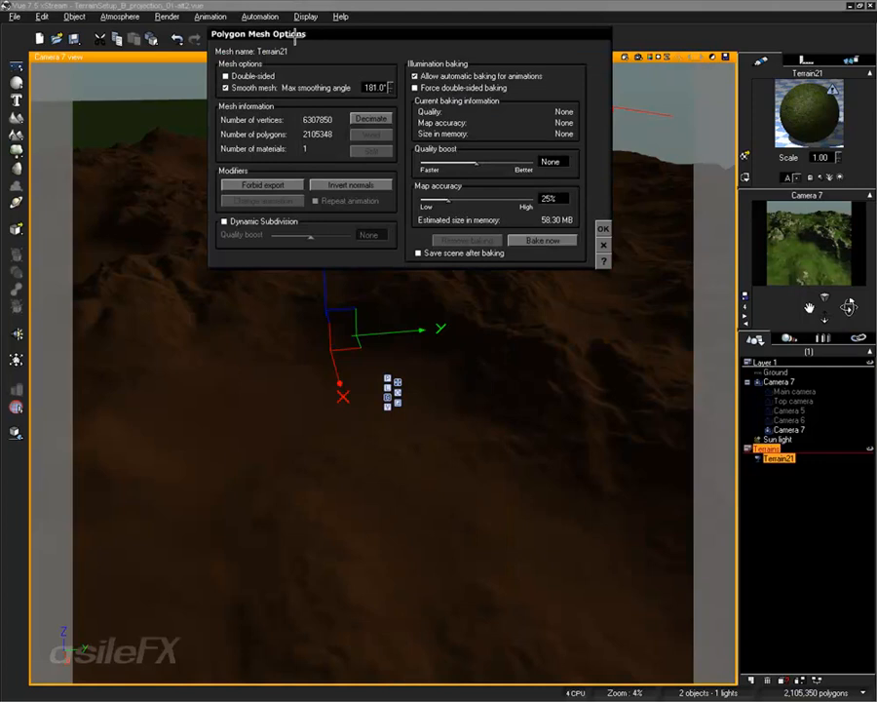
{"action": "left_click_drag", "start_coordinate": [295, 36], "coordinate": [382, 180]}
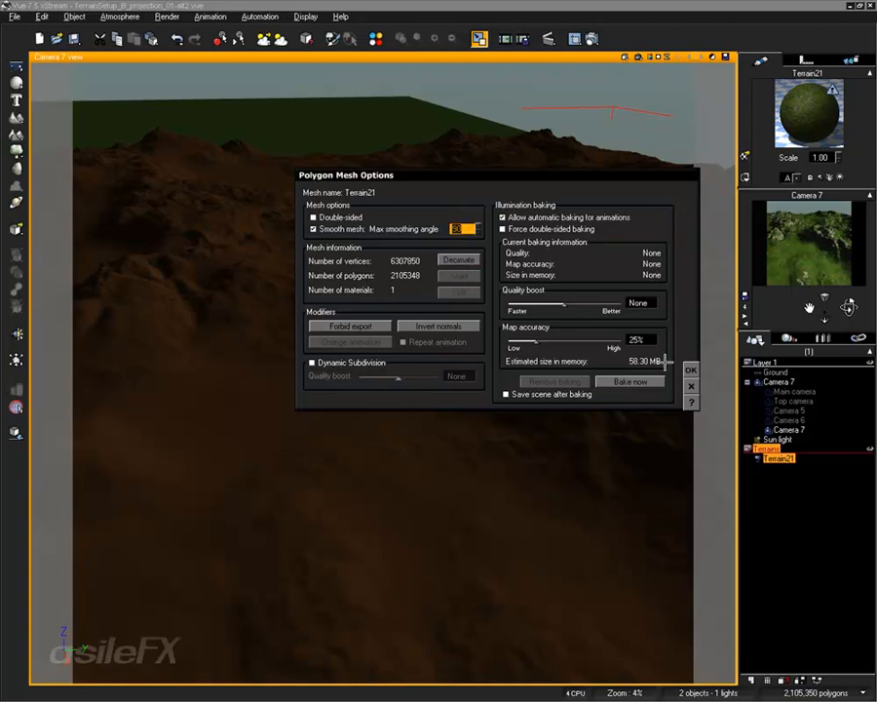
{"action": "key", "text": "Return"}
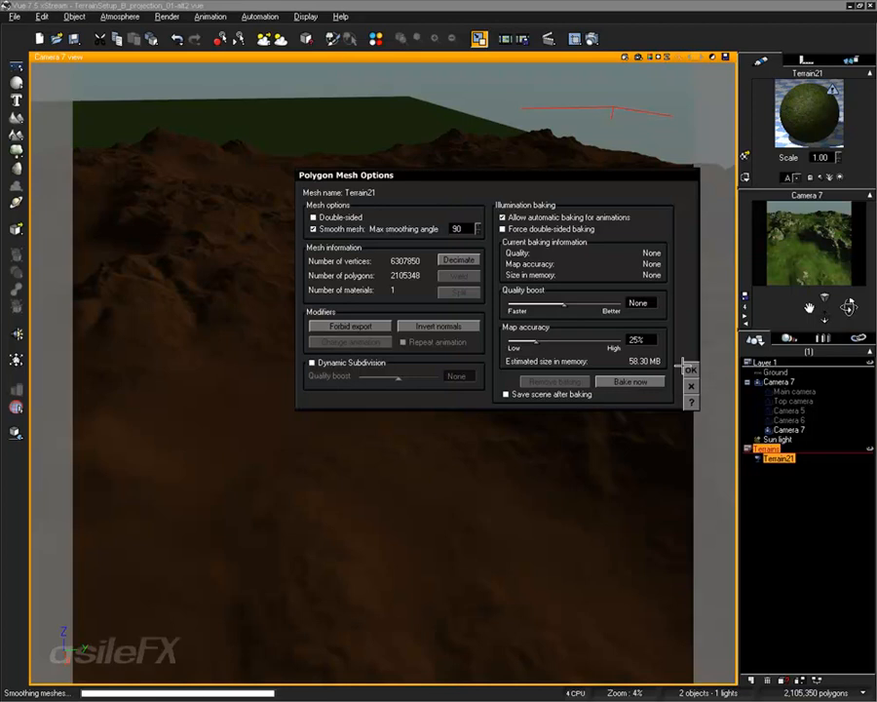
{"action": "left_click", "coordinate": [685, 368]}
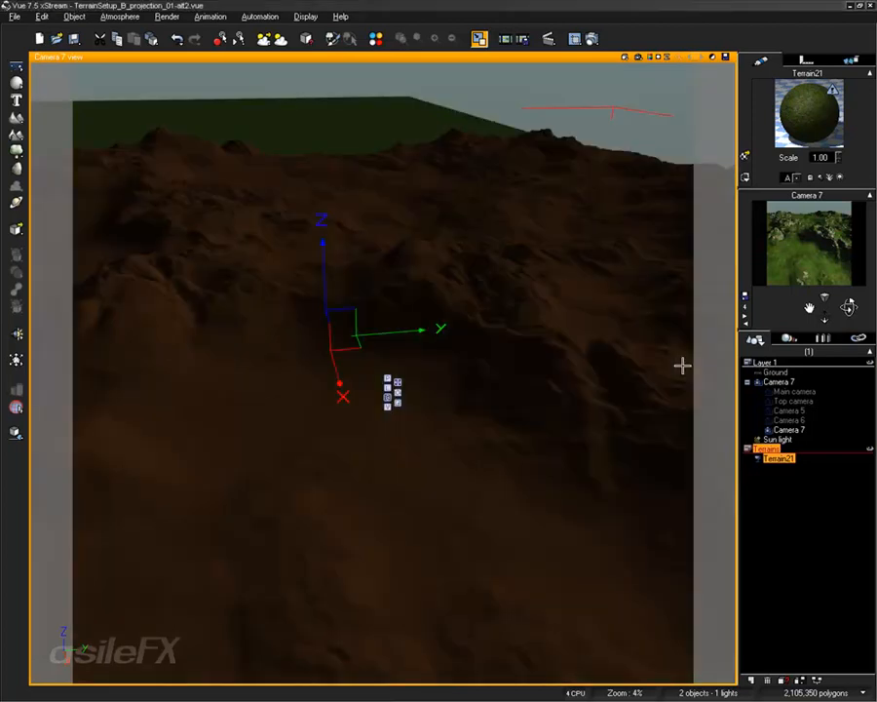
- Quick-render the smoothed terrain from Camera 7, move the camera closer to the ridge, and deselect the terrain
{"action": "left_click", "coordinate": [640, 57]}
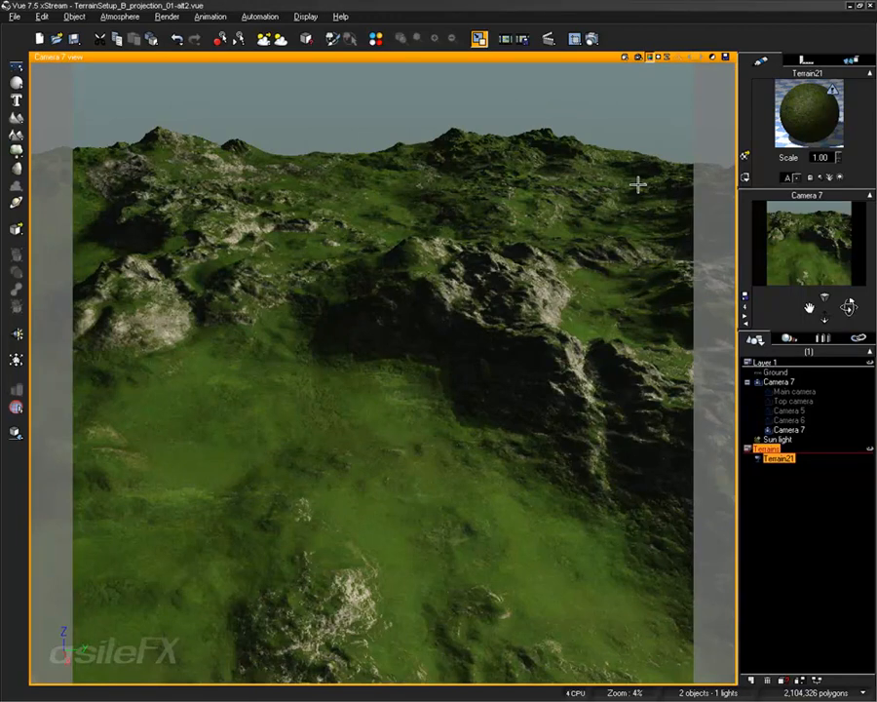
{"action": "left_click", "coordinate": [519, 291]}
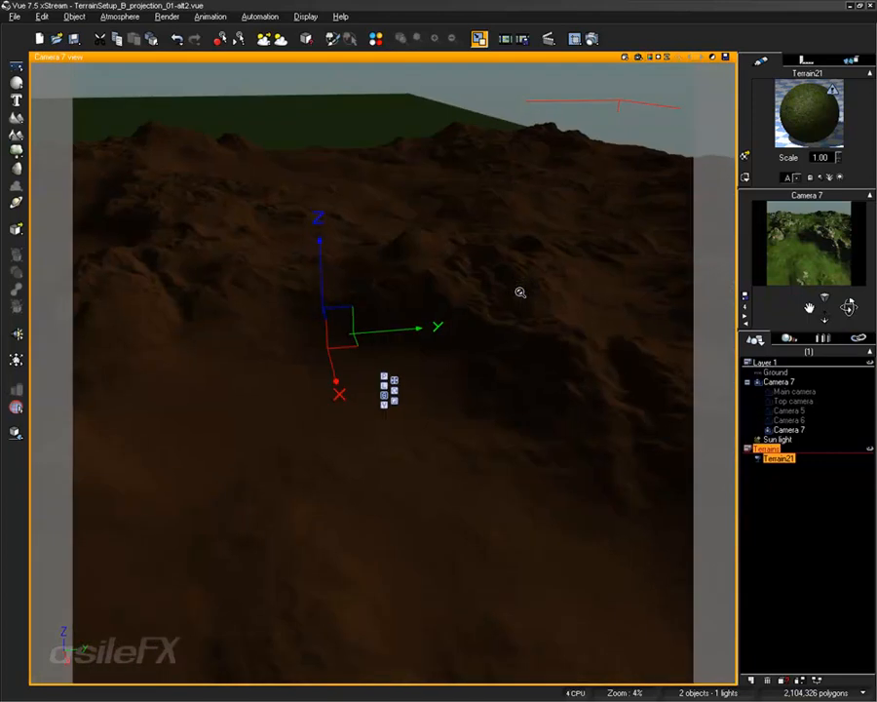
{"action": "scroll", "coordinate": [523, 290], "scroll_direction": "up", "scroll_amount": 3}
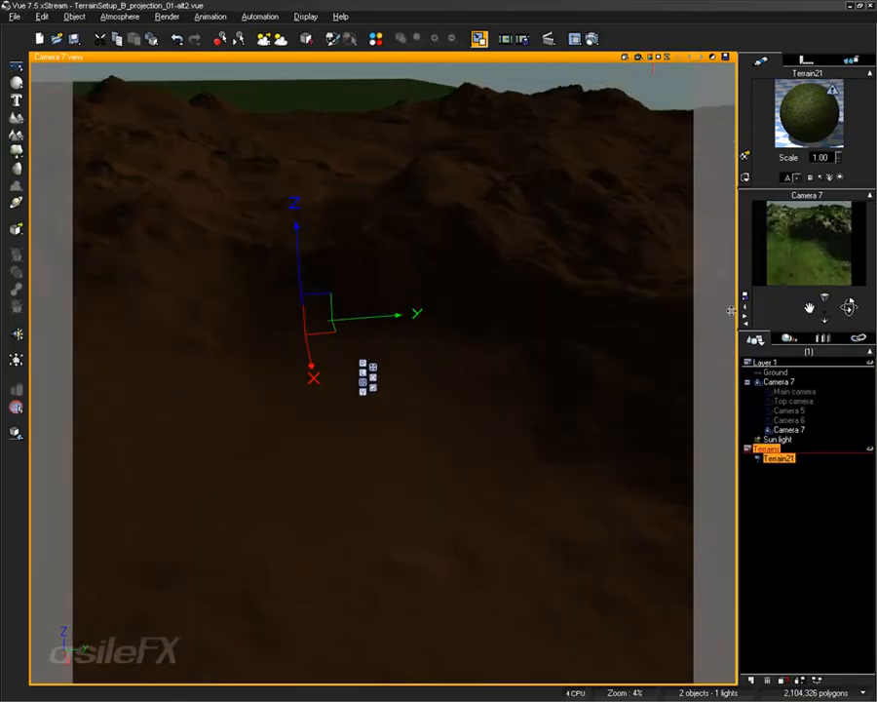
{"action": "left_click", "coordinate": [755, 501]}
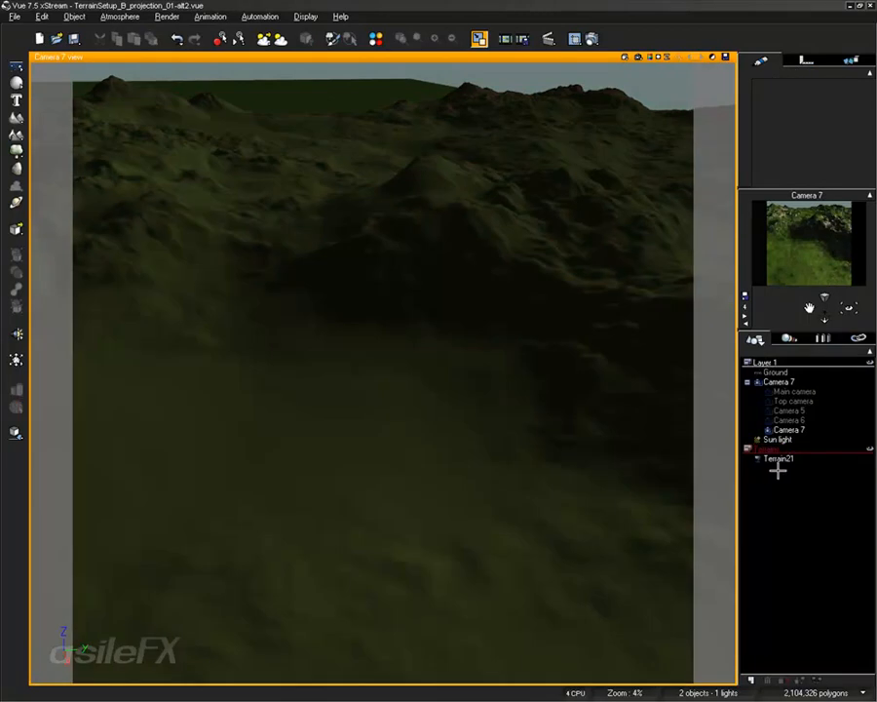
- Try Dynamic Subdivision in Terrain21's polygon mesh options, switch it back off, and accept the dialog
{"action": "left_click", "coordinate": [777, 460]}
{"action": "right_click", "coordinate": [500, 304]}
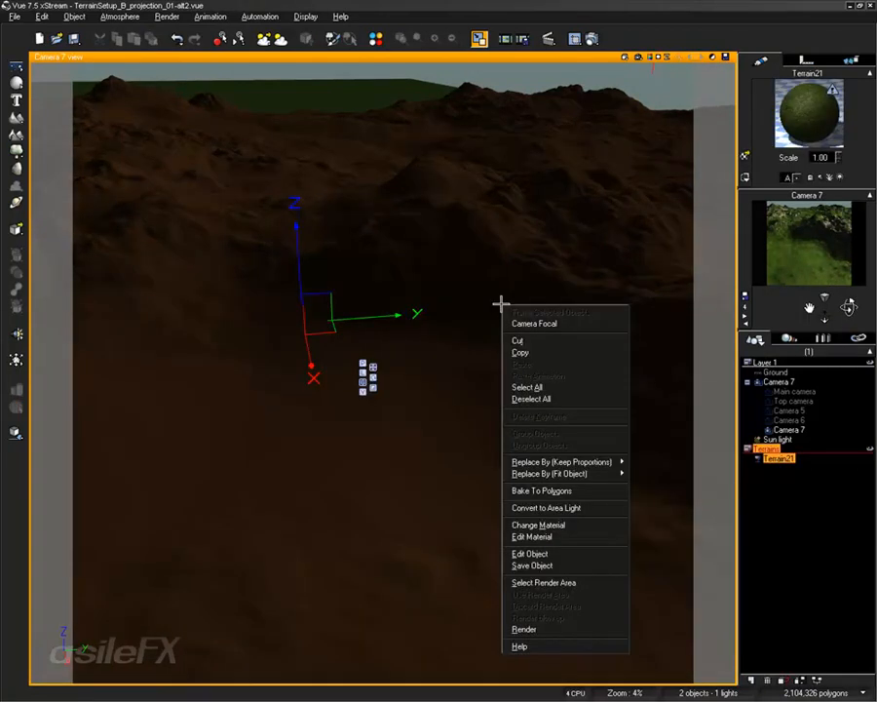
{"action": "left_click", "coordinate": [534, 553]}
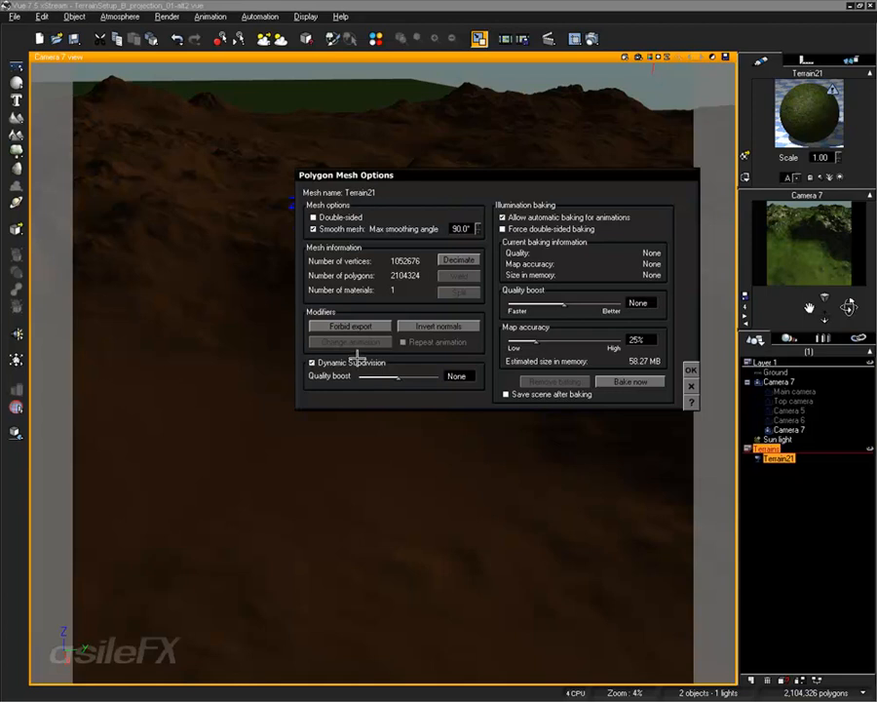
{"action": "left_click", "coordinate": [355, 360]}
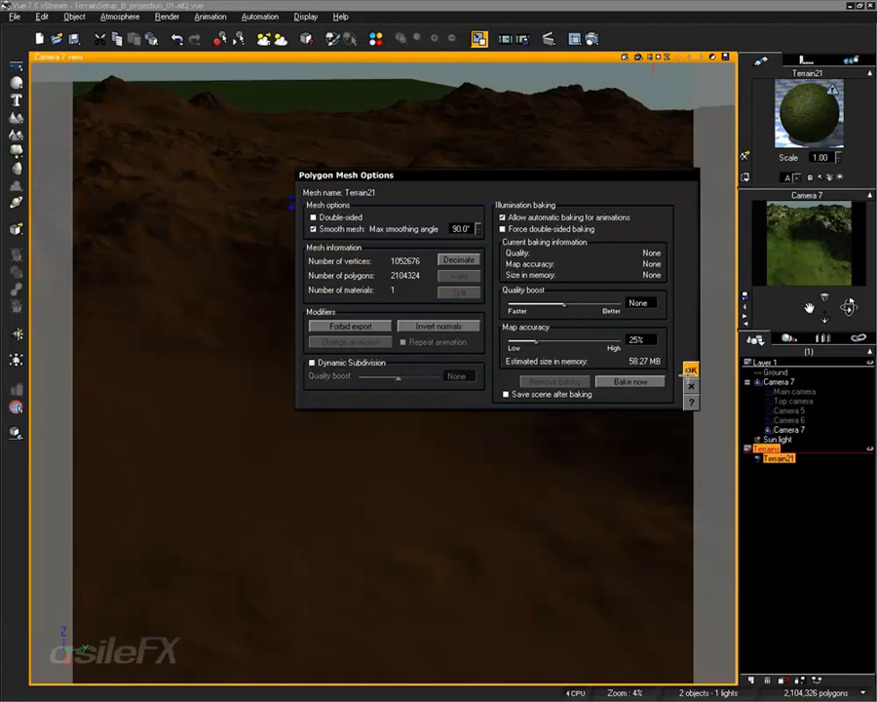
{"action": "left_click", "coordinate": [691, 371]}
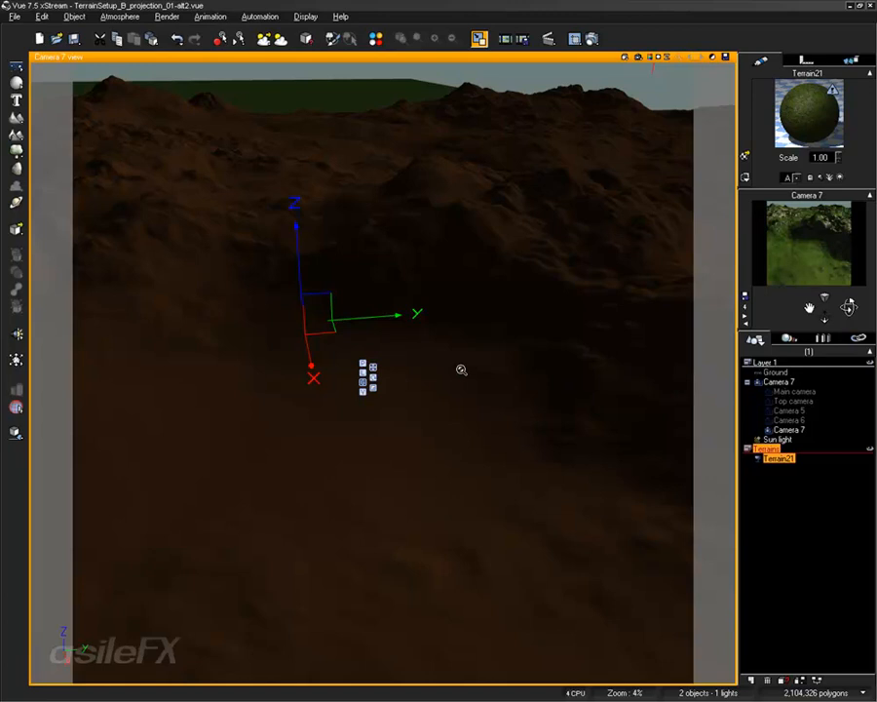
- Pull the camera back, review the bump and displacement settings of Terrain21's material without changing them, and deselect the terrain
{"action": "scroll", "coordinate": [463, 368], "scroll_direction": "down", "scroll_amount": 5}
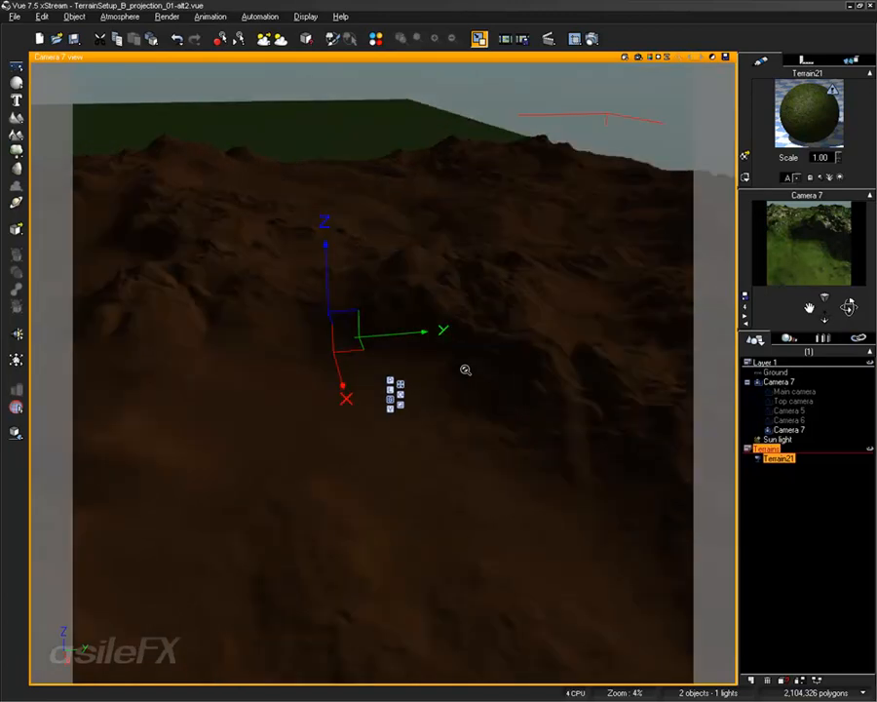
{"action": "scroll", "coordinate": [465, 369], "scroll_direction": "down", "scroll_amount": 1}
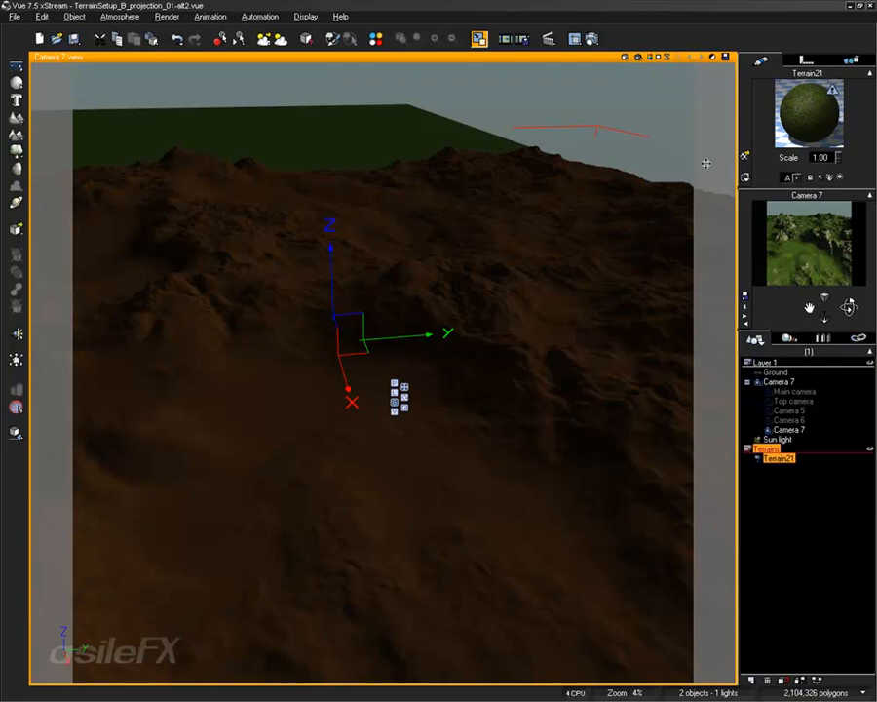
{"action": "double_click", "coordinate": [798, 149]}
{"action": "left_click", "coordinate": [252, 348]}
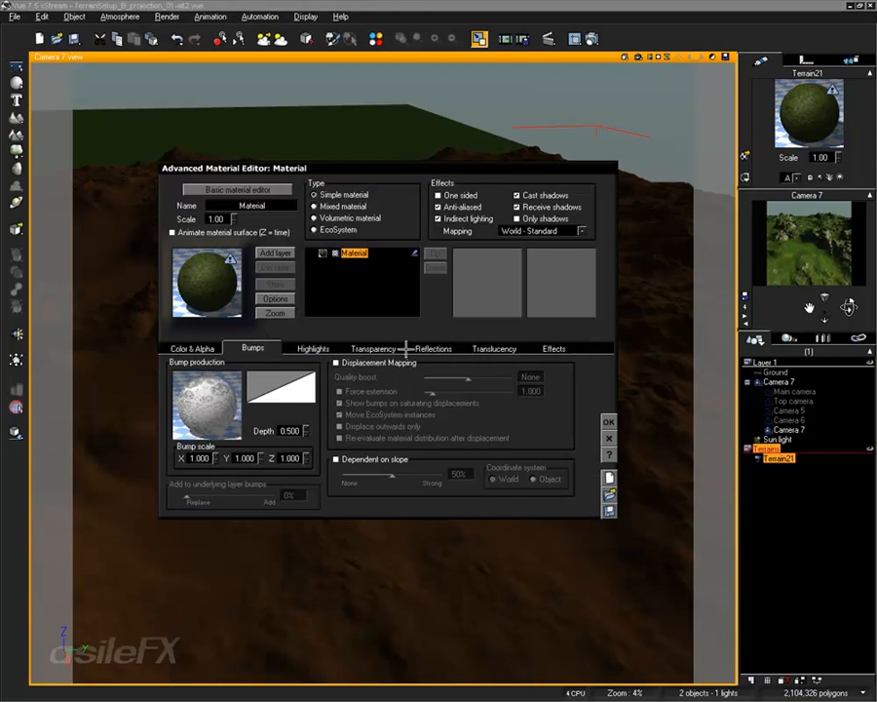
{"action": "left_click", "coordinate": [609, 441]}
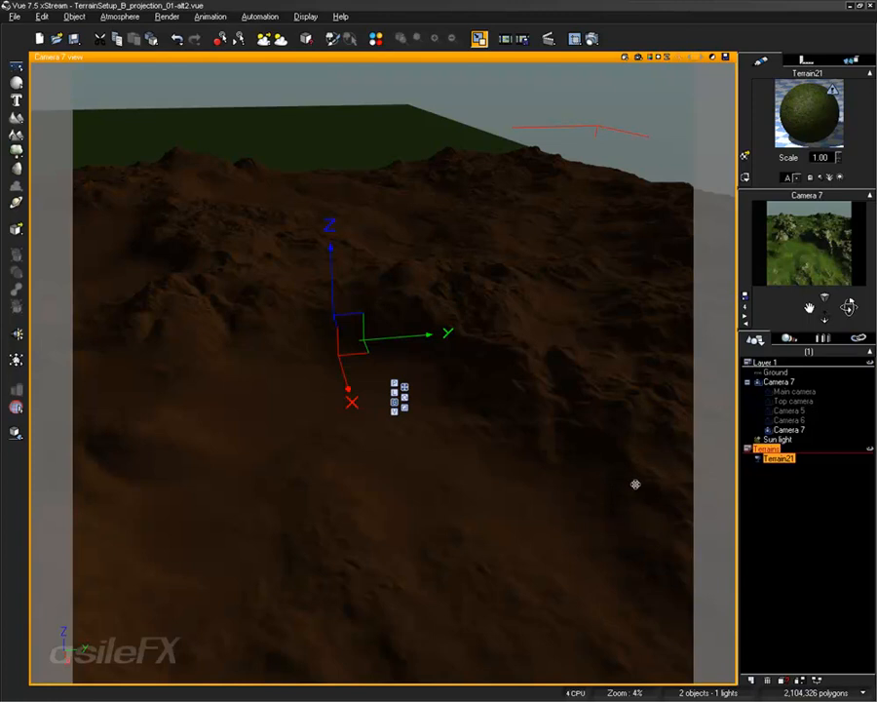
{"action": "left_click", "coordinate": [791, 503]}
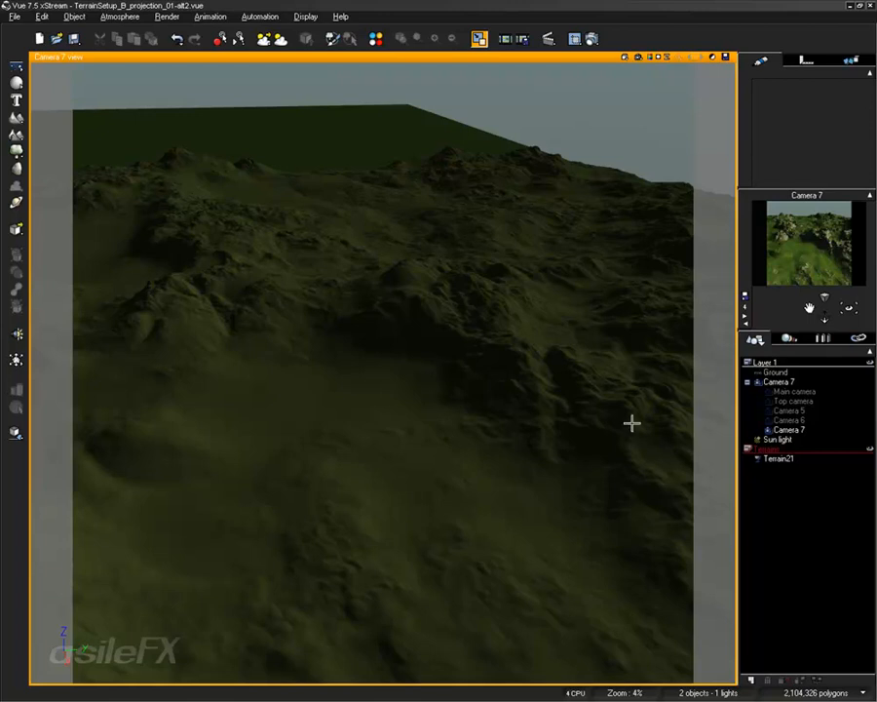
- Open the object export options for Terrain21, review the available file formats, and cancel without exporting
{"action": "left_click", "coordinate": [770, 458]}
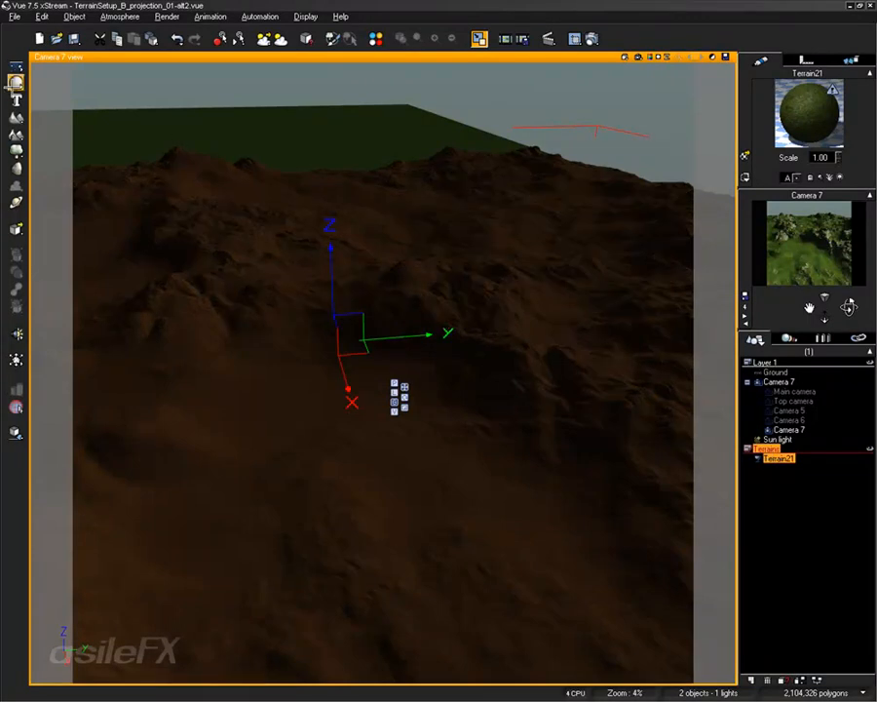
{"action": "left_click", "coordinate": [14, 16]}
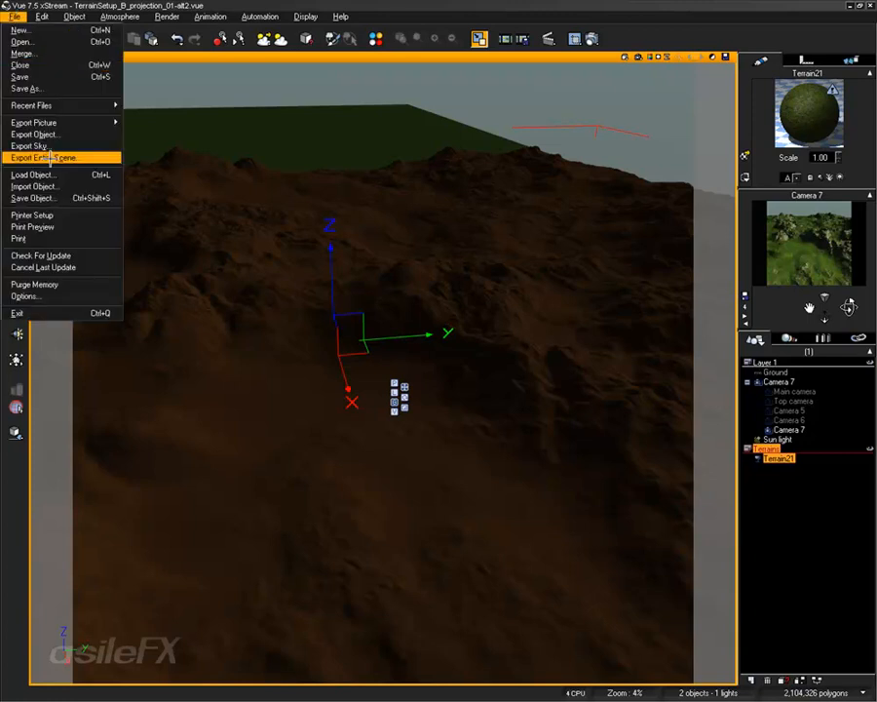
{"action": "left_click", "coordinate": [80, 134]}
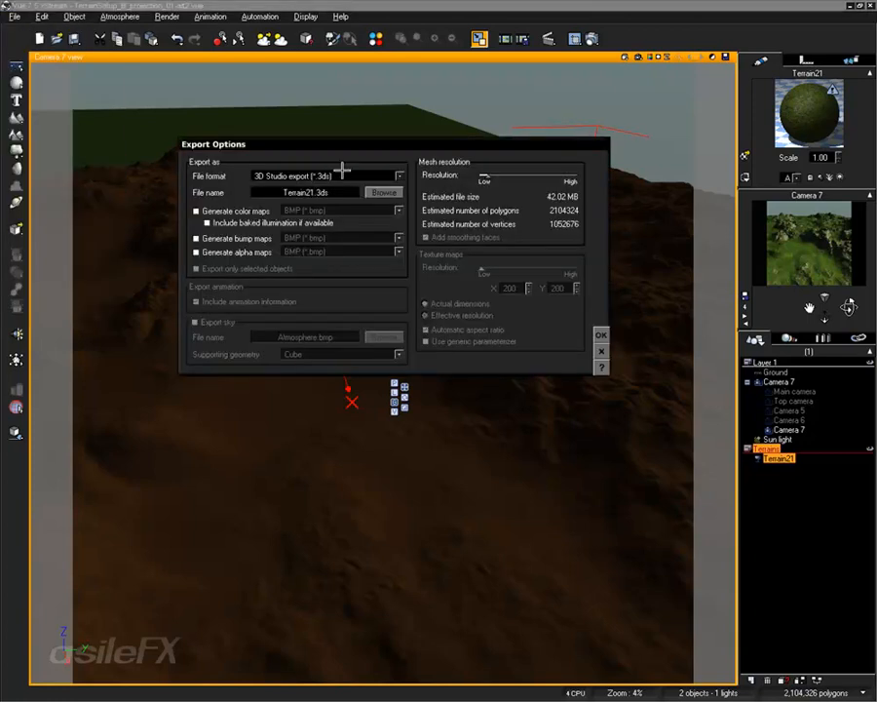
{"action": "left_click", "coordinate": [361, 175]}
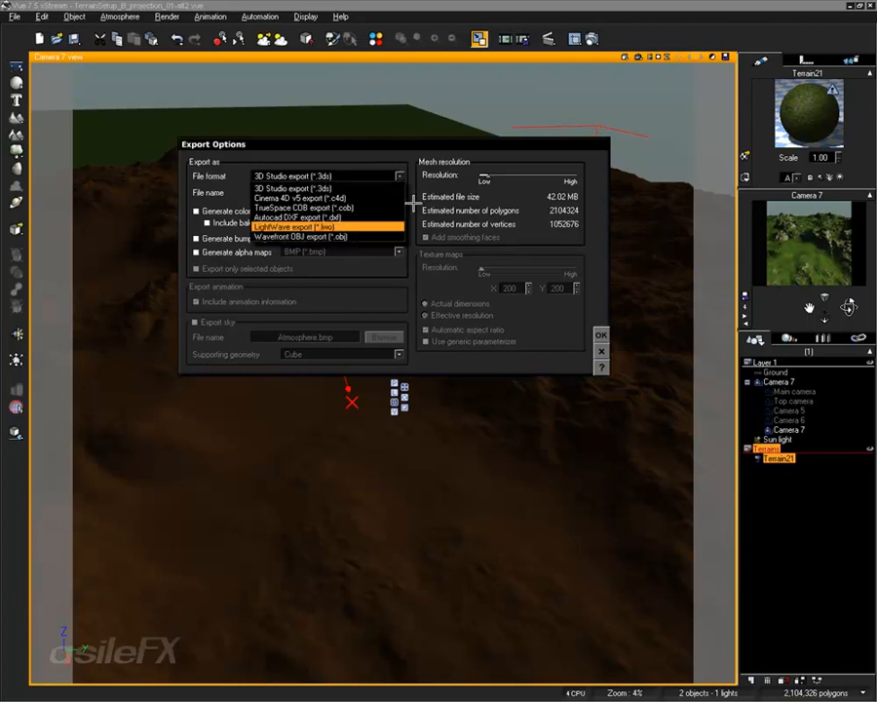
{"action": "left_click", "coordinate": [433, 143]}
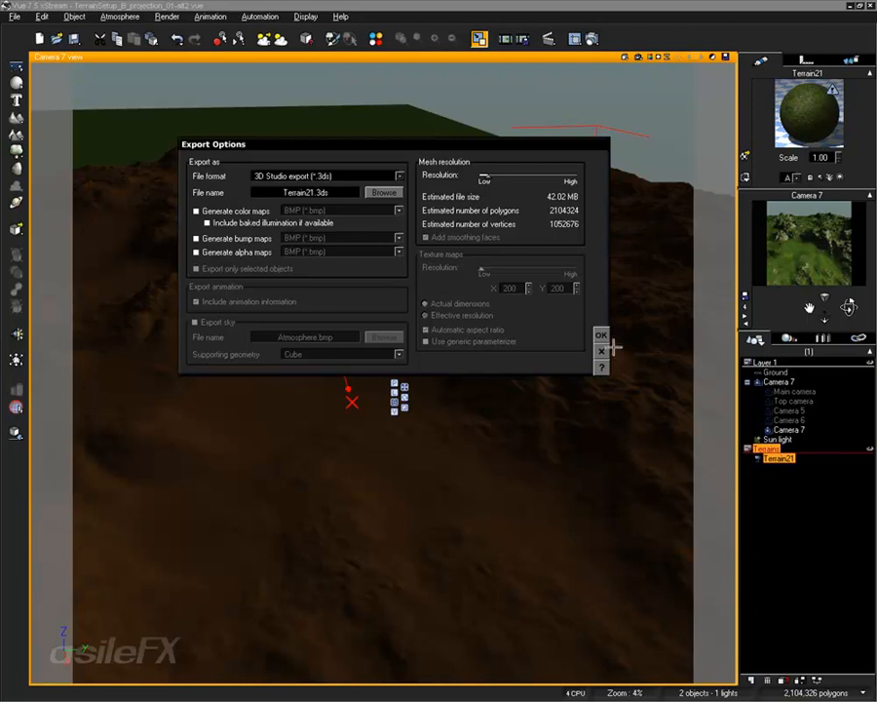
{"action": "left_click", "coordinate": [377, 176]}
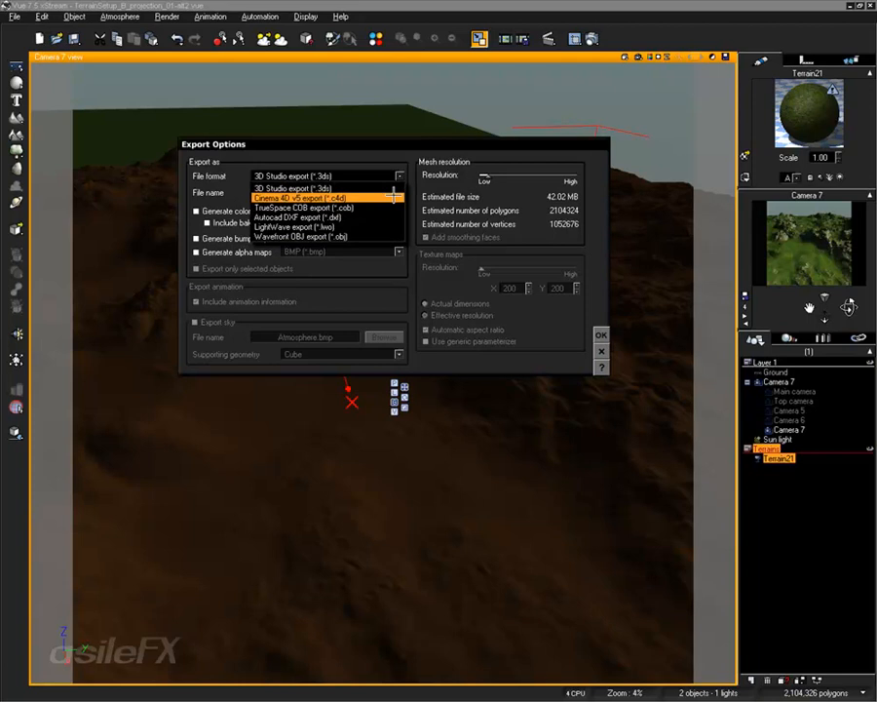
{"action": "left_click", "coordinate": [394, 188]}
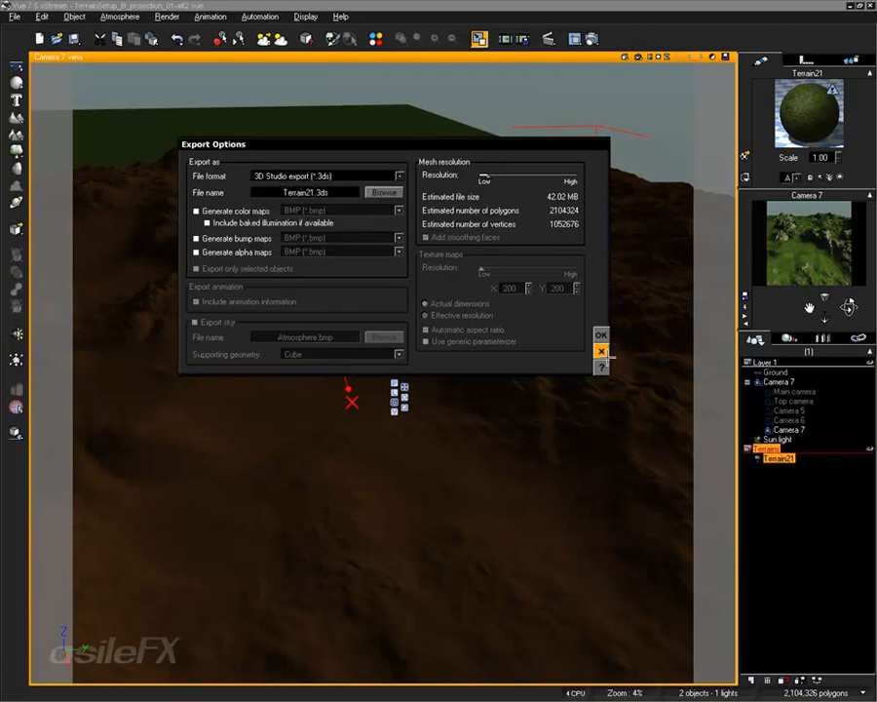
{"action": "left_click", "coordinate": [602, 353]}
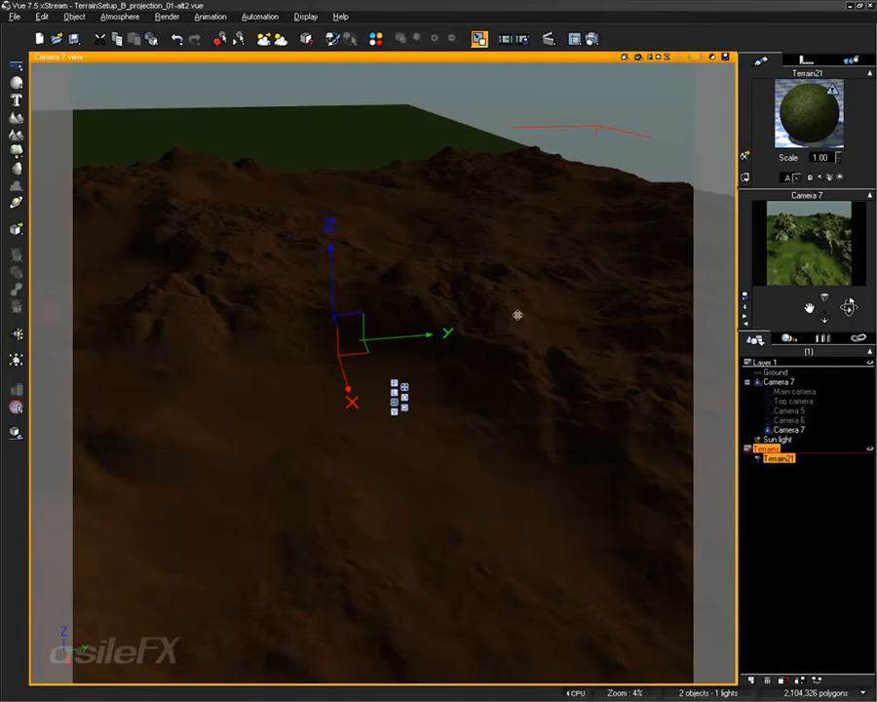
- Move Camera 7 in close to the rocky ridge of the terrain and quick-render the view
{"action": "scroll", "coordinate": [517, 316], "scroll_direction": "up", "scroll_amount": 1}
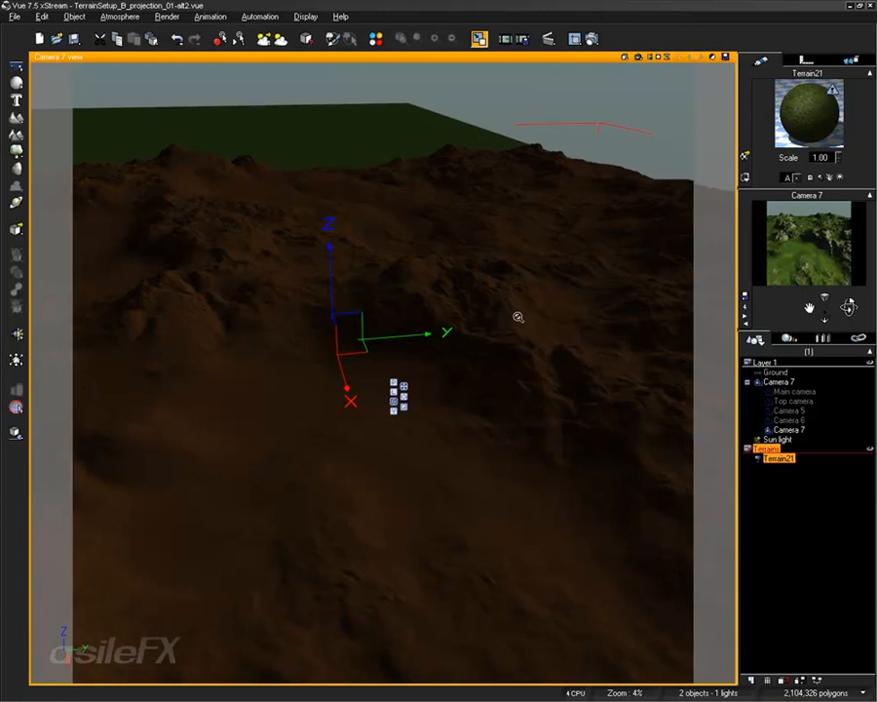
{"action": "scroll", "coordinate": [518, 316], "scroll_direction": "up", "scroll_amount": 3}
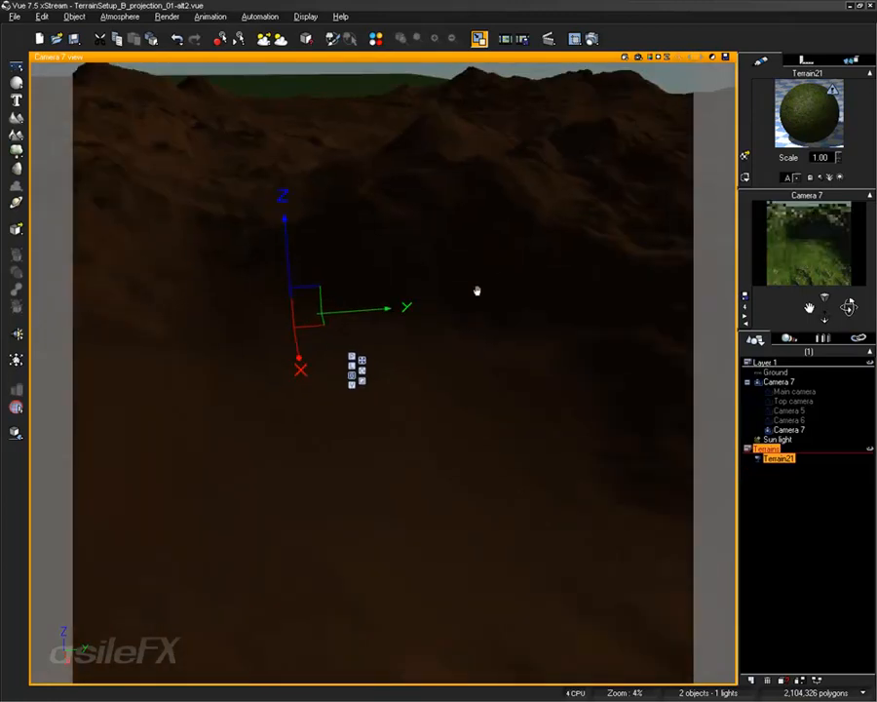
{"action": "middle_click_drag", "start_coordinate": [430, 347], "coordinate": [115, 475]}
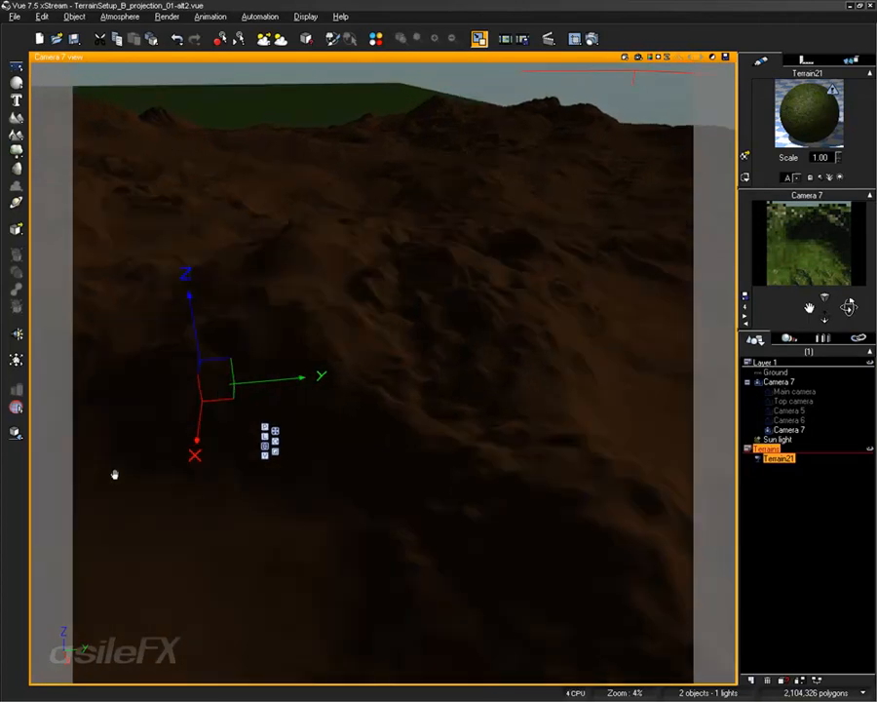
{"action": "scroll", "coordinate": [348, 423], "scroll_direction": "up", "scroll_amount": 2}
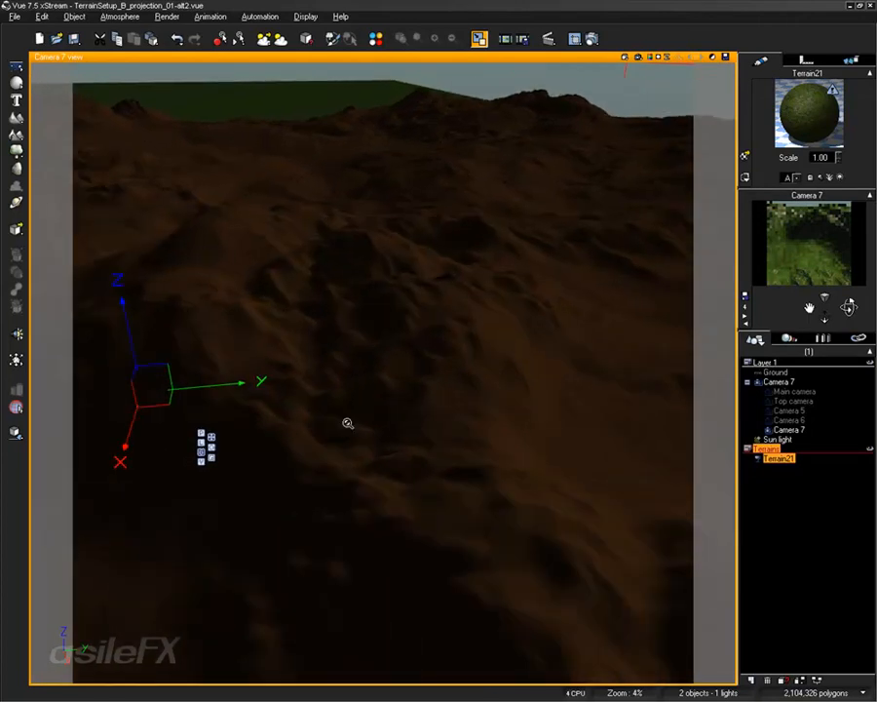
{"action": "scroll", "coordinate": [349, 425], "scroll_direction": "up", "scroll_amount": 3}
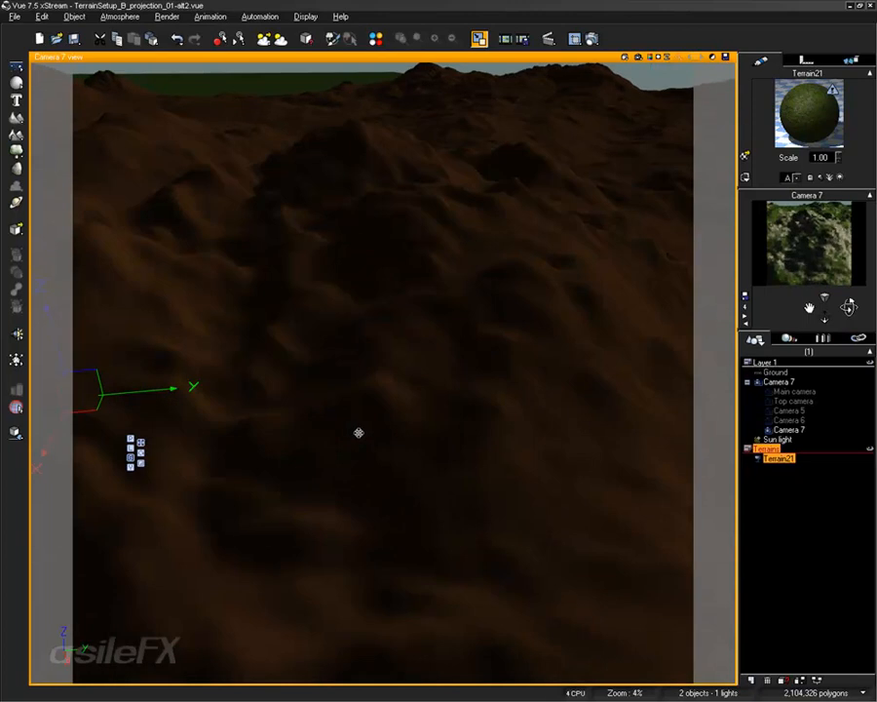
{"action": "left_click", "coordinate": [448, 41]}
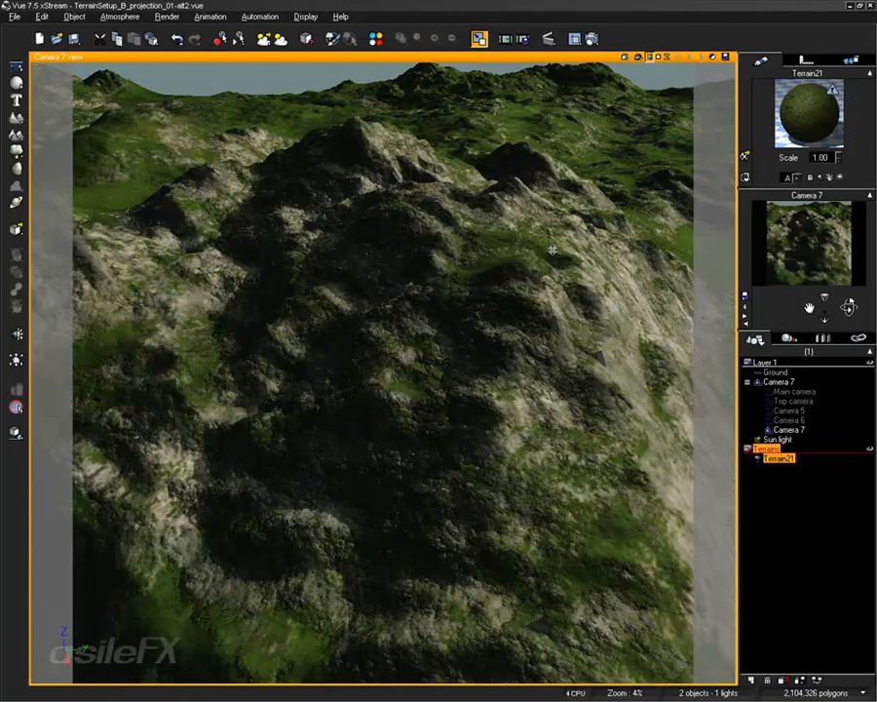
- Review the lighting model and global lighting settings in the Atmosphere Editor, and cancel without changes
{"action": "left_click", "coordinate": [118, 17]}
{"action": "left_click", "coordinate": [134, 75]}
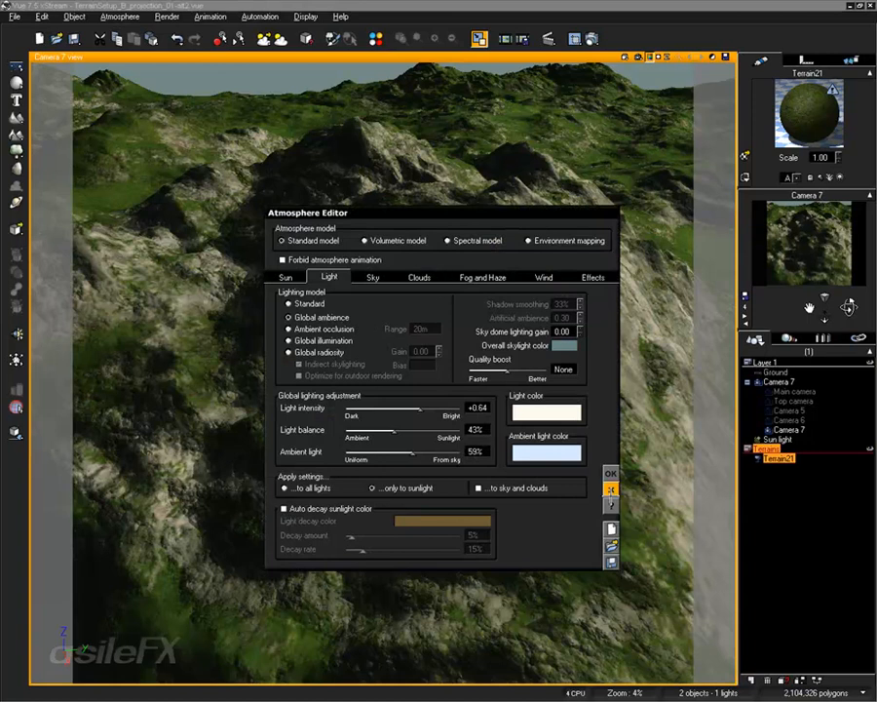
{"action": "left_click", "coordinate": [610, 493]}
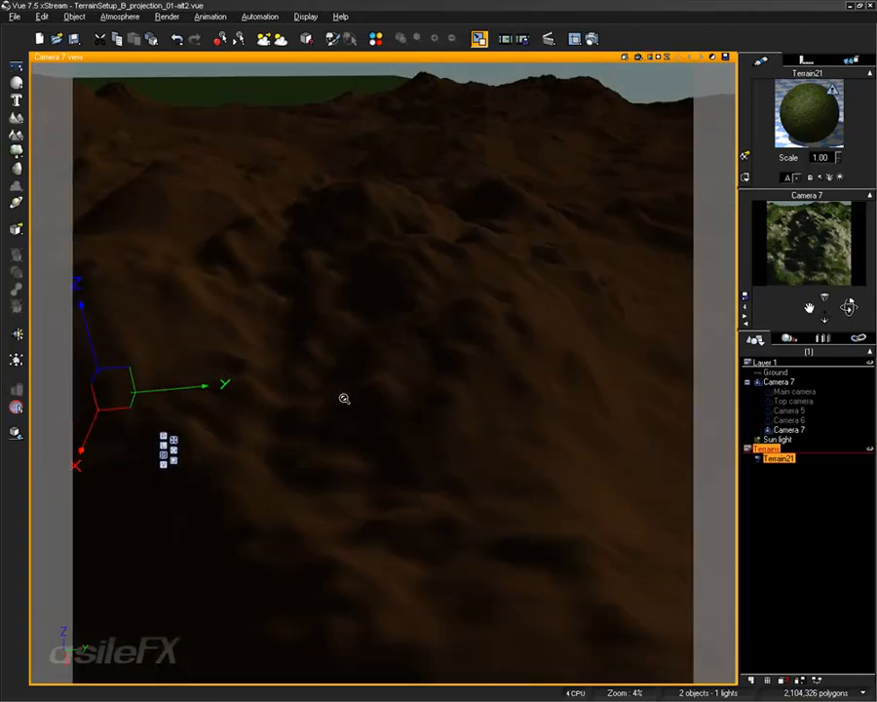
- Pull Camera 7 back and reframe it to look down along the ridge, and deselect Terrain21
{"action": "scroll", "coordinate": [344, 397], "scroll_direction": "down", "scroll_amount": 1}
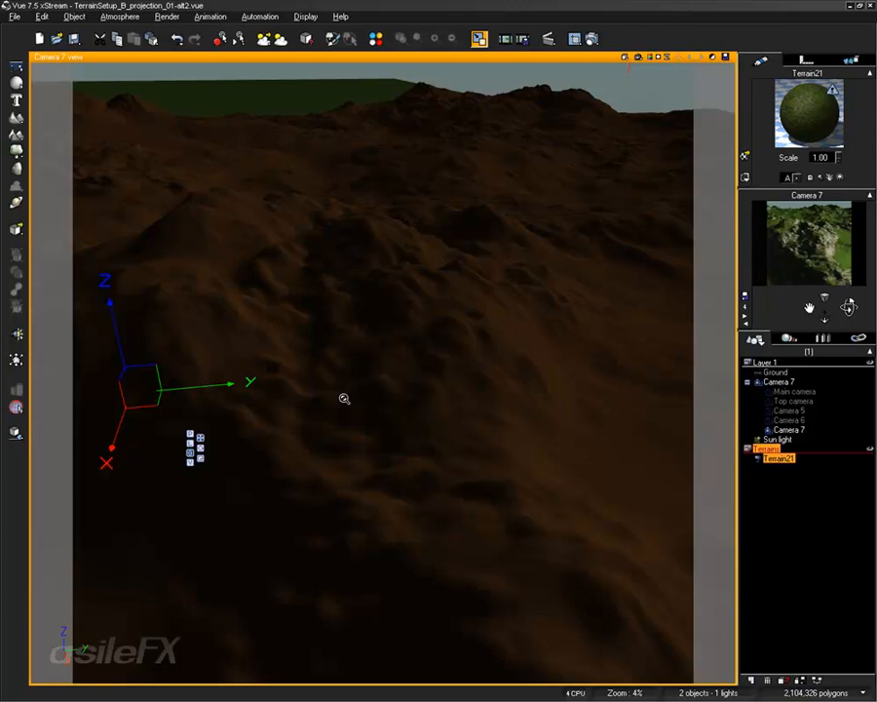
{"action": "scroll", "coordinate": [349, 377], "scroll_direction": "down", "scroll_amount": 1}
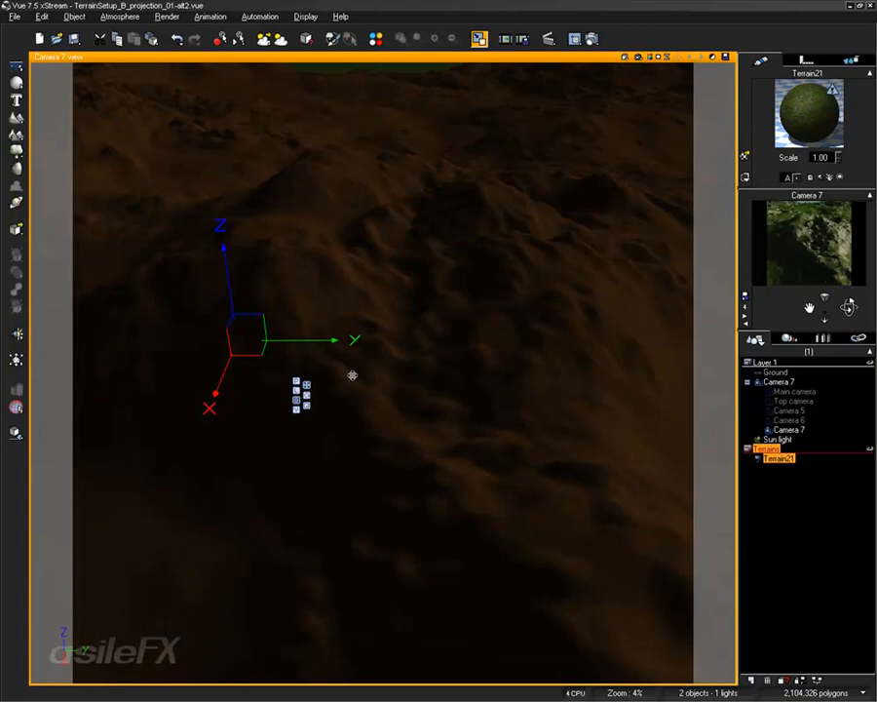
{"action": "scroll", "coordinate": [358, 374], "scroll_direction": "up", "scroll_amount": 1}
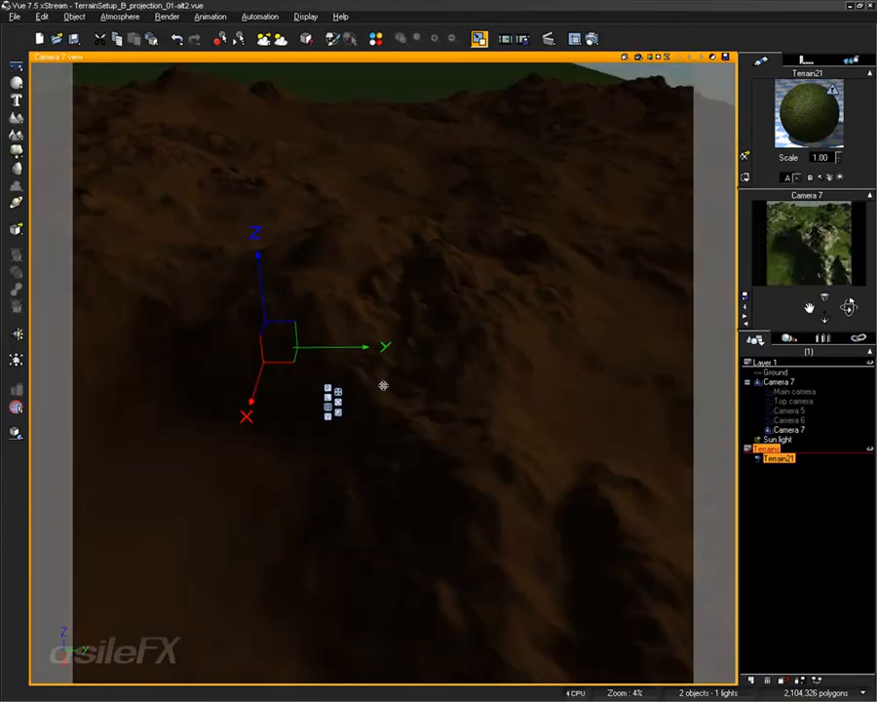
{"action": "left_click", "coordinate": [786, 490]}
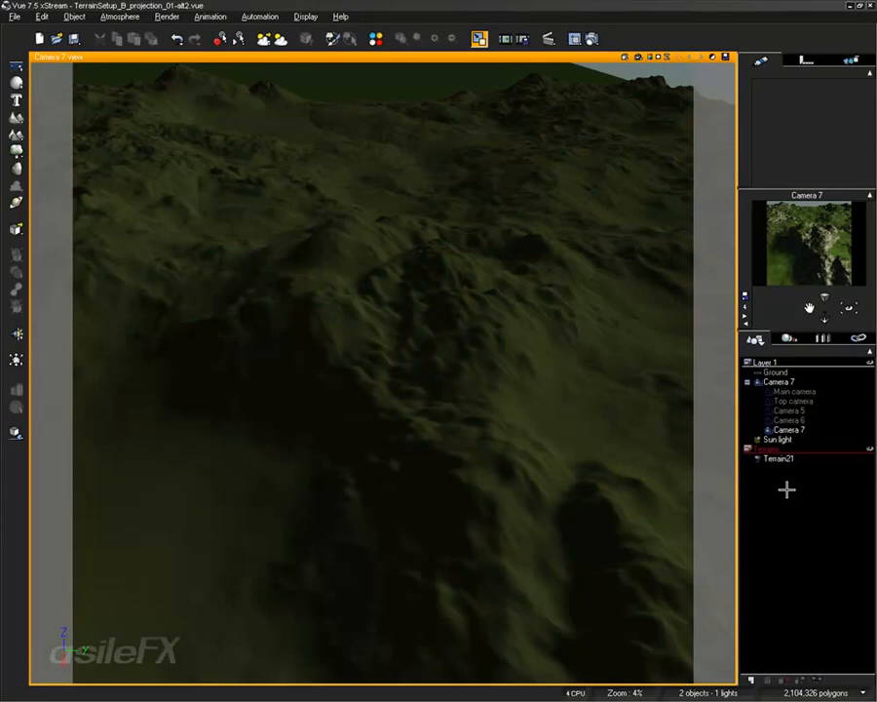